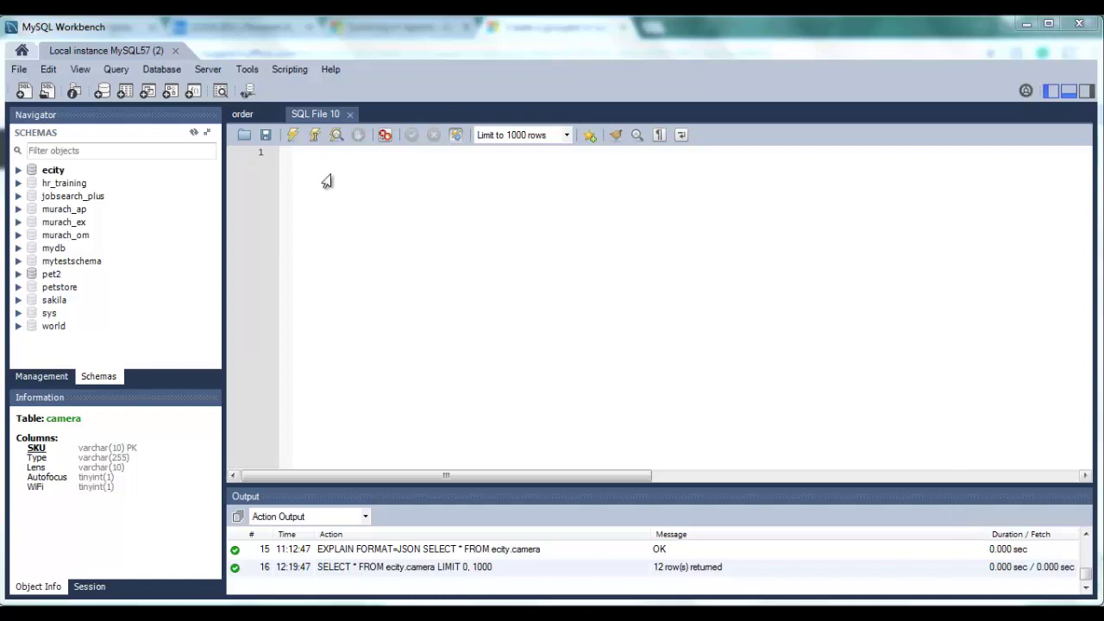
# Expand the ecity schema's tables and retrieve all rows of the camera table.
pyautogui.click(18, 171)
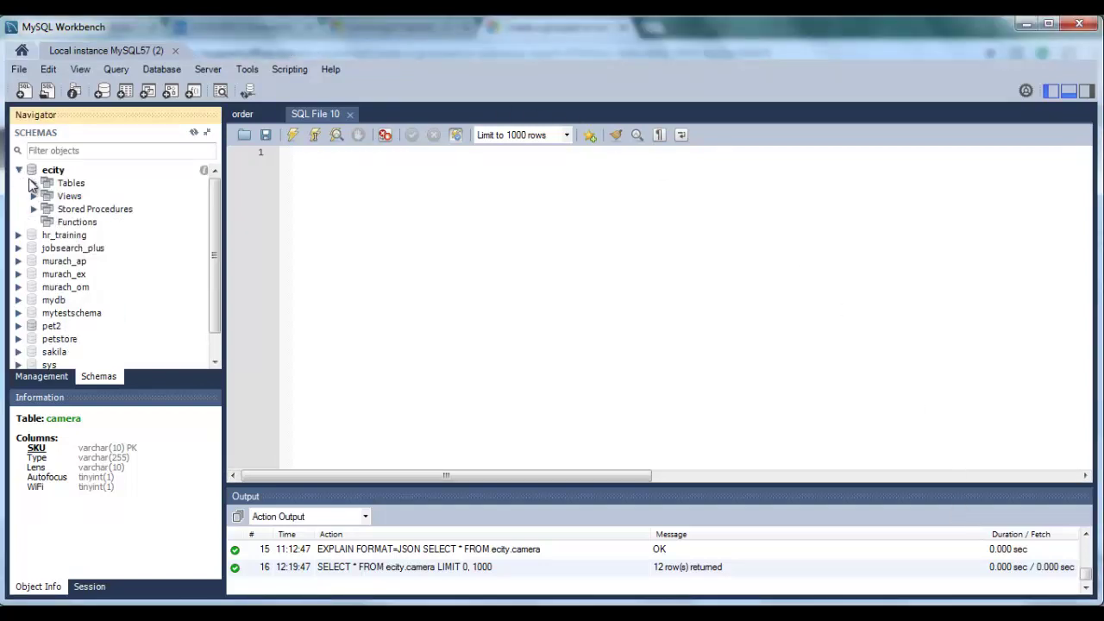
pyautogui.click(32, 183)
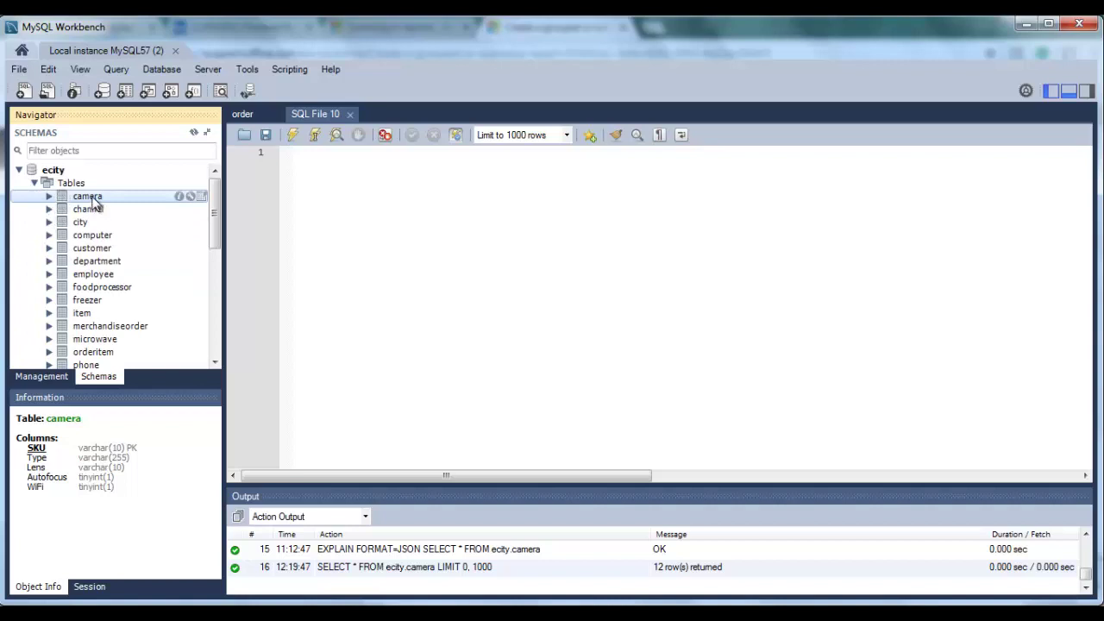
pyautogui.click(201, 197)
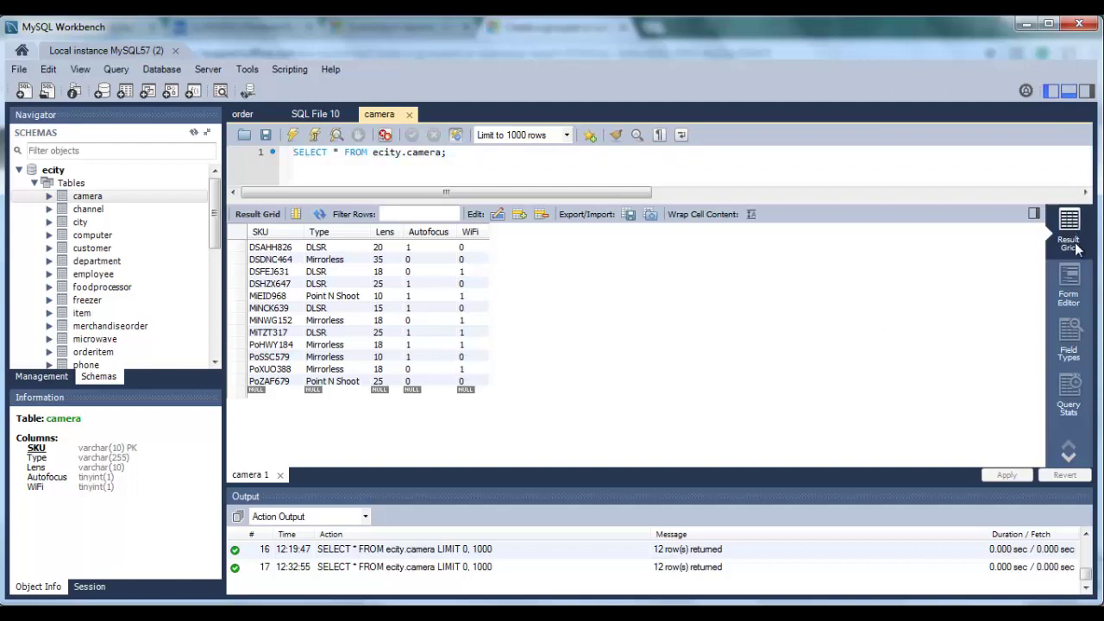
# Browse the camera table's records one by one in the Form Editor, ending at the last row.
pyautogui.click(1073, 280)
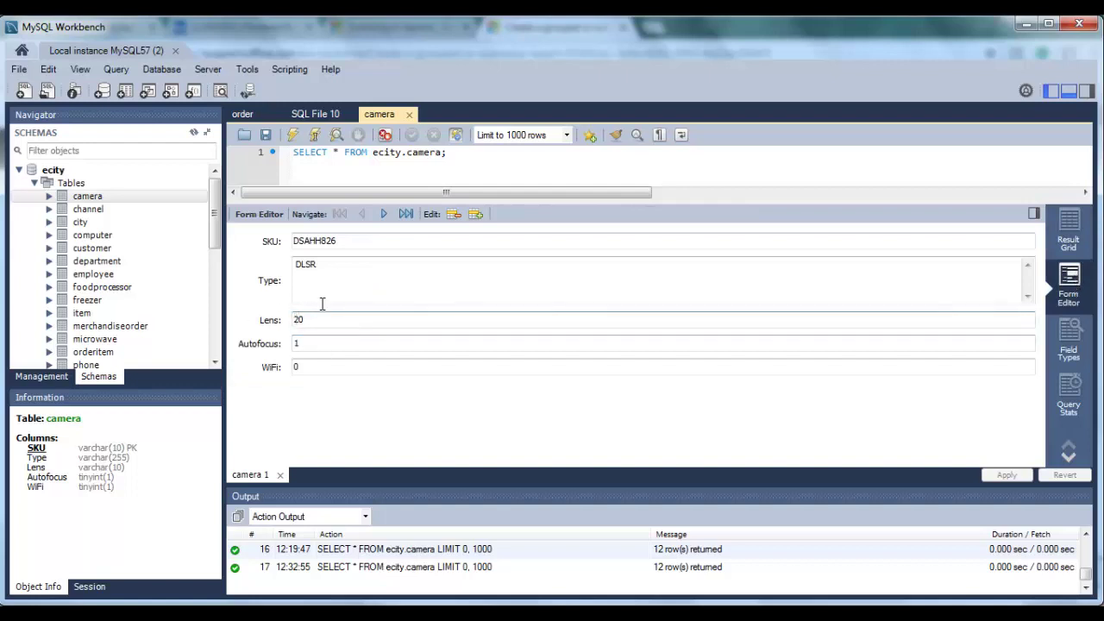
pyautogui.click(384, 214)
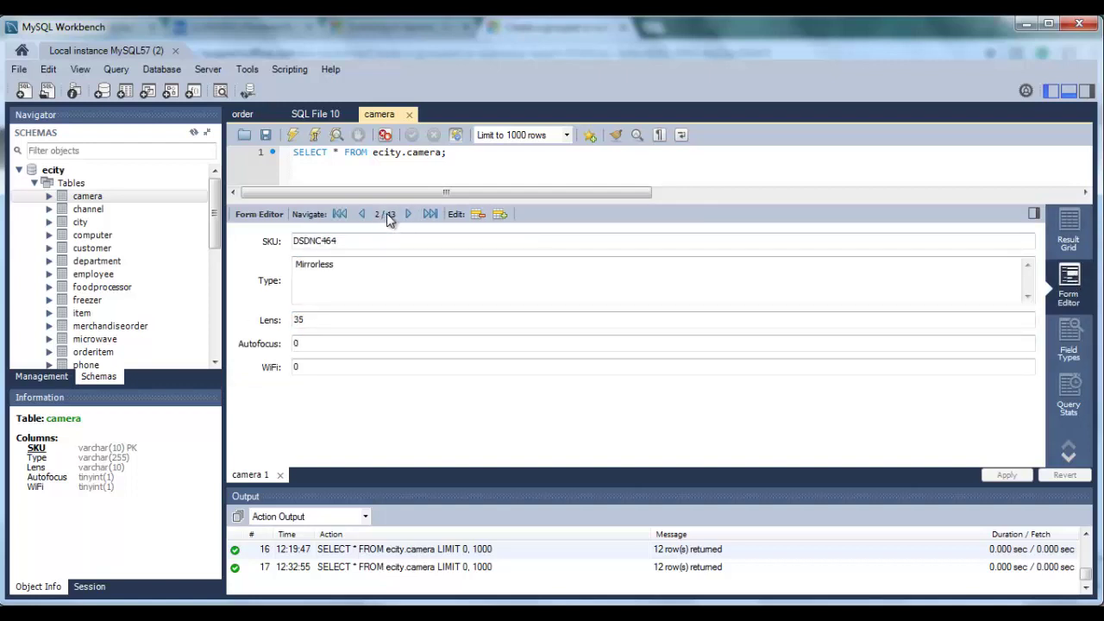
pyautogui.click(409, 214)
pyautogui.click(409, 214)
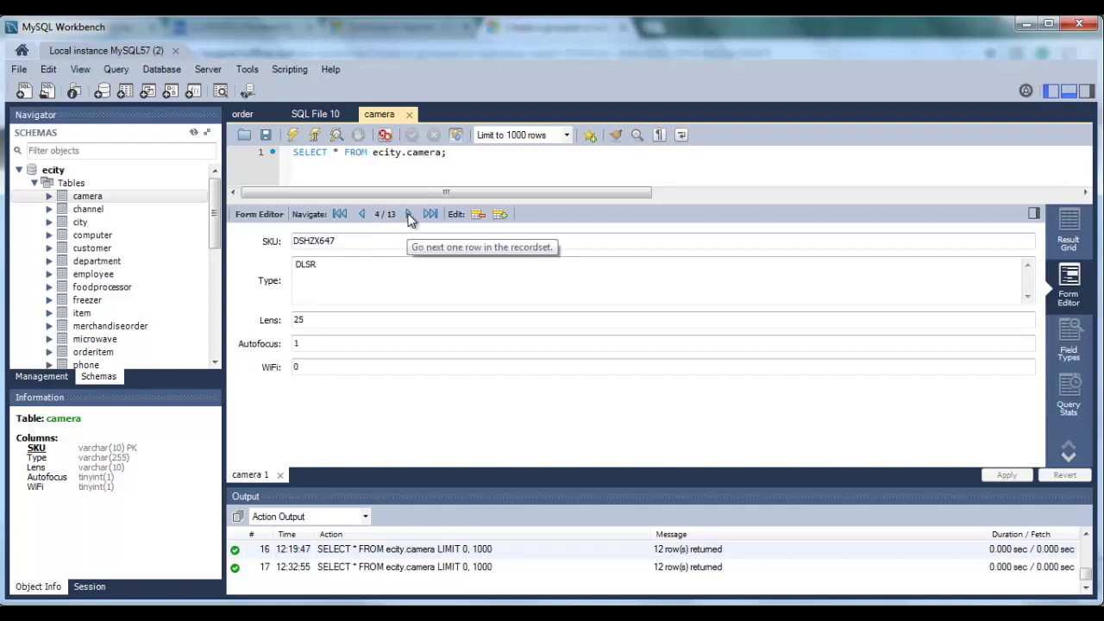
pyautogui.click(409, 214)
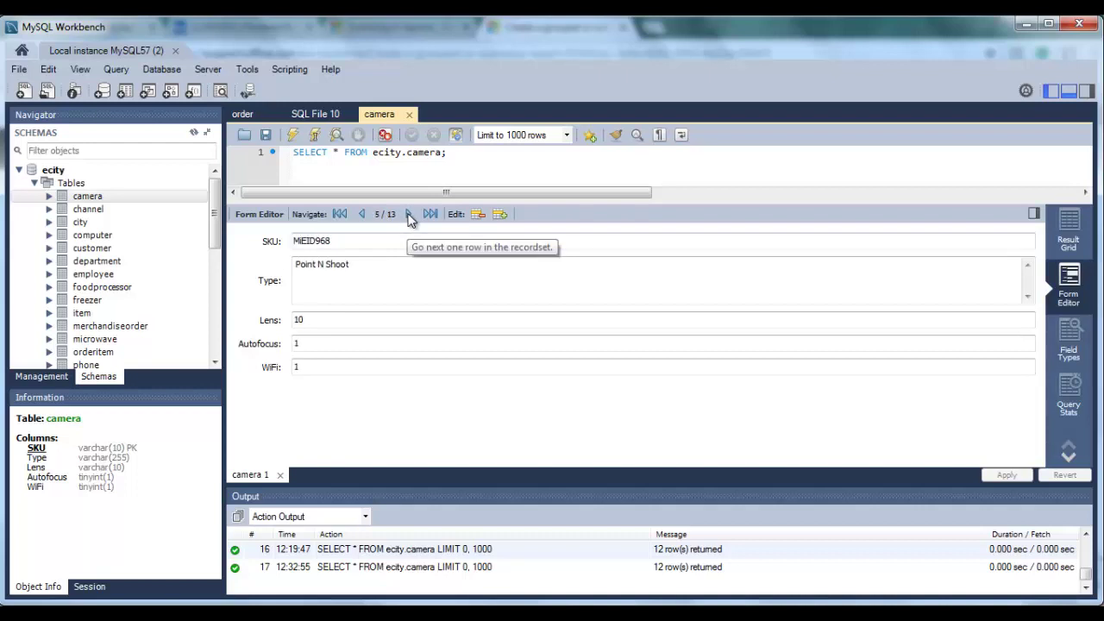
pyautogui.click(409, 214)
pyautogui.click(432, 214)
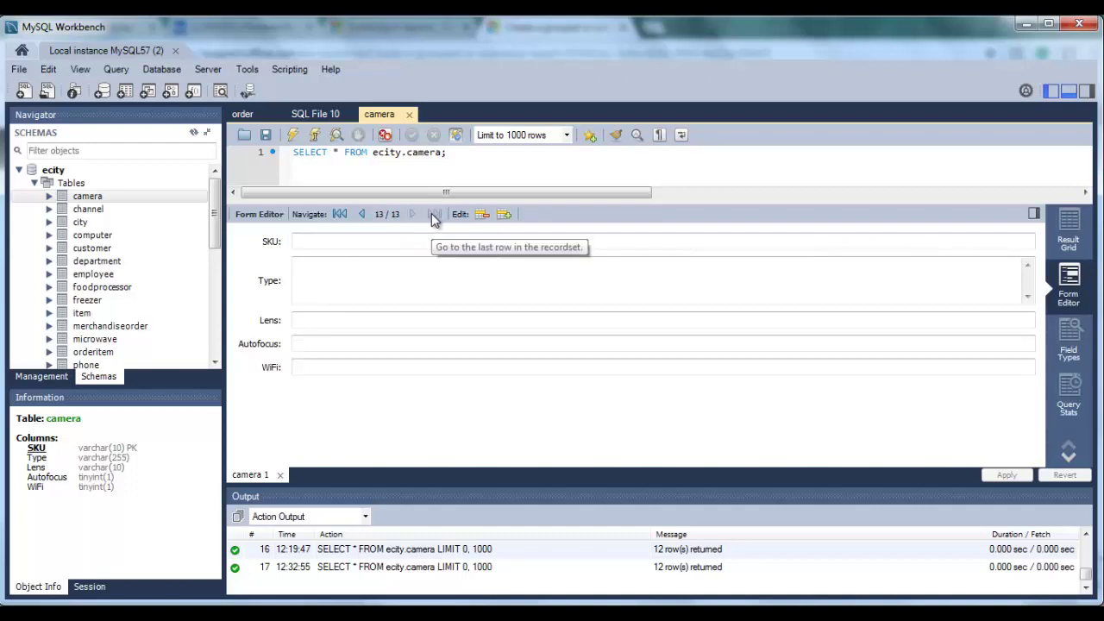
# Try to insert a camera record with SKU abc1234, Type DSLR, Lens 20, Autofocus 0 and WiFi 1, and revert the entry.
pyautogui.click(508, 216)
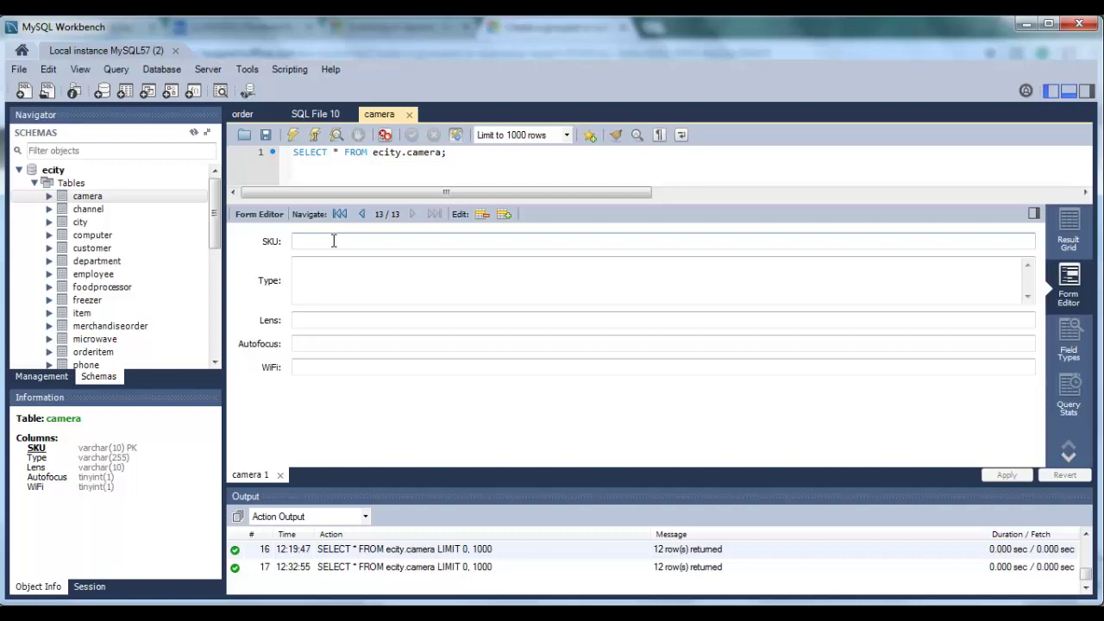
pyautogui.click(333, 241)
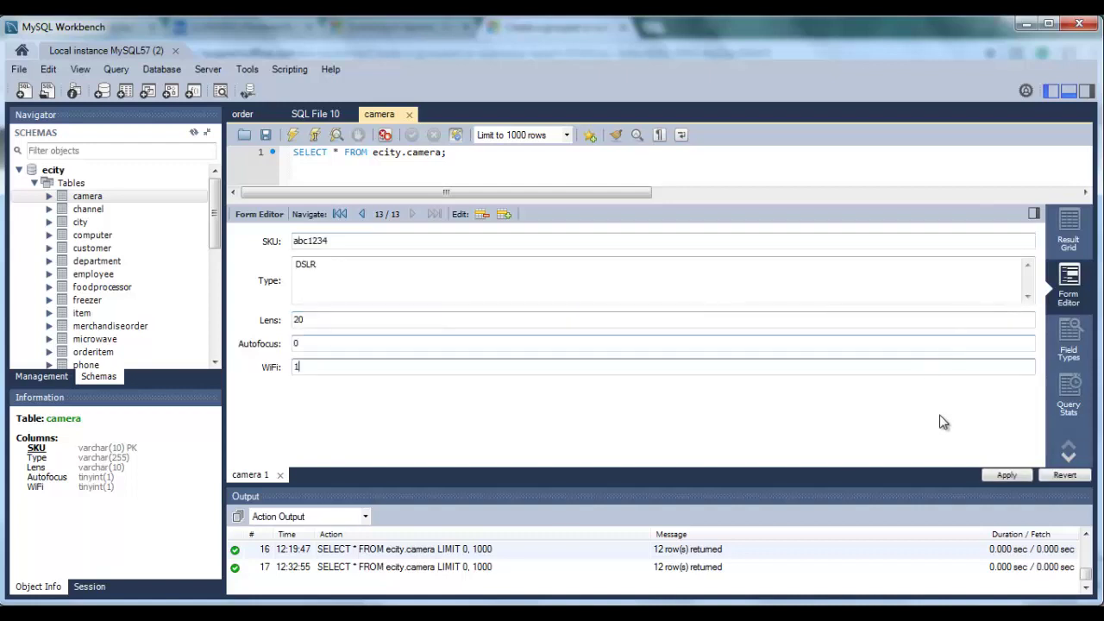
pyautogui.click(1007, 476)
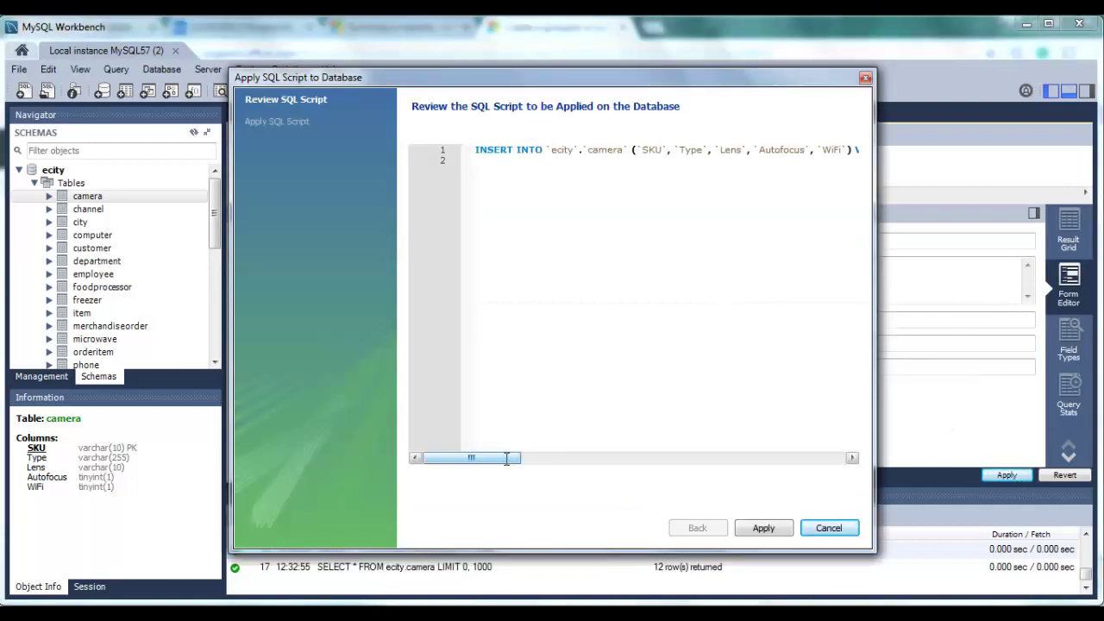
pyautogui.moveTo(506, 458); pyautogui.dragTo(594, 451)
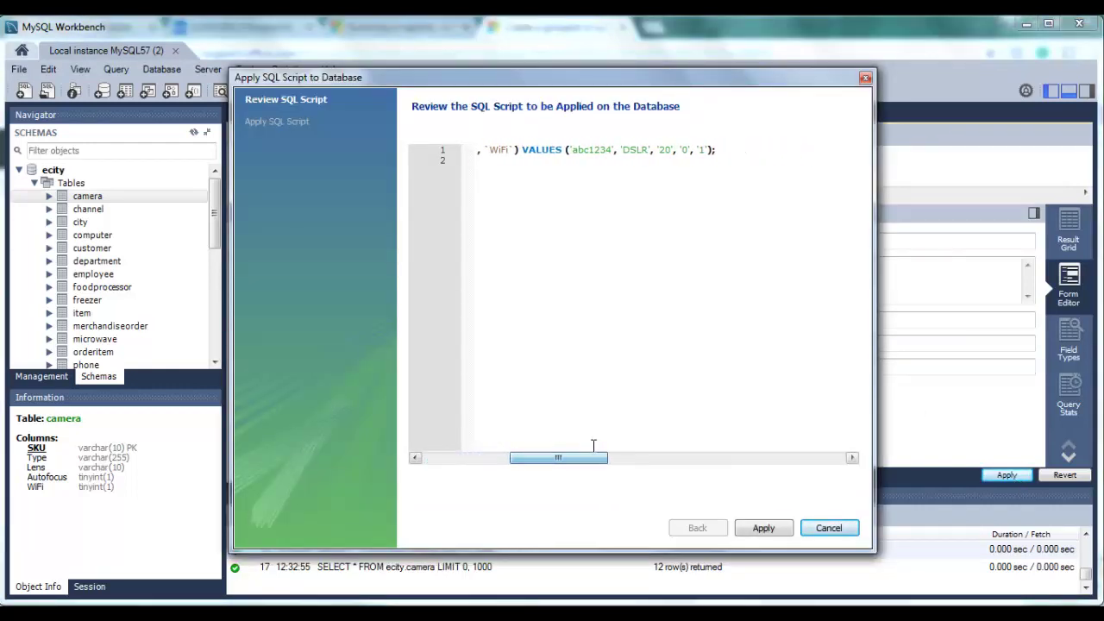
pyautogui.click(765, 528)
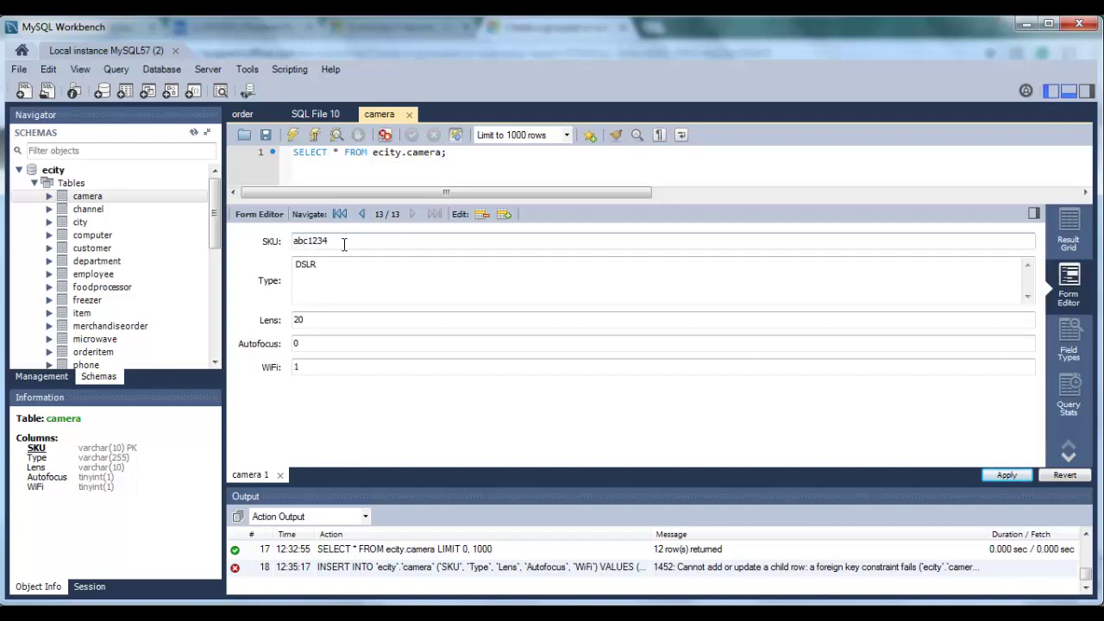
pyautogui.click(1070, 475)
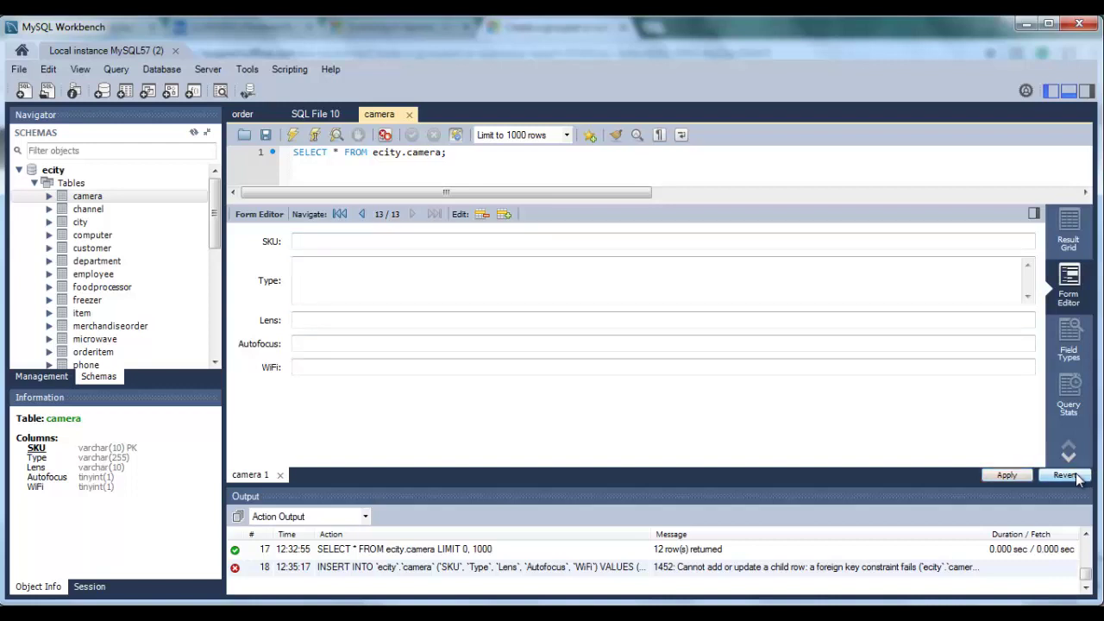
# Review the camera query's field types and statistics, and return to the first record in the Form Editor.
pyautogui.click(1070, 337)
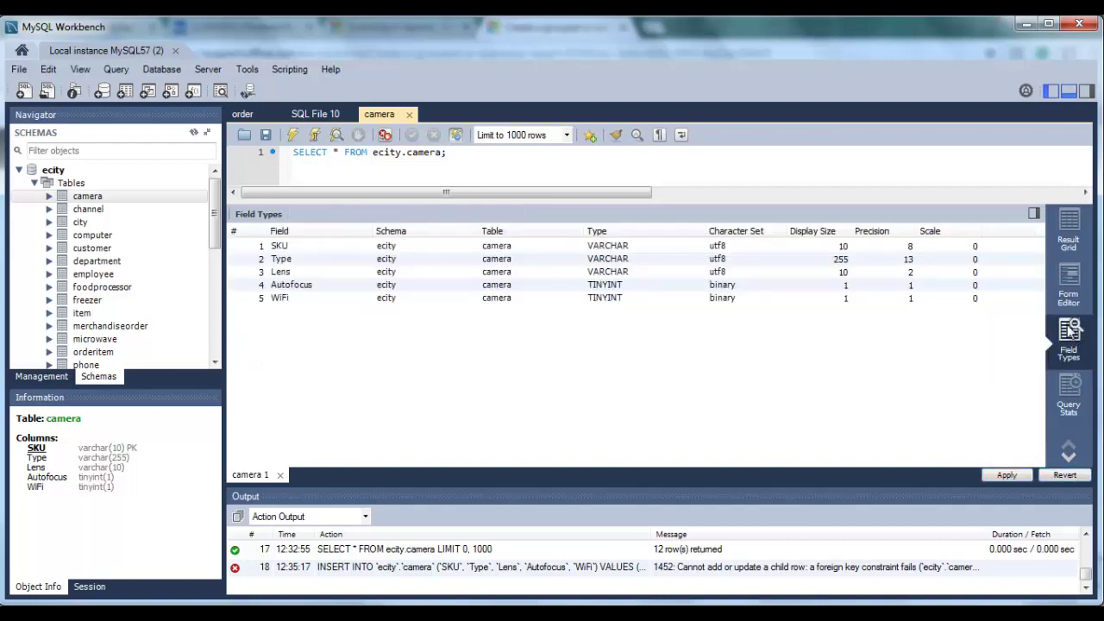
pyautogui.click(1074, 390)
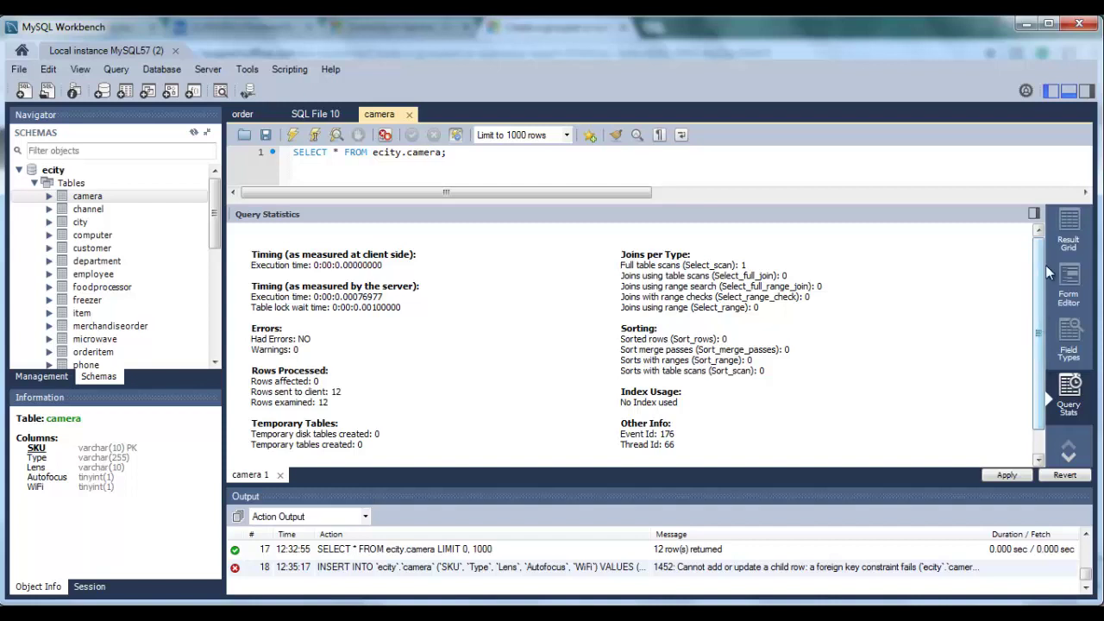
pyautogui.click(1076, 276)
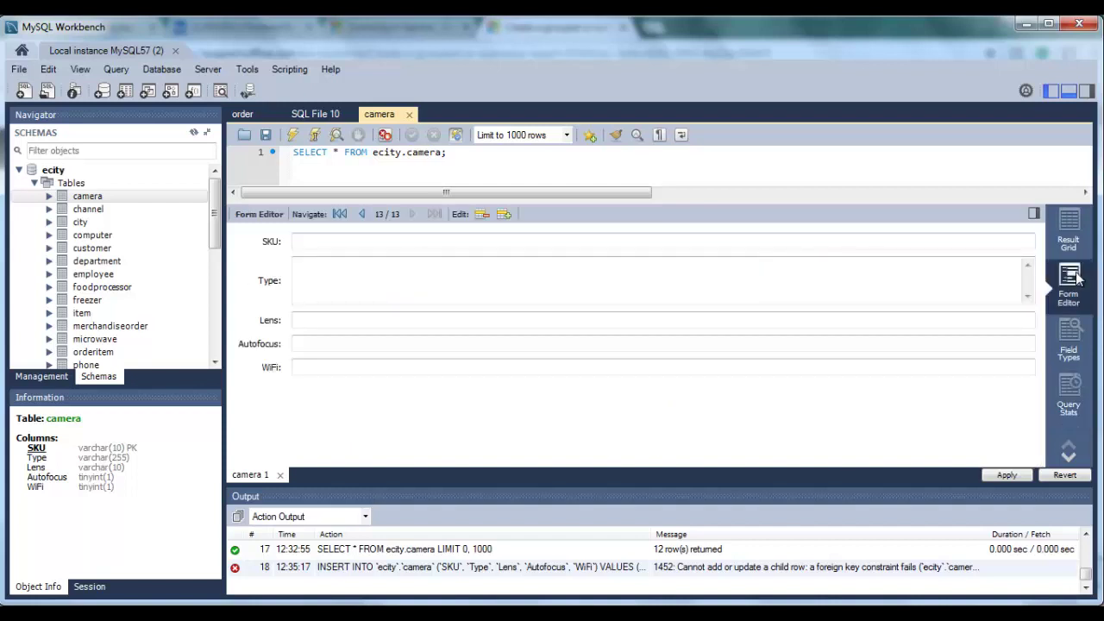
pyautogui.click(340, 215)
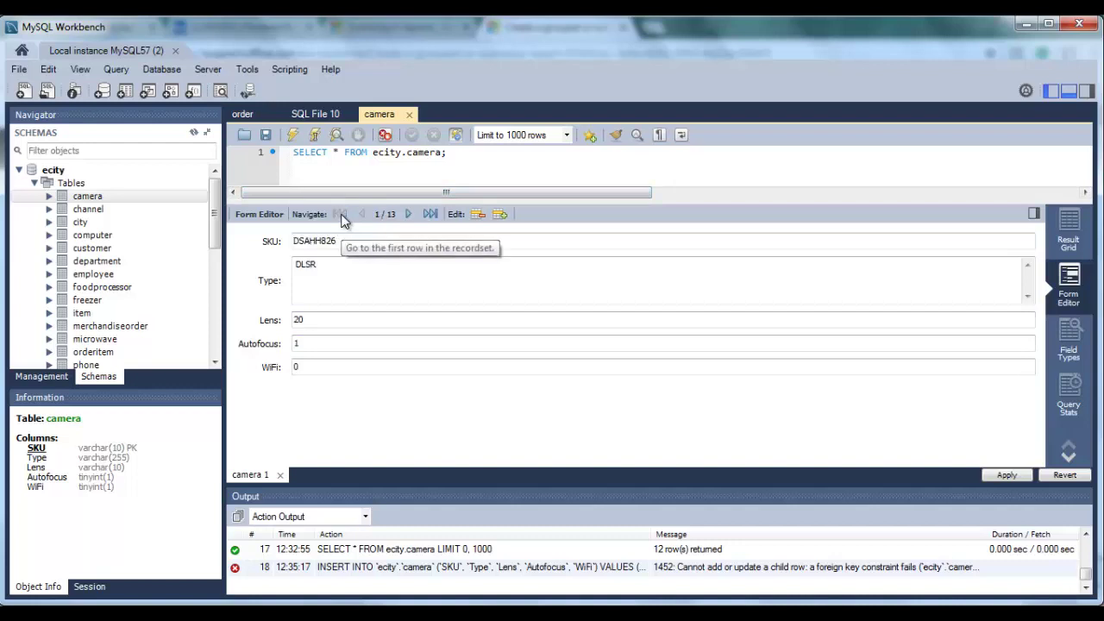
pyautogui.click(334, 268)
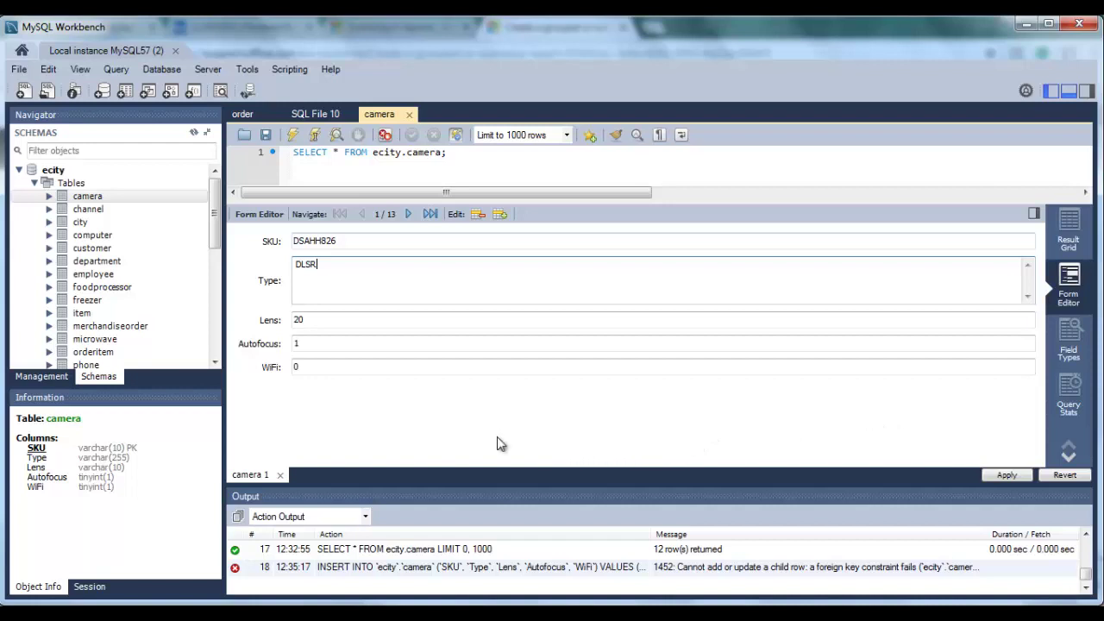
# Create a new schema named Test_Report with the server default collation and apply its script to the database.
pyautogui.click(102, 93)
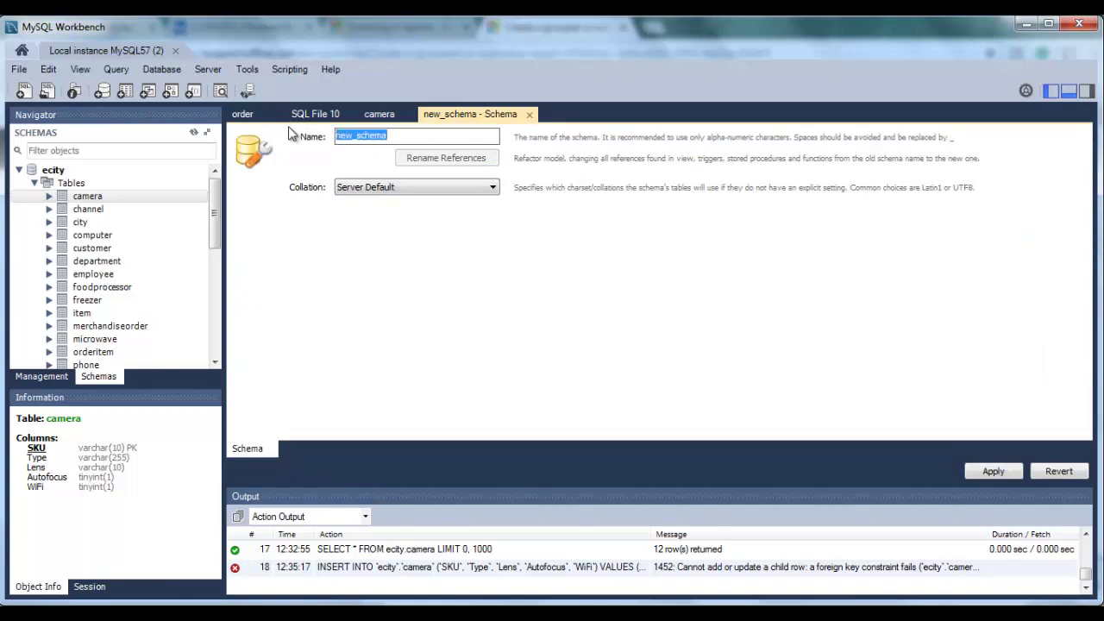
pyautogui.write('Test_')
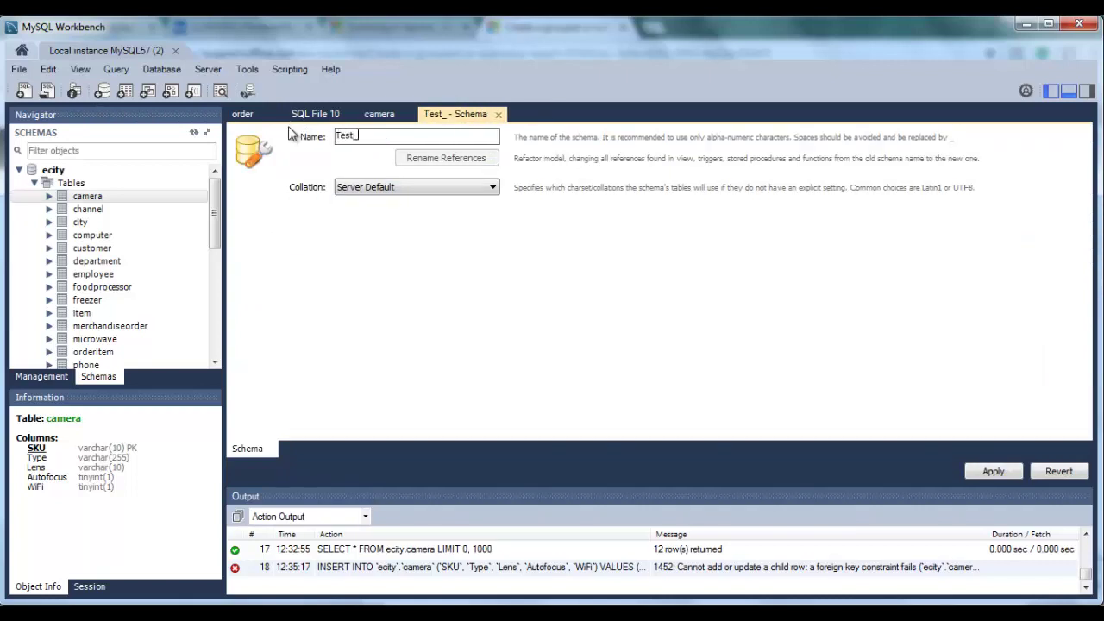
pyautogui.write('Report')
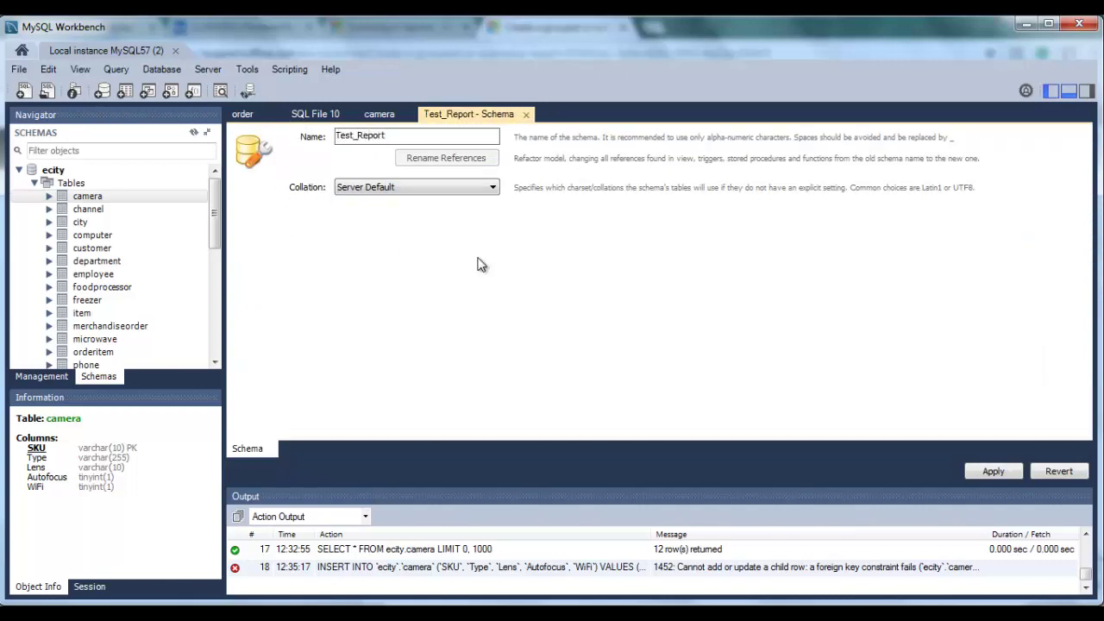
pyautogui.click(1003, 471)
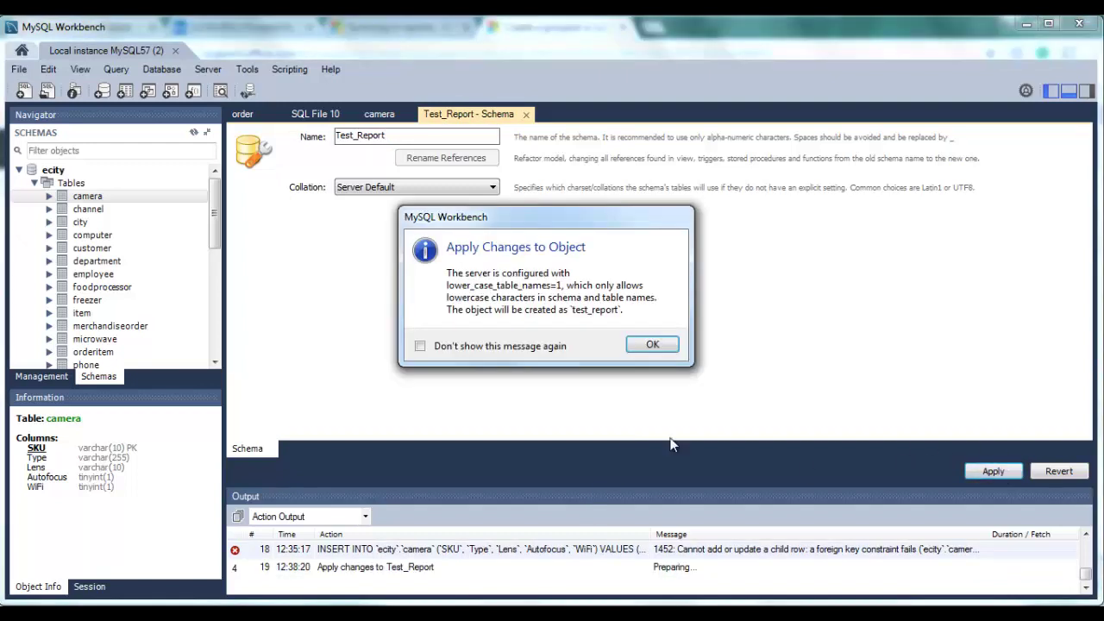
pyautogui.click(653, 345)
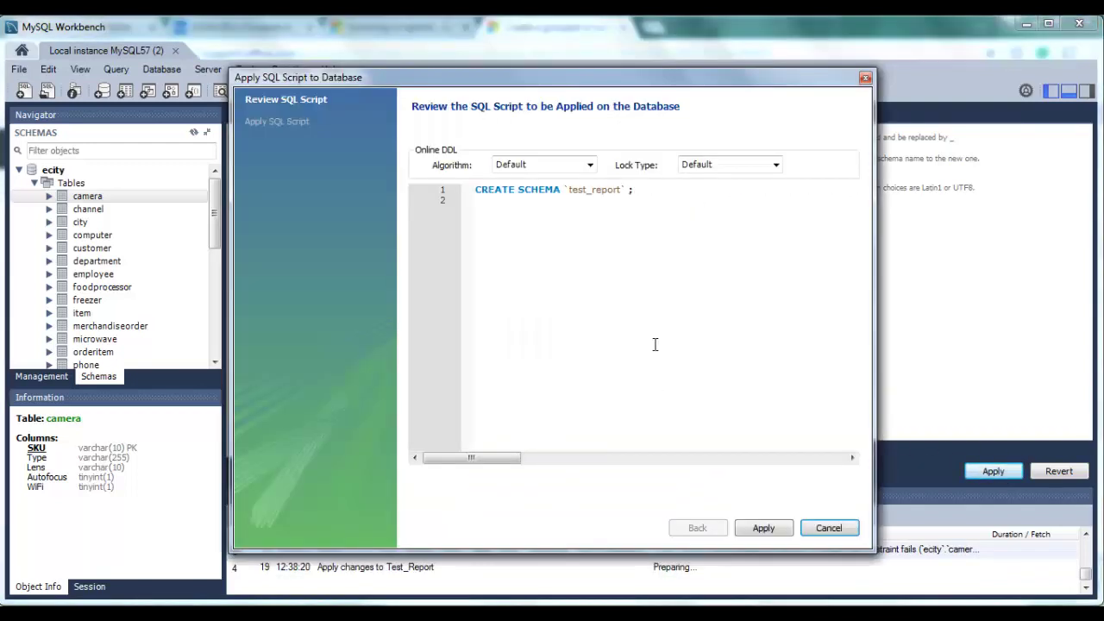
pyautogui.click(776, 528)
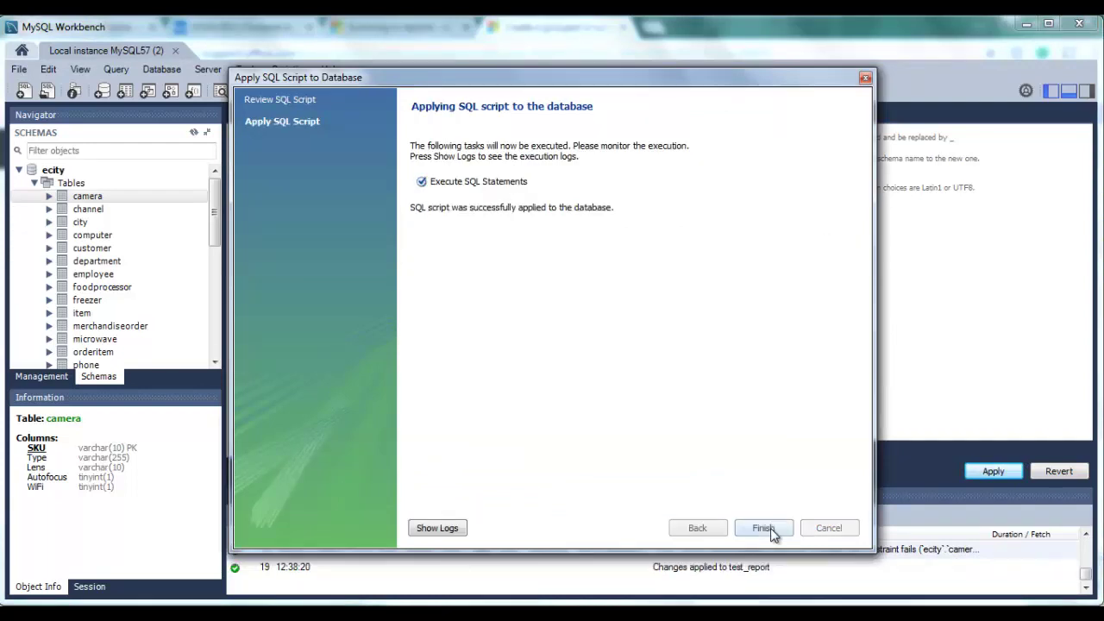
pyautogui.click(763, 528)
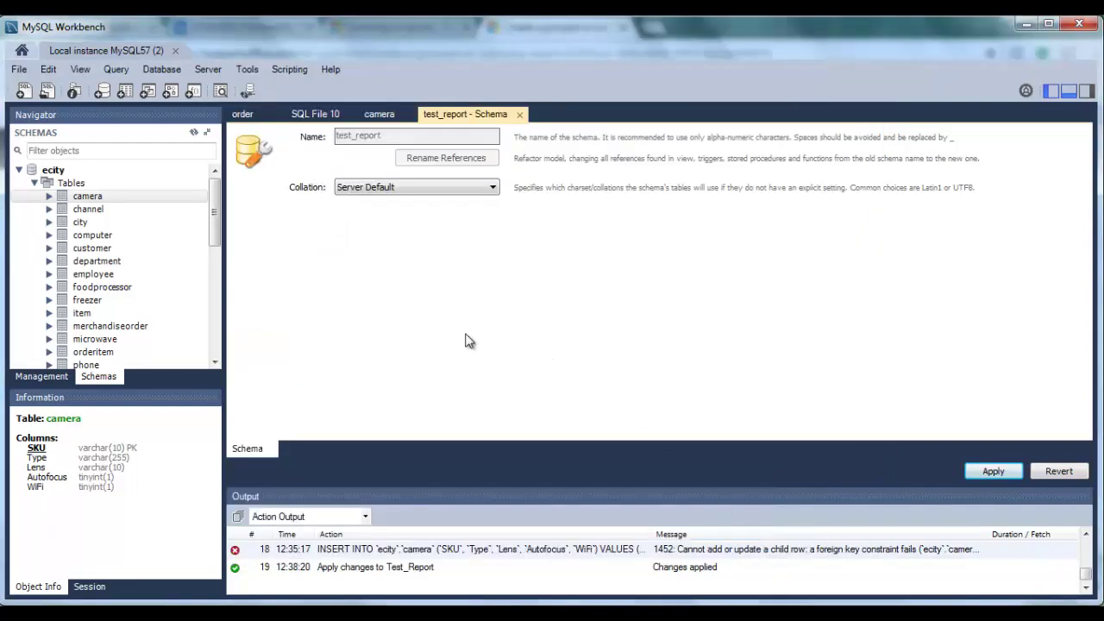
# Make test_report the default schema and select its Tables node.
pyautogui.click(53, 327)
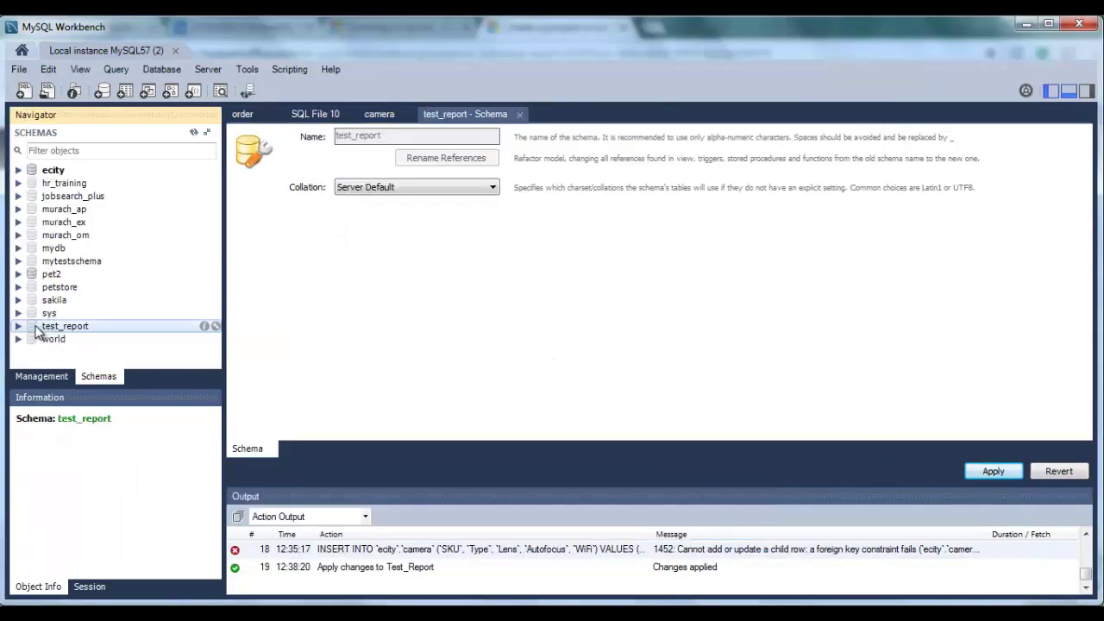
pyautogui.doubleClick(38, 332)
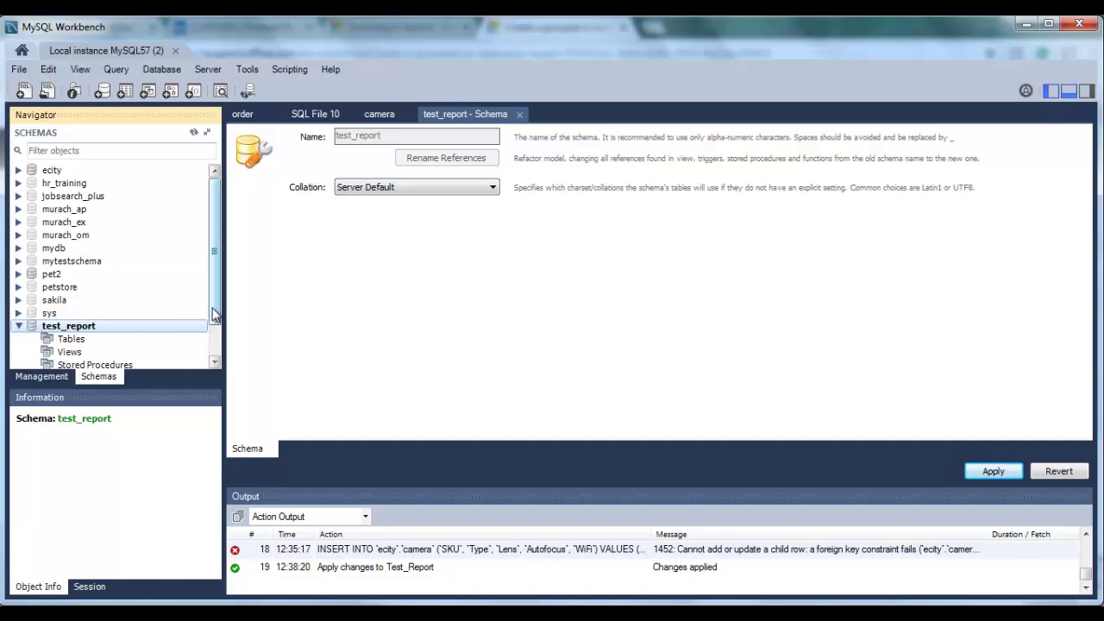
pyautogui.scroll(-3, 215, 344)
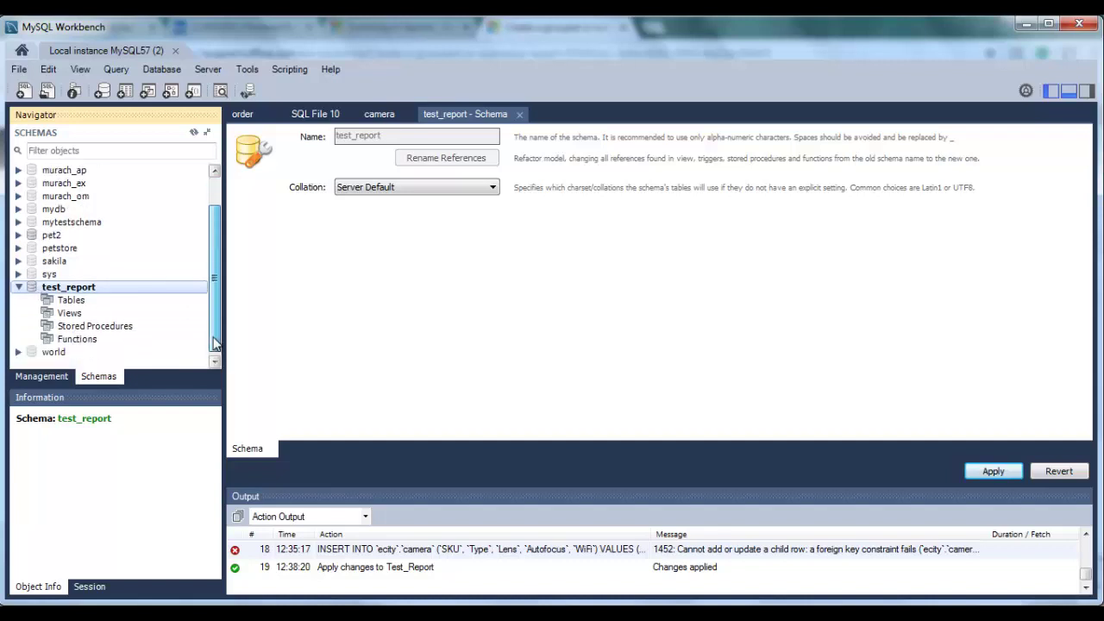
pyautogui.click(55, 302)
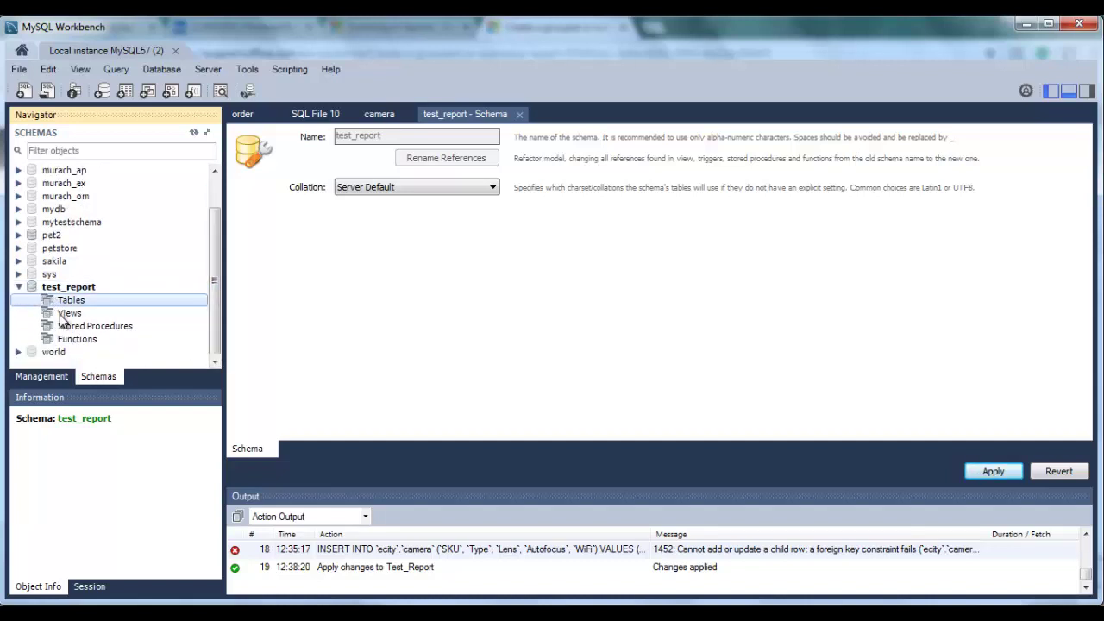
# Start a new table in the test_report schema and name it Order.
pyautogui.click(126, 92)
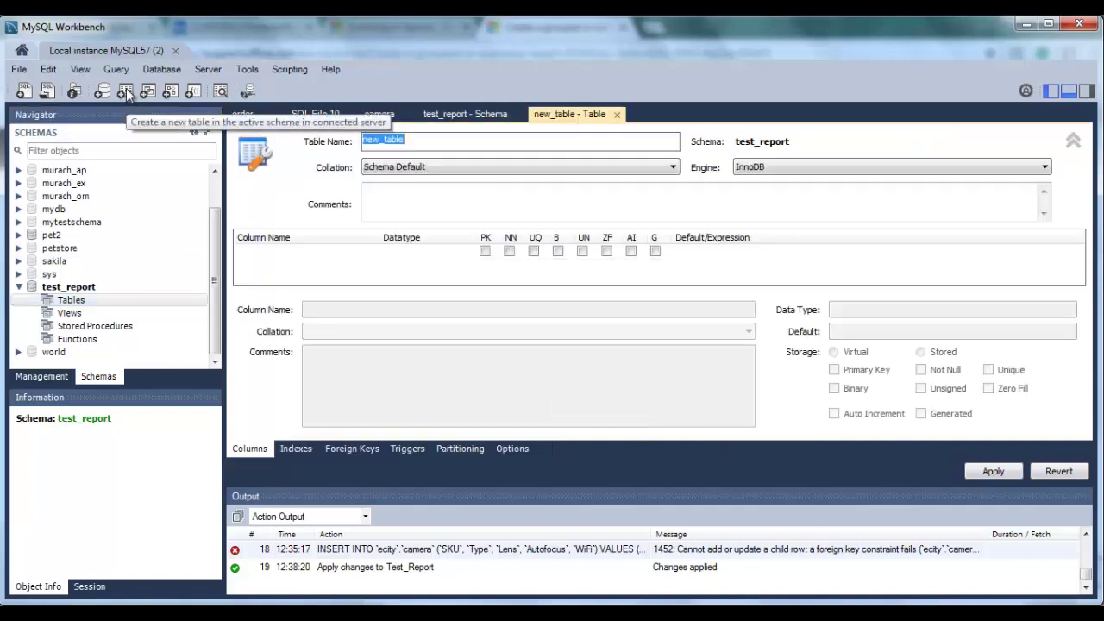
pyautogui.click(423, 140)
pyautogui.moveTo(425, 138); pyautogui.dragTo(366, 135)
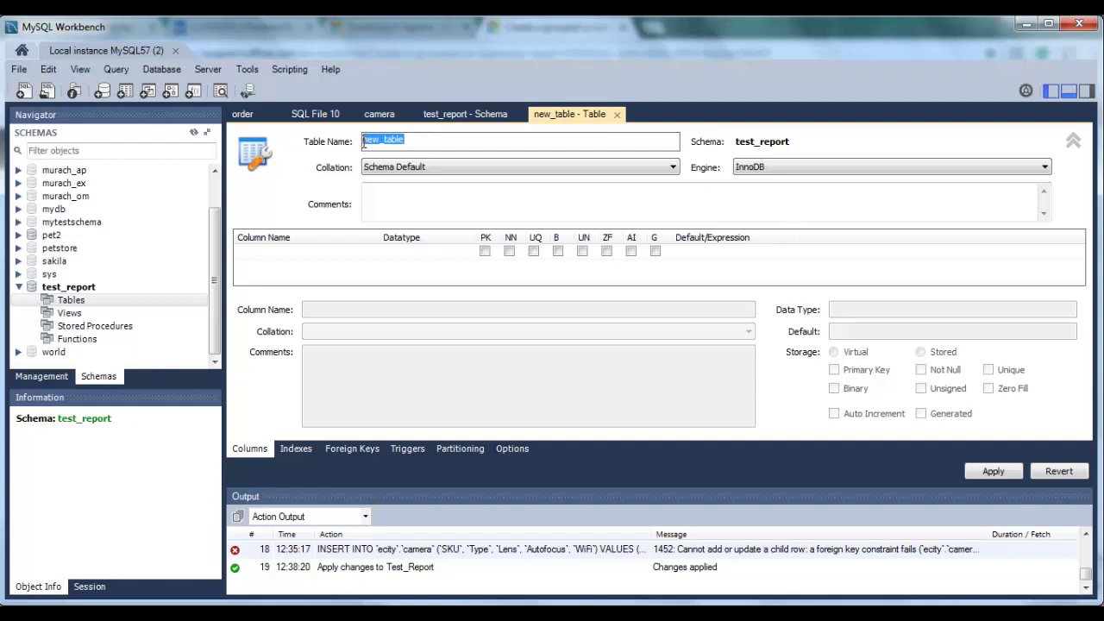
pyautogui.write('Order')
# Add an OrderID column of type INT to the Order table as its not-null primary key.
pyautogui.click(287, 257)
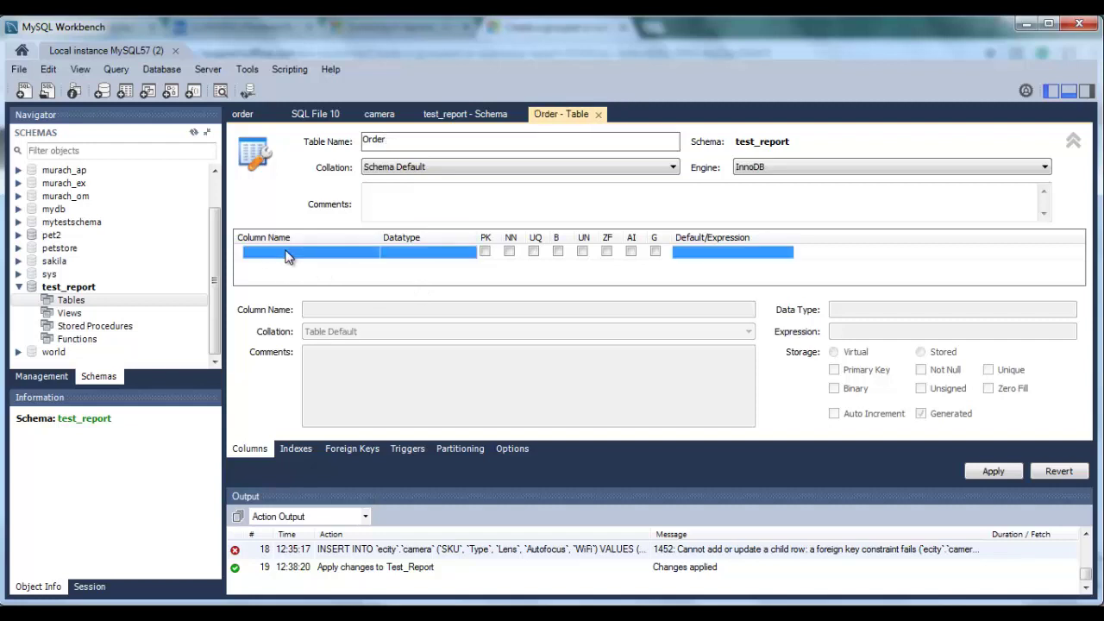
pyautogui.click(287, 252)
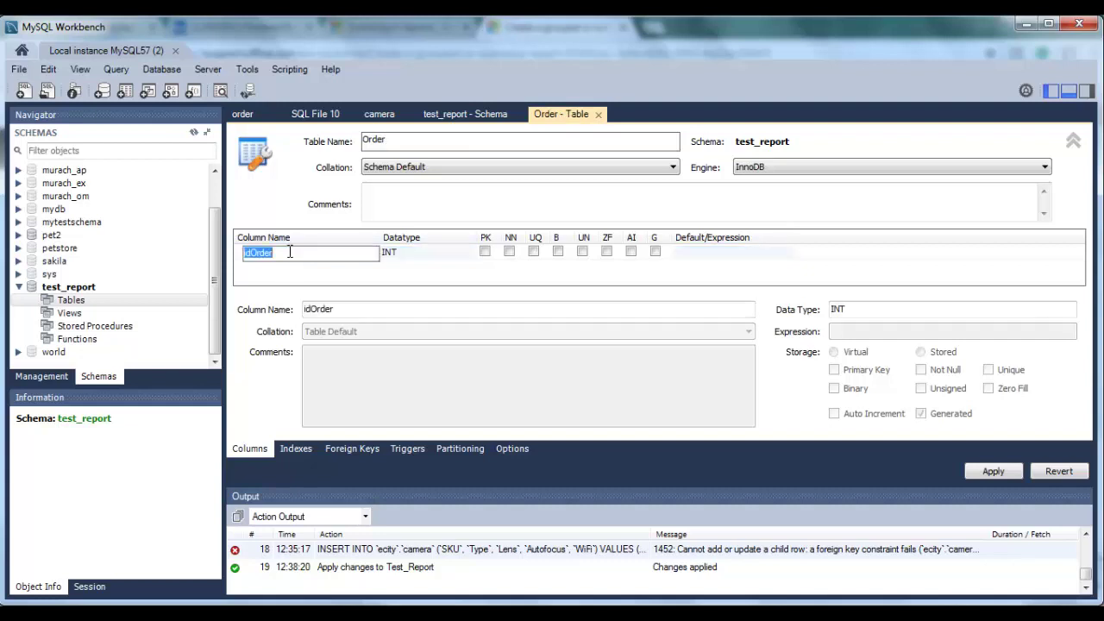
pyautogui.write('OrderID')
pyautogui.press('Tab')
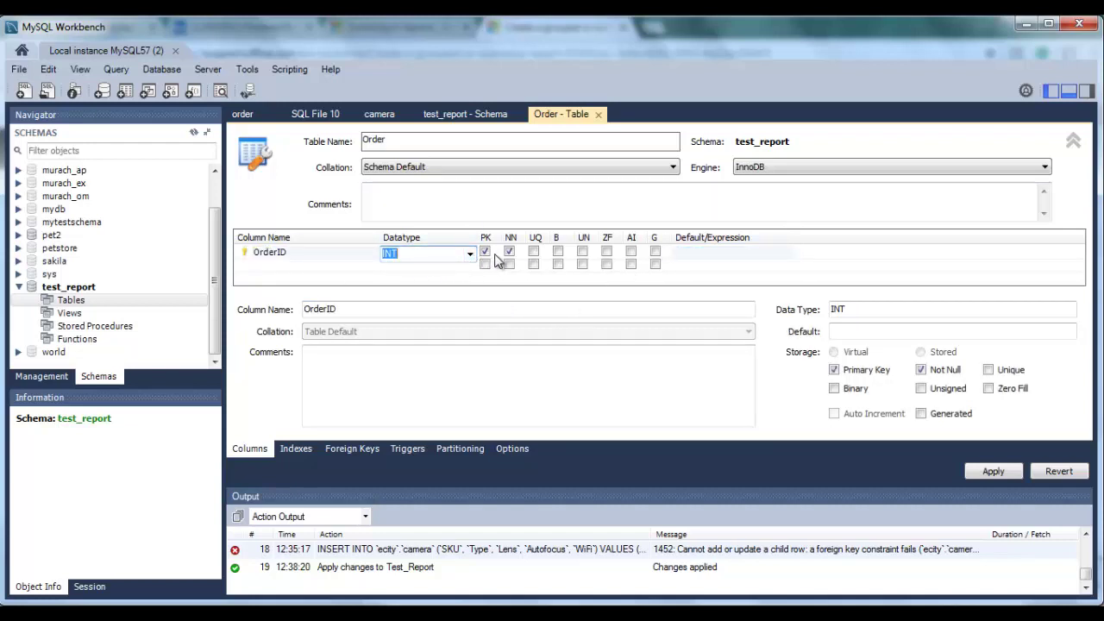
# Add an OrderDate column of type DATE below OrderID in the Order table.
pyautogui.click(291, 266)
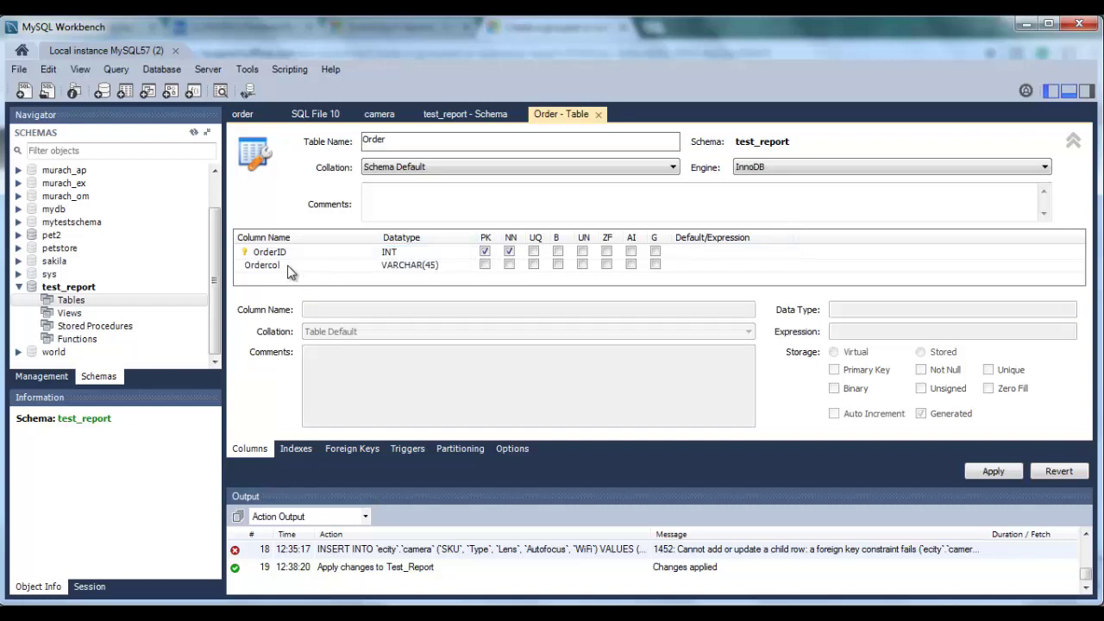
pyautogui.doubleClick(293, 266)
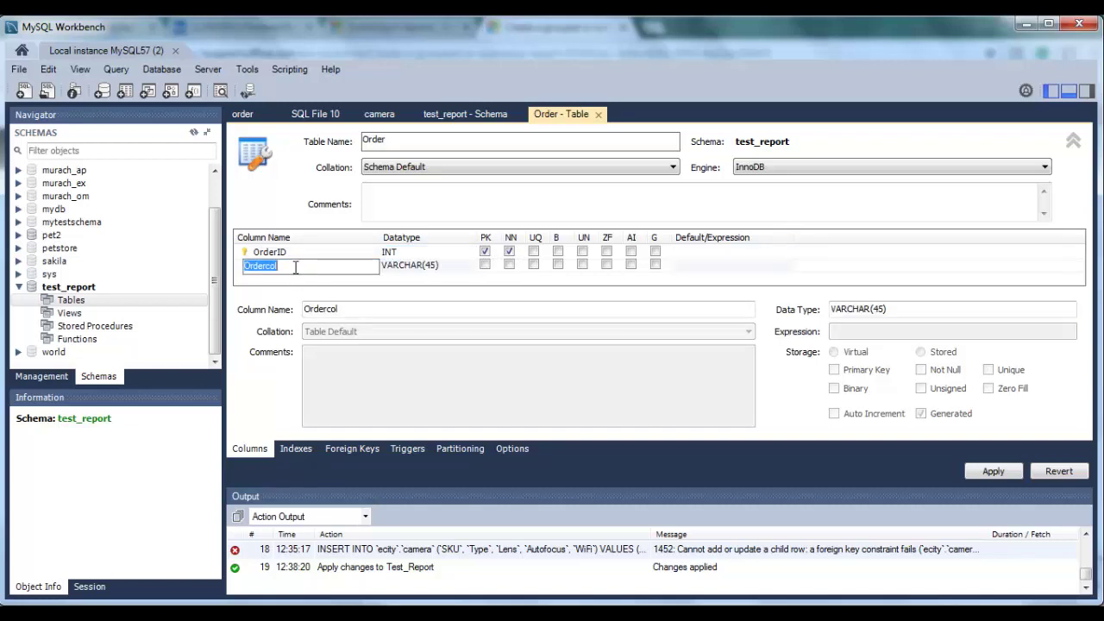
pyautogui.write('OrderDate')
pyautogui.click(466, 267)
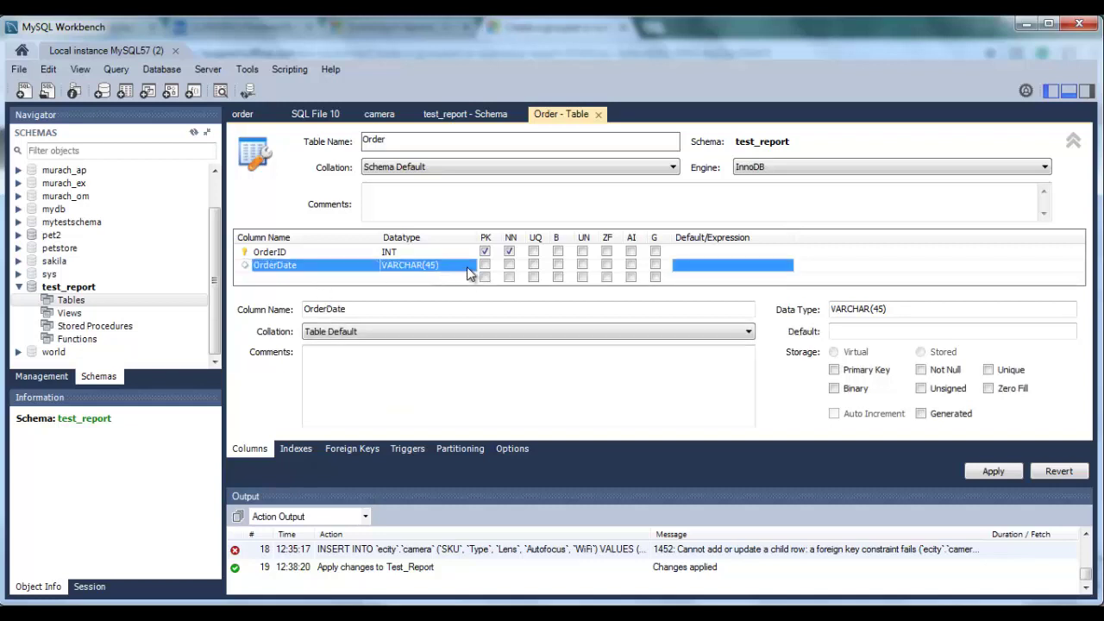
pyautogui.click(470, 270)
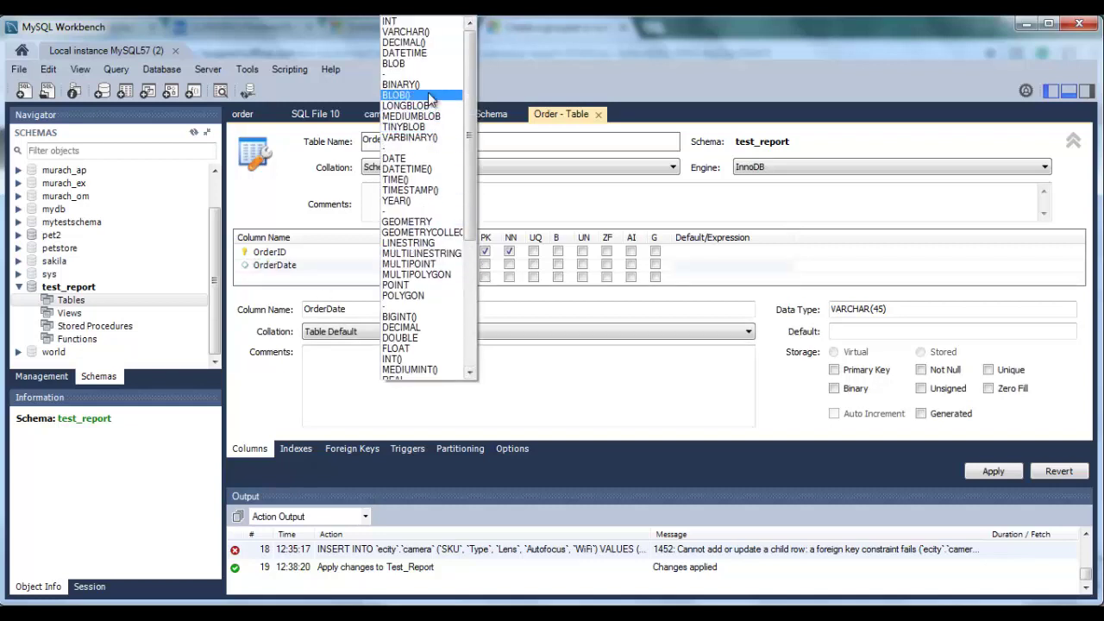
pyautogui.click(414, 159)
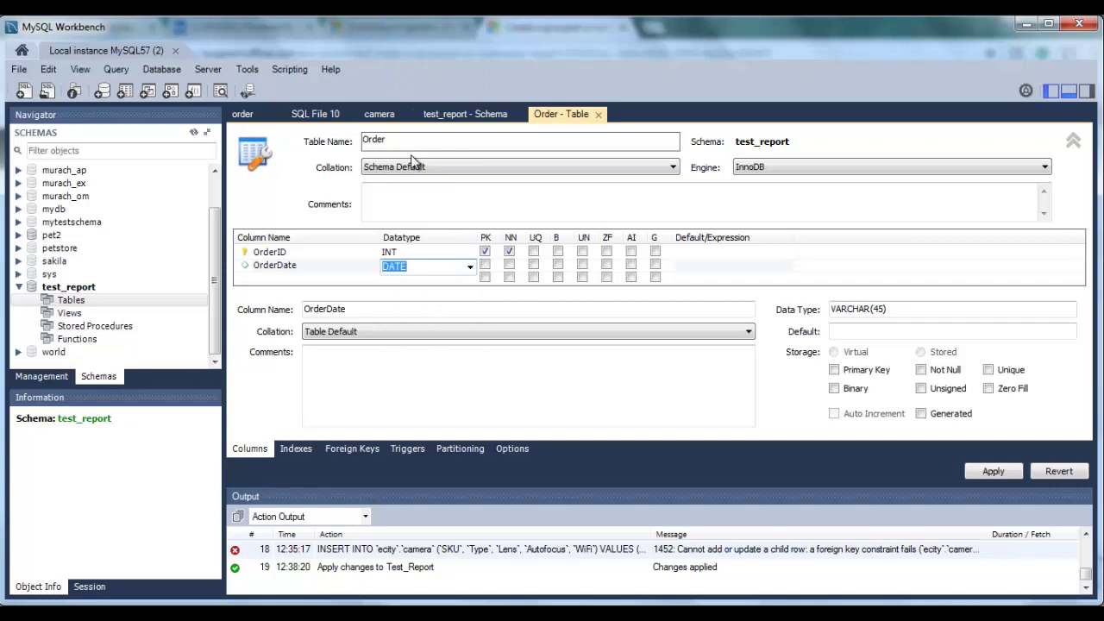
pyautogui.click(349, 278)
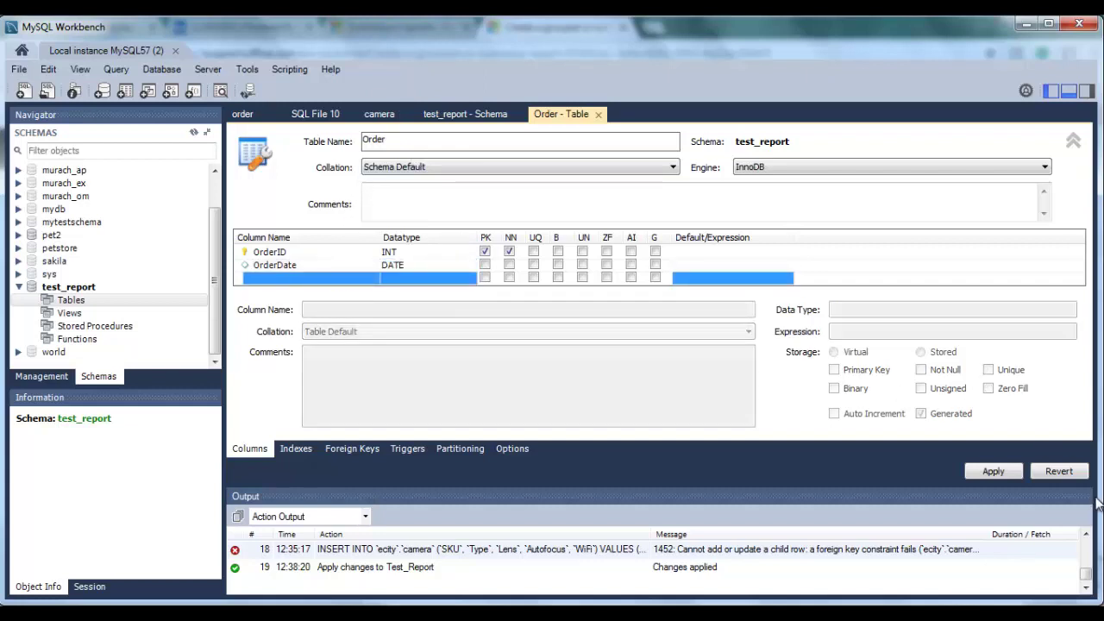
# Apply the new Order table's creation script to the test_report database and finish the process.
pyautogui.click(996, 472)
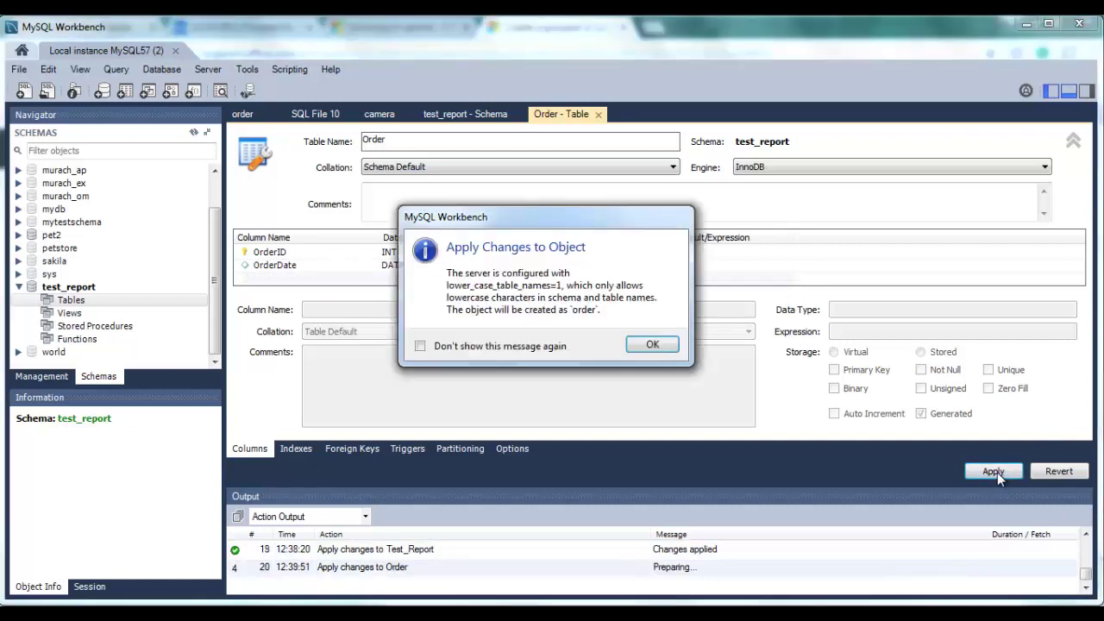
pyautogui.click(652, 346)
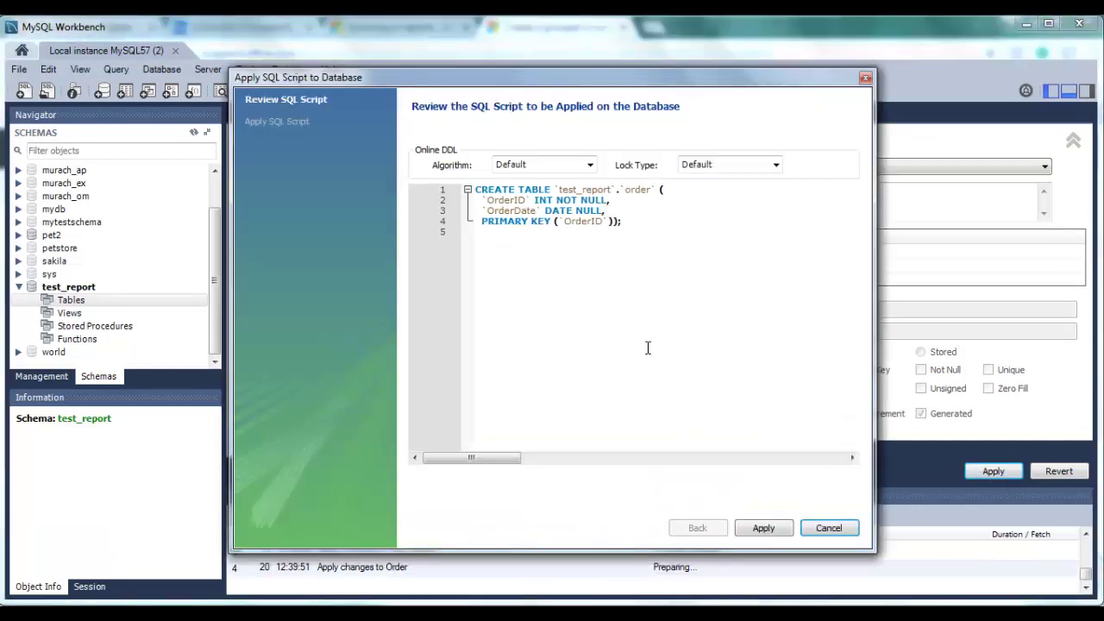
pyautogui.click(764, 528)
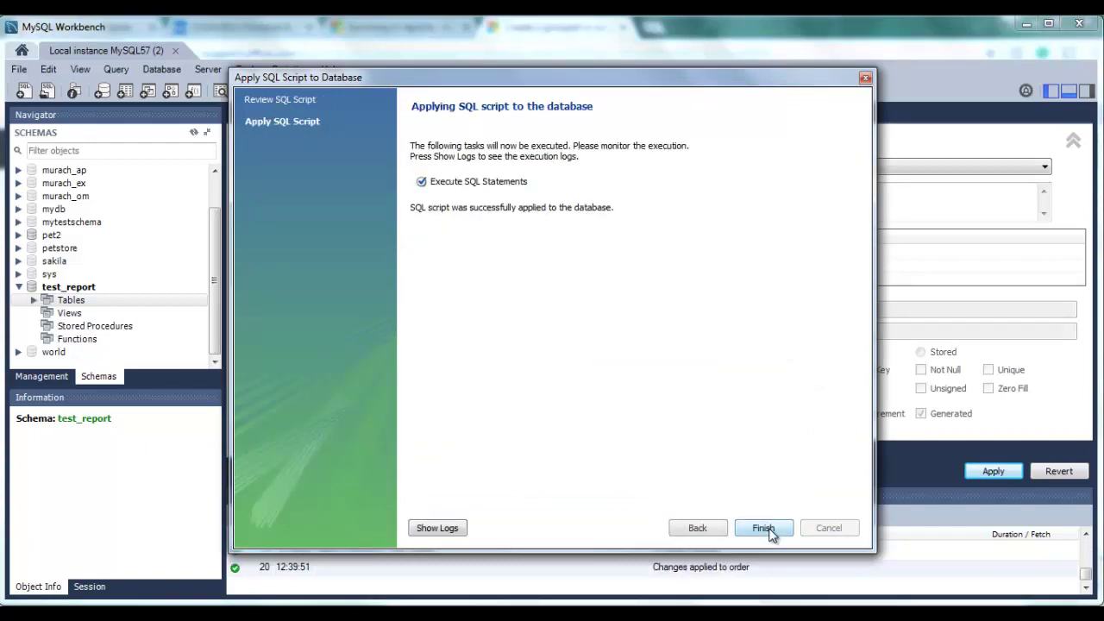
pyautogui.click(766, 528)
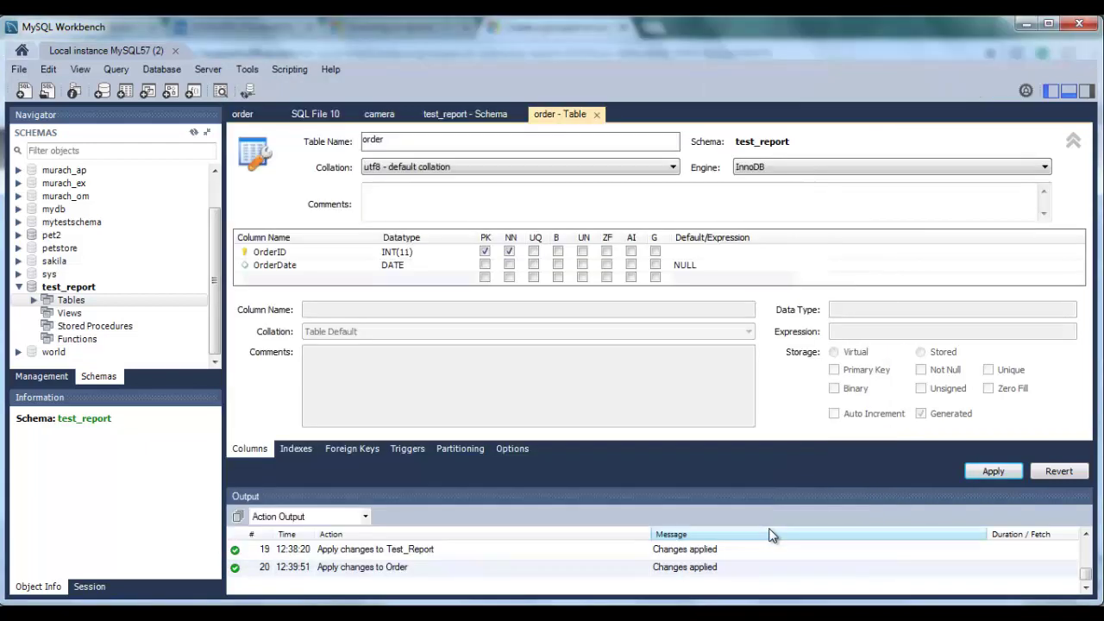
# Refresh the schema list, expand test_report's tables and open the order table's data grid.
pyautogui.click(193, 134)
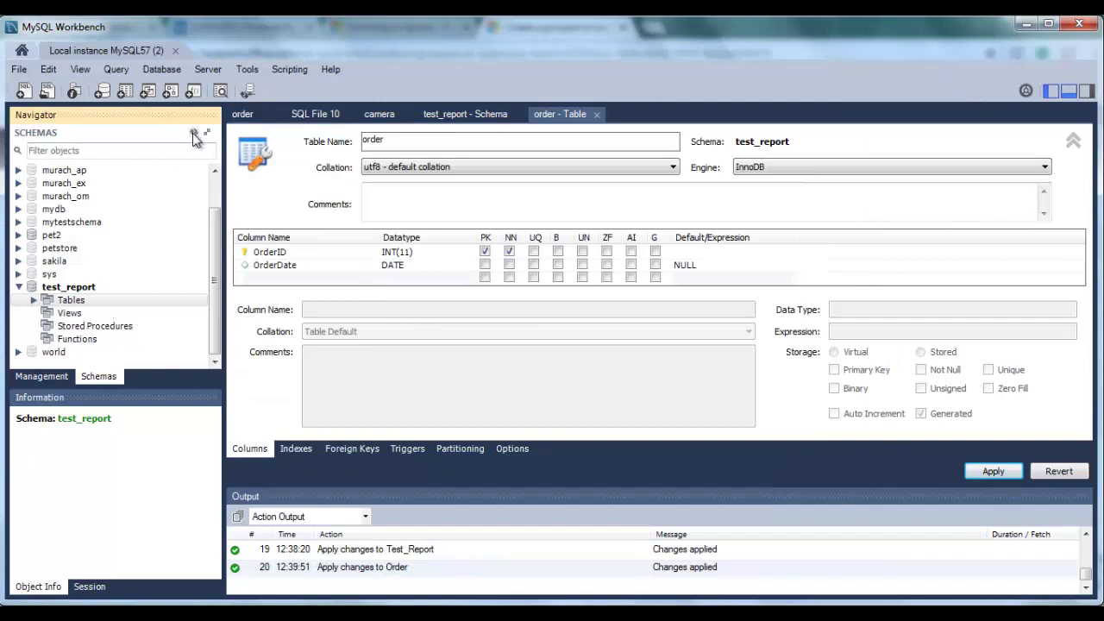
pyautogui.click(35, 302)
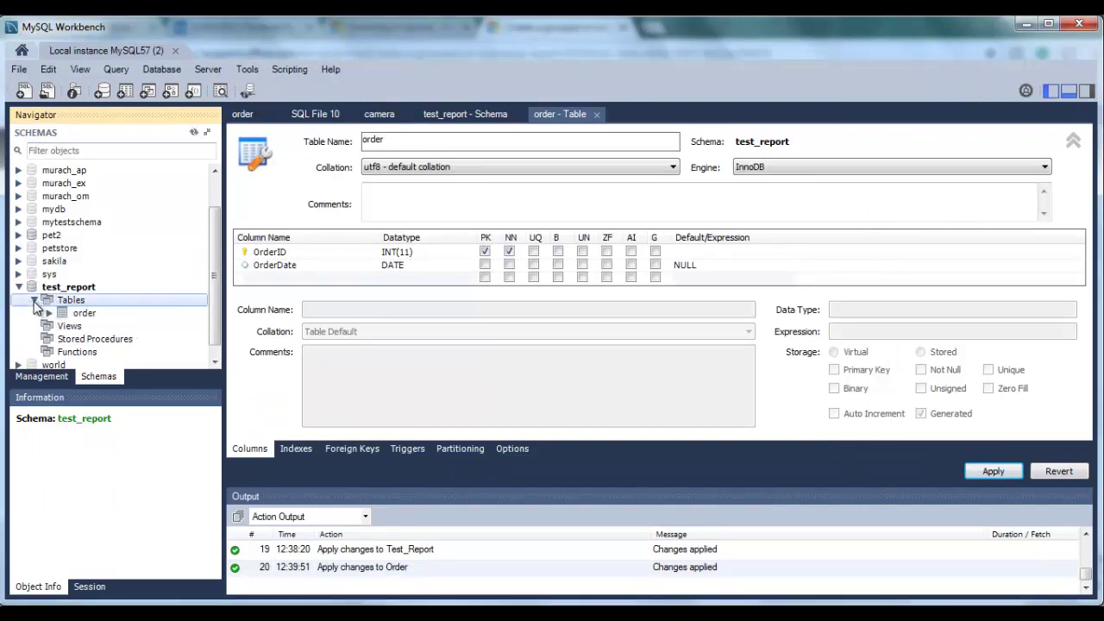
pyautogui.click(62, 314)
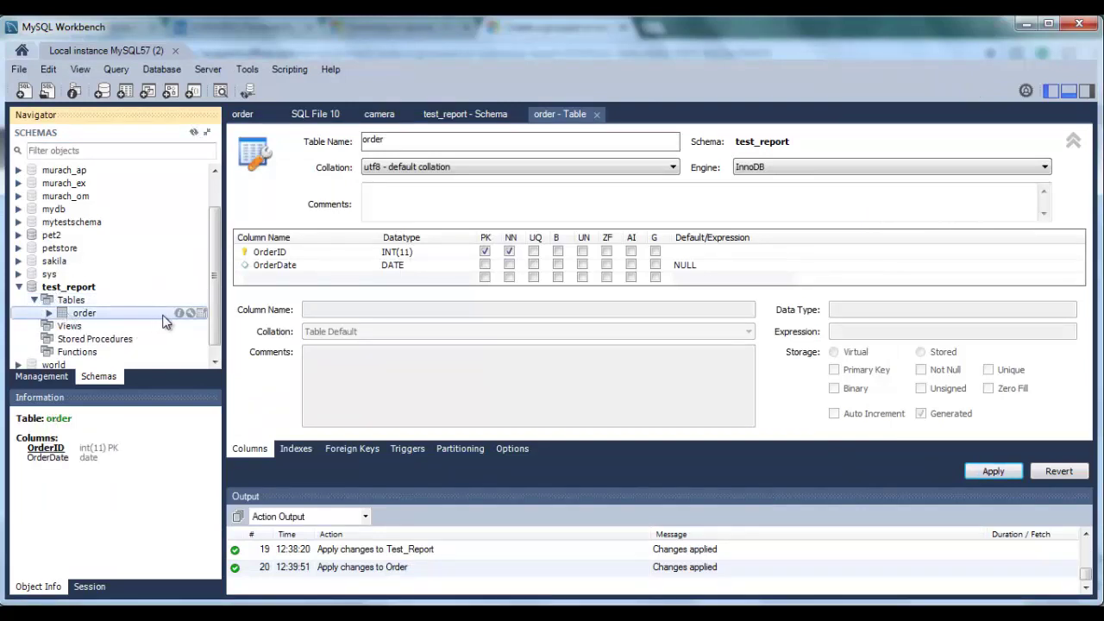
pyautogui.click(201, 314)
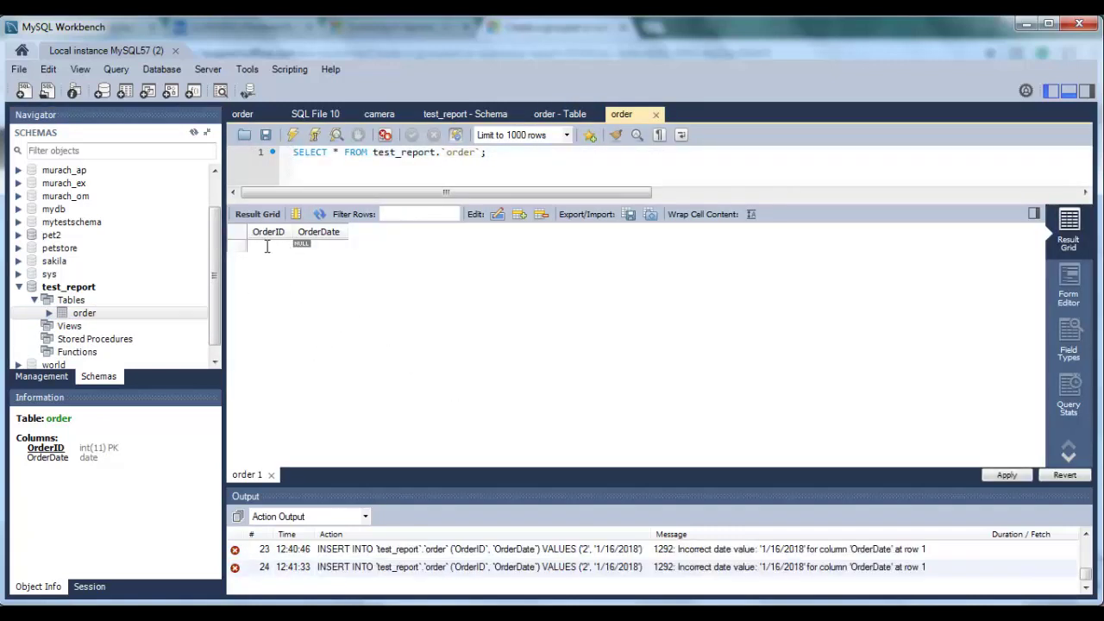
# Enter orders 1 dated 2018-1-10 and 2 dated 2018-1-11 in the order table and apply the script to the database.
pyautogui.write('1')
pyautogui.doubleClick(322, 245)
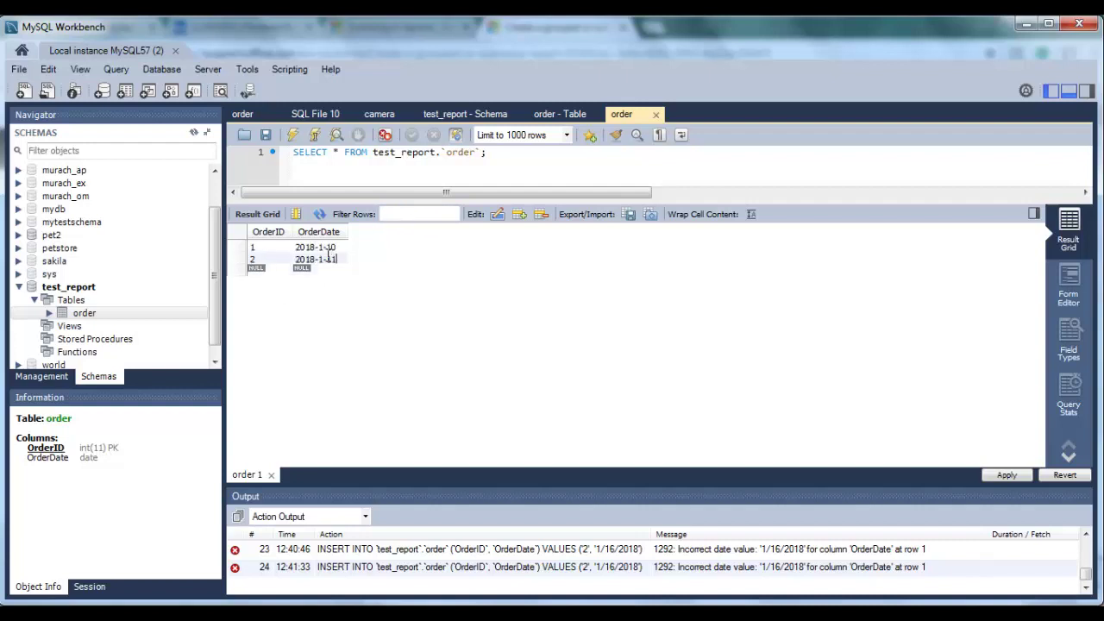
pyautogui.click(1004, 476)
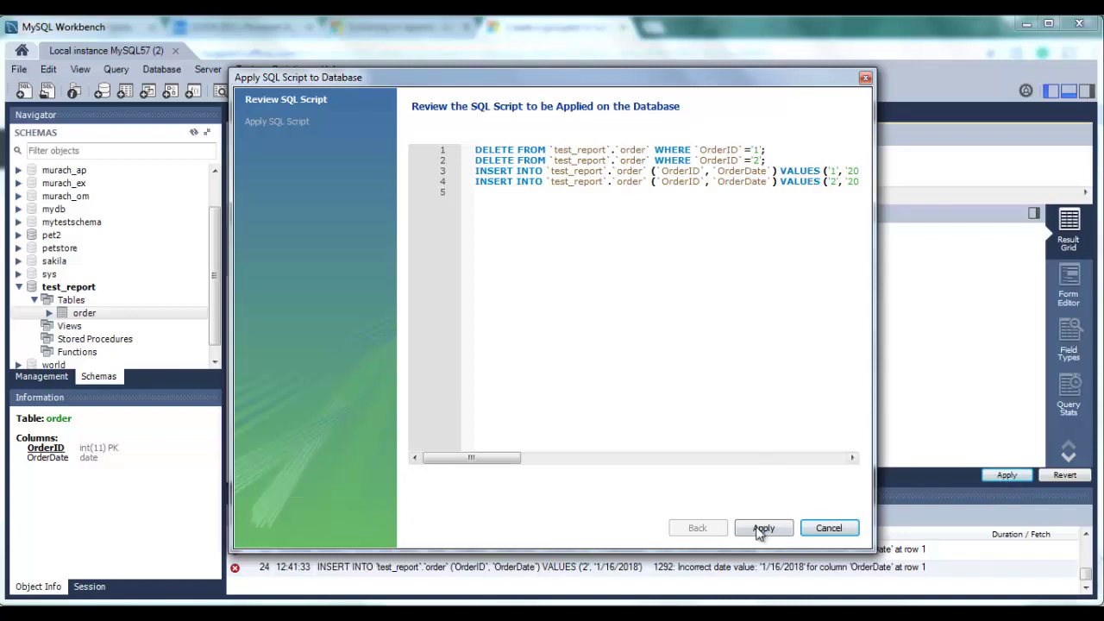
pyautogui.click(759, 530)
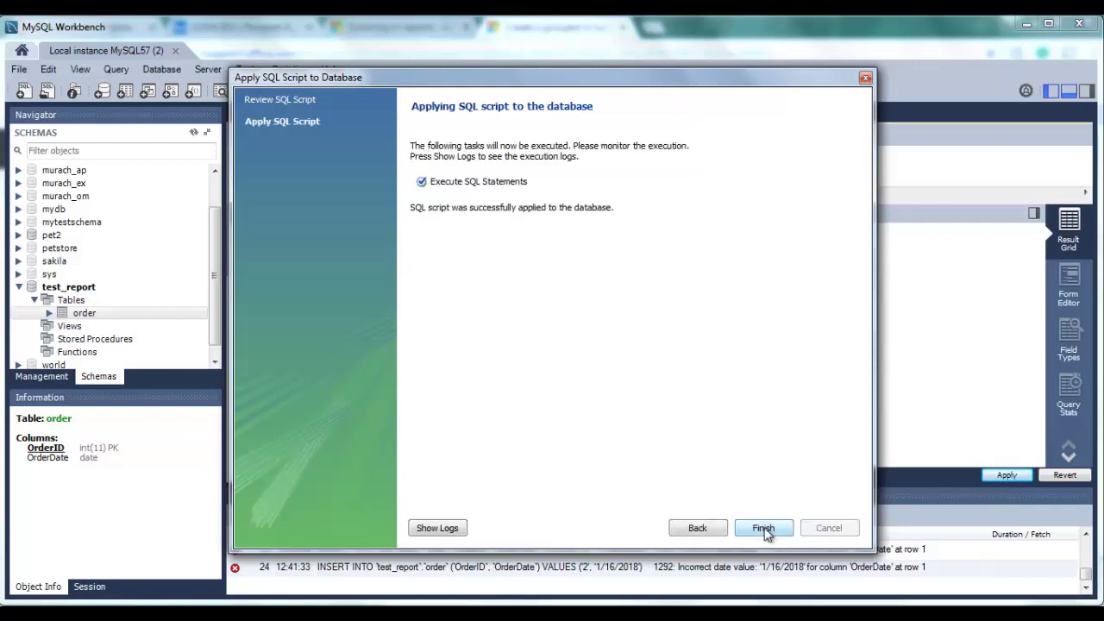
pyautogui.click(764, 530)
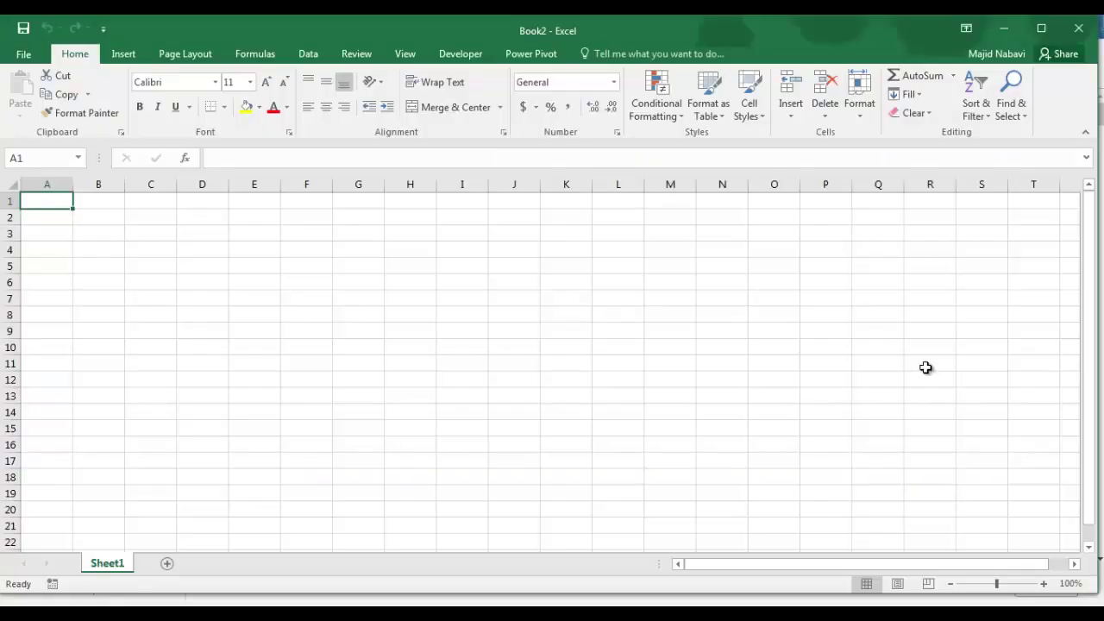
# Switch to Excel, connect MySQL for Excel to Local instance MySQL57 (2), and open the test_report schema.
pyautogui.click(311, 57)
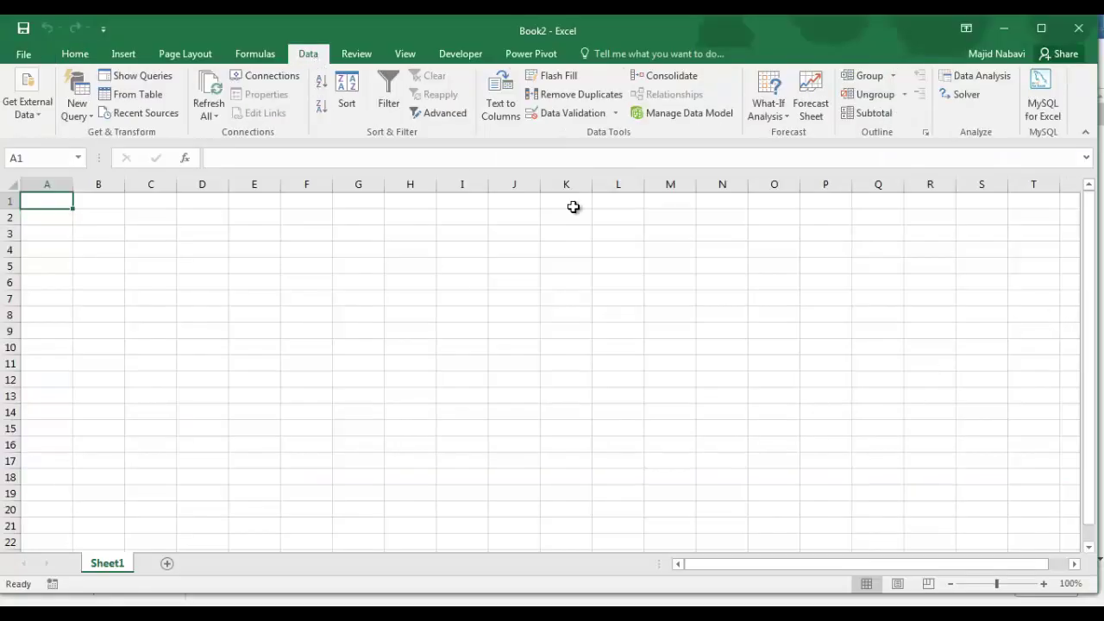
pyautogui.click(1049, 103)
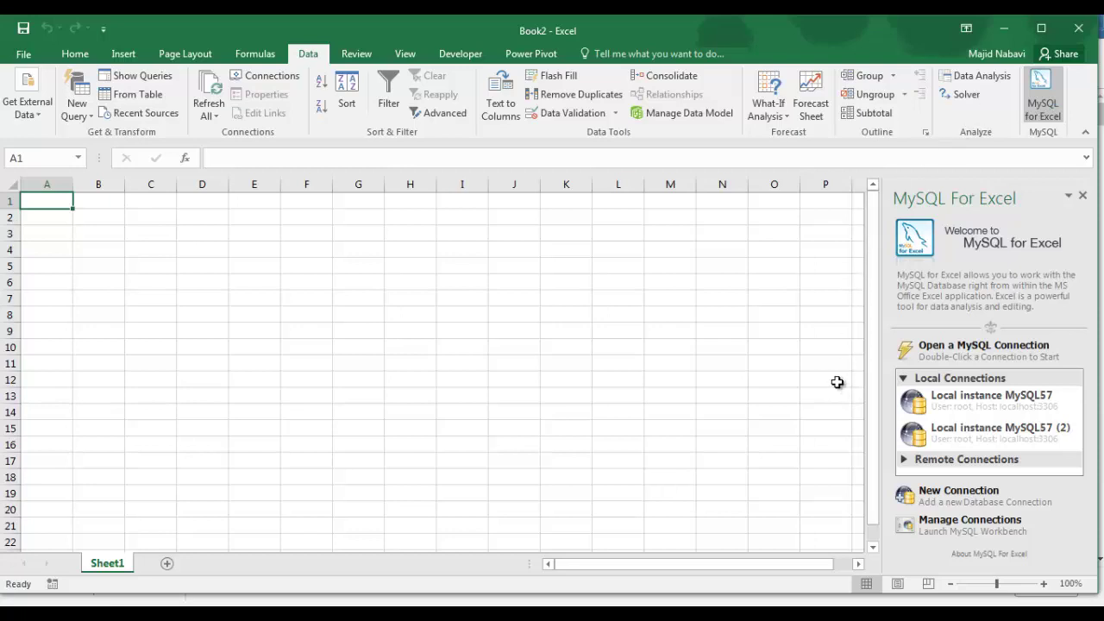
pyautogui.doubleClick(979, 437)
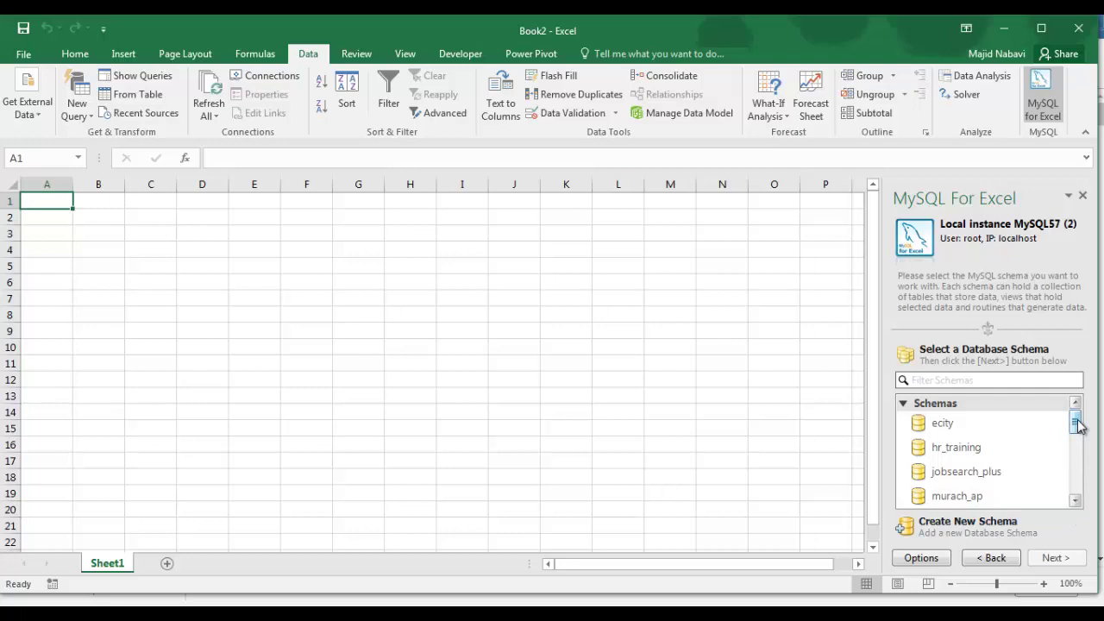
pyautogui.moveTo(1077, 424); pyautogui.dragTo(1077, 472)
pyautogui.click(949, 485)
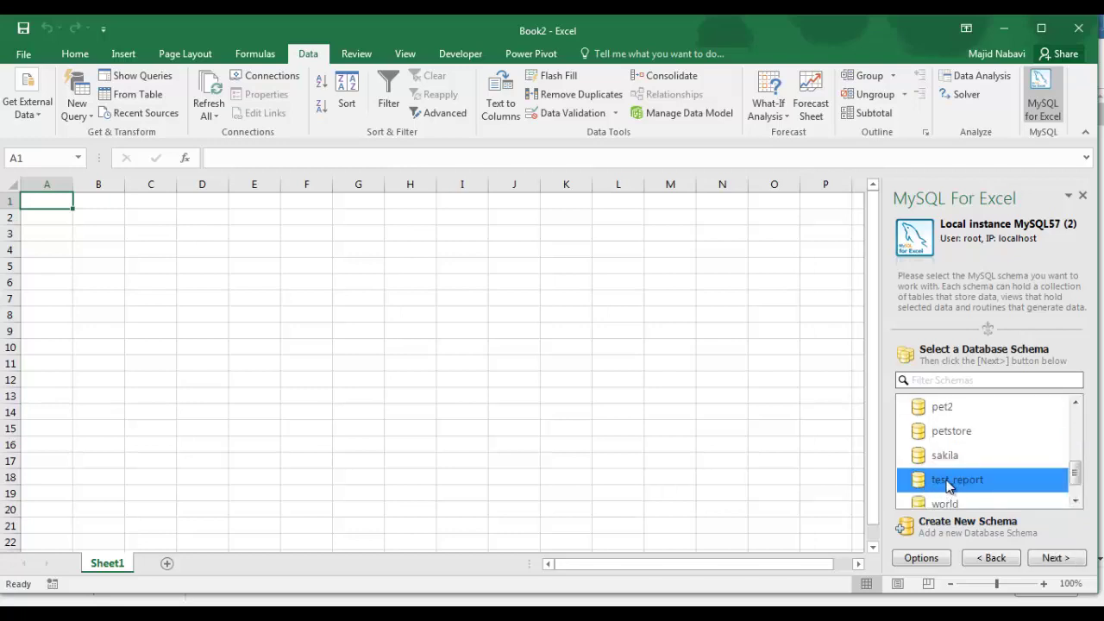
pyautogui.doubleClick(949, 486)
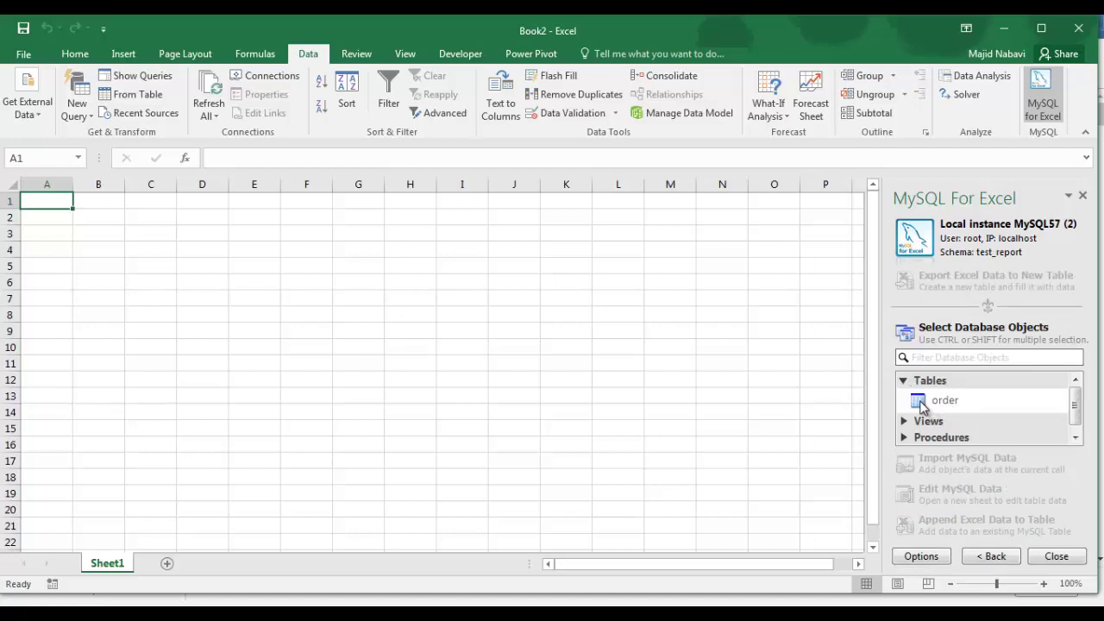
# Import the order table's MySQL data into Sheet1 at cell A1 with column names as headers.
pyautogui.click(943, 404)
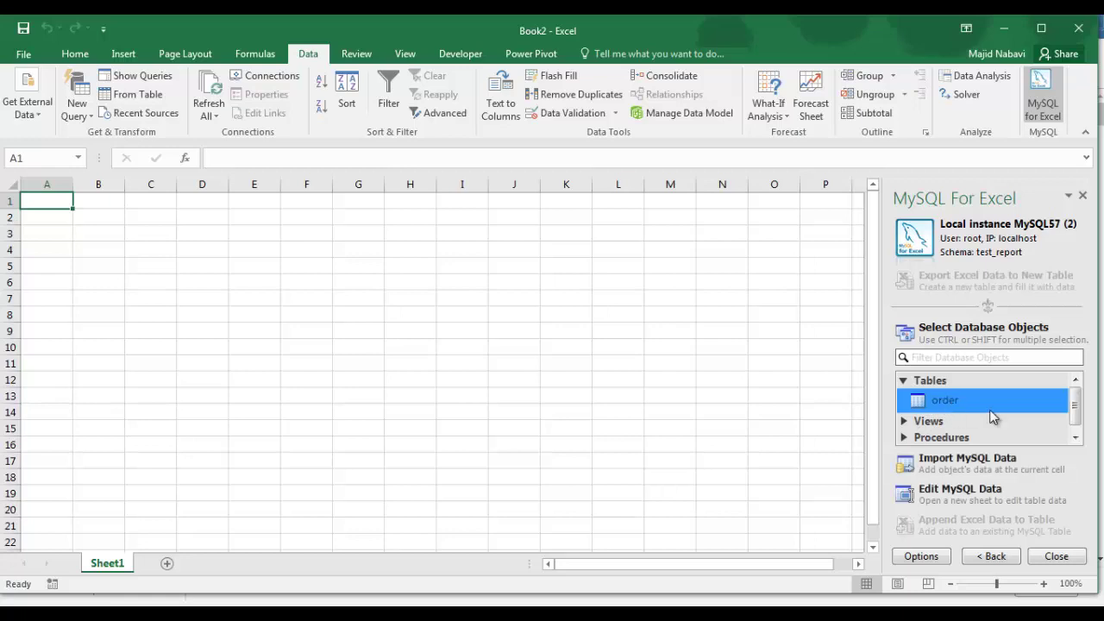
pyautogui.click(947, 467)
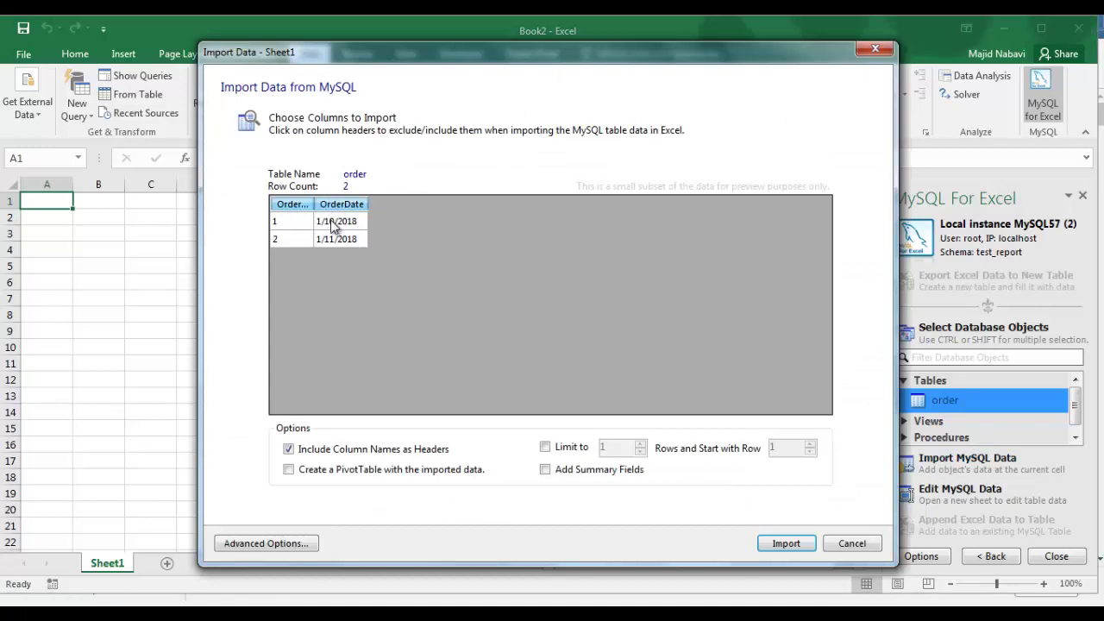
pyautogui.click(787, 544)
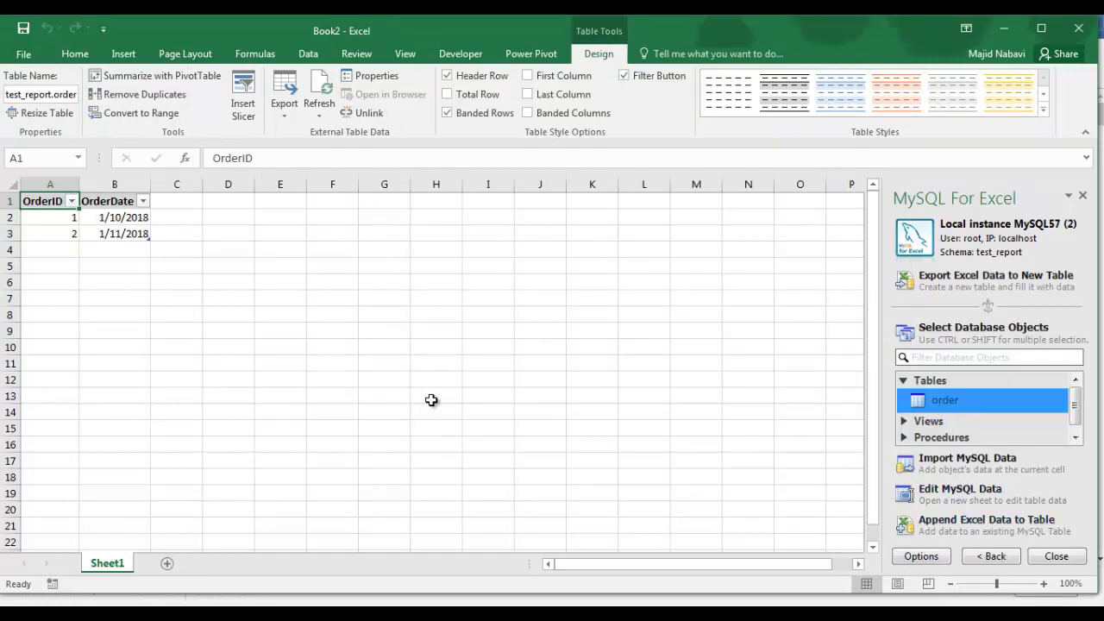
# Open the order table's MySQL data for editing in a new worksheet.
pyautogui.click(50, 249)
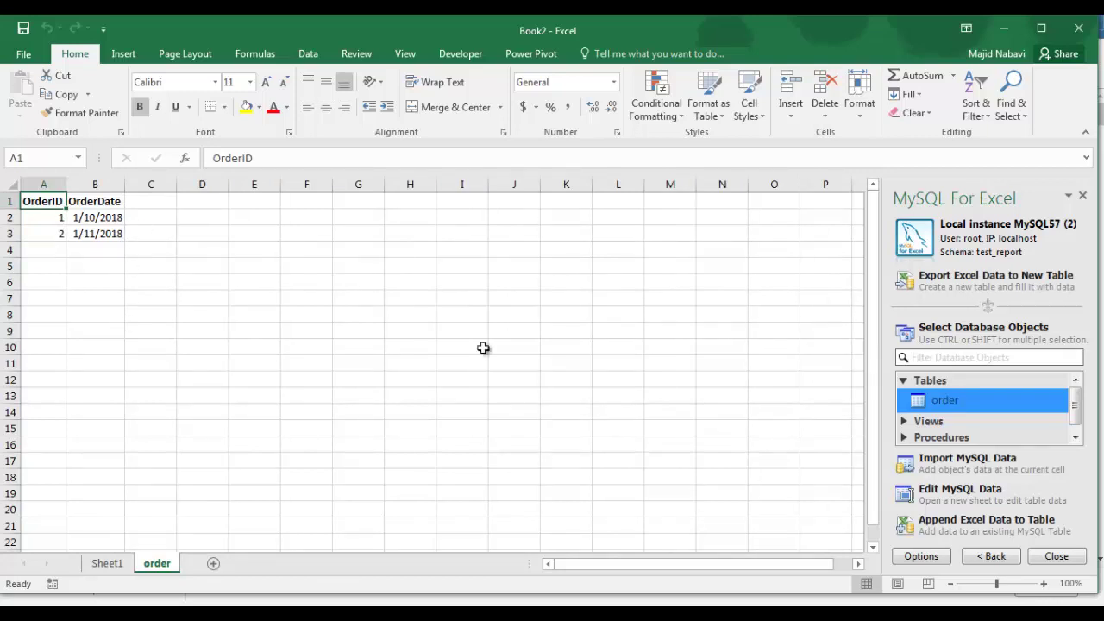
pyautogui.click(951, 490)
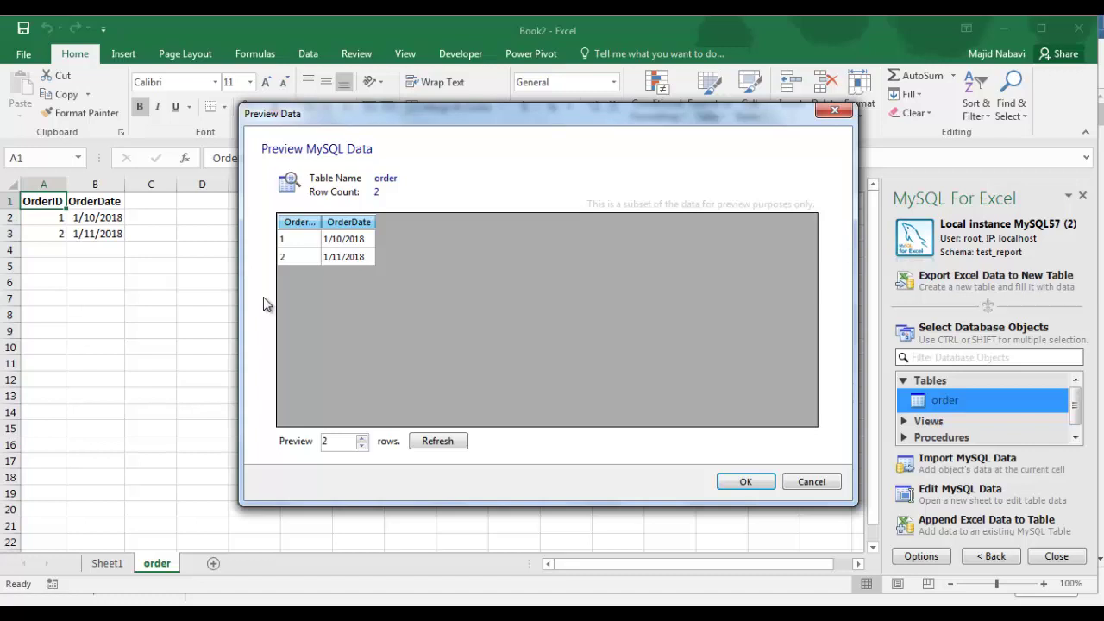
pyautogui.click(745, 482)
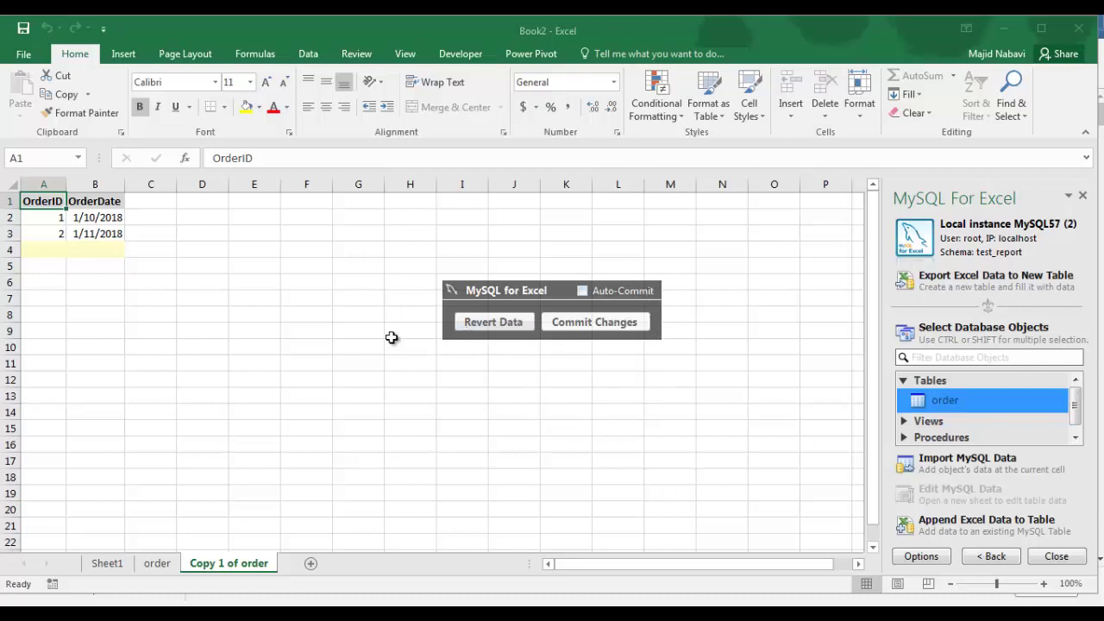
# Add a row to the editable order sheet with OrderID 3 and OrderDate 1/11/2018.
pyautogui.click(52, 249)
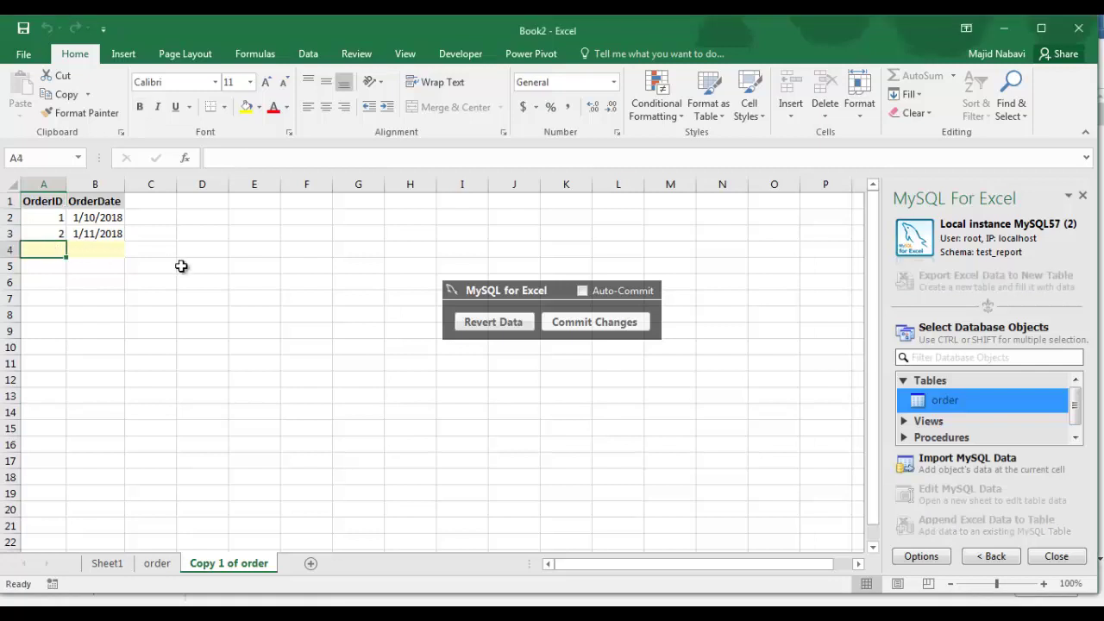
pyautogui.write('3')
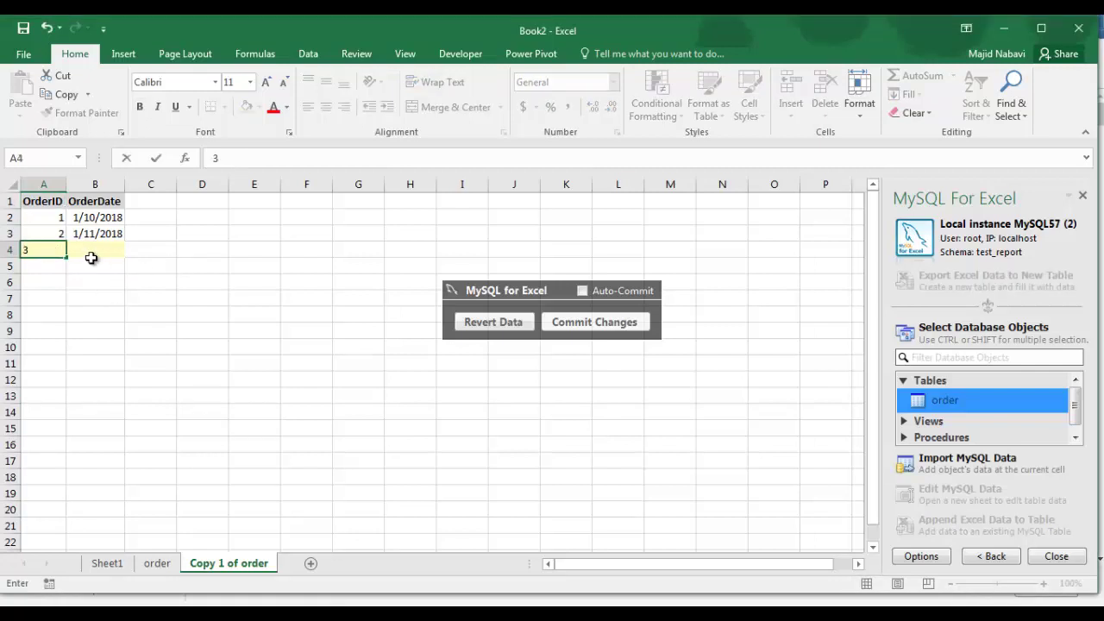
pyautogui.click(101, 249)
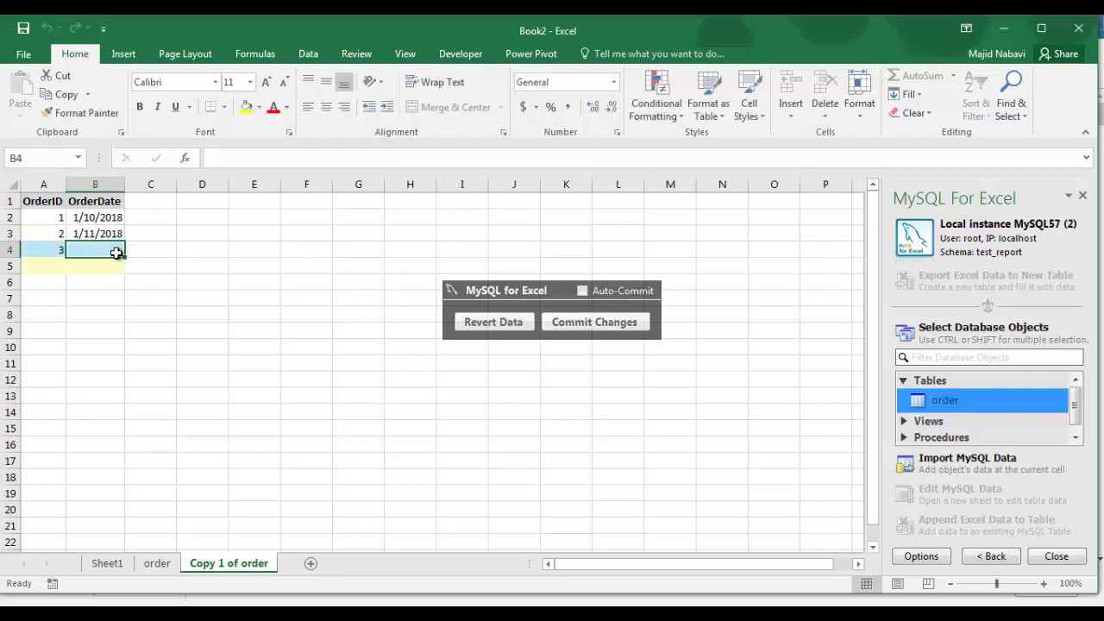
pyautogui.write('1')
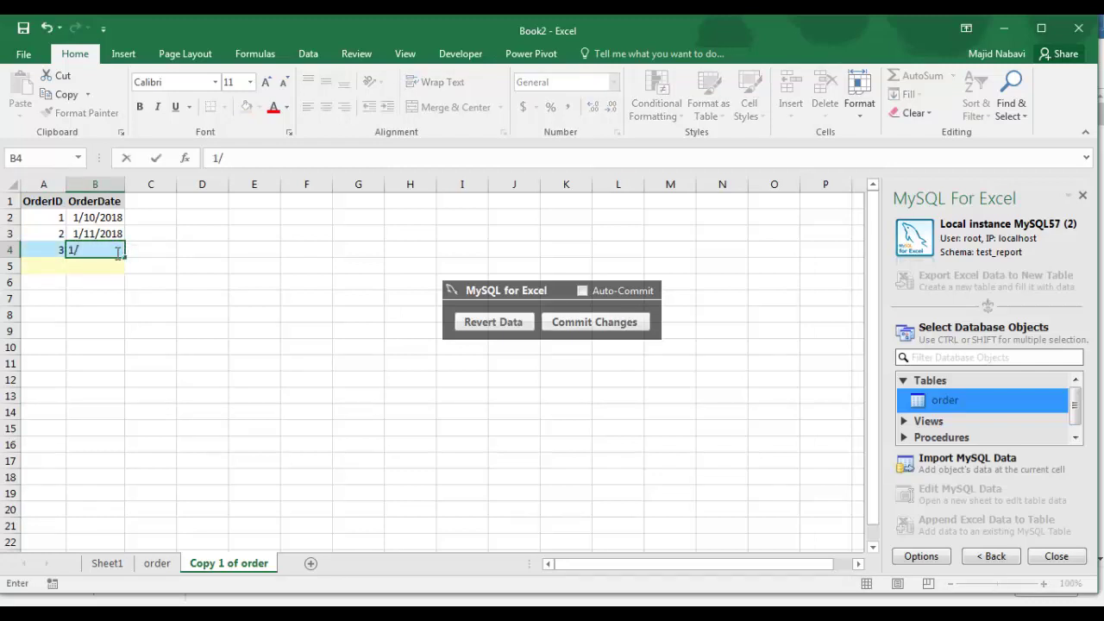
pyautogui.write('/11/')
pyautogui.write('2019')
pyautogui.write('8')
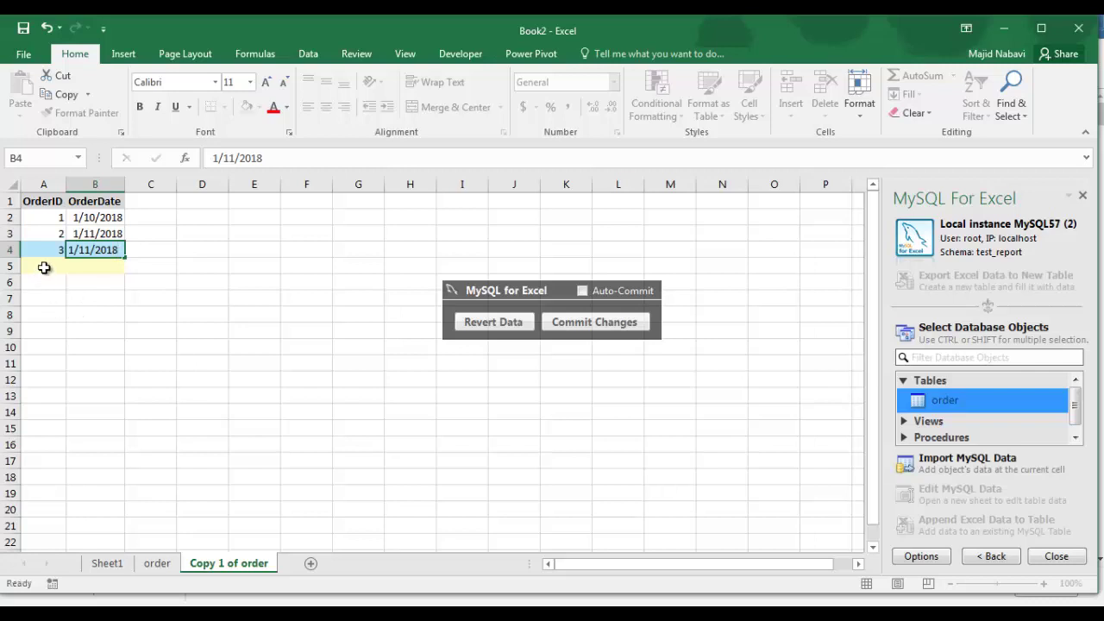
# Add a row with OrderID 4 and OrderDate =TODAY() to the editable order sheet, and commit the changes to MySQL.
pyautogui.click(43, 266)
pyautogui.write('4')
pyautogui.click(106, 265)
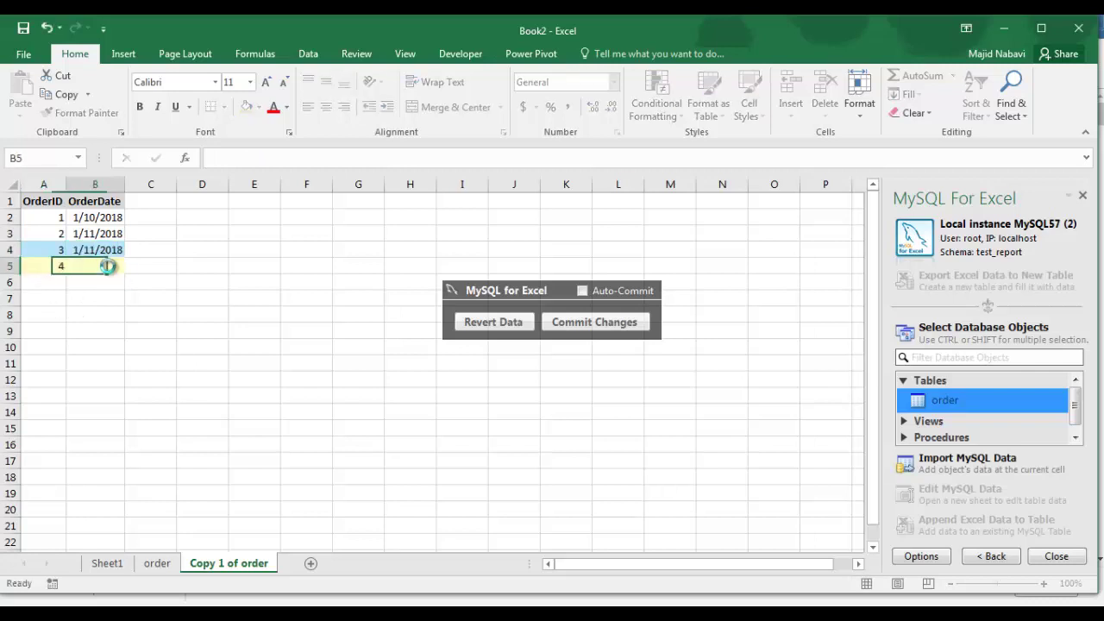
pyautogui.write('=T')
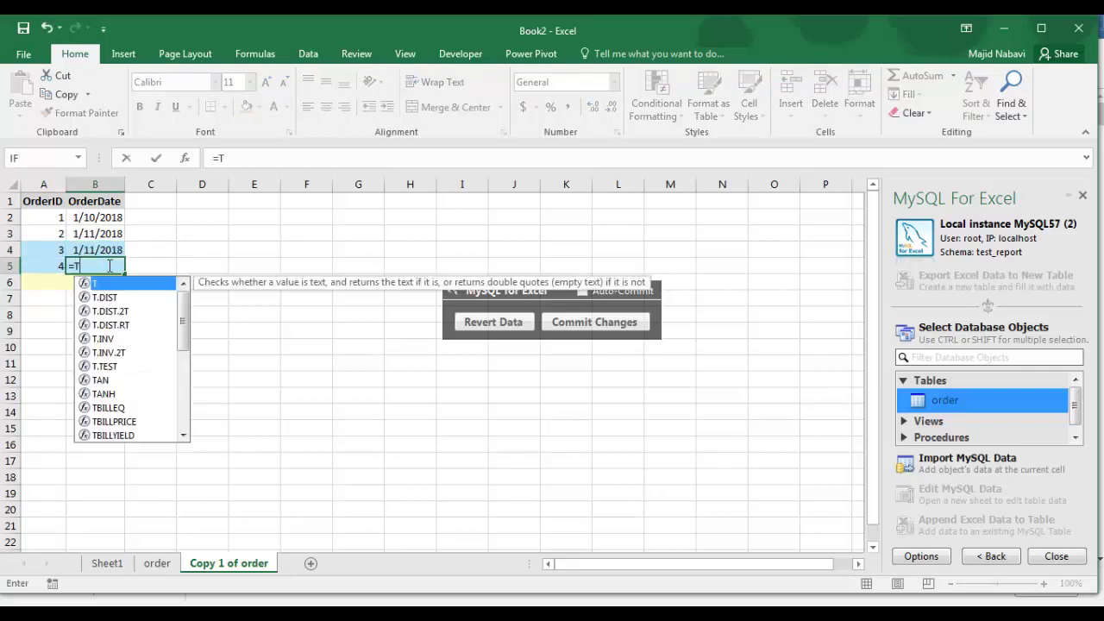
pyautogui.write('ODAY()')
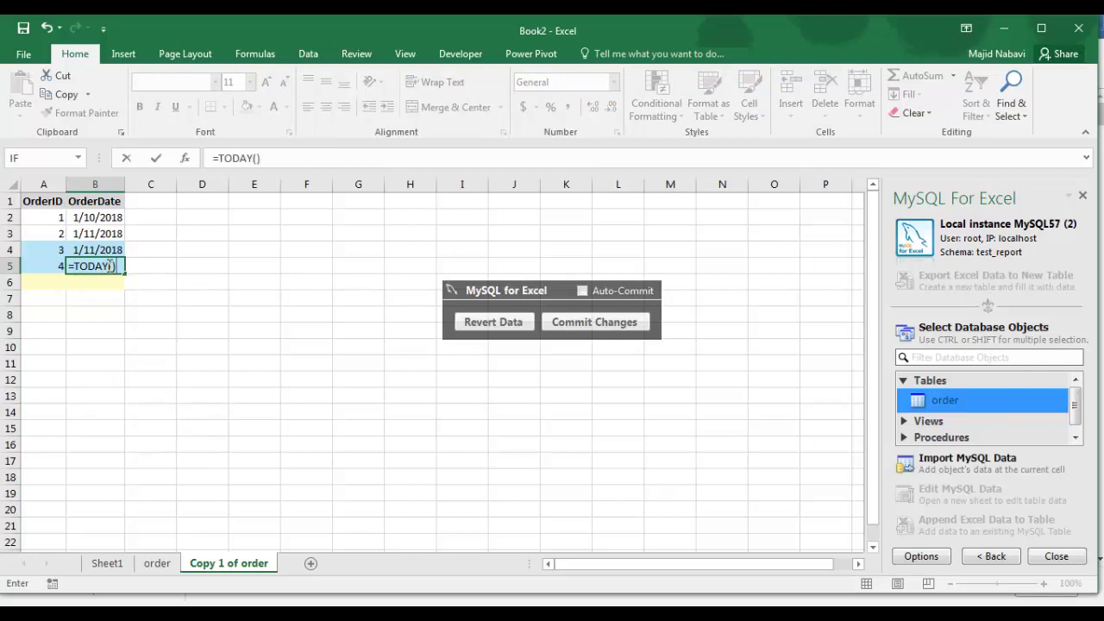
pyautogui.press('Return')
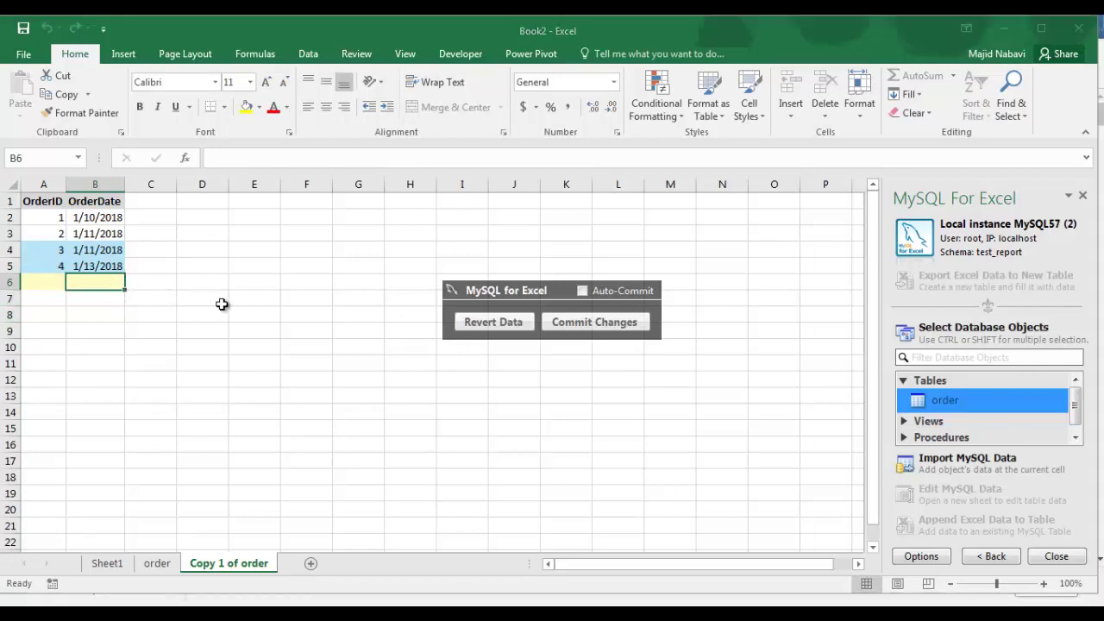
pyautogui.click(598, 325)
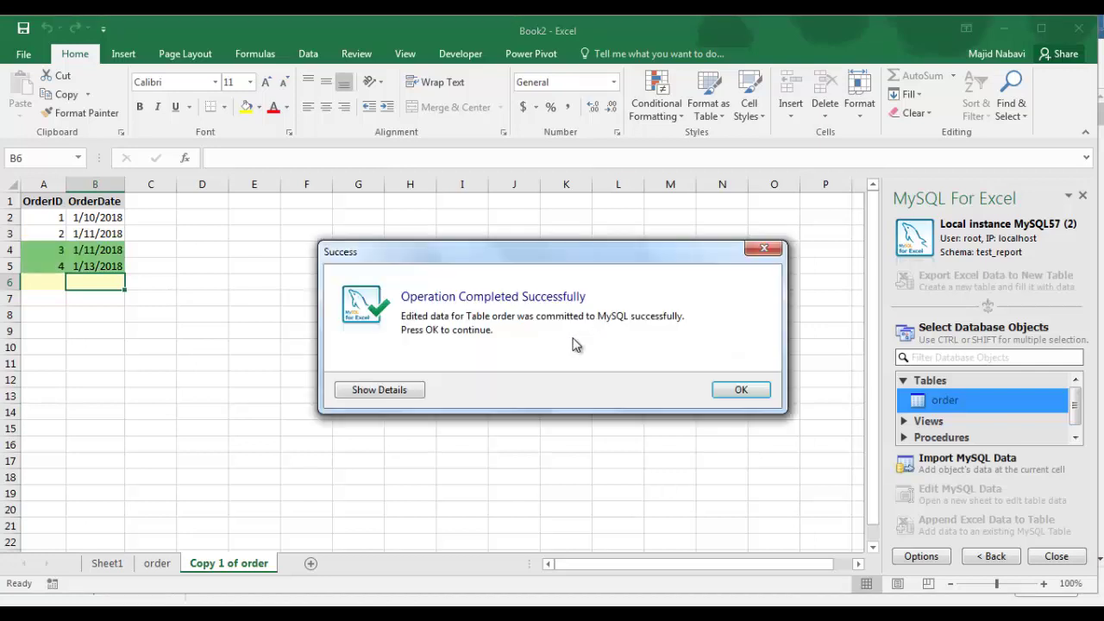
pyautogui.click(741, 391)
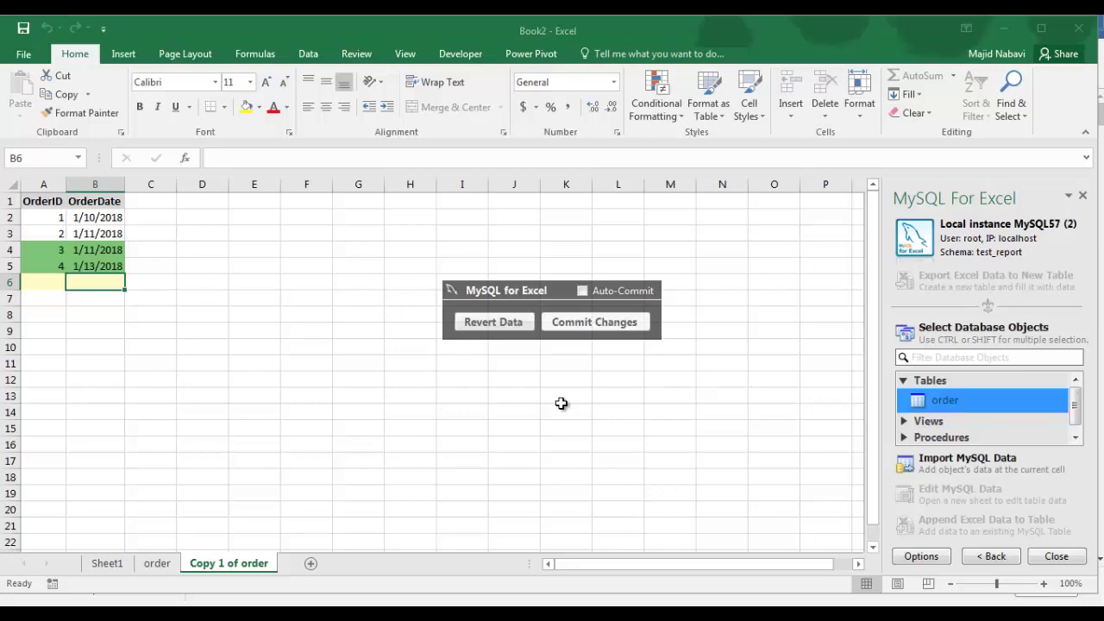
# Switch to MySQL Workbench and view the rows of the order table in the test_report schema.
pyautogui.click(722, 603)
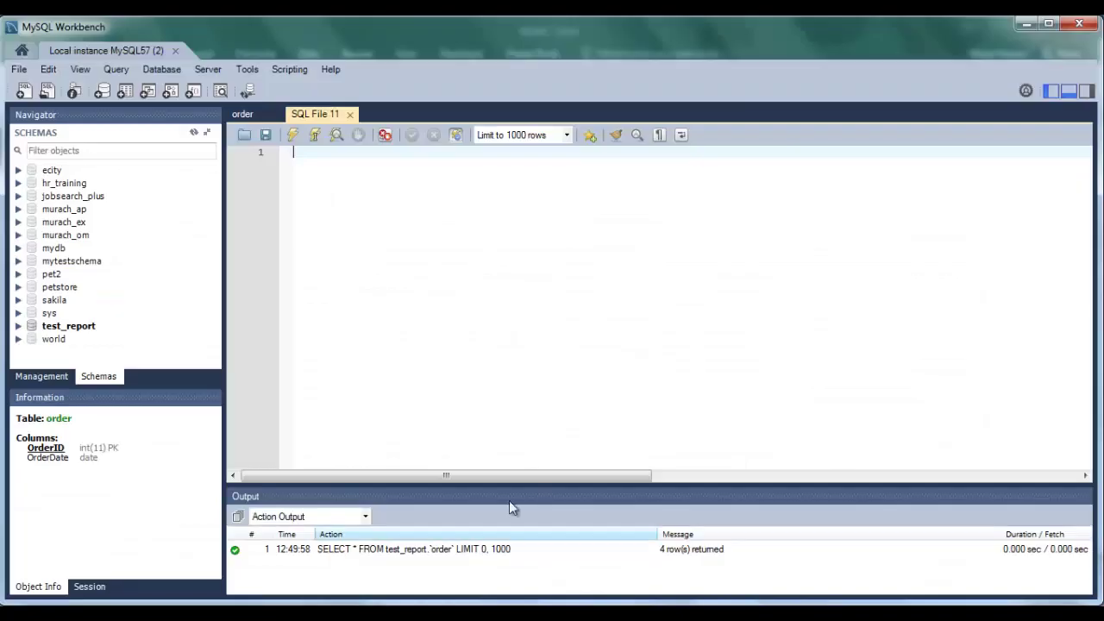
pyautogui.click(19, 326)
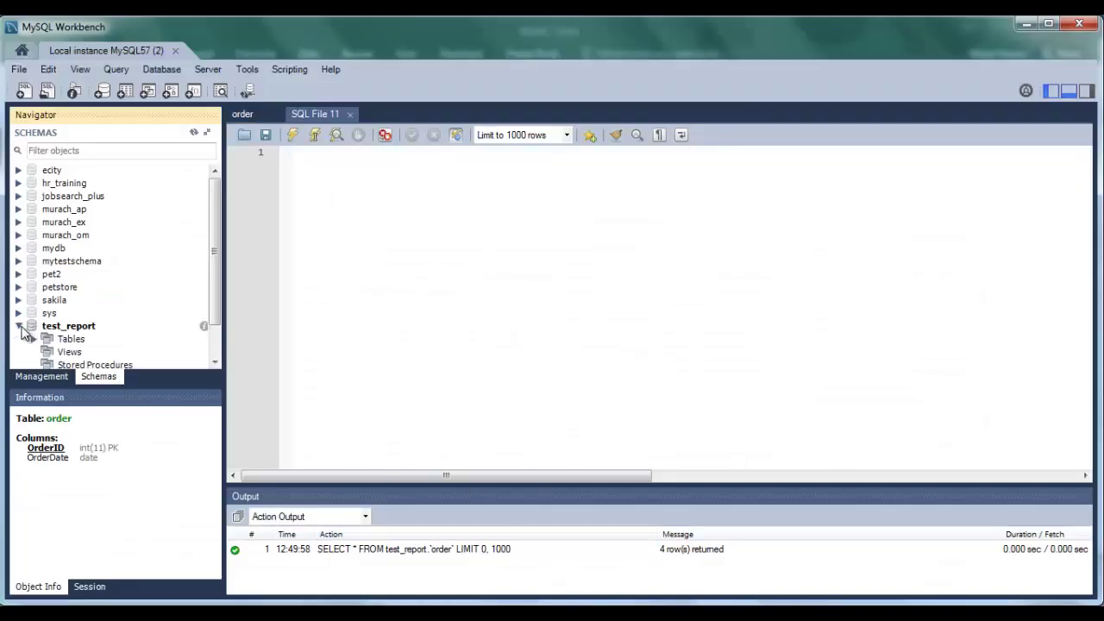
pyautogui.doubleClick(53, 341)
pyautogui.moveTo(70, 353)
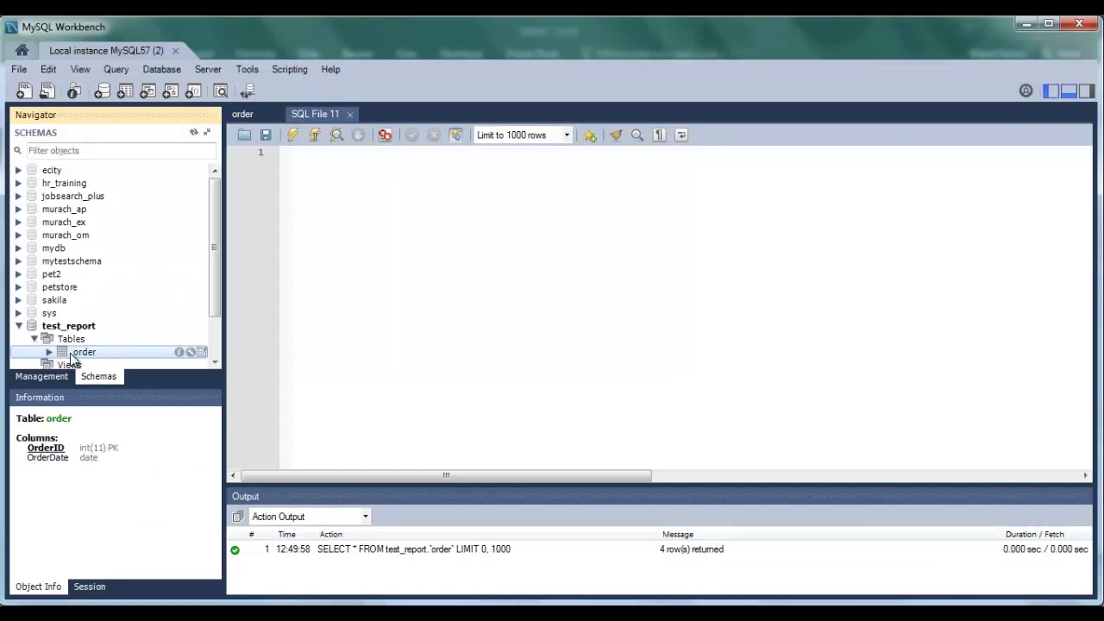
pyautogui.click(201, 352)
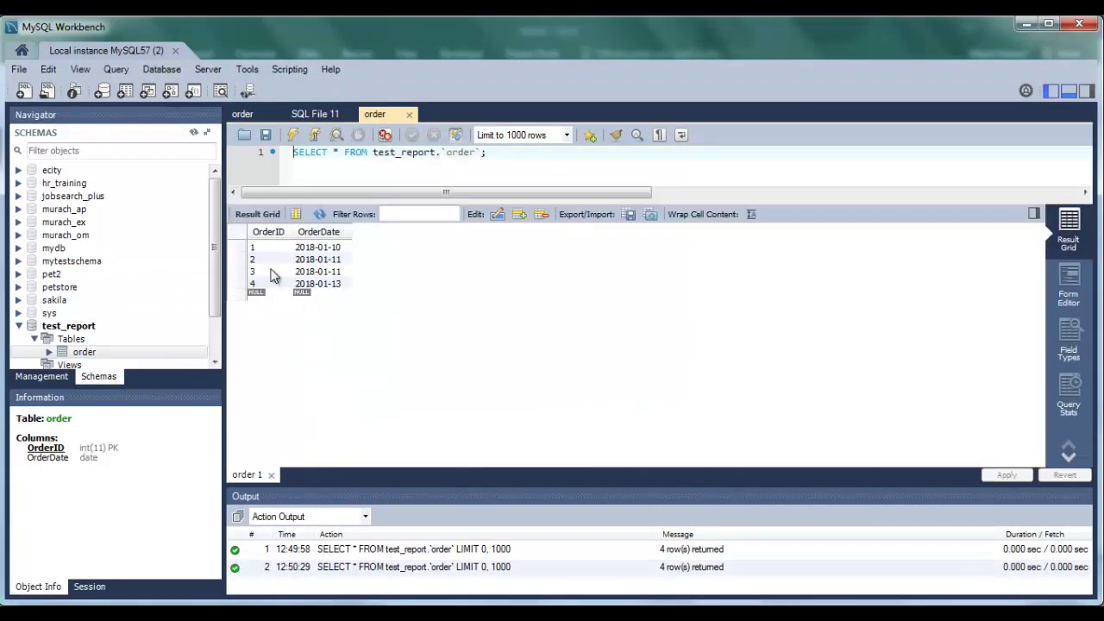
pyautogui.doubleClick(335, 275)
pyautogui.click(345, 305)
# Switch to Excel and append Sheet4 range A1:B5 to the order table, using the first row as column names and mapping OrdeID to OrderID.
pyautogui.hotkey('alt', 'Tab')
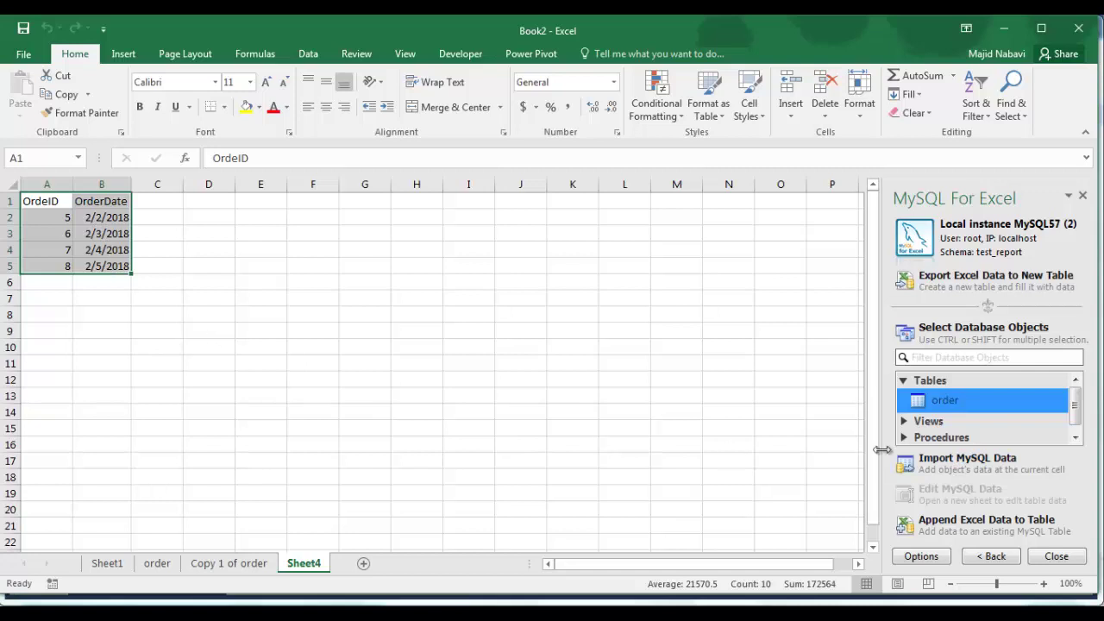
pyautogui.click(952, 528)
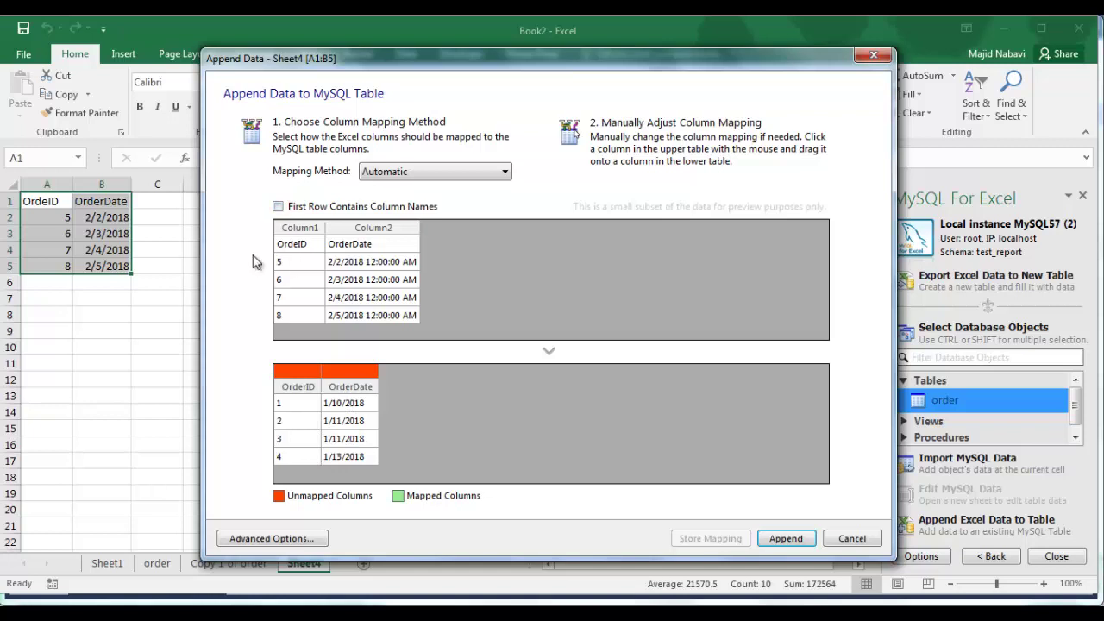
pyautogui.click(278, 207)
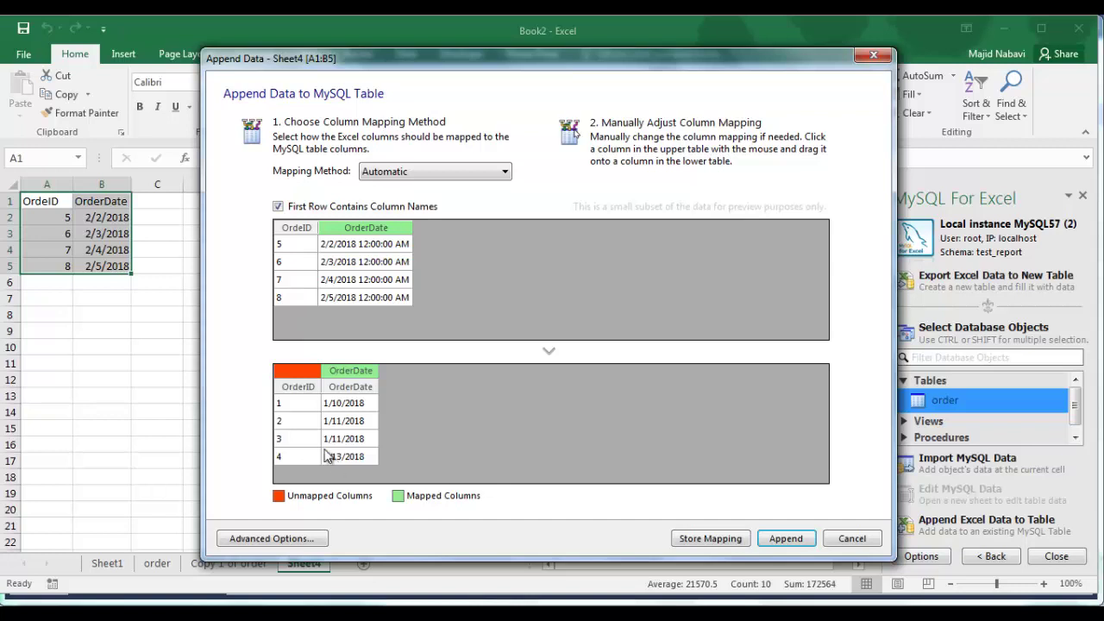
pyautogui.click(297, 229)
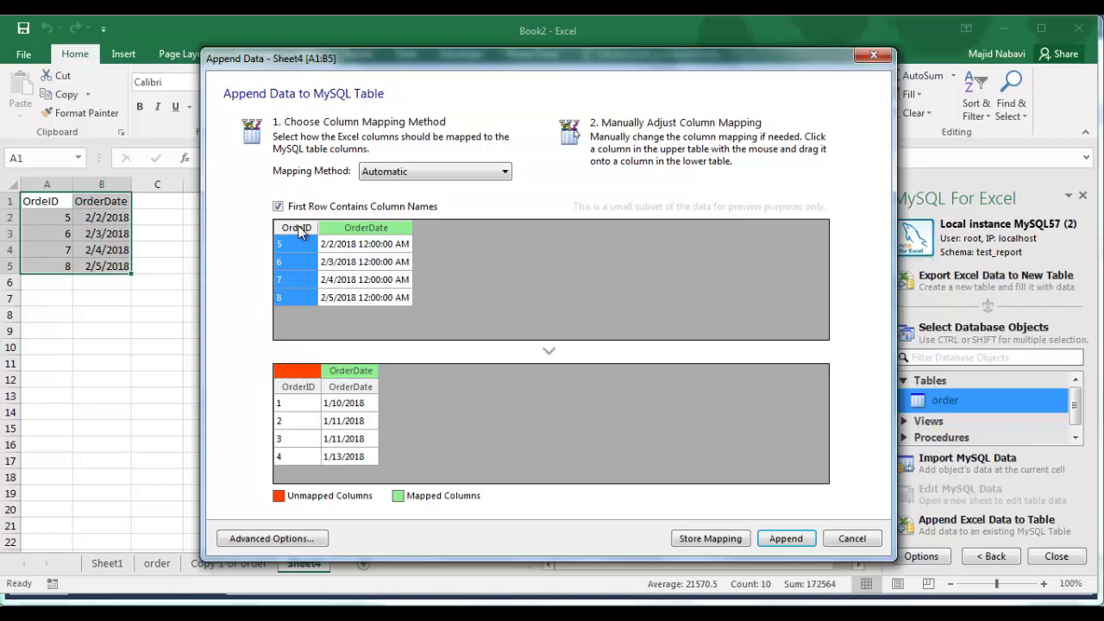
pyautogui.moveTo(299, 231); pyautogui.dragTo(302, 388)
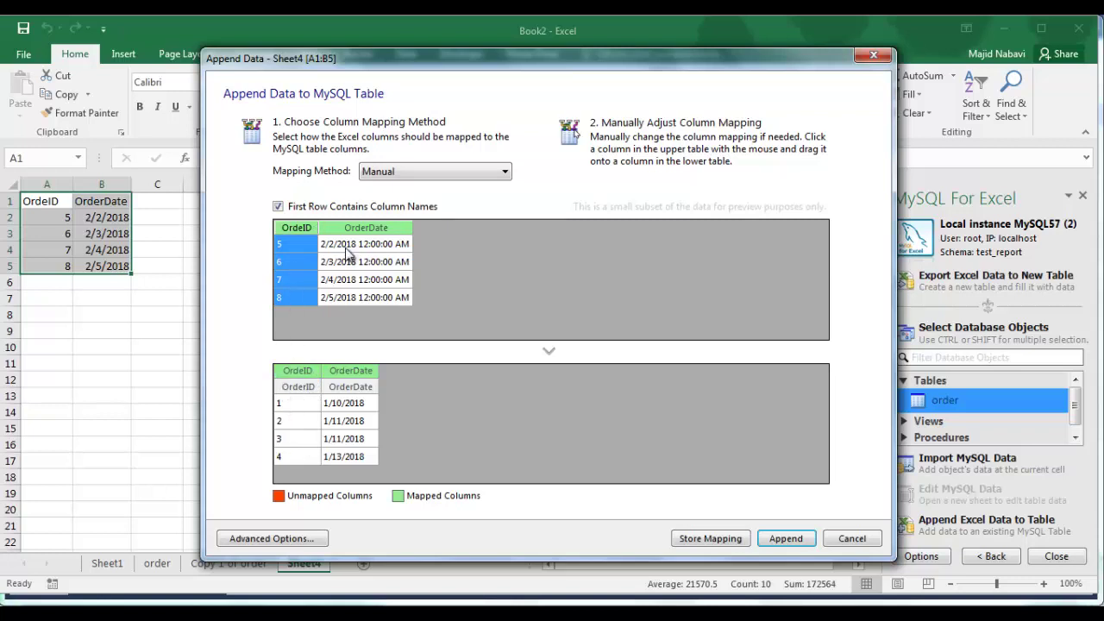
pyautogui.click(374, 228)
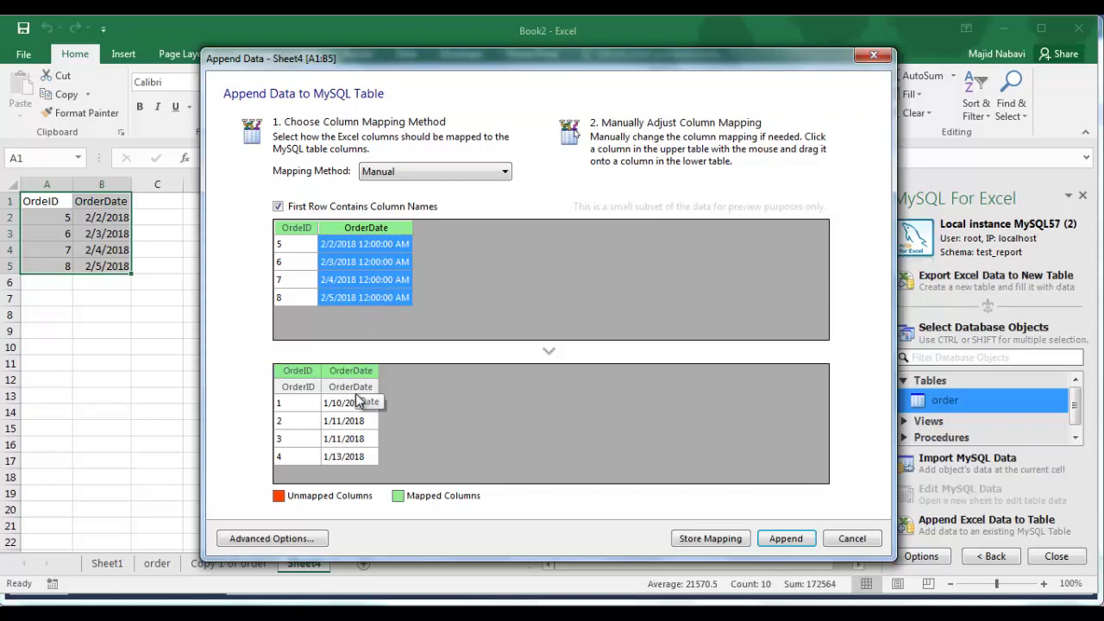
pyautogui.click(782, 544)
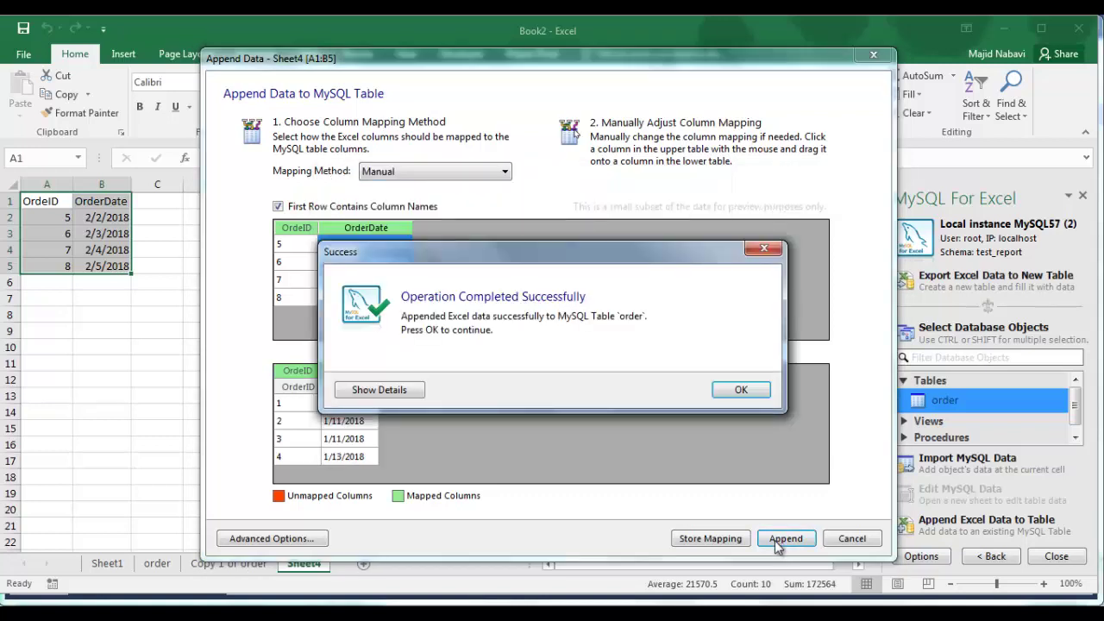
pyautogui.click(731, 399)
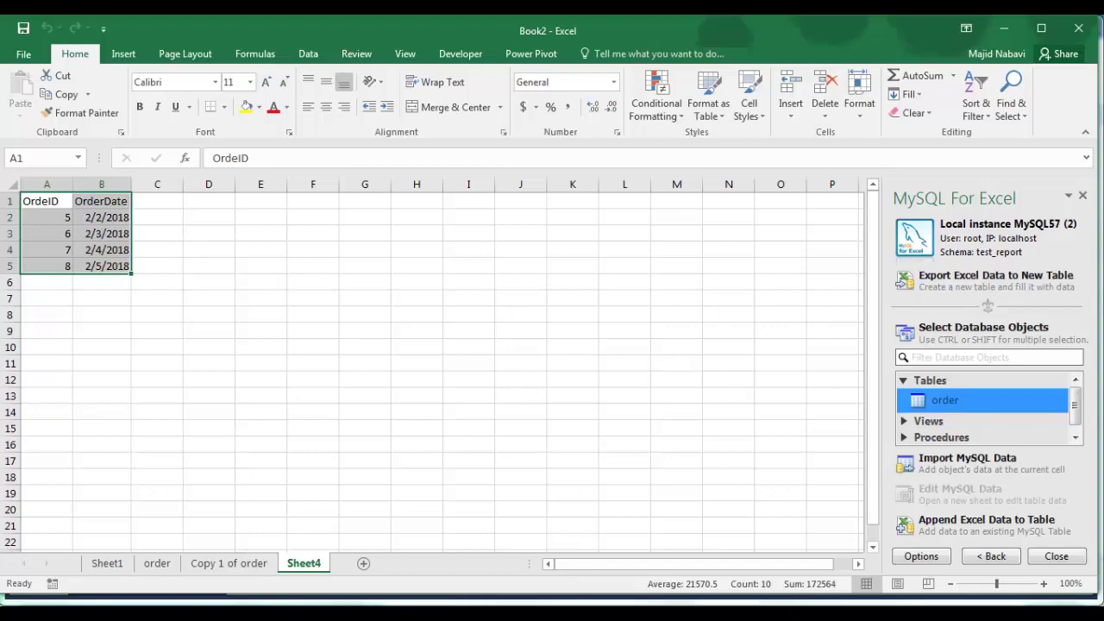
# Switch to MySQL Workbench and query the order table again to check the appended records.
pyautogui.hotkey('alt', 'Tab')
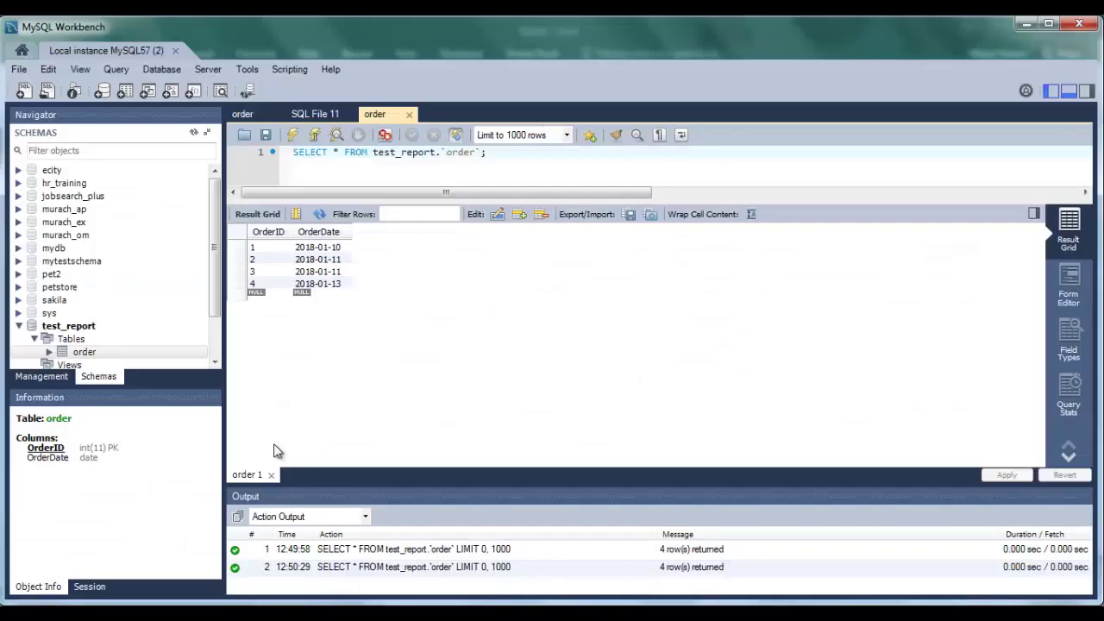
pyautogui.click(109, 352)
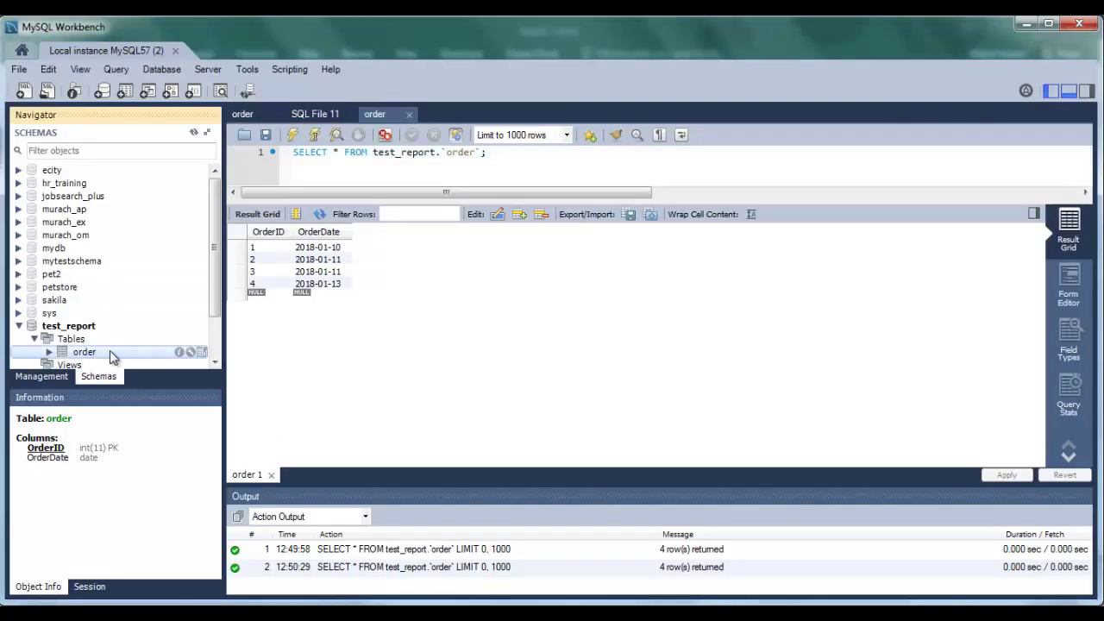
pyautogui.click(201, 352)
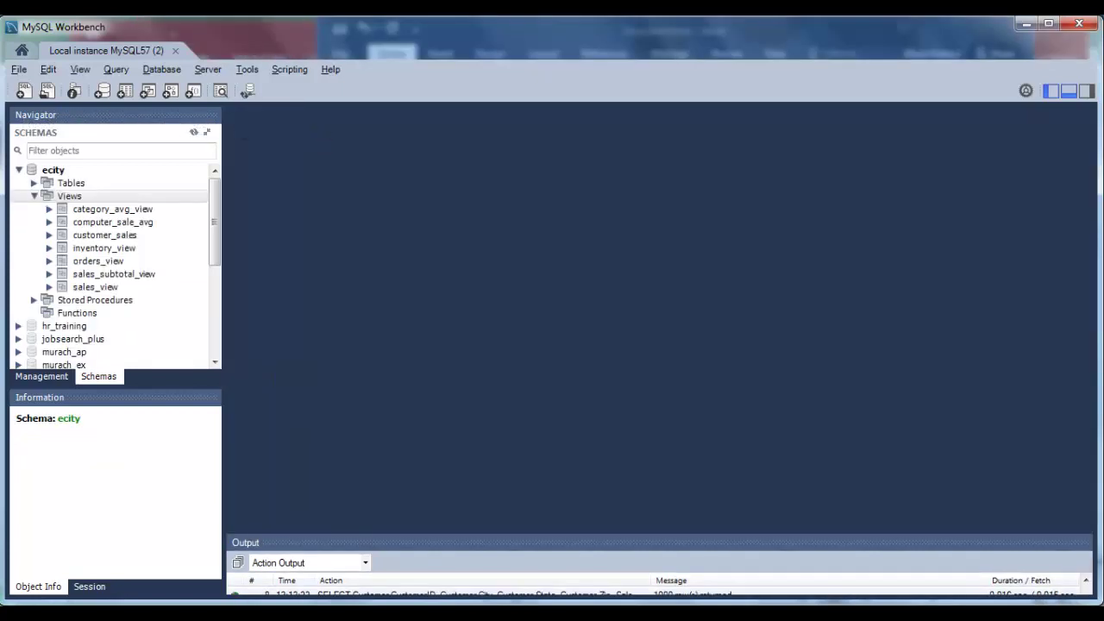
# Run a new SELECT query in ecity joining Customer, Channel, Sale, Item and SaleItem for customer, sale, channel and item details.
pyautogui.click(23, 92)
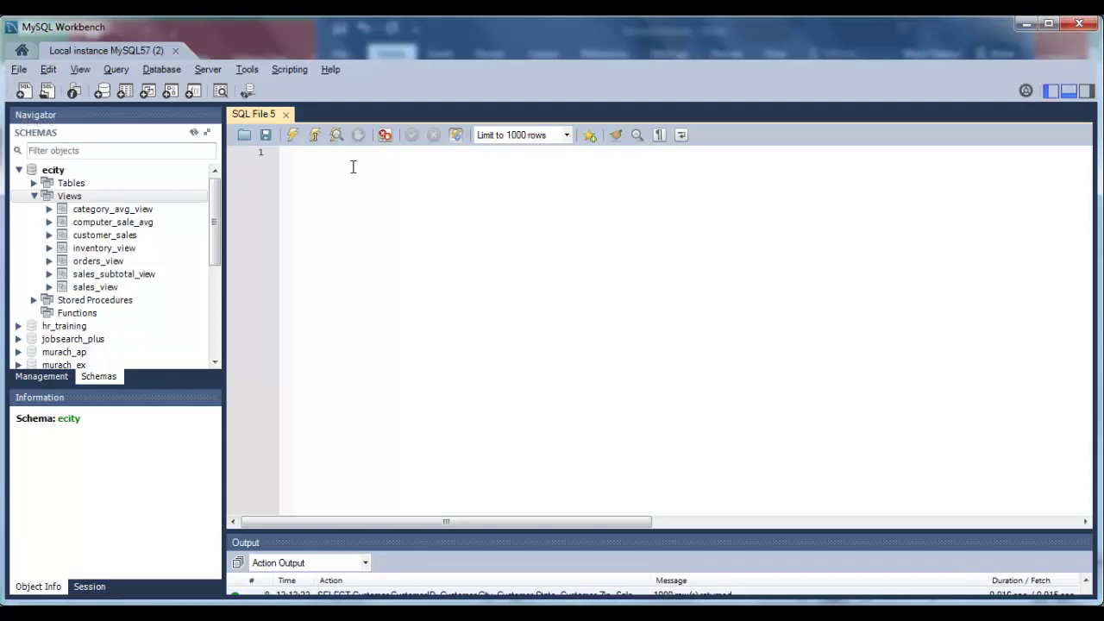
pyautogui.write('SELECT \tCustomer.CustomerID, \tCustomer.City, \tCustomer.State, \tCustomer.Zip, \tSale.SaleDate, \tChannel.Channel, \tItem.Category, \tItem.Brand, \tSaleItem.SalePrice, \tItem.Cost, \tSaleItem.Quantity FROM \t(Customer \tINNER JOIN (Channel \tINNER JOIN Sale ON Channel.ChannelID = Sale.Channel) ON Customer.CustomerID = Sale.CustomerID) \t\tINNER JOIN \t(Item \tINNER JOIN SaleItem ON Item.SKU = SaleItem.SKU) ON Sale.SaleID = SaleItem.SaleID;')
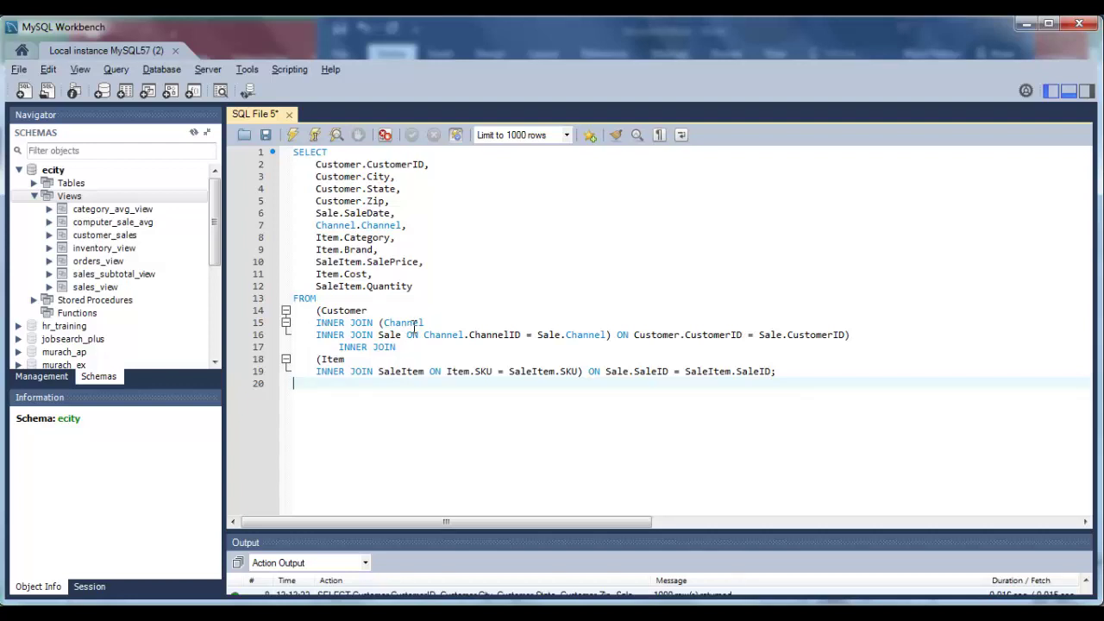
pyautogui.click(315, 137)
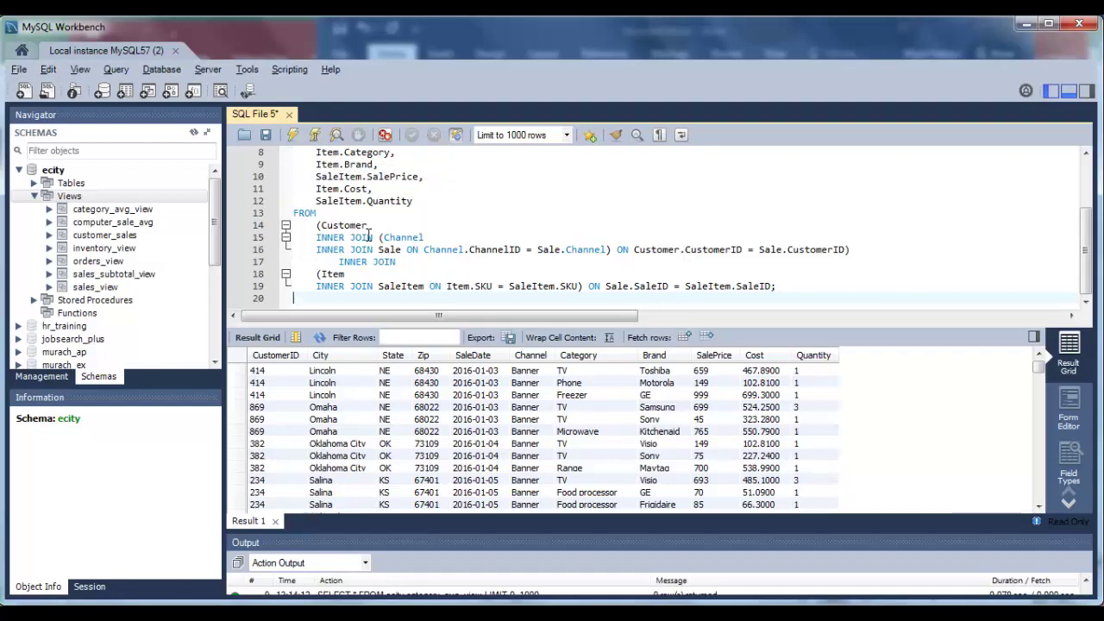
# Create a view in the ecity schema from the same five-table SELECT query, keeping the default name, and apply it to the database.
pyautogui.click(149, 92)
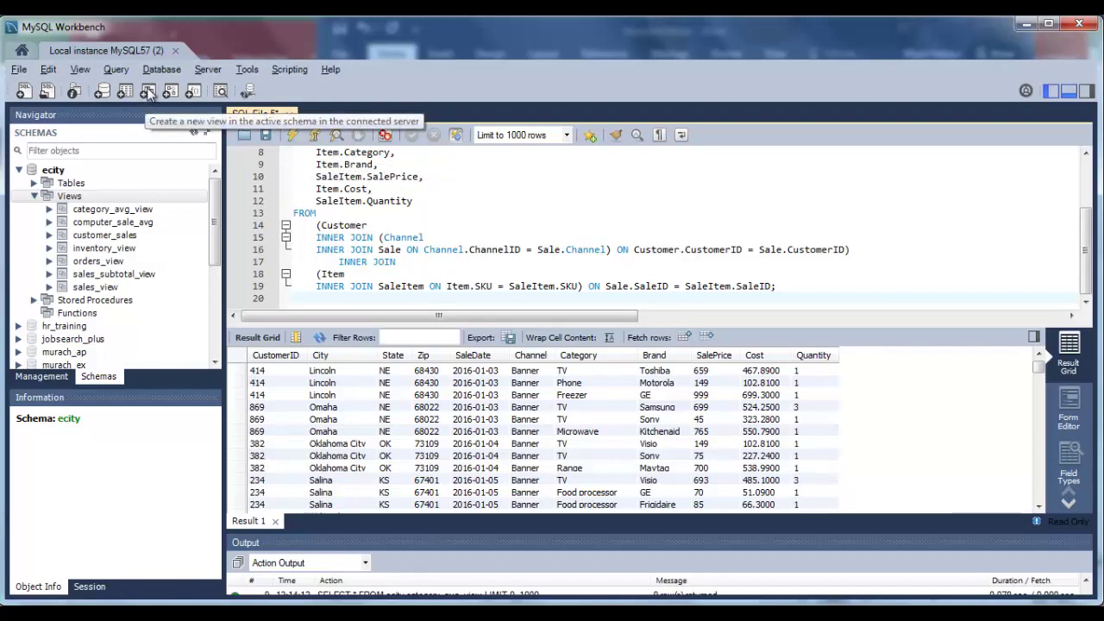
pyautogui.write('SELECT     Customer.CustomerID,     Customer.City,     Customer.State,     Customer.Zip,     Sale.SaleDate,     Channel.Channel,     Item.Category,     Item.Brand,     SaleItem.SalePrice,     Item.Cost,     SaleItem.Quantity FROM     (Customer     INNER JOIN (Channel     INNER JOIN Sale ON Channel.ChannelID = Sale.Channel) ON Customer.CustomerID = Sale.CustomerID)         INNER JOIN     (Item     INNER JOIN SaleItem ON Item.SKU = SaleItem.SKU) ON Sale.SaleID = SaleItem.SaleID;')
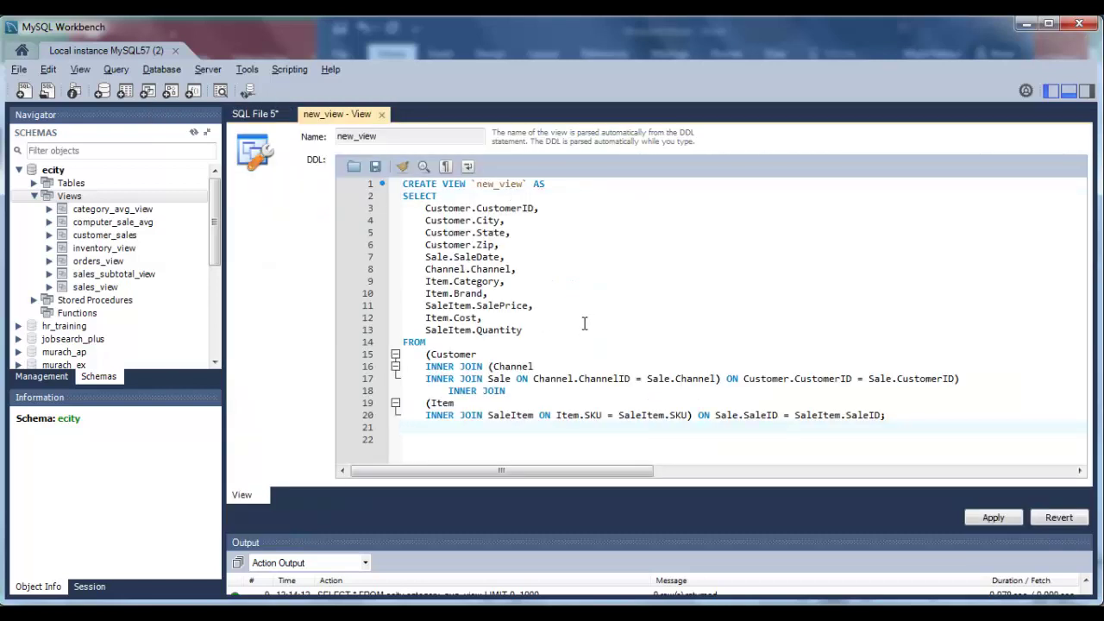
pyautogui.click(994, 518)
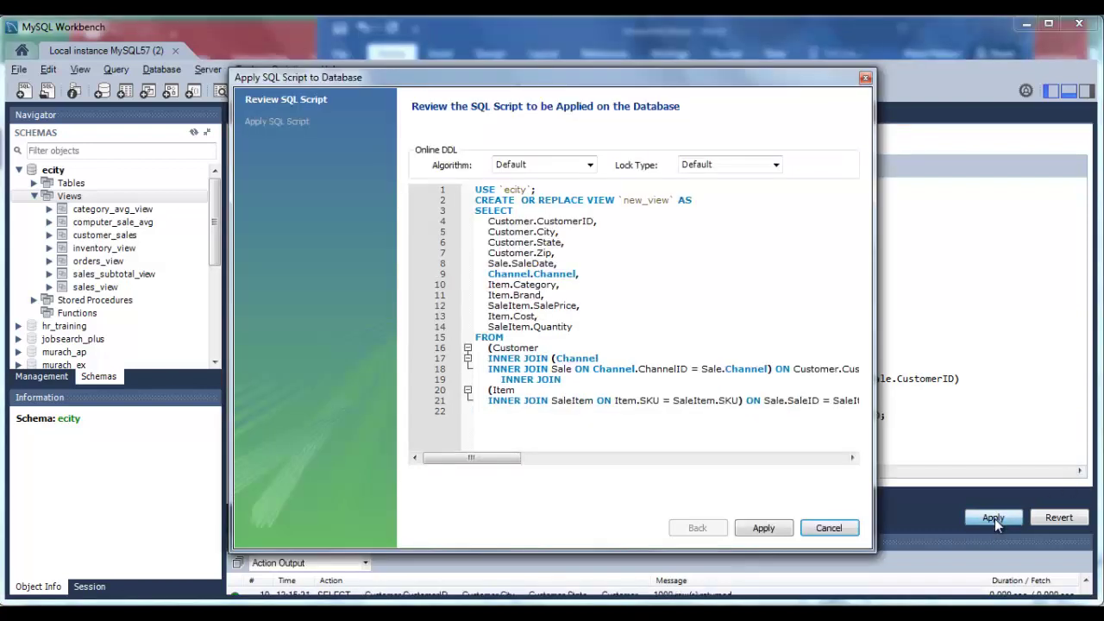
pyautogui.click(766, 534)
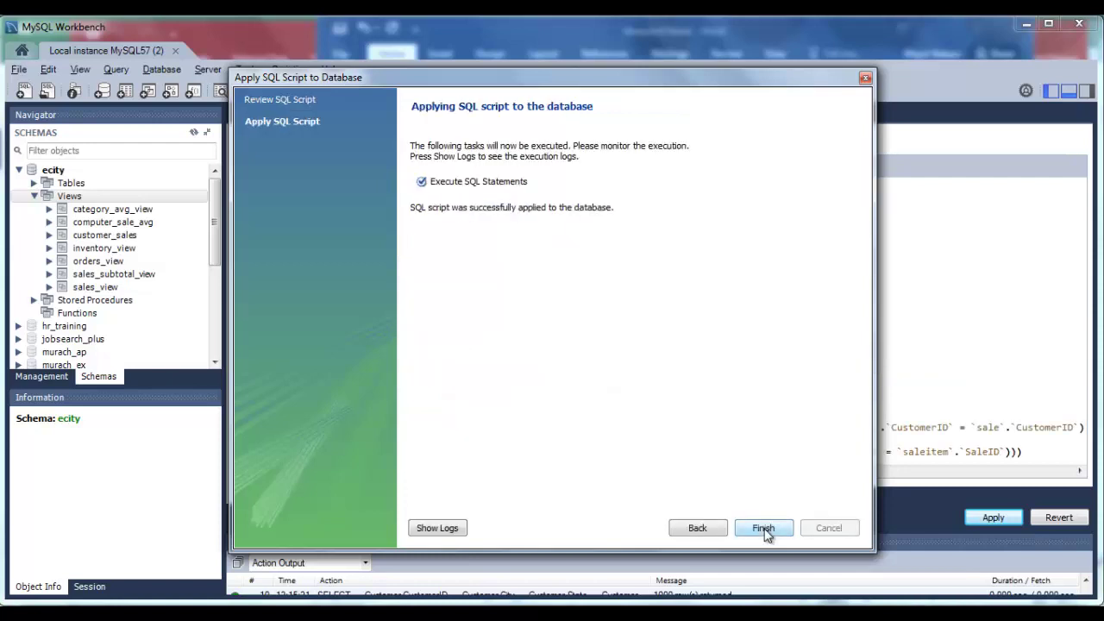
pyautogui.click(764, 530)
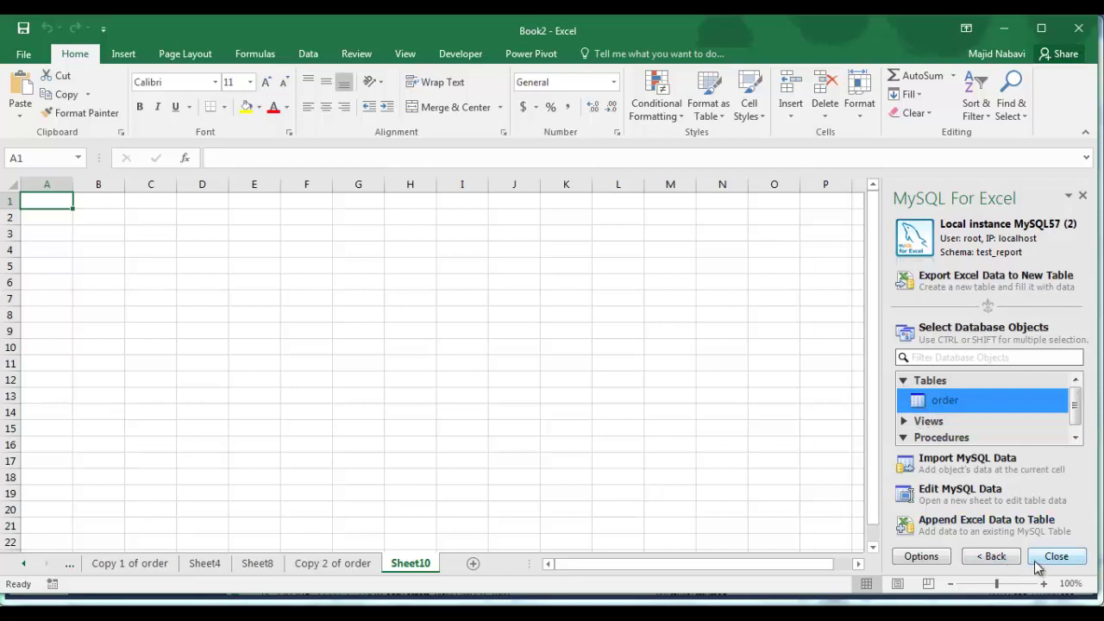
# Switch to Excel, return to the schema list in MySQL for Excel, and open the ecity schema.
pyautogui.click(992, 558)
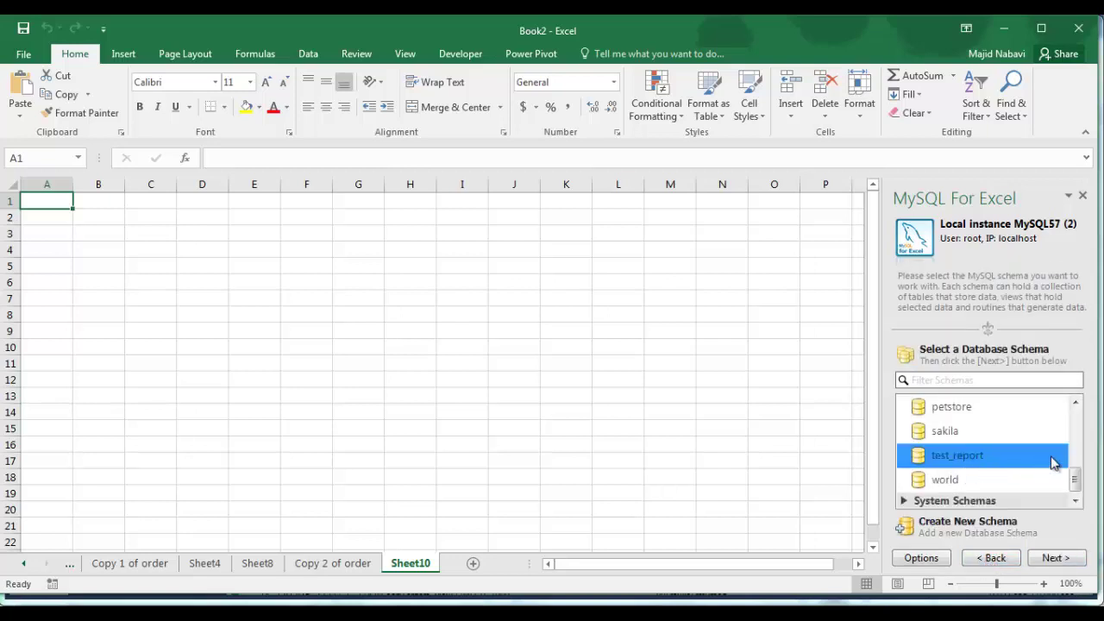
pyautogui.moveTo(1074, 487); pyautogui.dragTo(1072, 422)
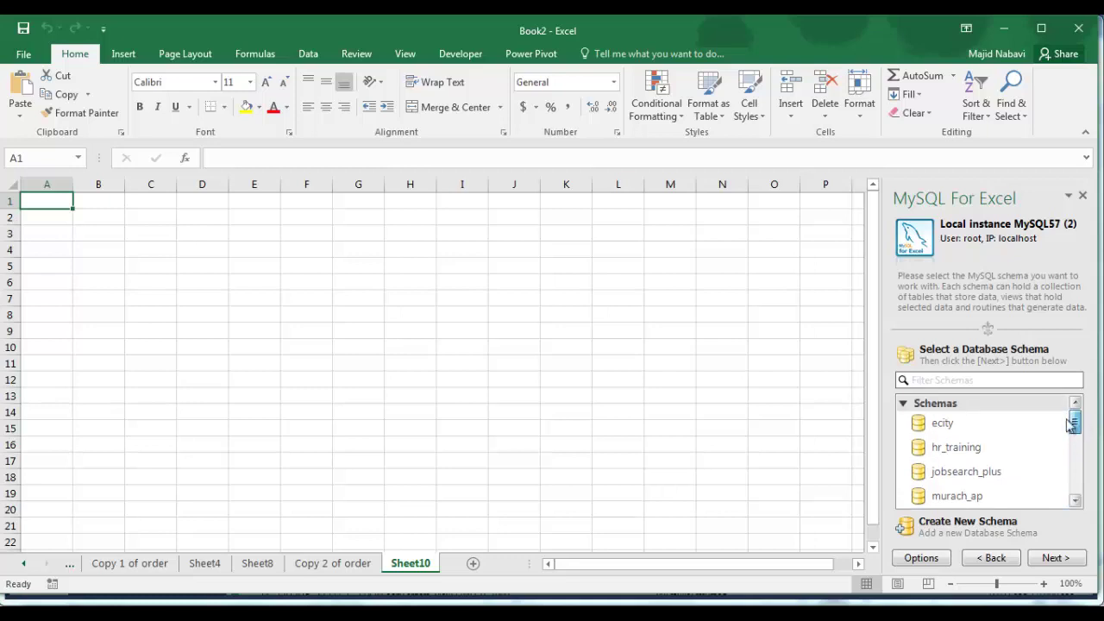
pyautogui.click(951, 431)
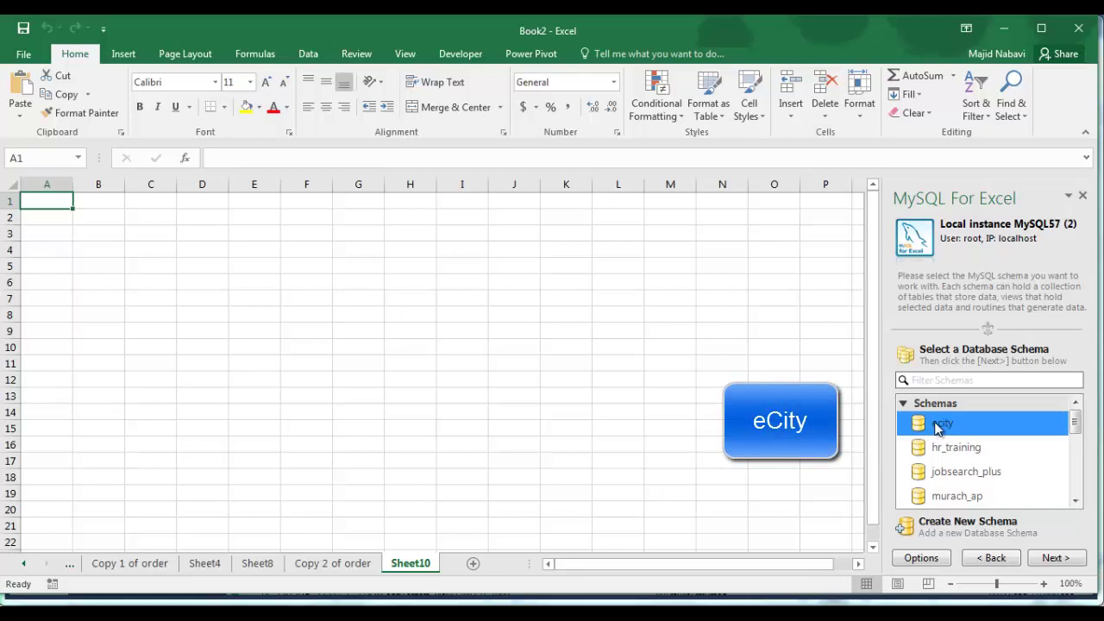
pyautogui.doubleClick(940, 429)
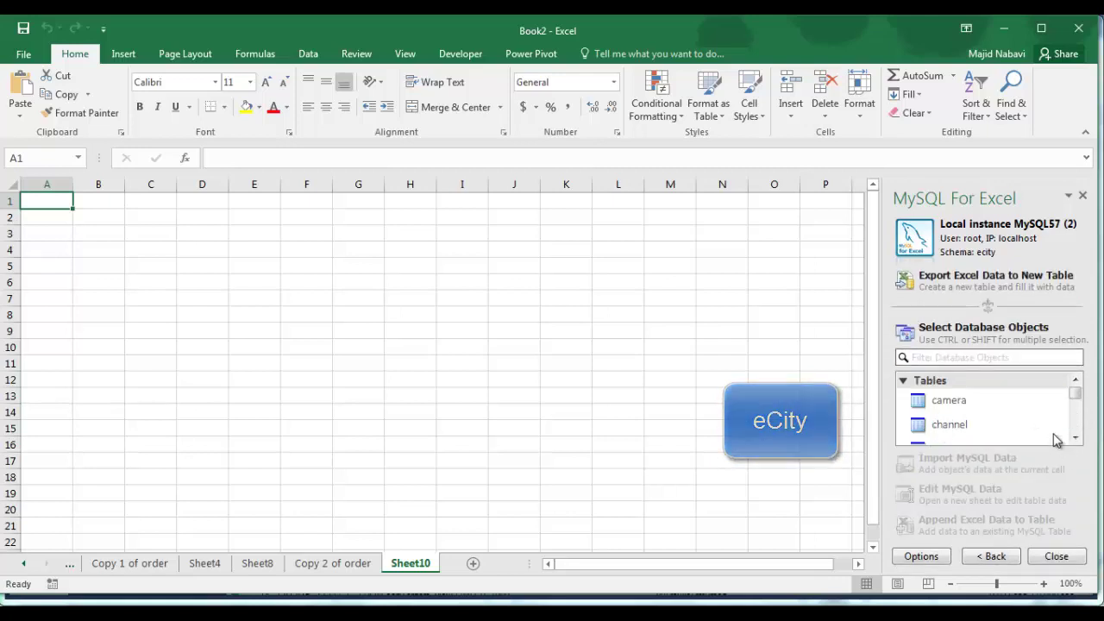
# Import the customer_sales view from the ecity schema into Sheet10, with all columns and the column names as headers.
pyautogui.click(906, 382)
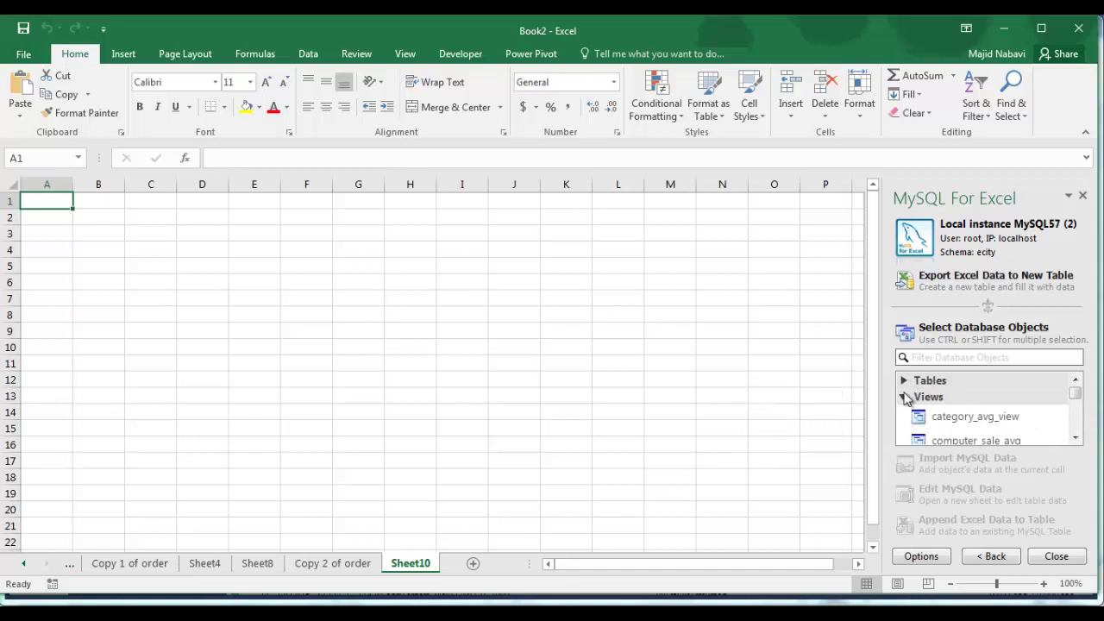
pyautogui.click(1075, 438)
pyautogui.click(1076, 438)
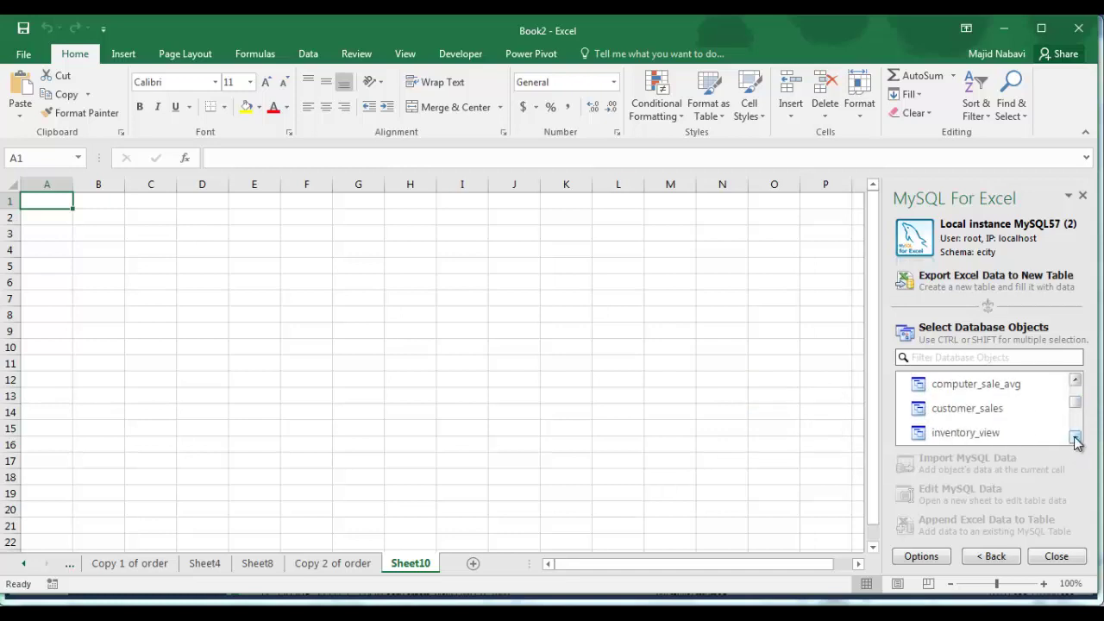
pyautogui.click(972, 412)
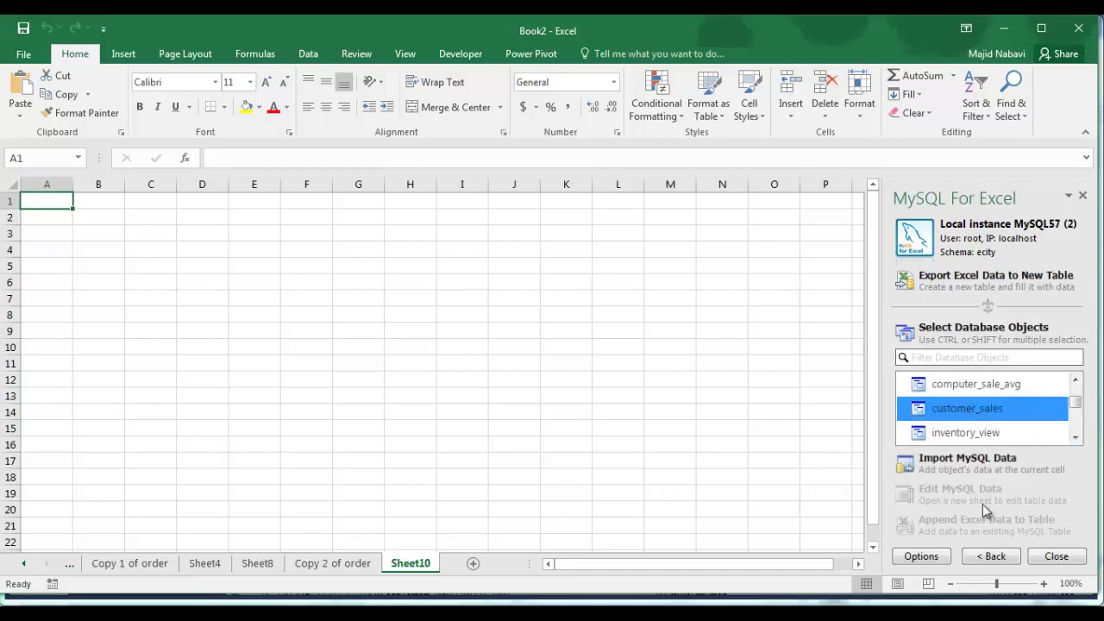
pyautogui.click(941, 458)
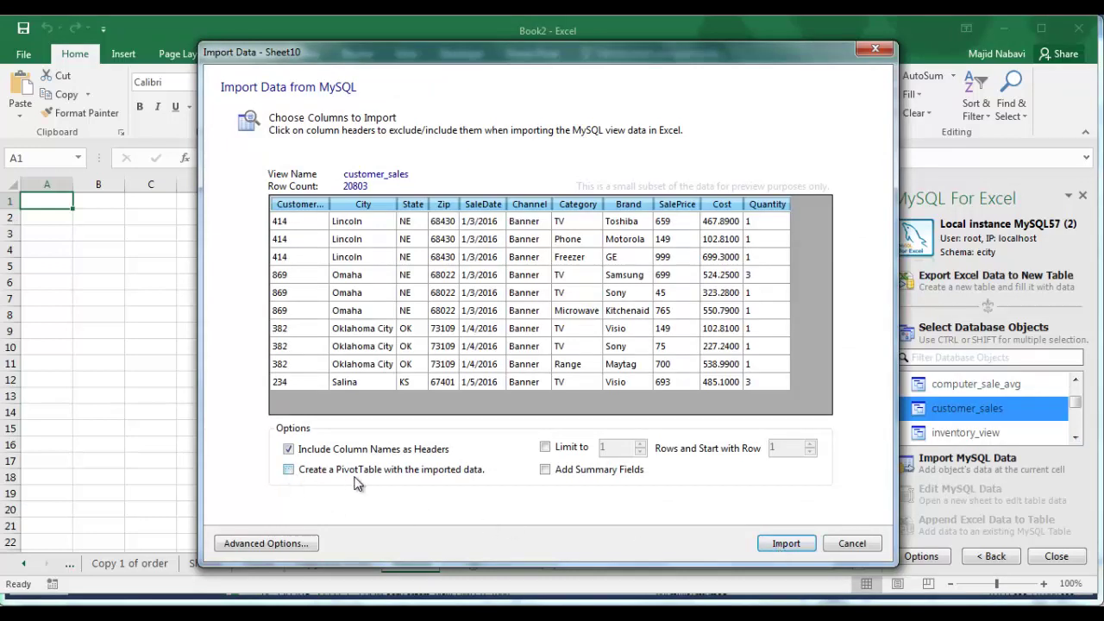
pyautogui.click(787, 543)
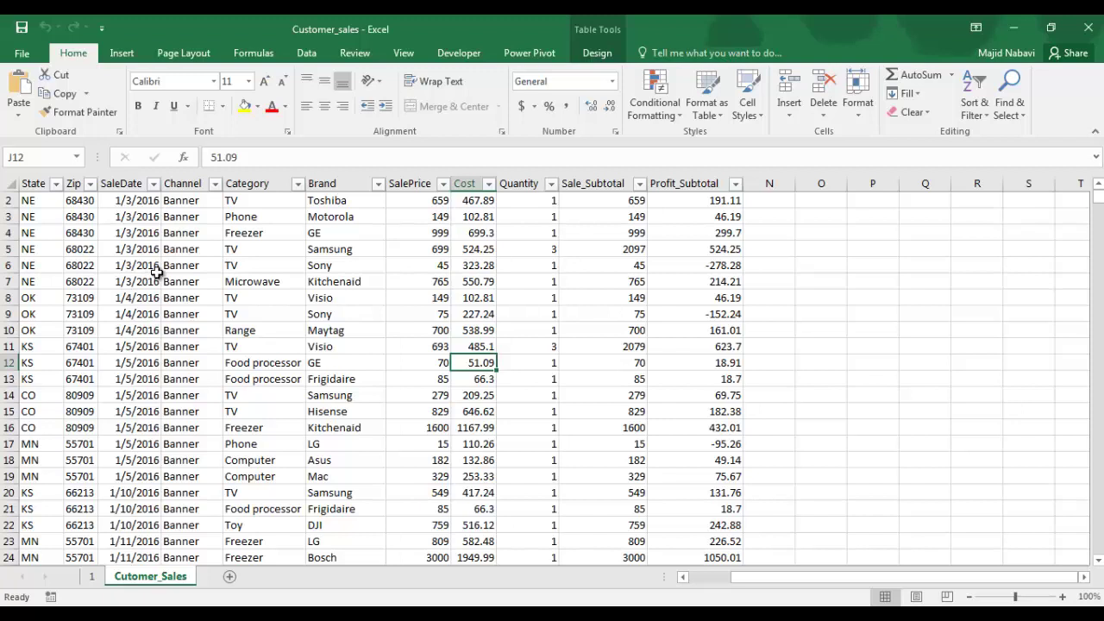
# Create a PivotTable on a new worksheet from the customer sales table in the Customer_sales workbook.
pyautogui.click(158, 271)
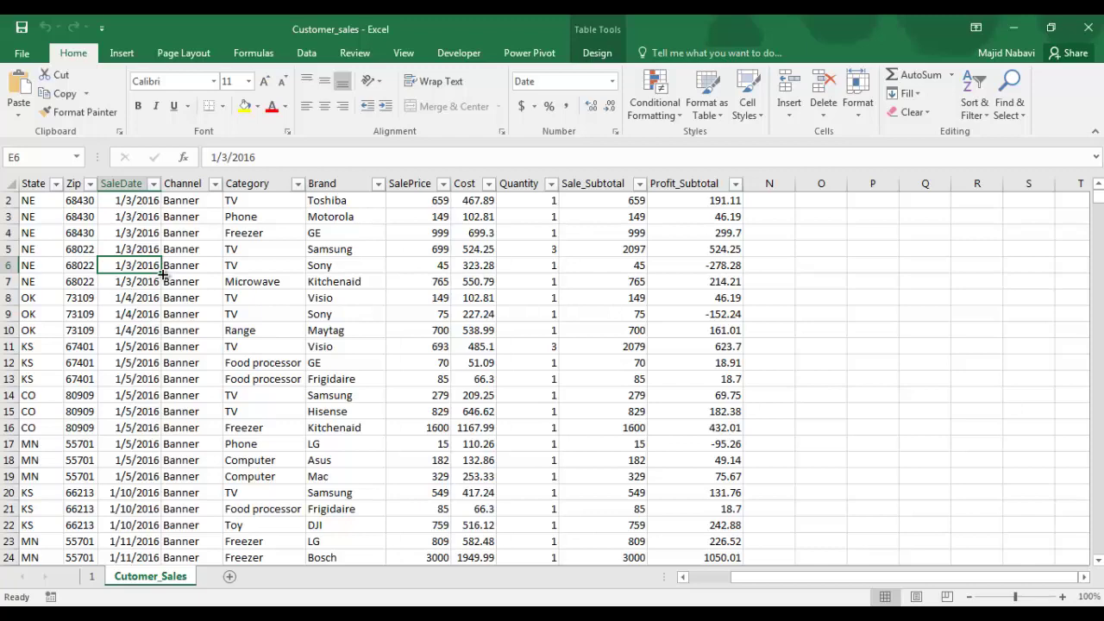
pyautogui.click(122, 52)
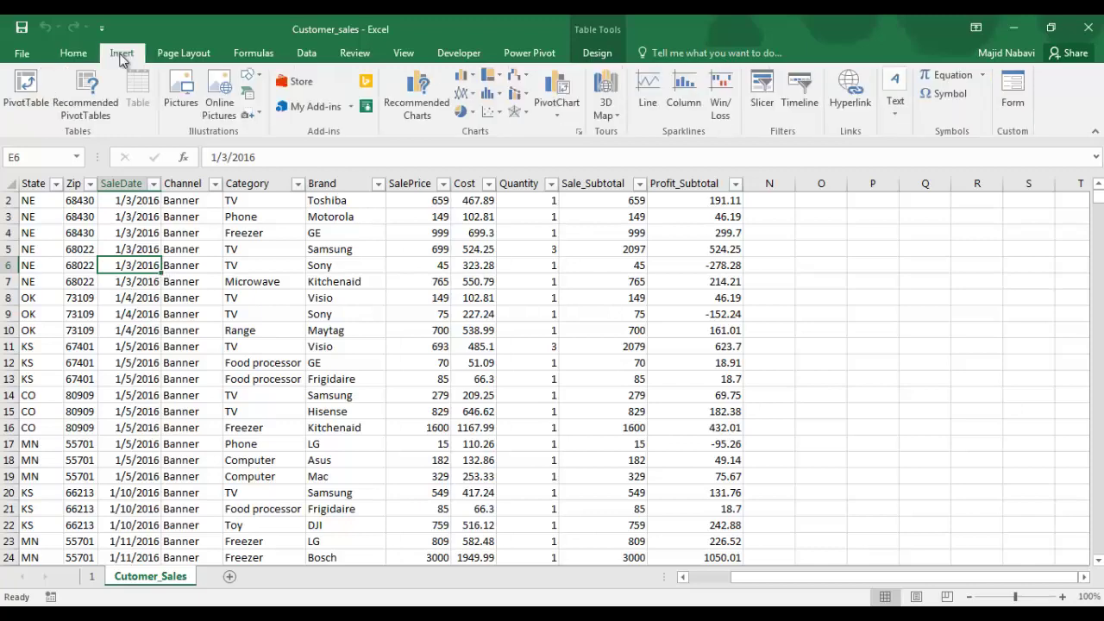
pyautogui.click(26, 90)
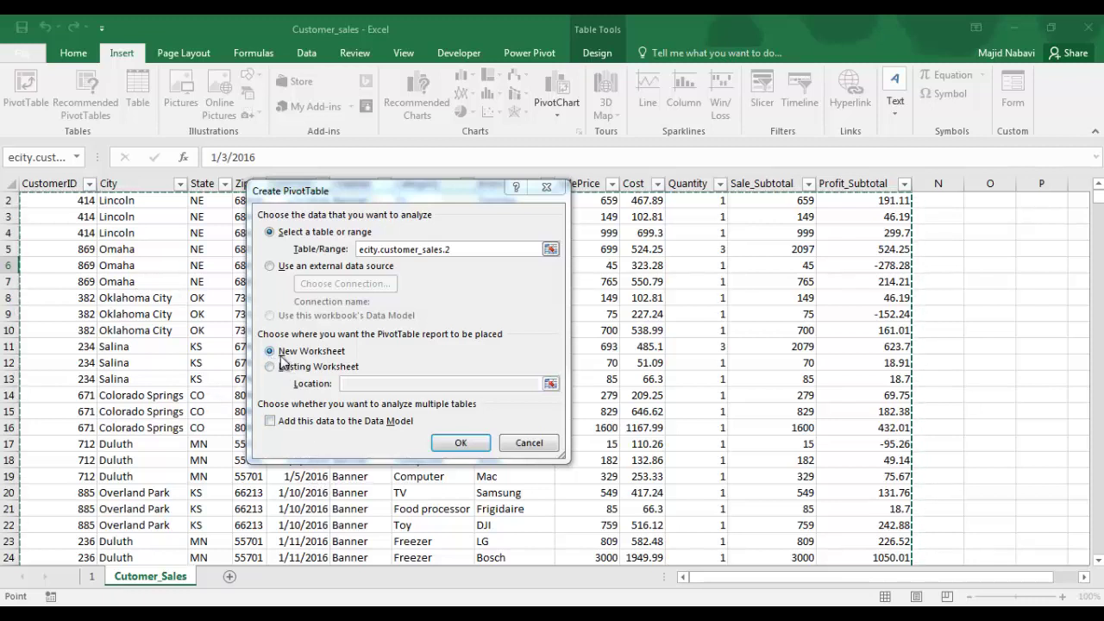
pyautogui.click(461, 443)
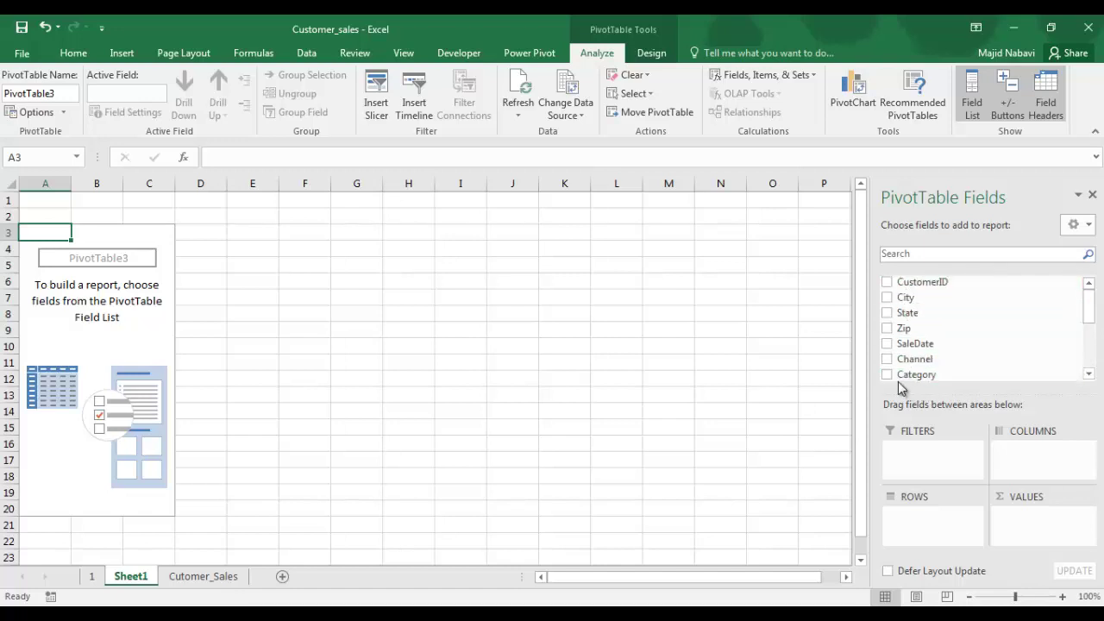
# Lay out the PivotTable with Category as columns, SaleDate as rows and the sum of Quantity as values.
pyautogui.click(887, 377)
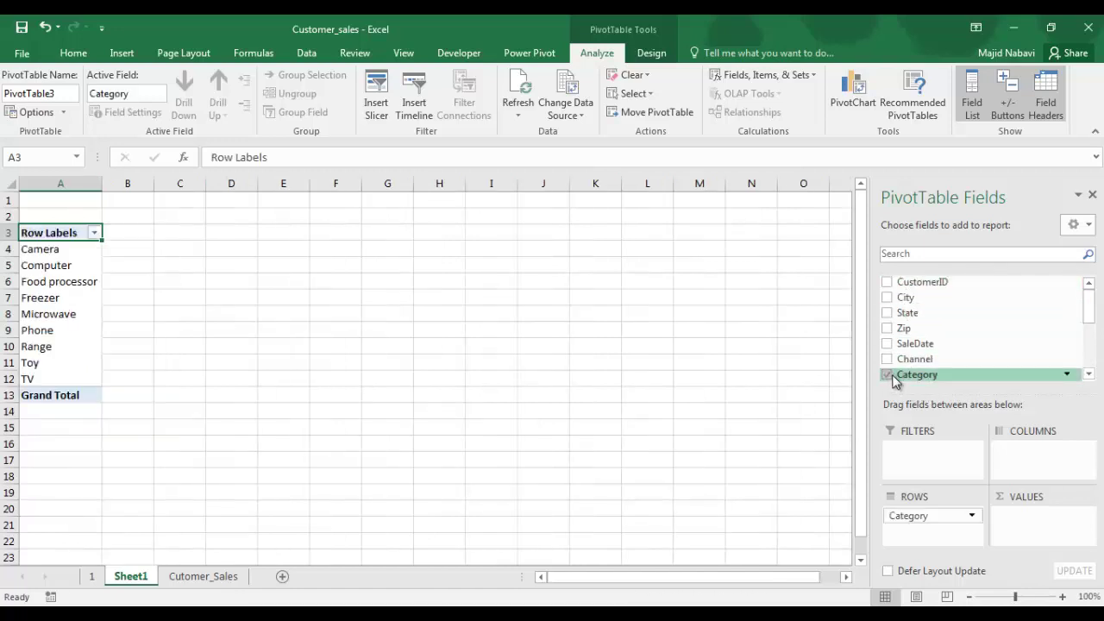
pyautogui.moveTo(929, 520); pyautogui.dragTo(1033, 460)
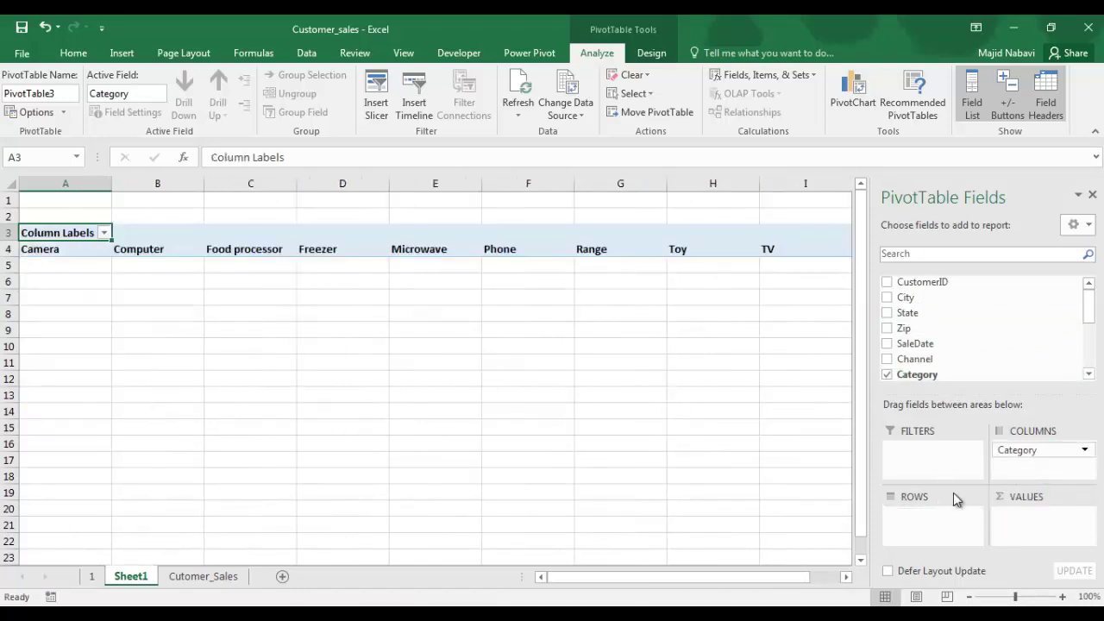
pyautogui.moveTo(1089, 307); pyautogui.dragTo(1086, 352)
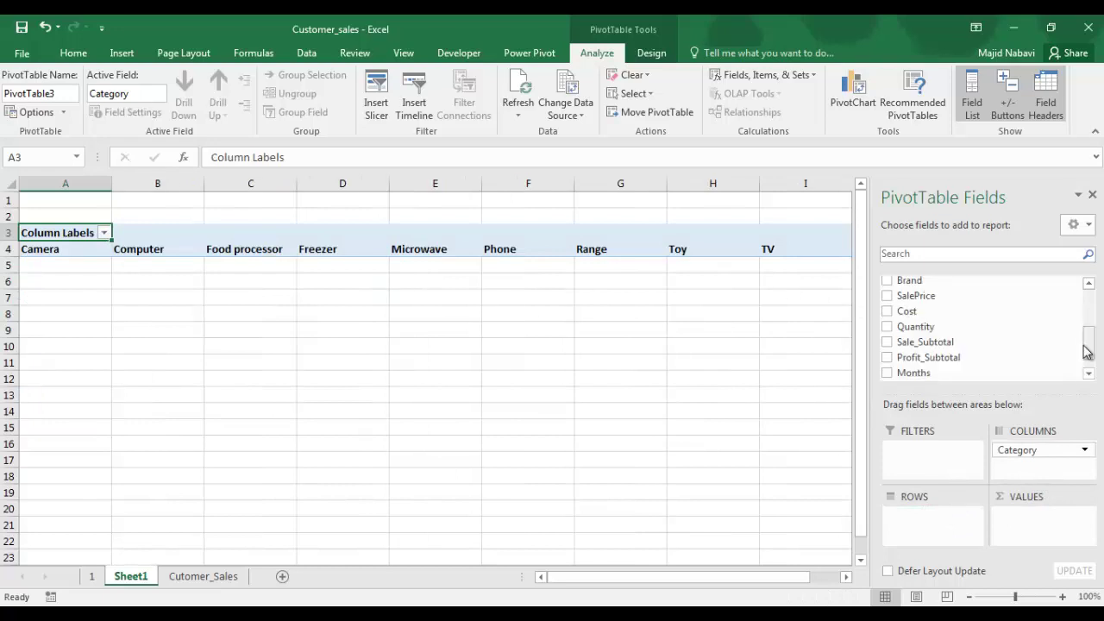
pyautogui.scroll(3, 949, 343)
pyautogui.moveTo(894, 343); pyautogui.dragTo(920, 511)
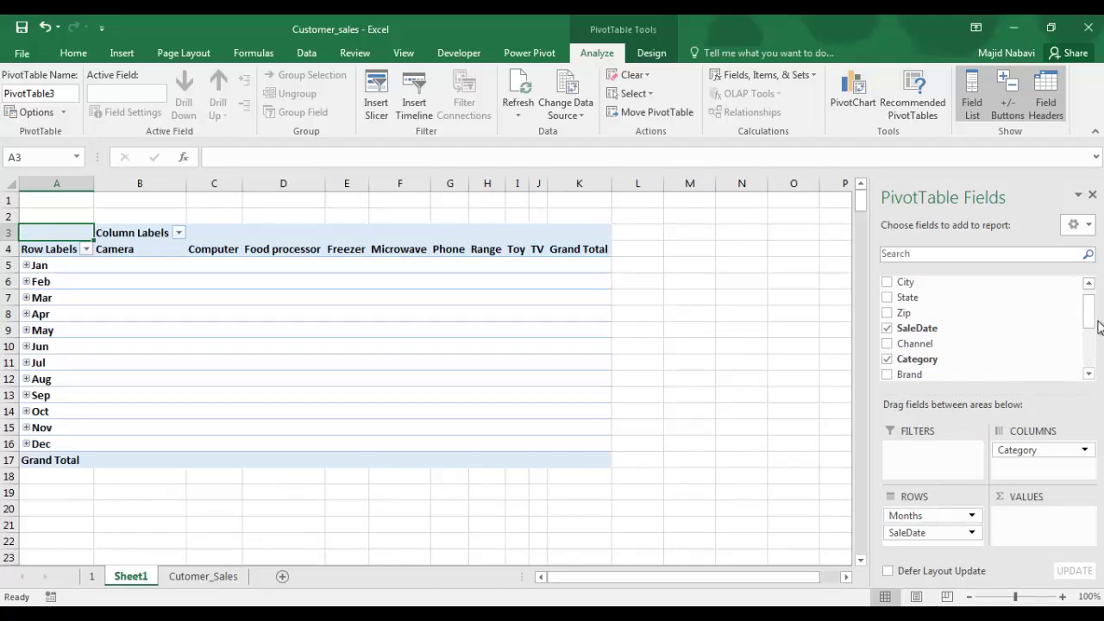
pyautogui.moveTo(1090, 321); pyautogui.dragTo(1090, 335)
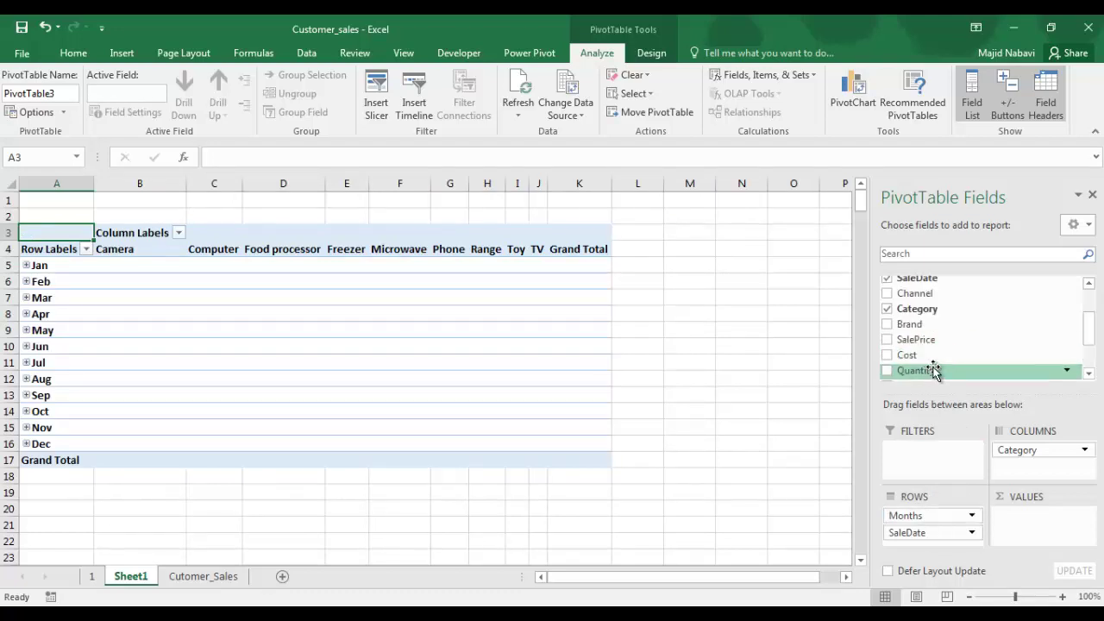
pyautogui.moveTo(914, 371); pyautogui.dragTo(1035, 523)
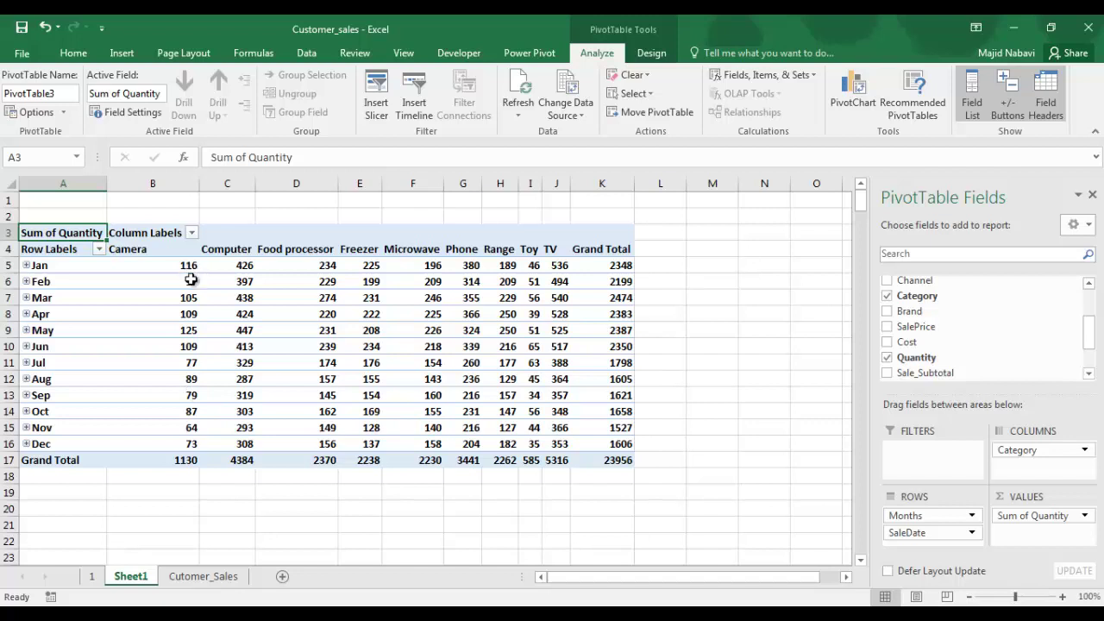
# Expand January in the PivotTable to examine its daily quantities, and collapse it again.
pyautogui.moveTo(186, 274)
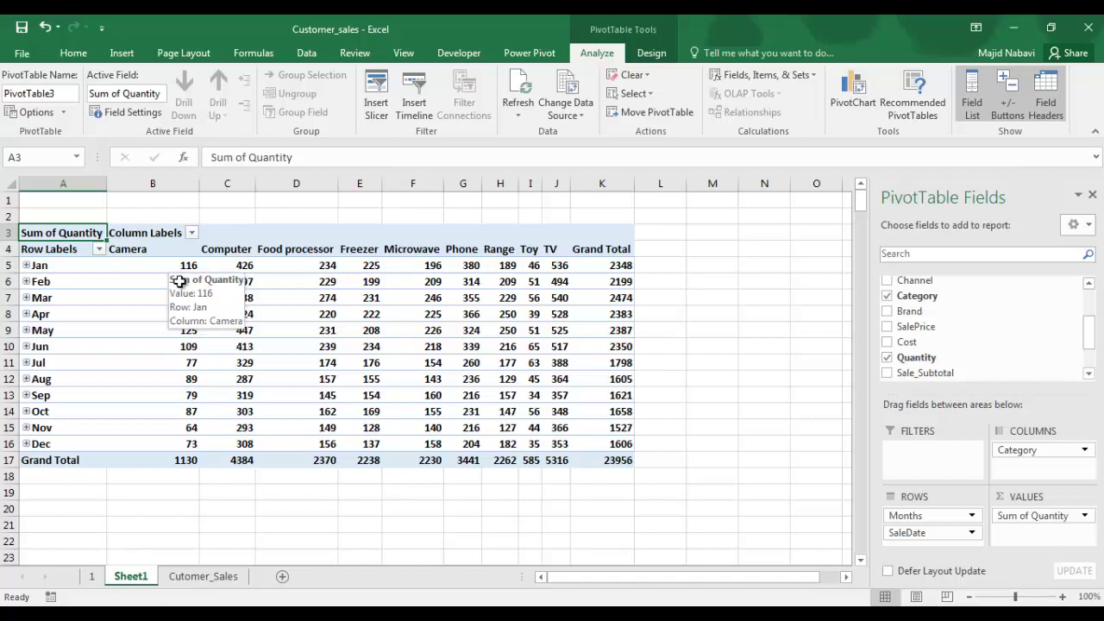
pyautogui.click(27, 266)
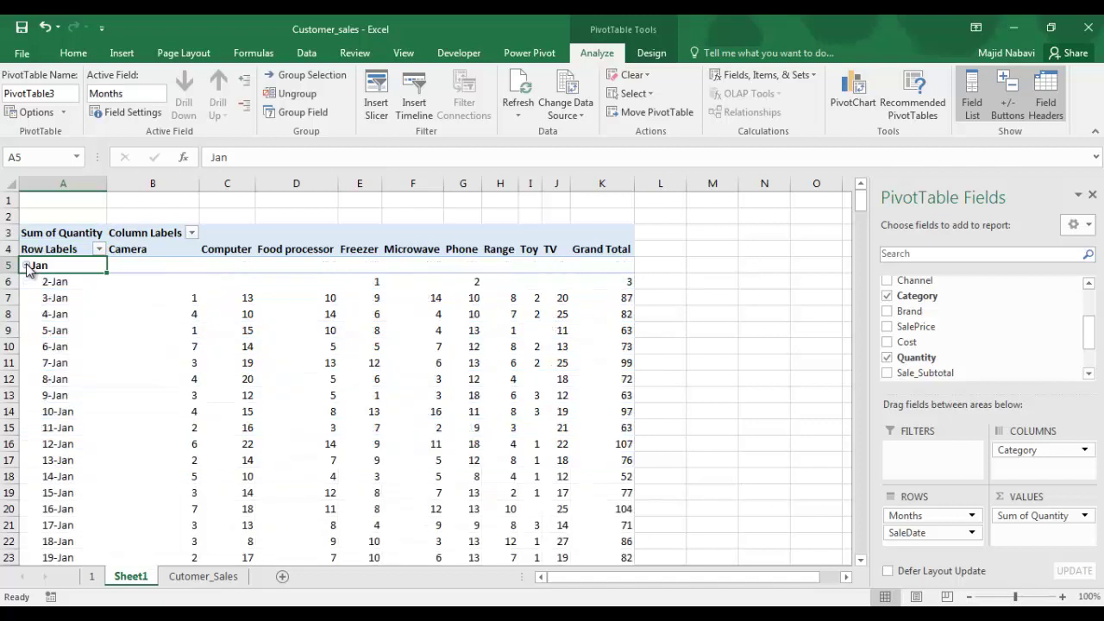
pyautogui.click(27, 266)
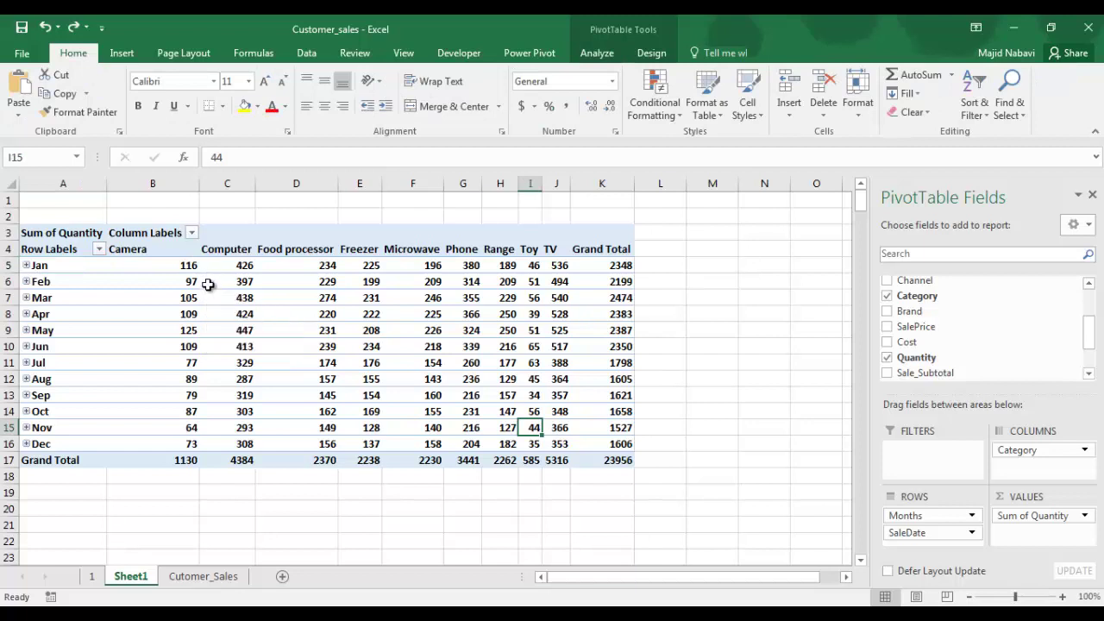
# Apply blue gradient data bars to the monthly quantities from Camera through TV (B5:J16), leaving out the grand totals.
pyautogui.moveTo(203, 276)
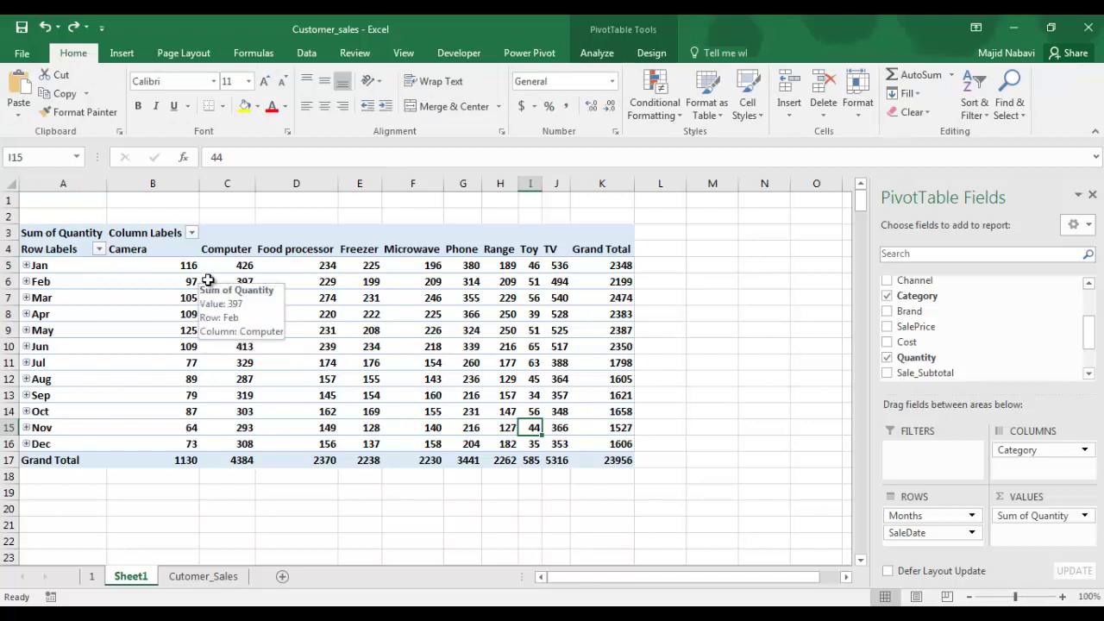
pyautogui.click(194, 268)
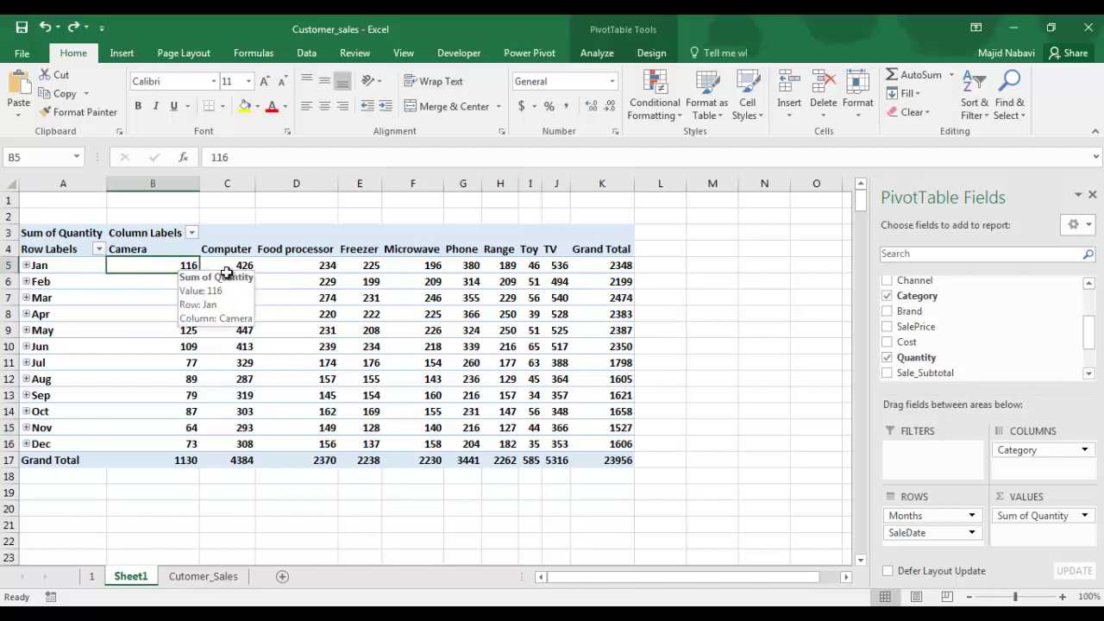
pyautogui.moveTo(226, 272); pyautogui.dragTo(545, 445)
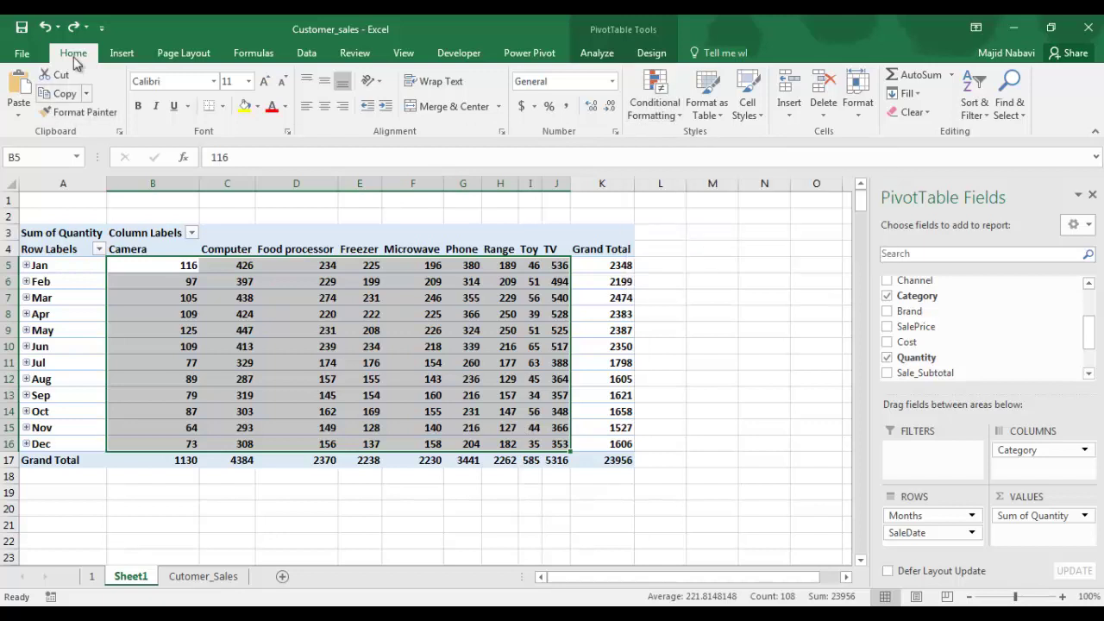
pyautogui.click(659, 113)
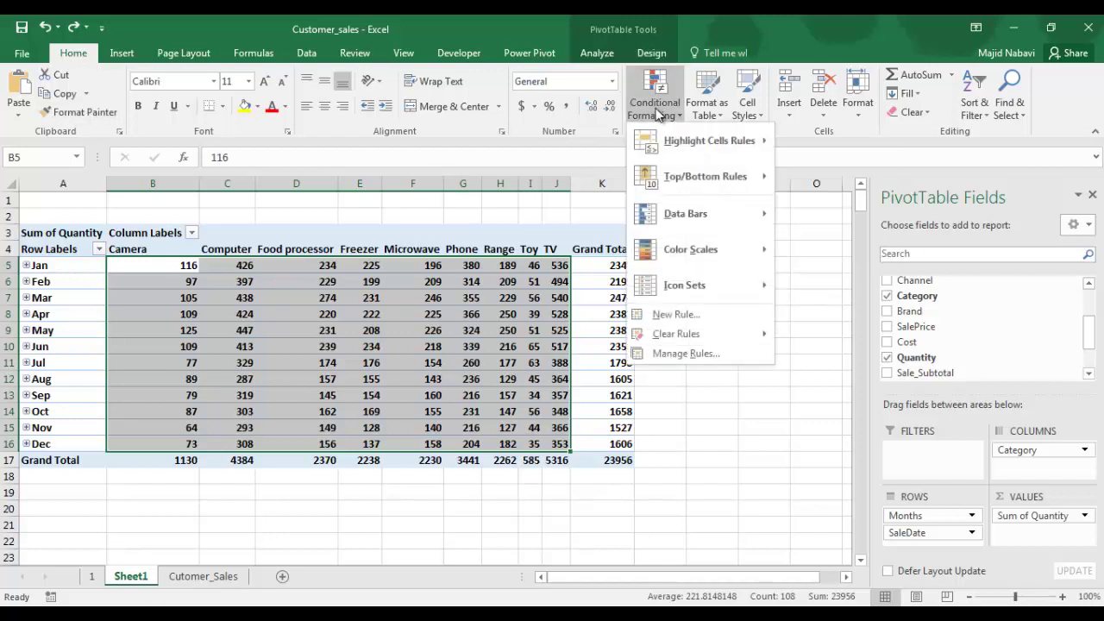
pyautogui.moveTo(690, 214)
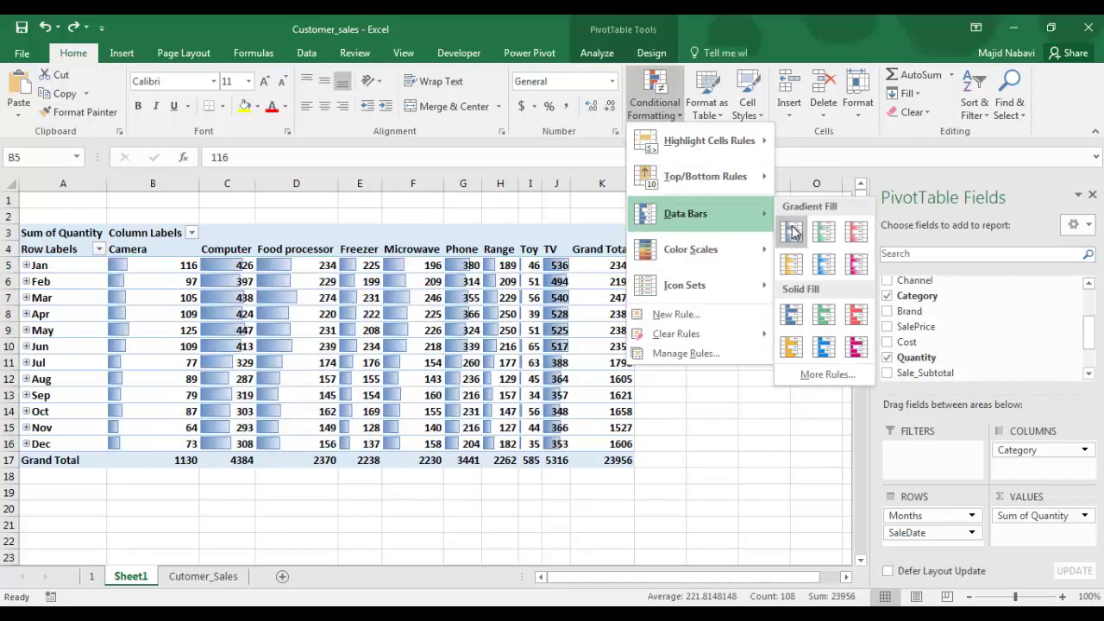
pyautogui.click(792, 231)
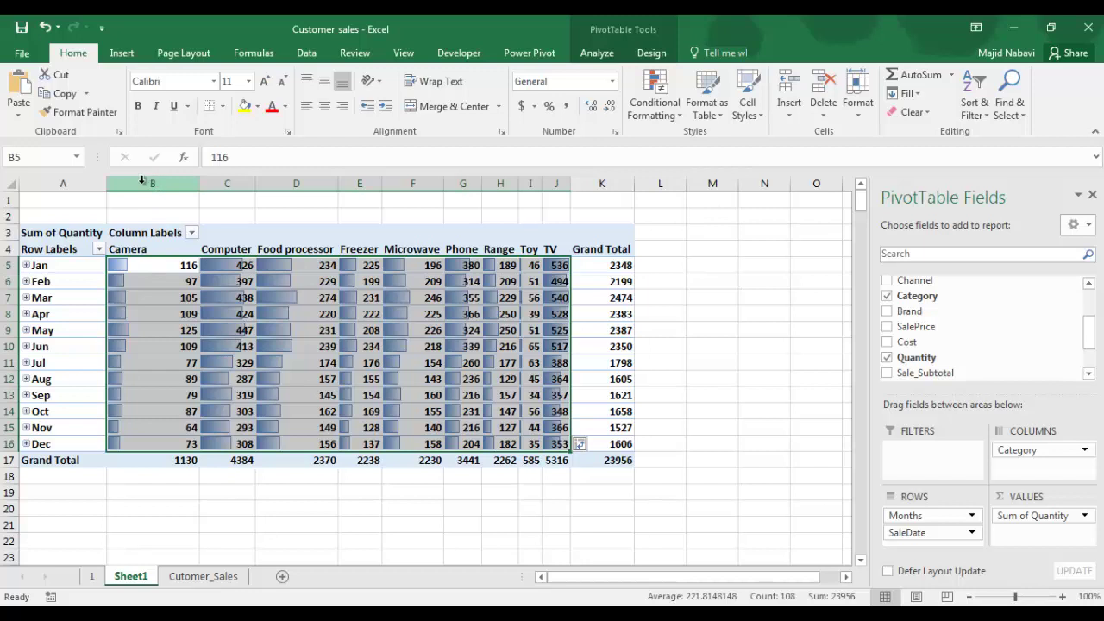
# Give columns B through J one equal width so that the data bars are comparable across categories.
pyautogui.moveTo(142, 178); pyautogui.dragTo(558, 183)
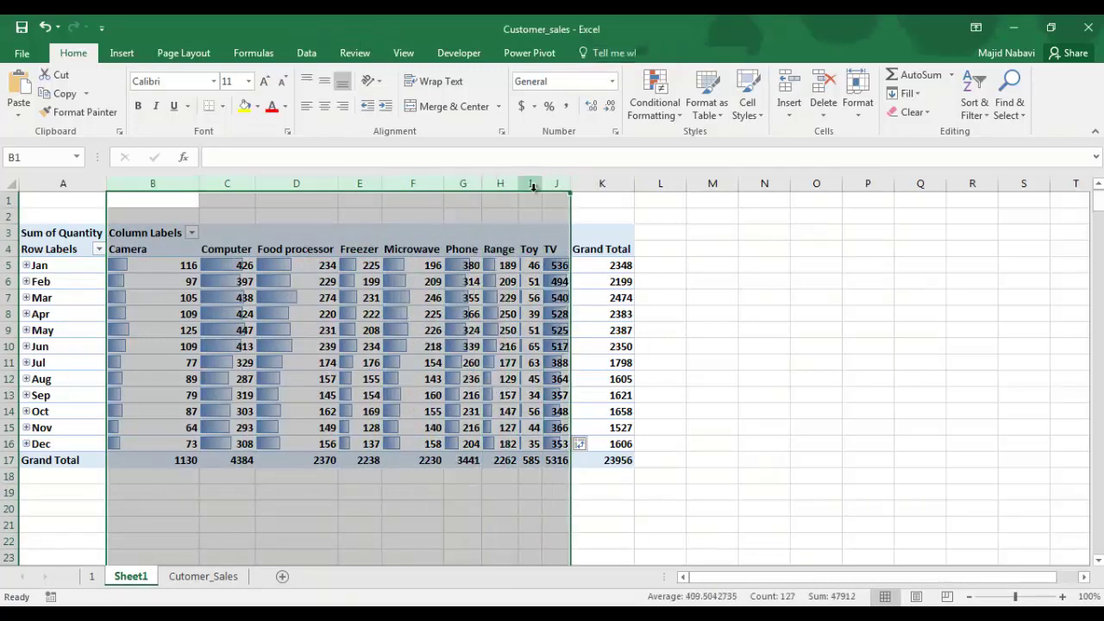
pyautogui.moveTo(443, 182); pyautogui.dragTo(449, 179)
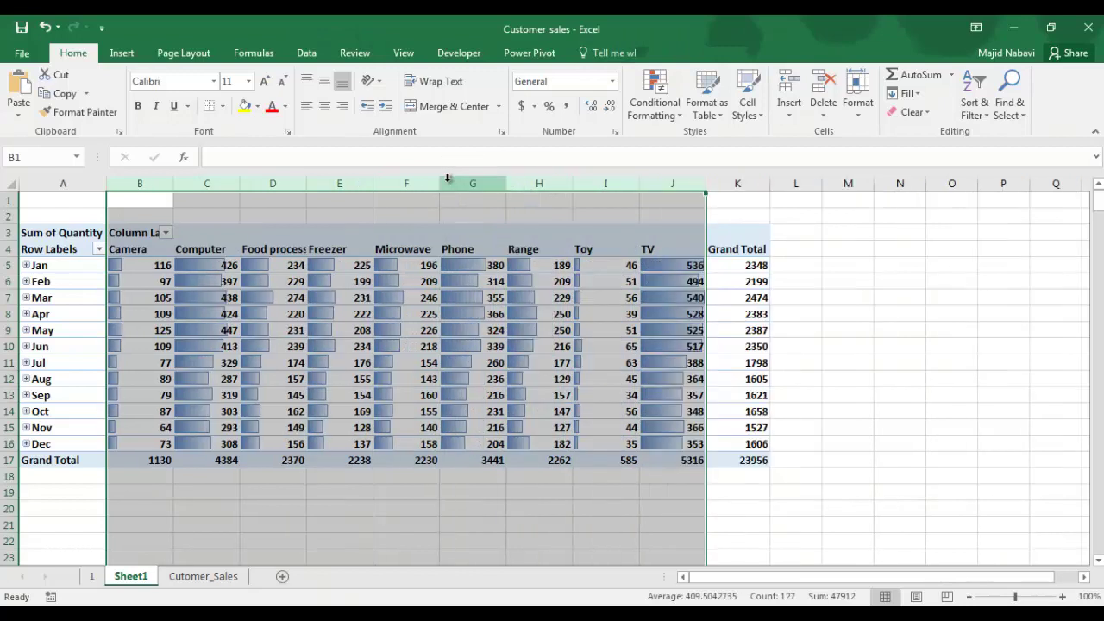
pyautogui.click(605, 509)
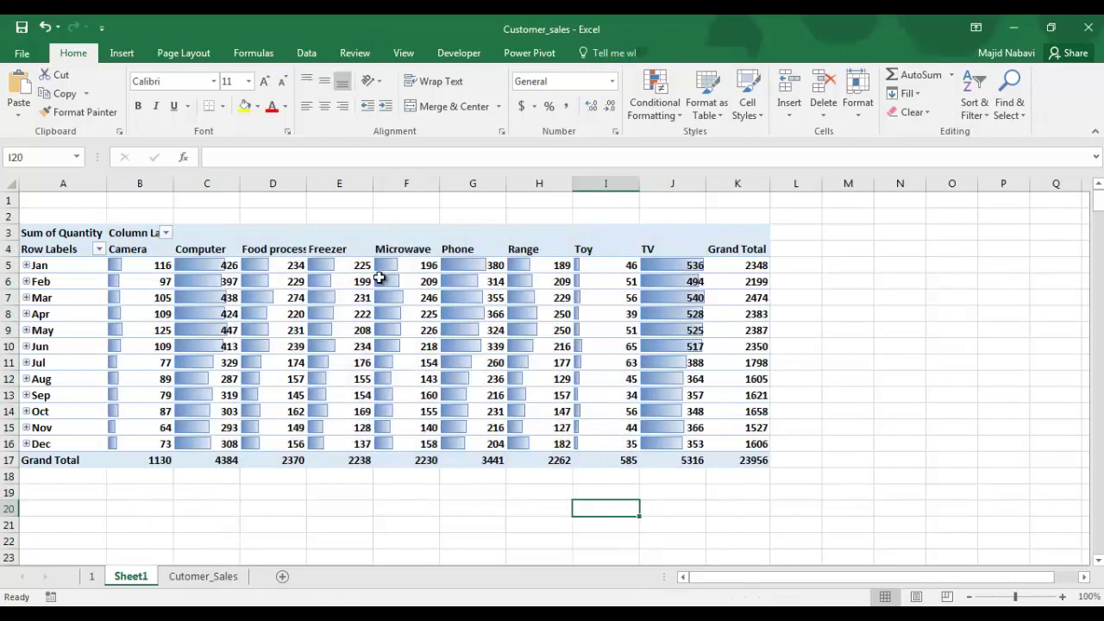
# Regroup the PivotTable's sale dates by Quarters only, removing the Days and Months grouping.
pyautogui.click(611, 431)
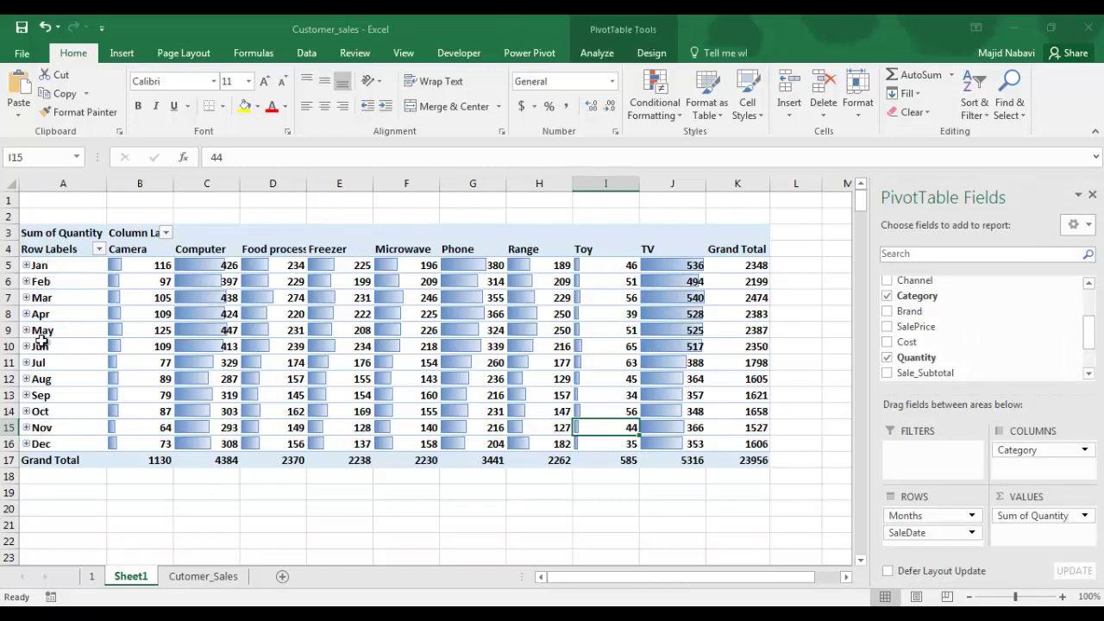
pyautogui.rightClick(37, 265)
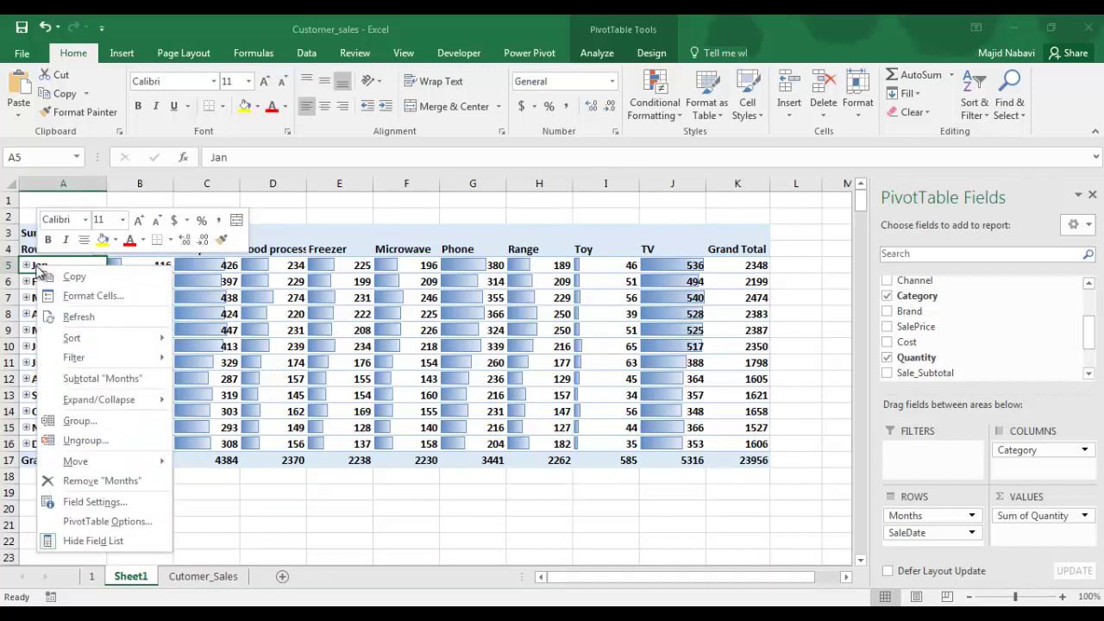
pyautogui.click(78, 421)
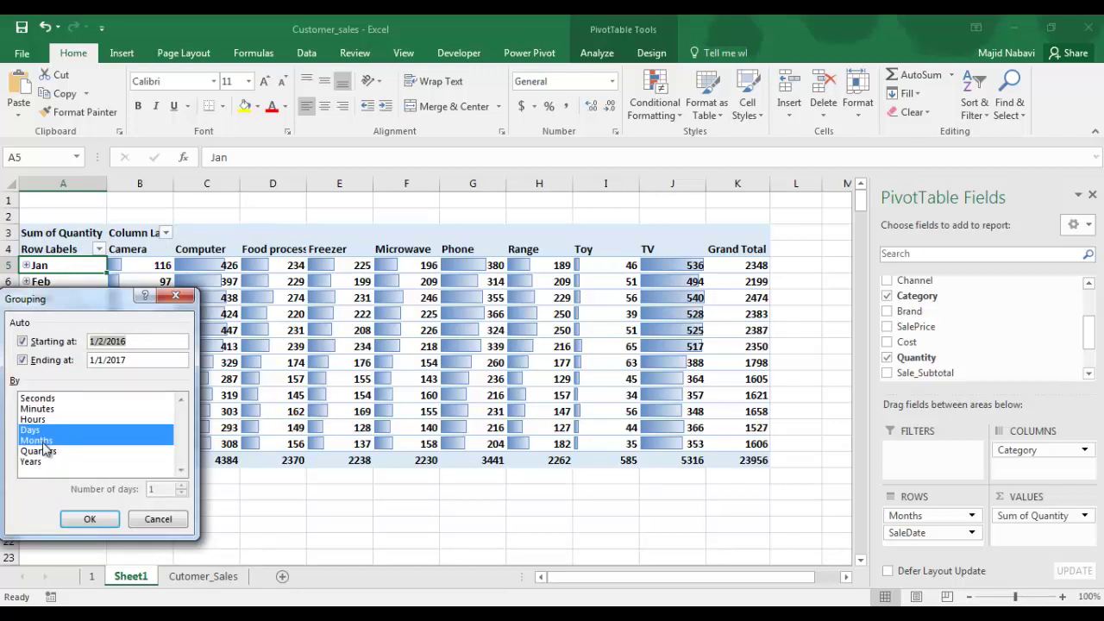
pyautogui.click(49, 455)
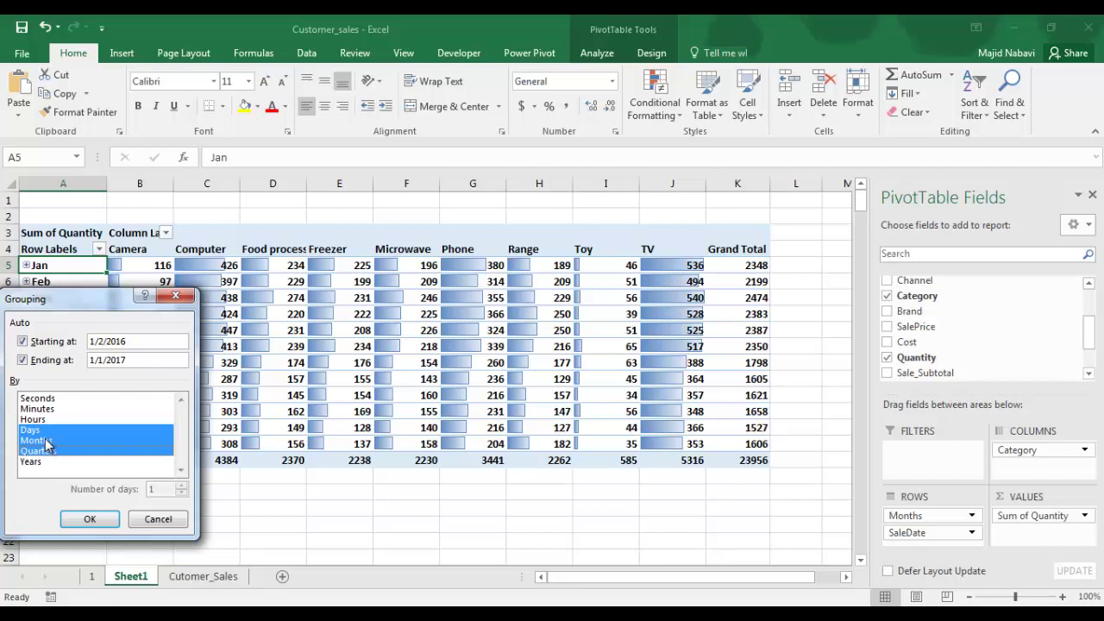
pyautogui.click(38, 430)
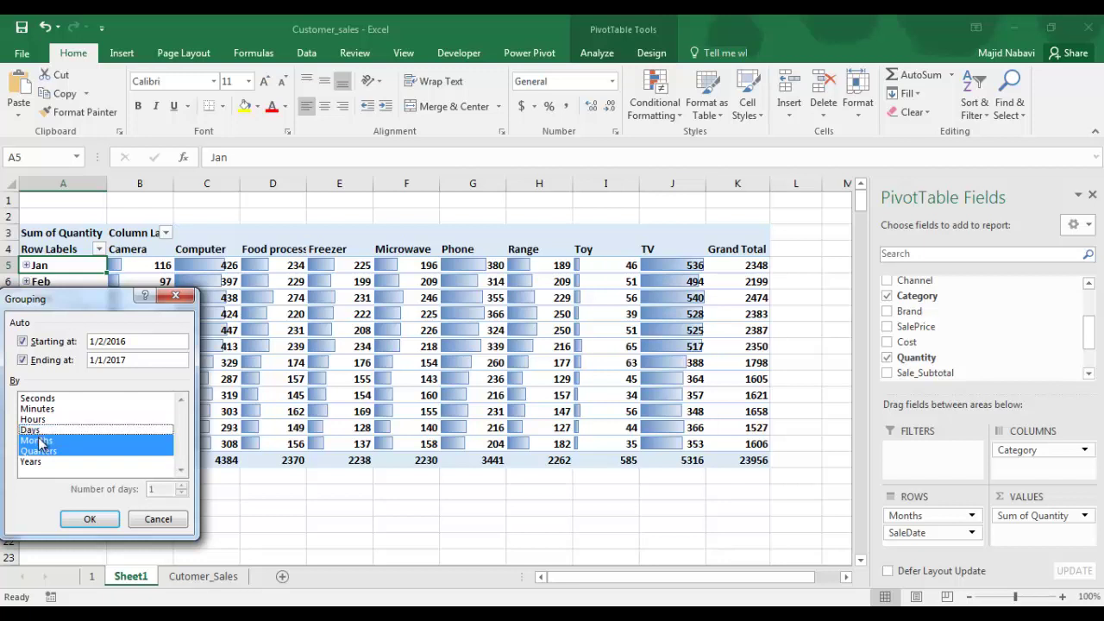
pyautogui.click(39, 441)
pyautogui.click(90, 518)
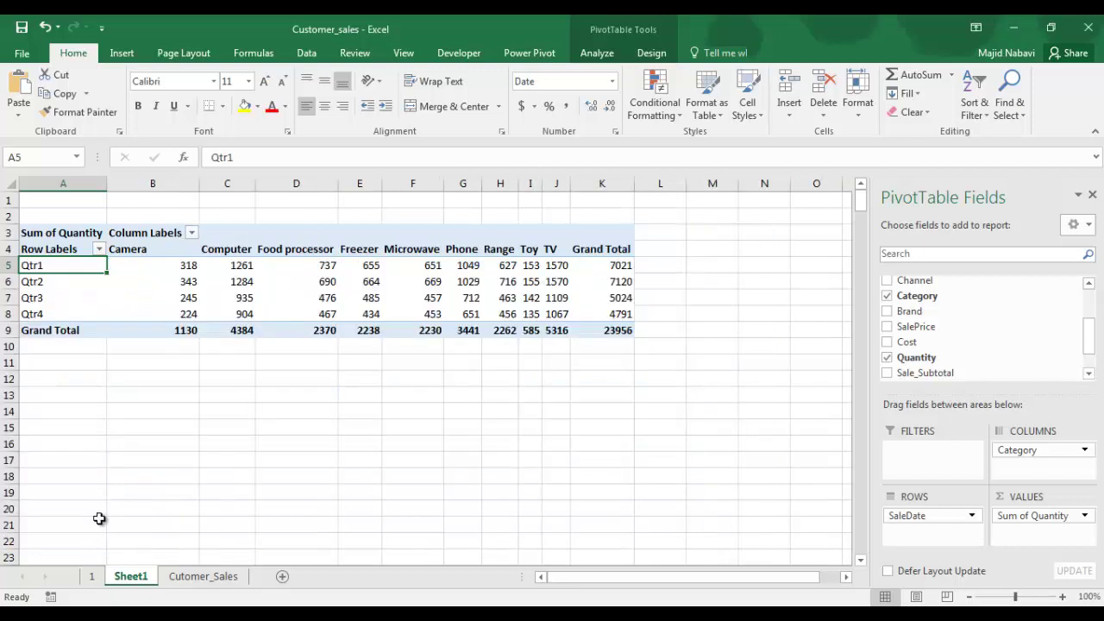
# Apply green gradient data bars to the quarterly quantities in B5:J8, and give columns B through J one equal width.
pyautogui.click(176, 263)
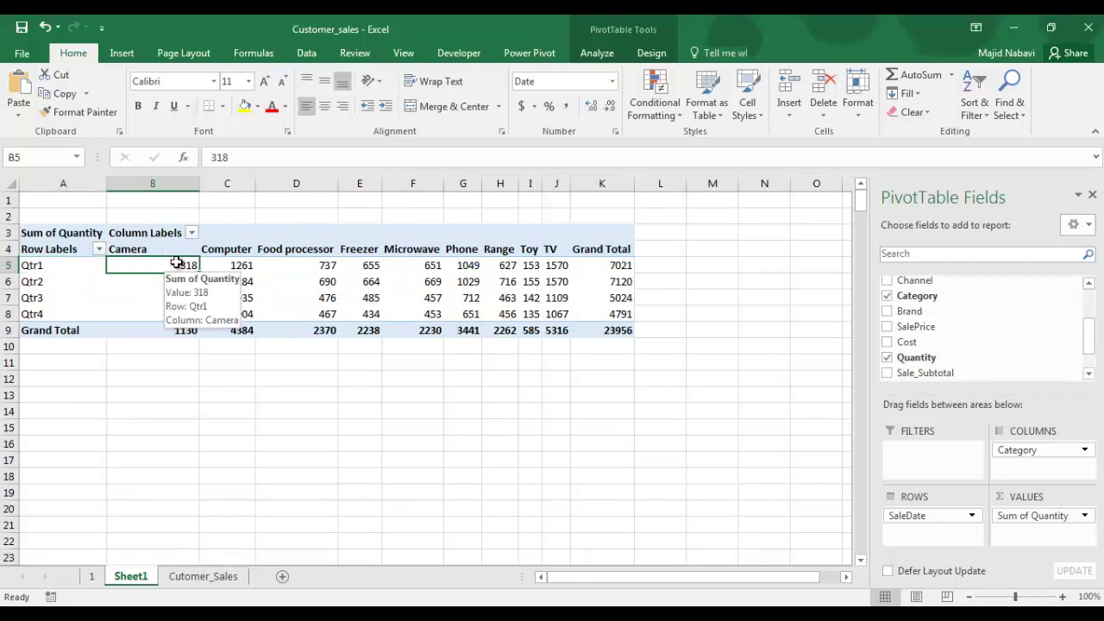
pyautogui.moveTo(176, 263); pyautogui.dragTo(559, 316)
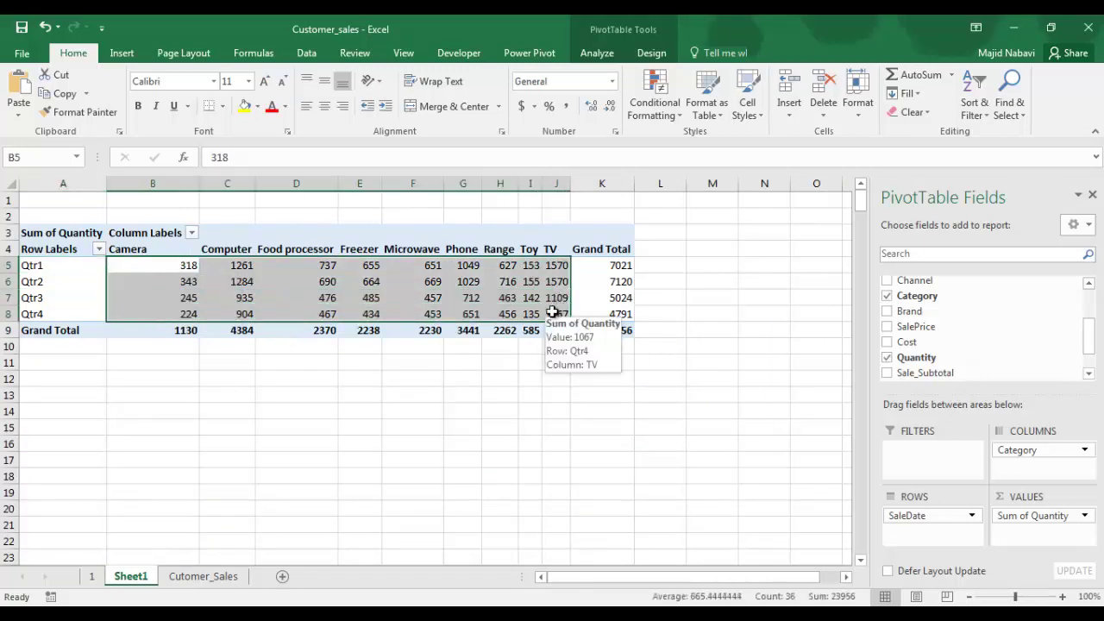
pyautogui.click(661, 113)
pyautogui.moveTo(665, 217)
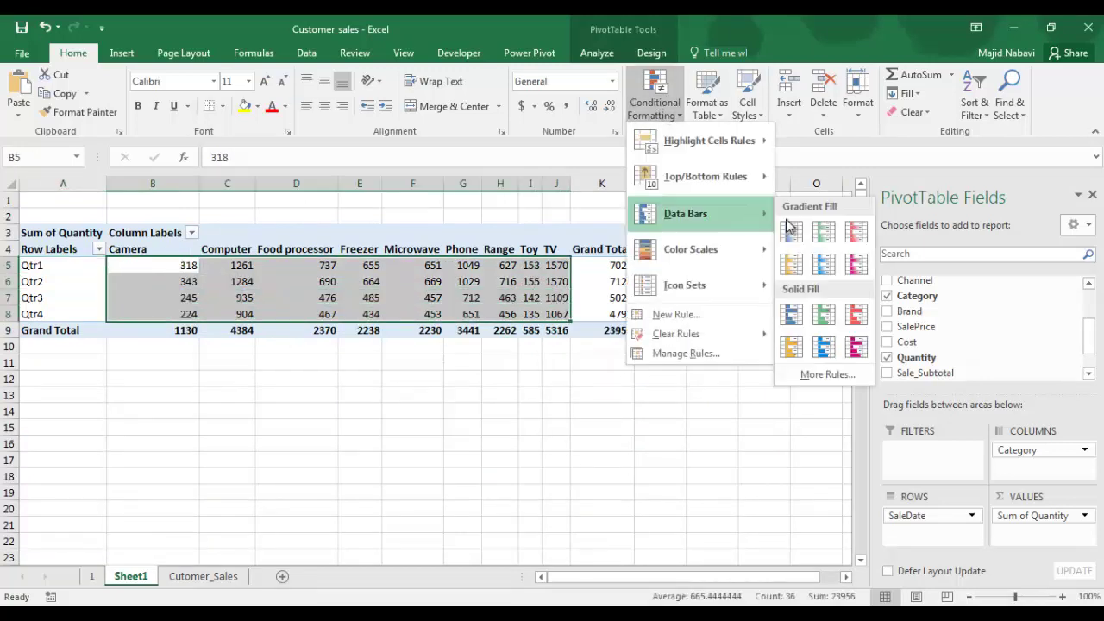
pyautogui.click(822, 240)
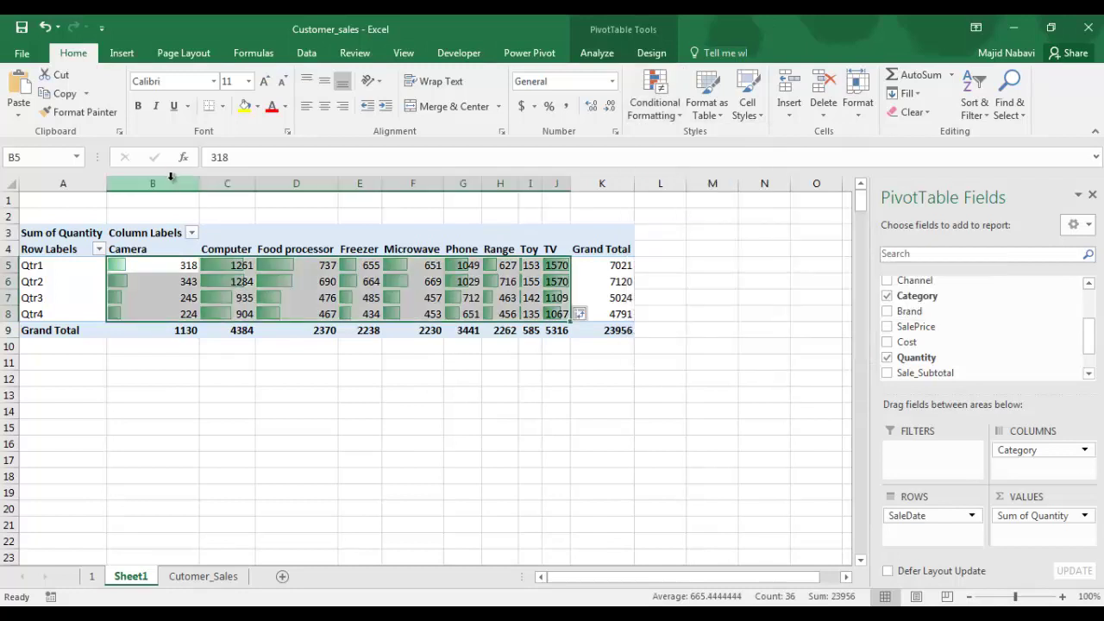
pyautogui.moveTo(148, 183); pyautogui.dragTo(536, 185)
pyautogui.moveTo(536, 183); pyautogui.dragTo(532, 180)
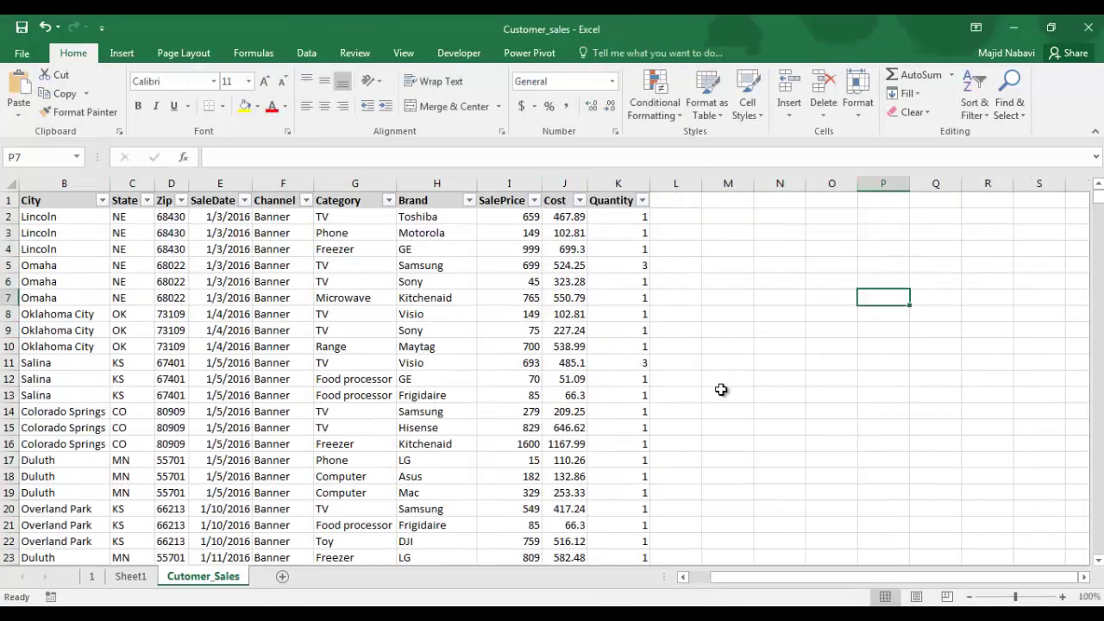
pyautogui.hscroll(-1, 777, 580)
pyautogui.click(765, 203)
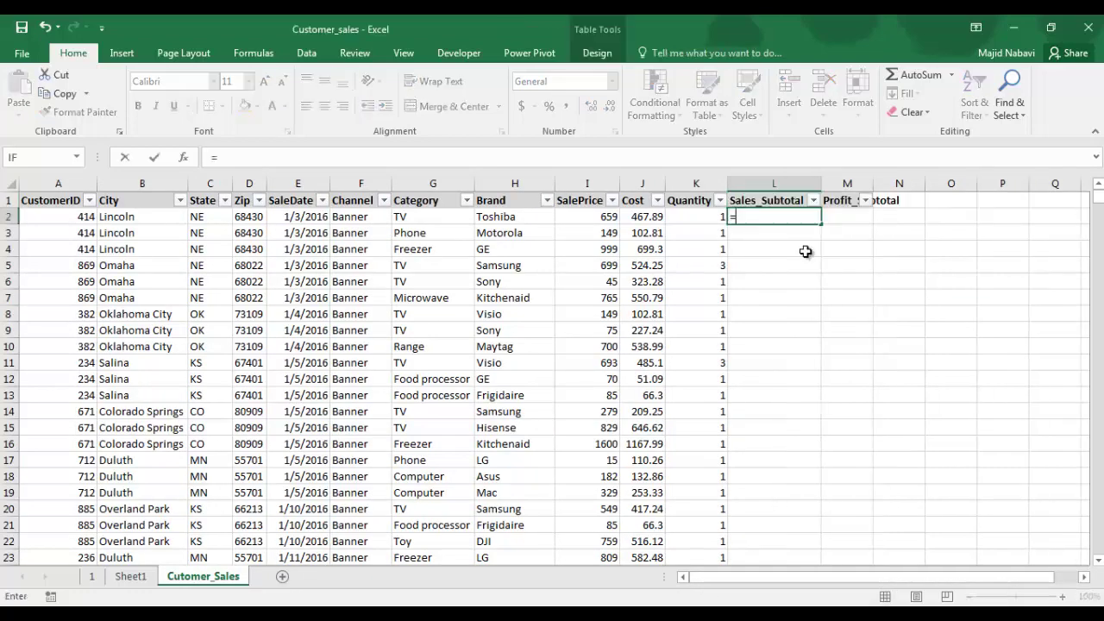
pyautogui.click(577, 215)
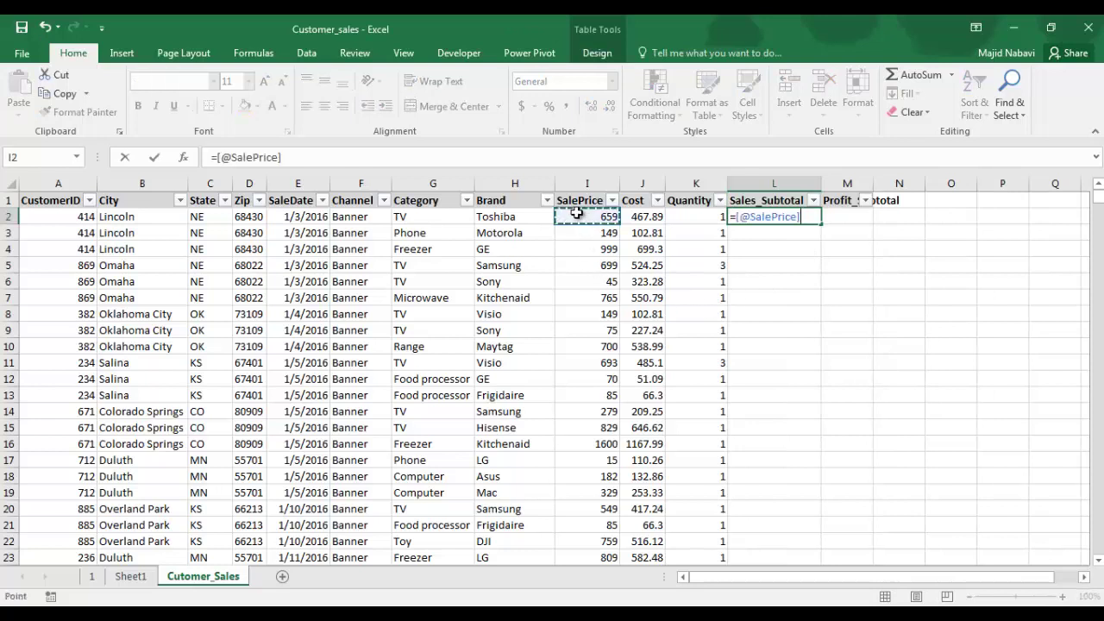
pyautogui.write('*')
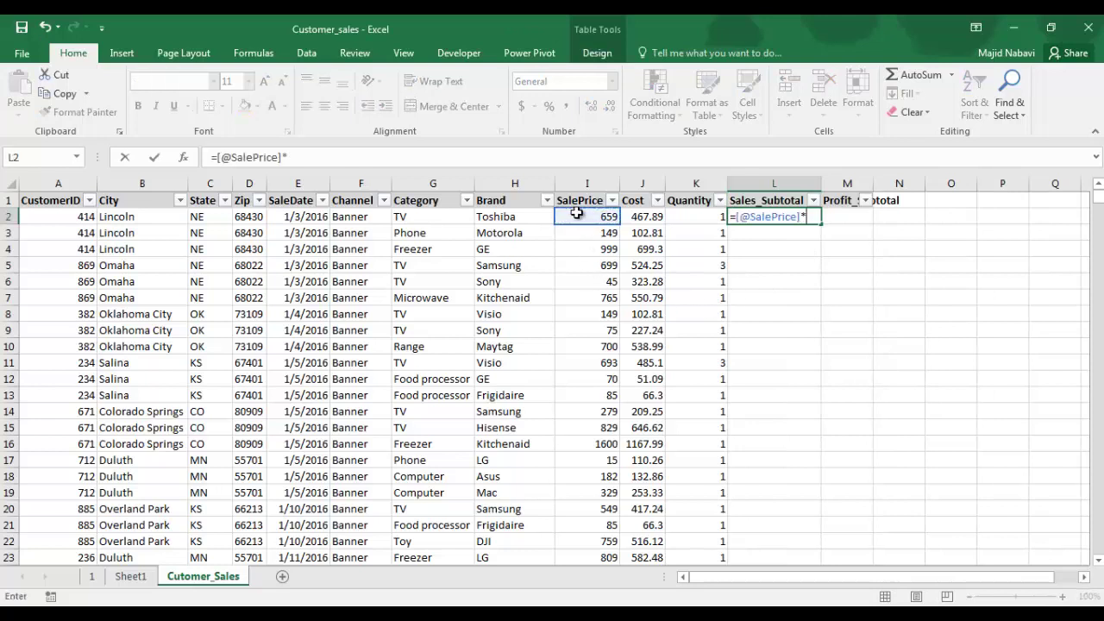
pyautogui.click(699, 217)
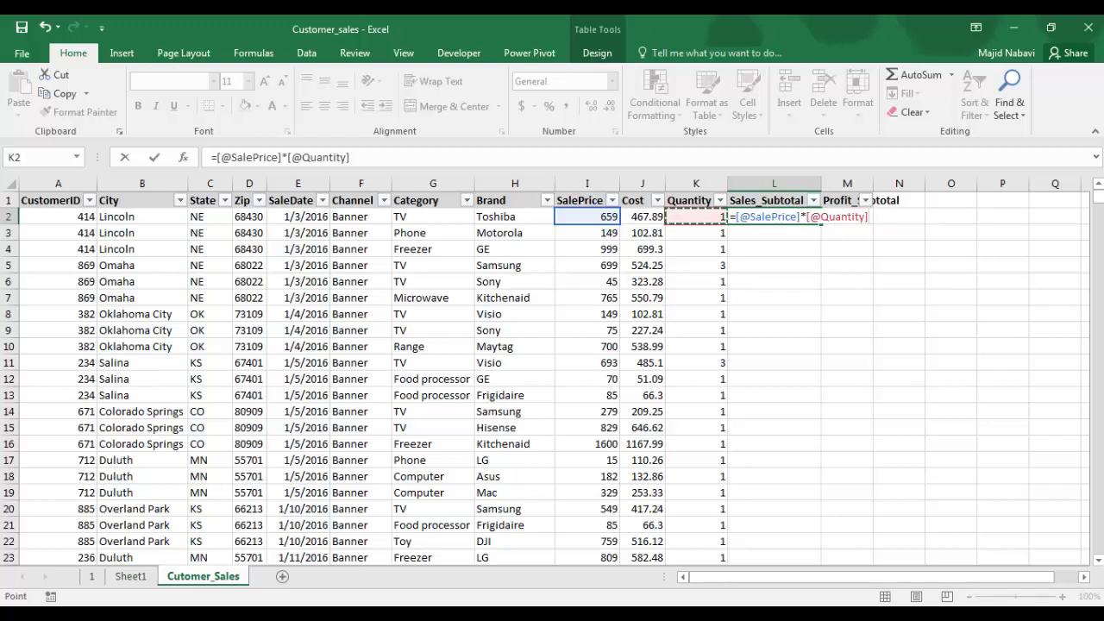
pyautogui.press('Return')
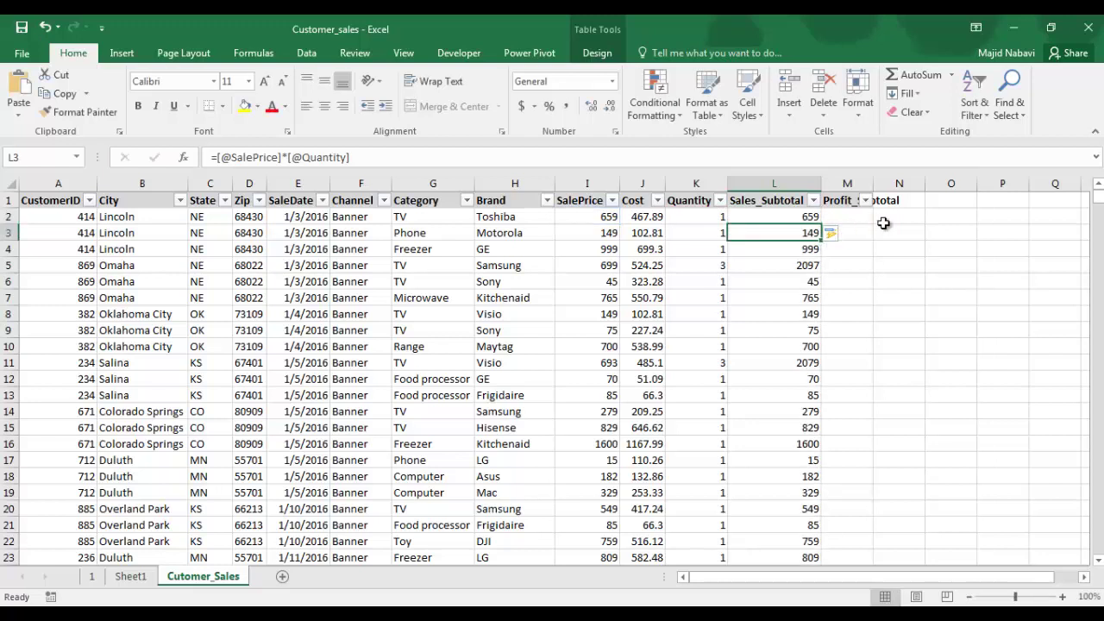
pyautogui.click(841, 218)
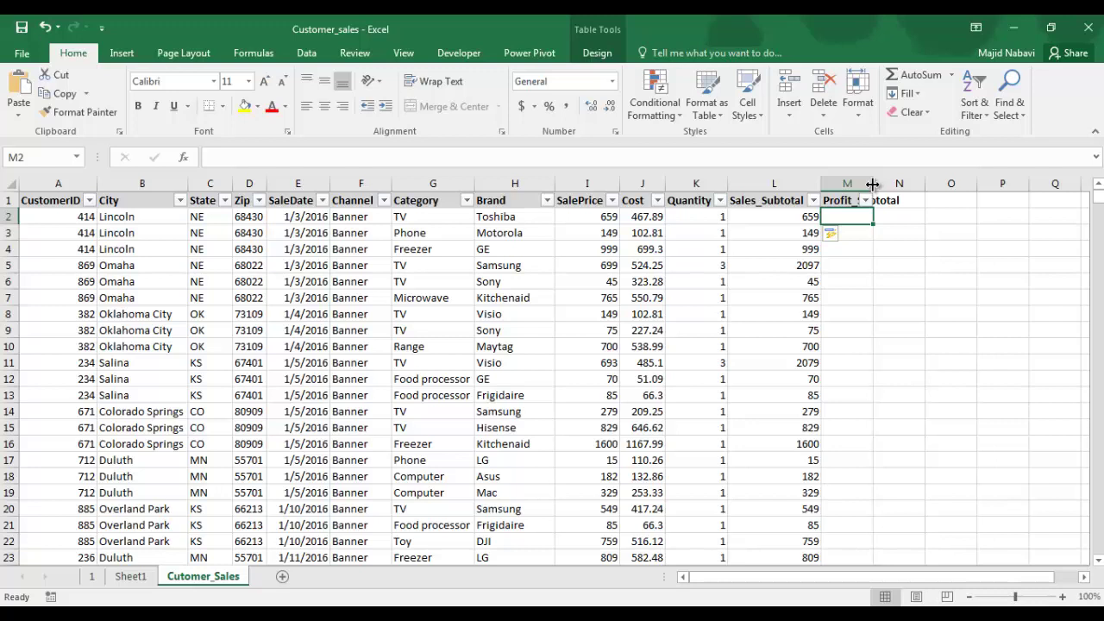
pyautogui.moveTo(873, 184); pyautogui.dragTo(920, 184)
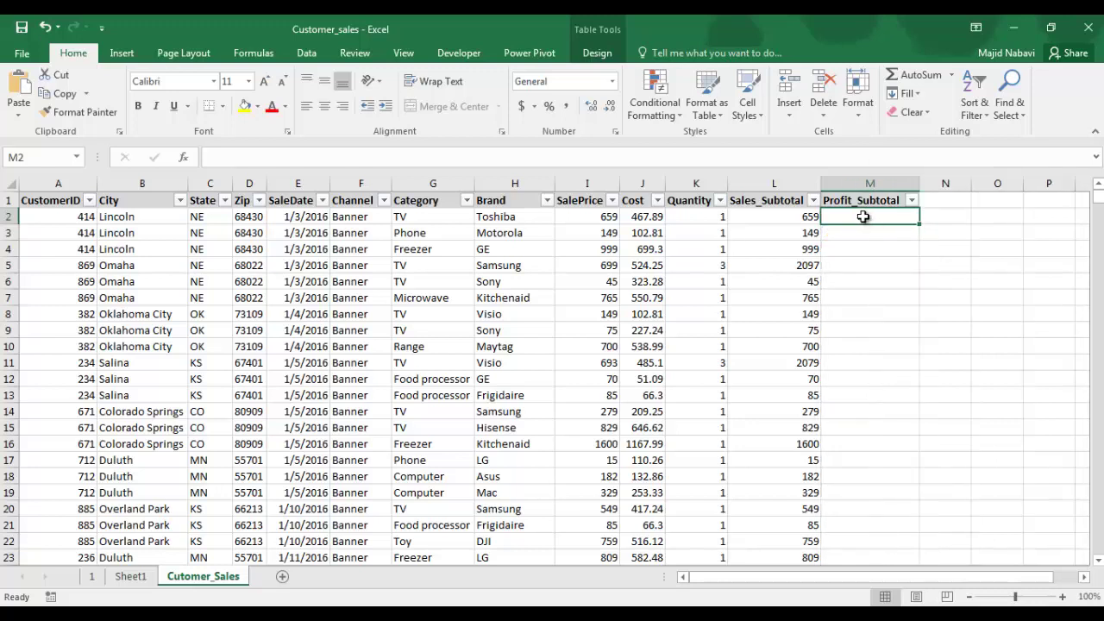
pyautogui.write('=(')
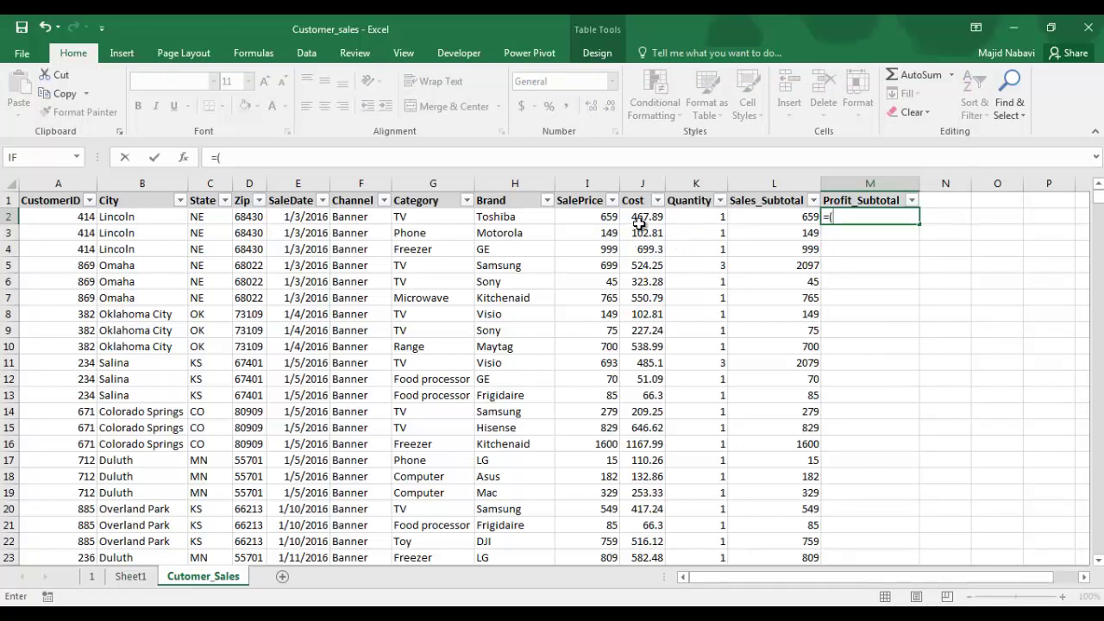
pyautogui.click(604, 216)
pyautogui.write('-')
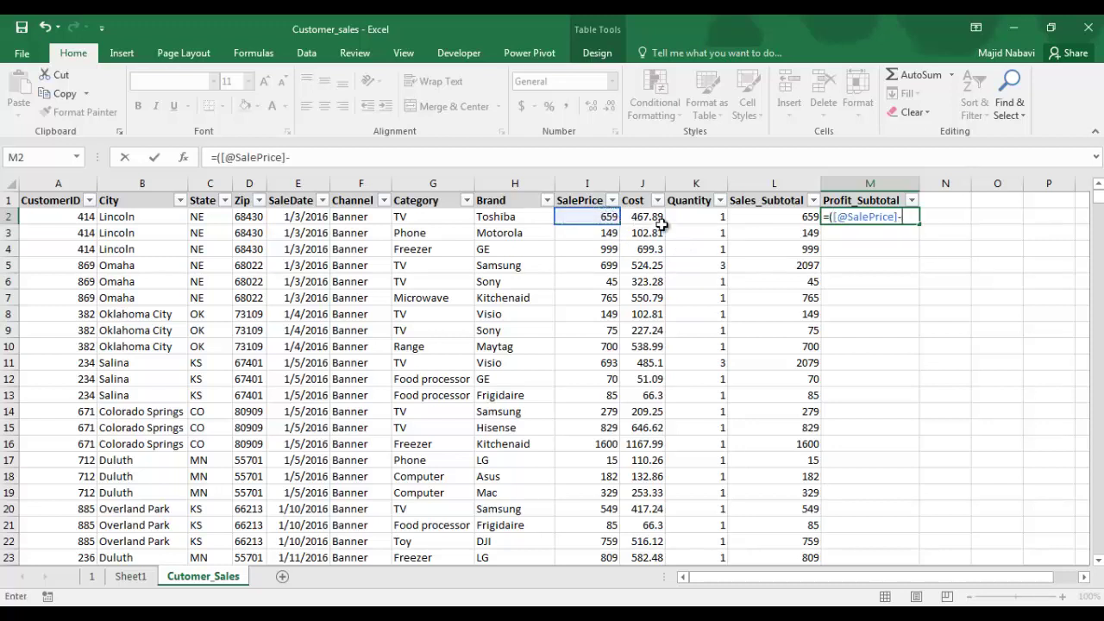
pyautogui.click(656, 218)
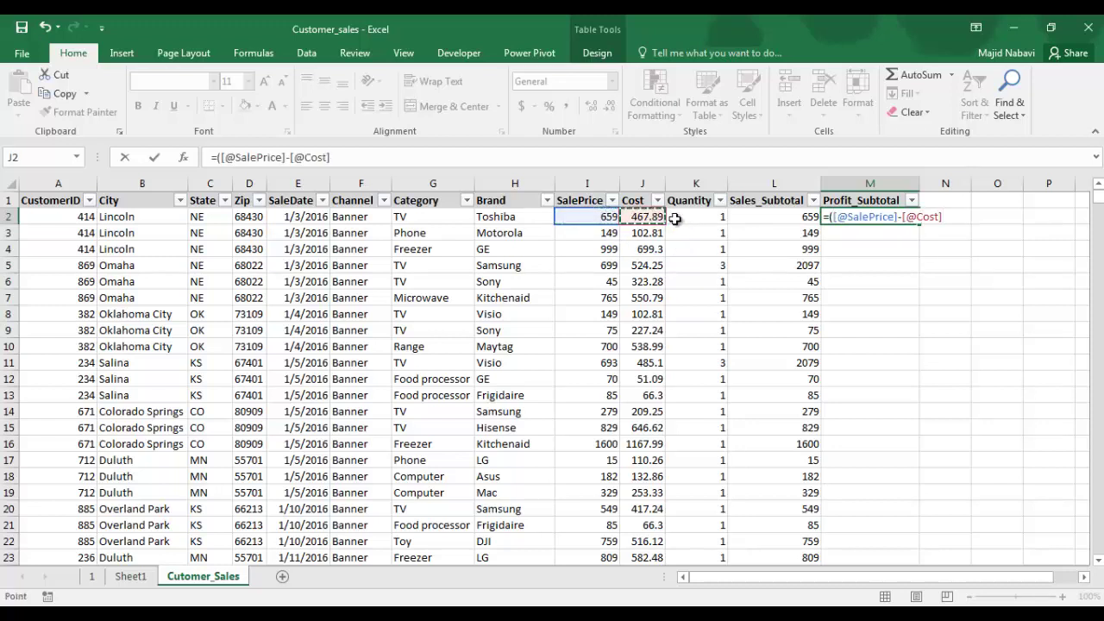
pyautogui.write(')*')
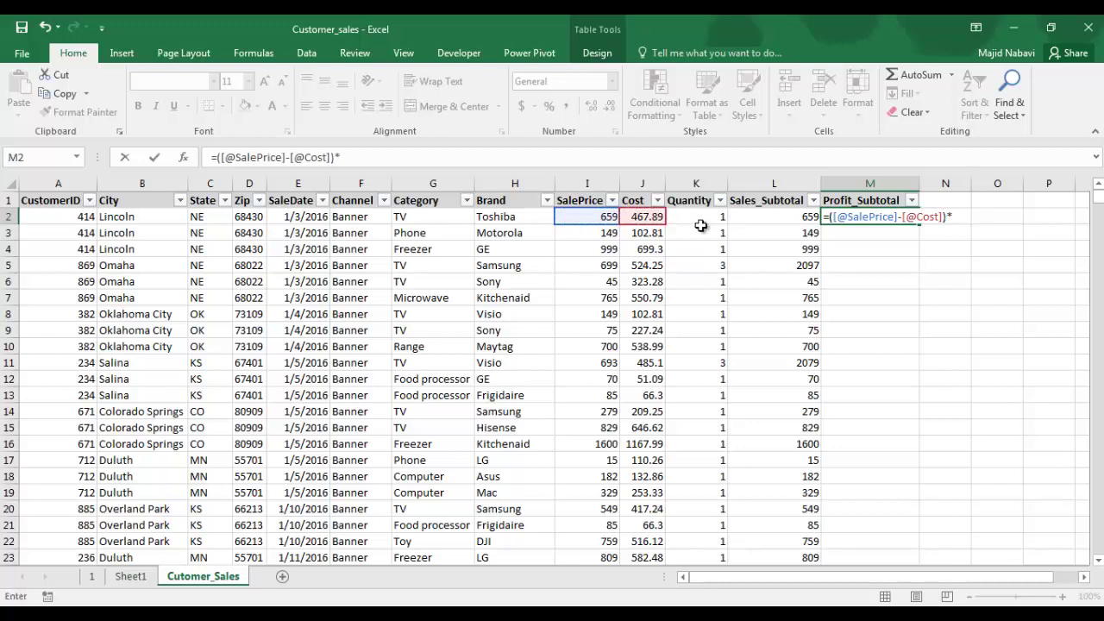
pyautogui.click(708, 216)
pyautogui.press('Return')
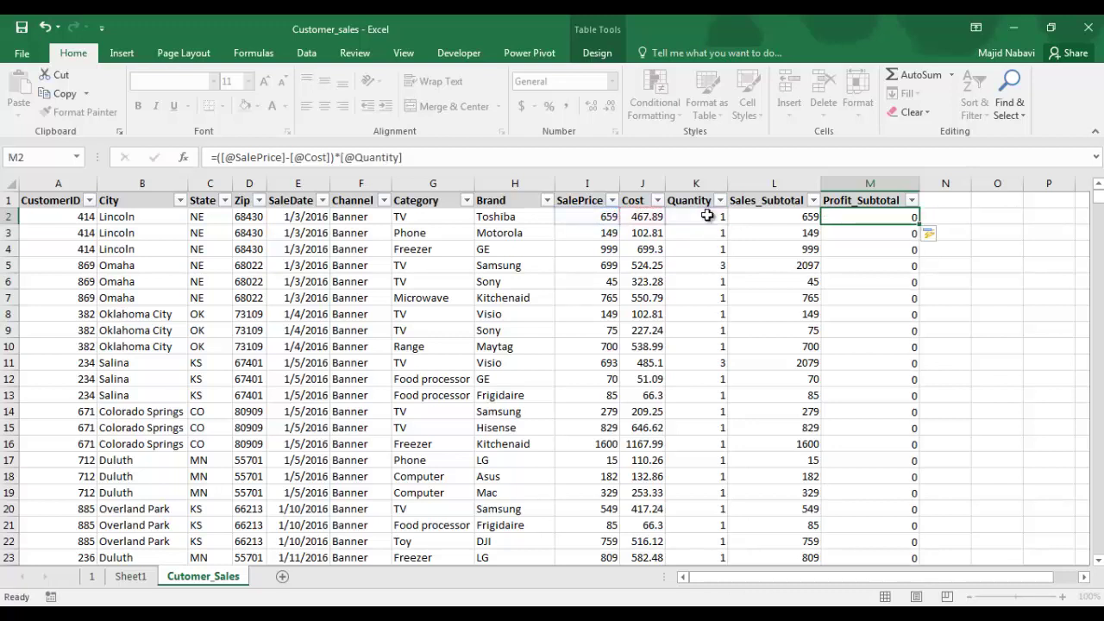
pyautogui.click(747, 350)
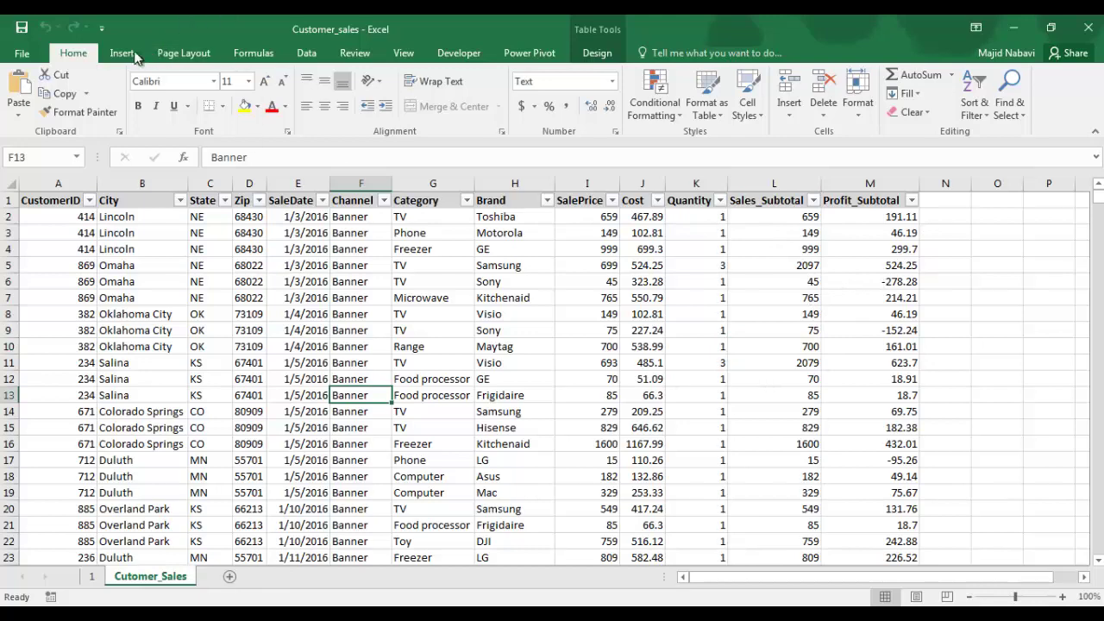
# Create a PivotTable on a new worksheet from the ecity.customer_sales.2 table.
pyautogui.click(122, 53)
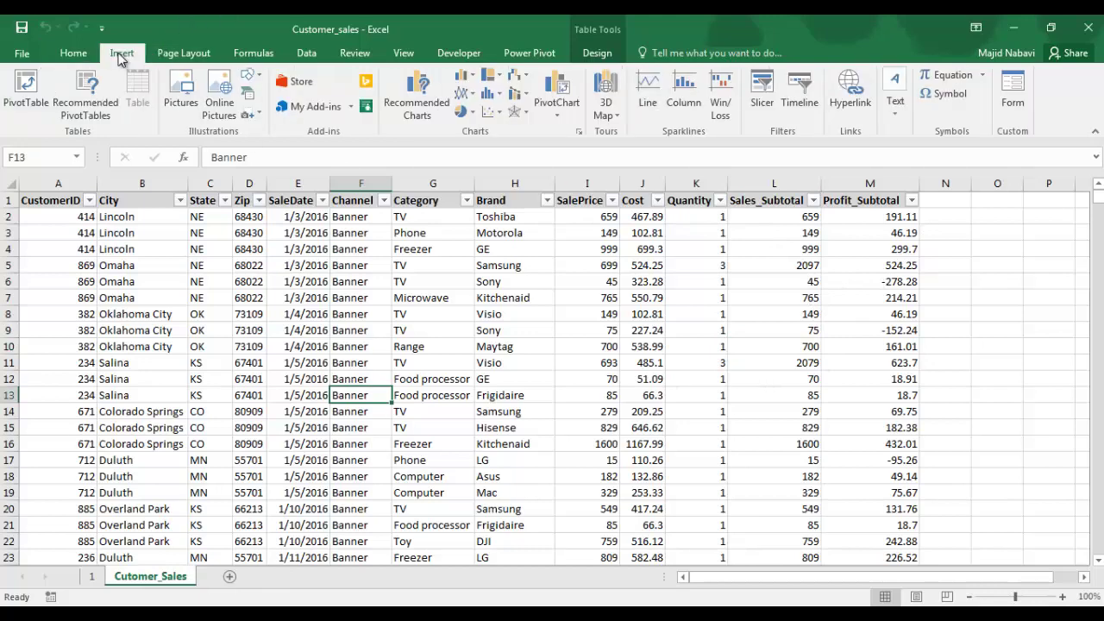
pyautogui.click(30, 86)
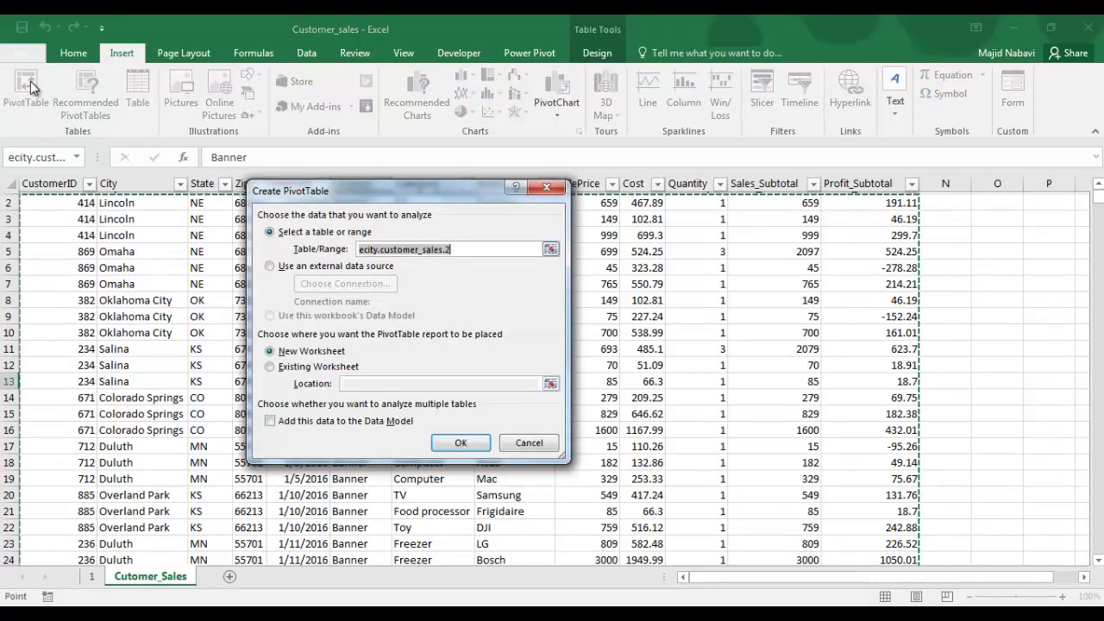
pyautogui.click(458, 446)
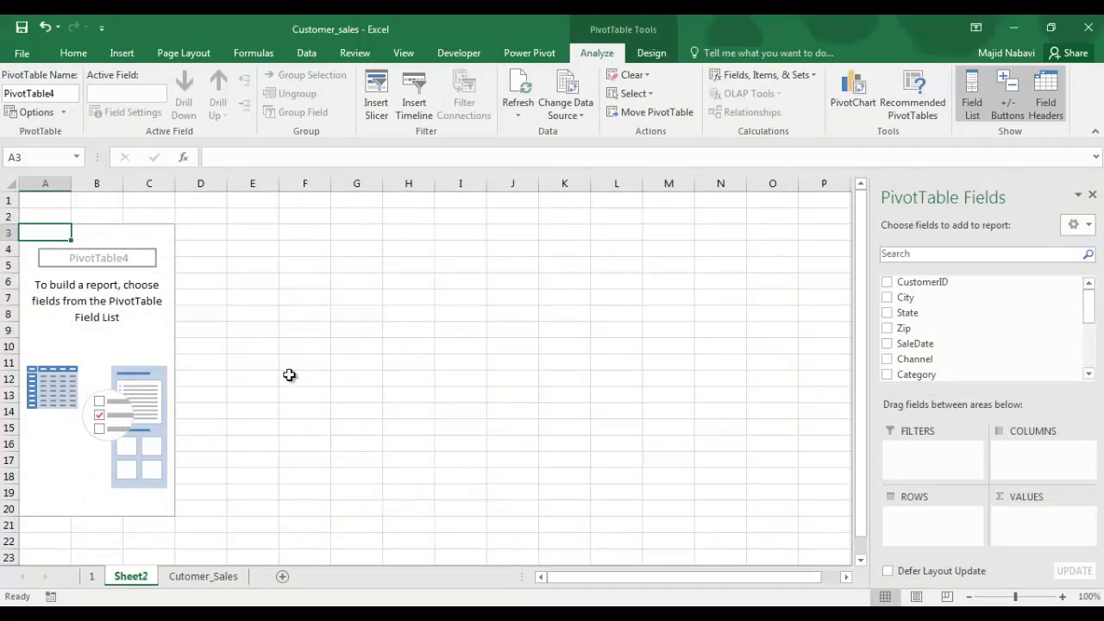
# Lay out the PivotTable with Category as columns, SaleDate as rows and the sum of Sale_Subtotal as values.
pyautogui.click(925, 377)
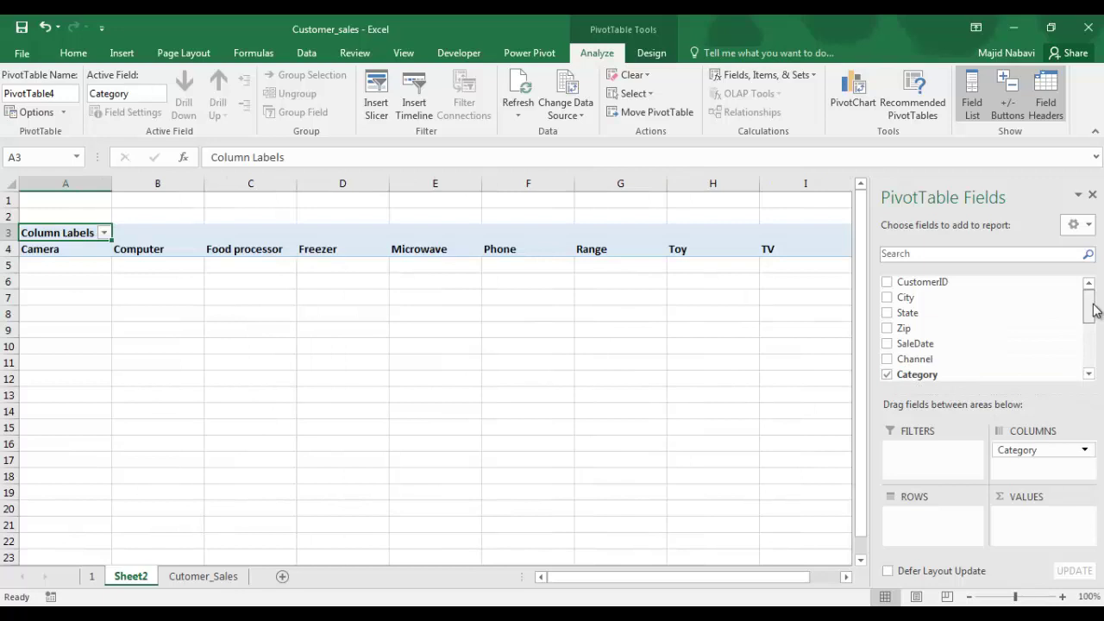
pyautogui.moveTo(915, 345); pyautogui.dragTo(956, 522)
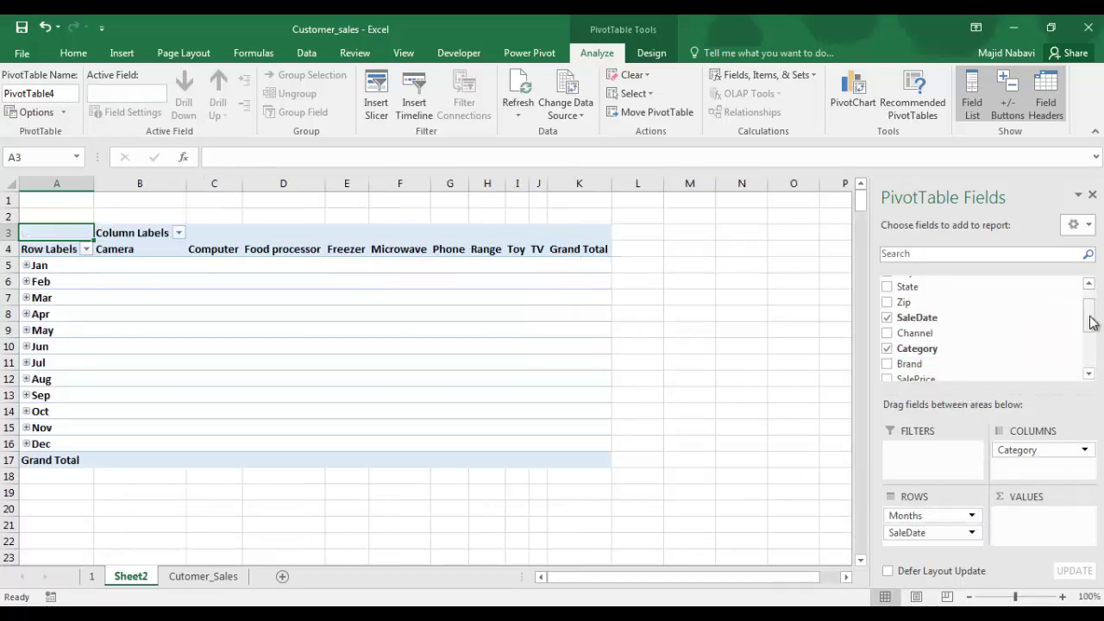
pyautogui.moveTo(1091, 322); pyautogui.dragTo(1091, 354)
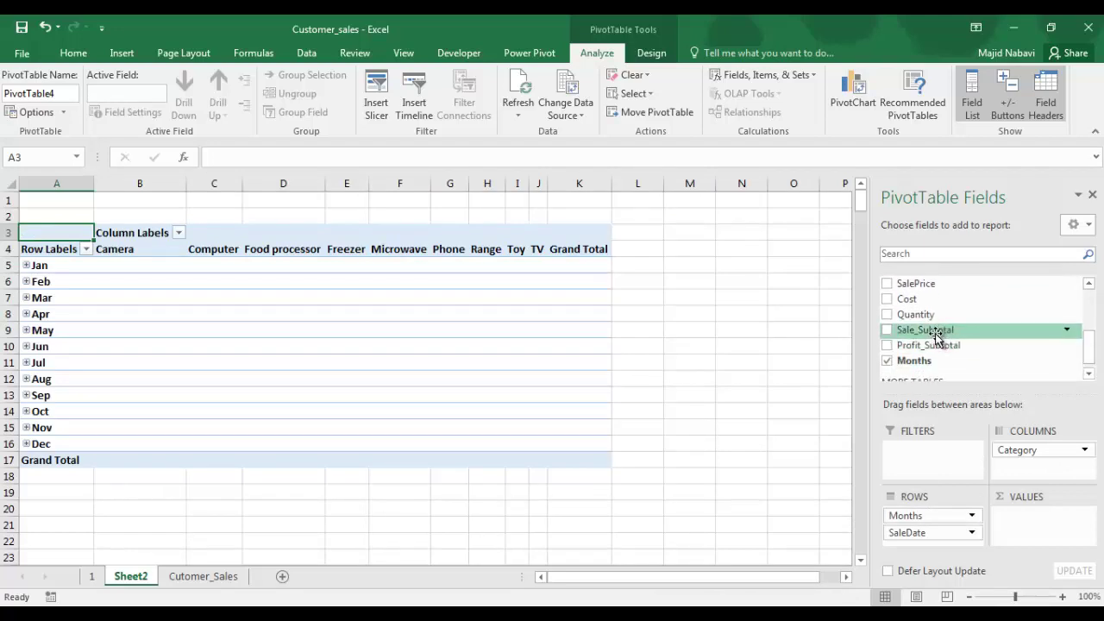
pyautogui.moveTo(936, 337); pyautogui.dragTo(1028, 522)
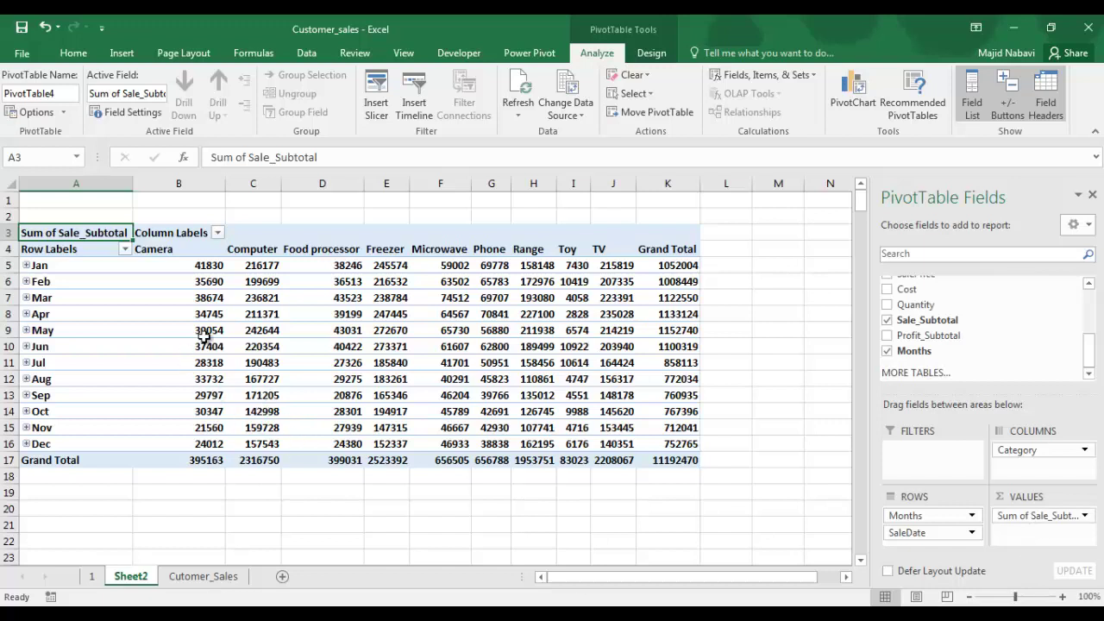
# Make columns B through J of the sales subtotal PivotTable equally wide.
pyautogui.click(188, 265)
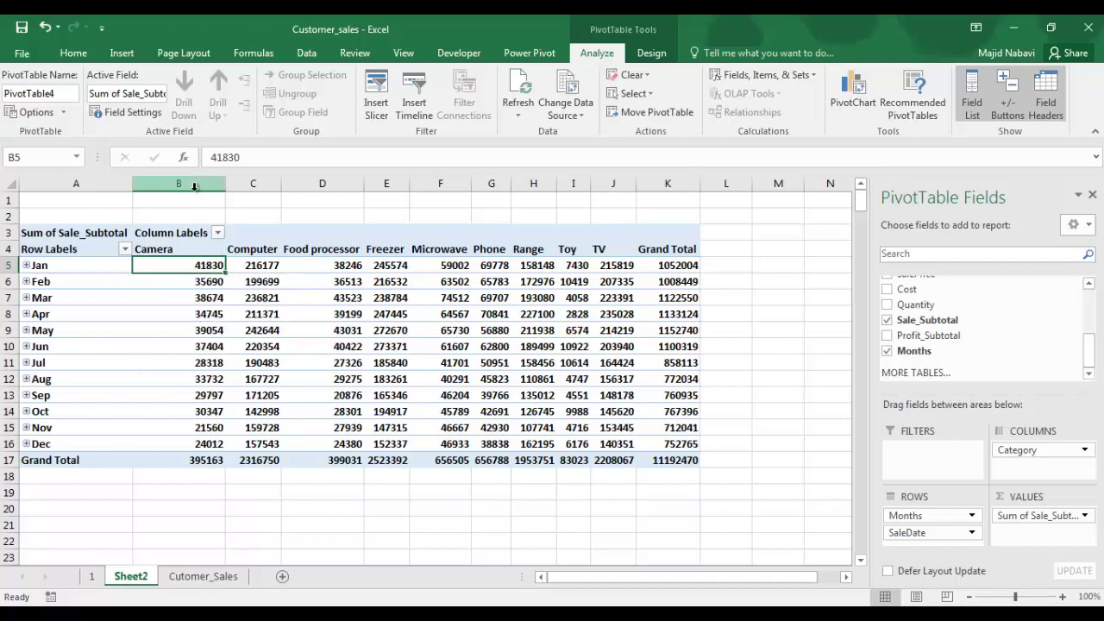
pyautogui.moveTo(195, 186); pyautogui.dragTo(629, 180)
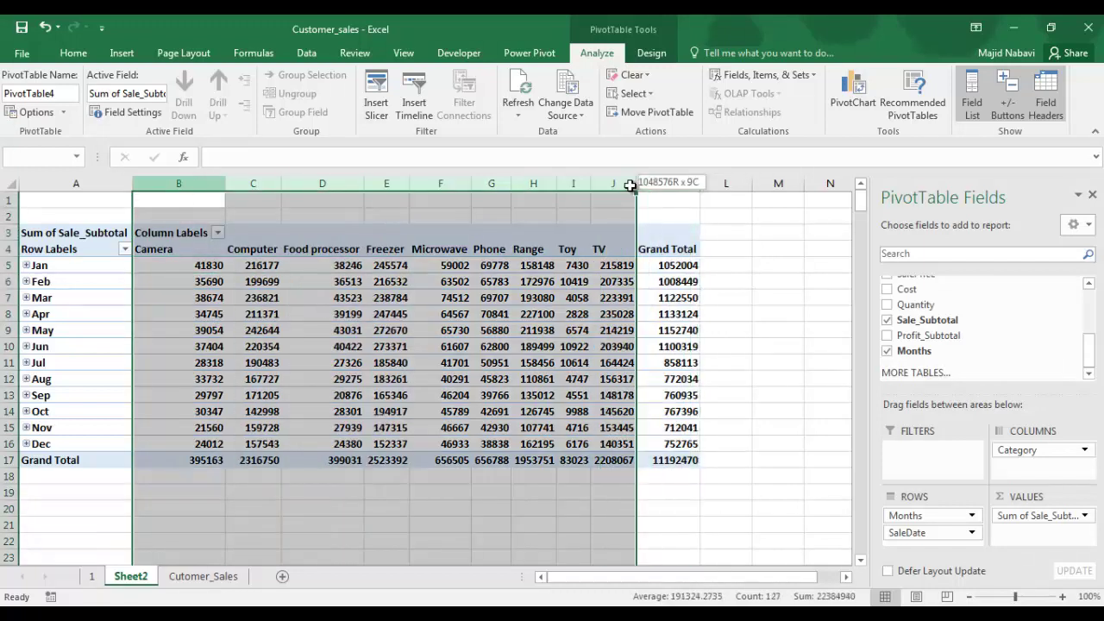
pyautogui.moveTo(558, 184); pyautogui.dragTo(569, 190)
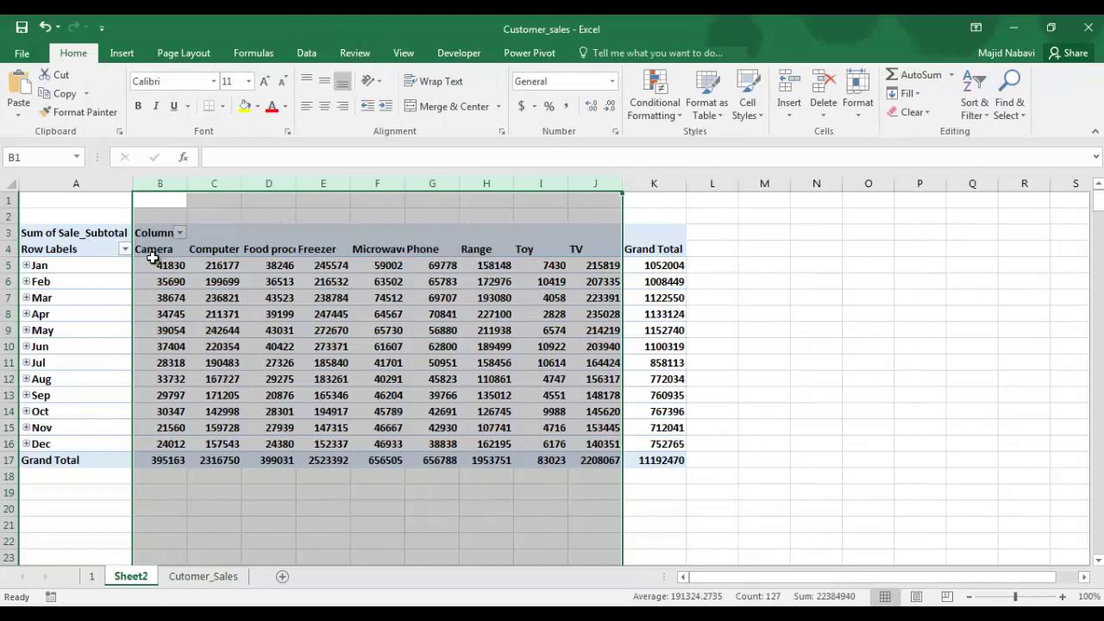
# Apply blue gradient data bars to the monthly sales subtotals from Camera through TV (B5:J16), leaving out the grand totals.
pyautogui.click(184, 265)
pyautogui.moveTo(184, 265); pyautogui.dragTo(608, 443)
pyautogui.click(659, 111)
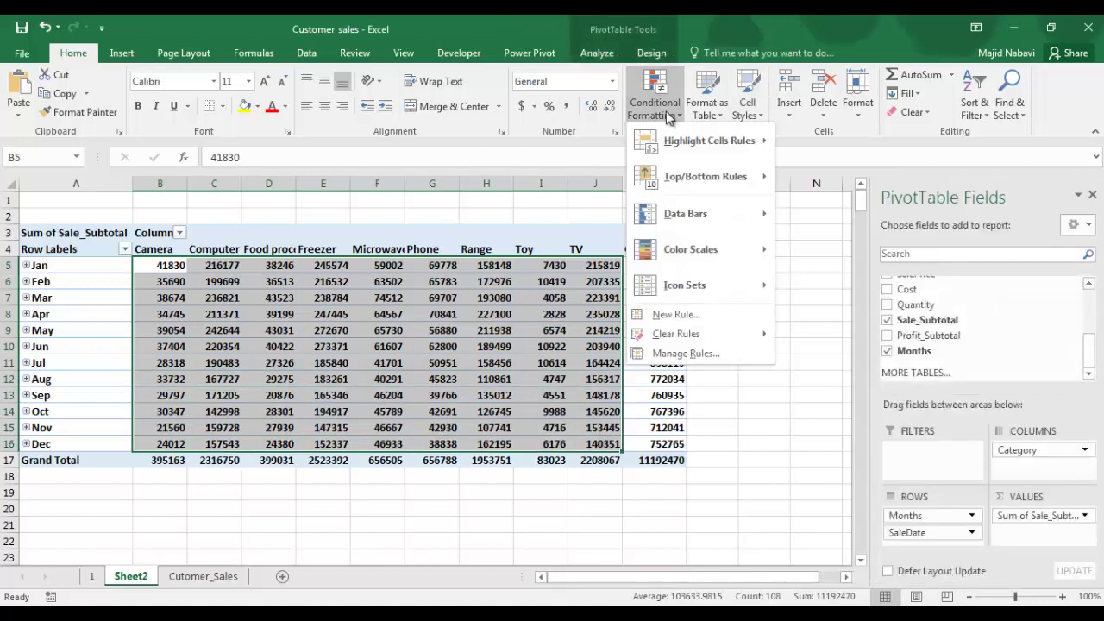
pyautogui.moveTo(683, 217)
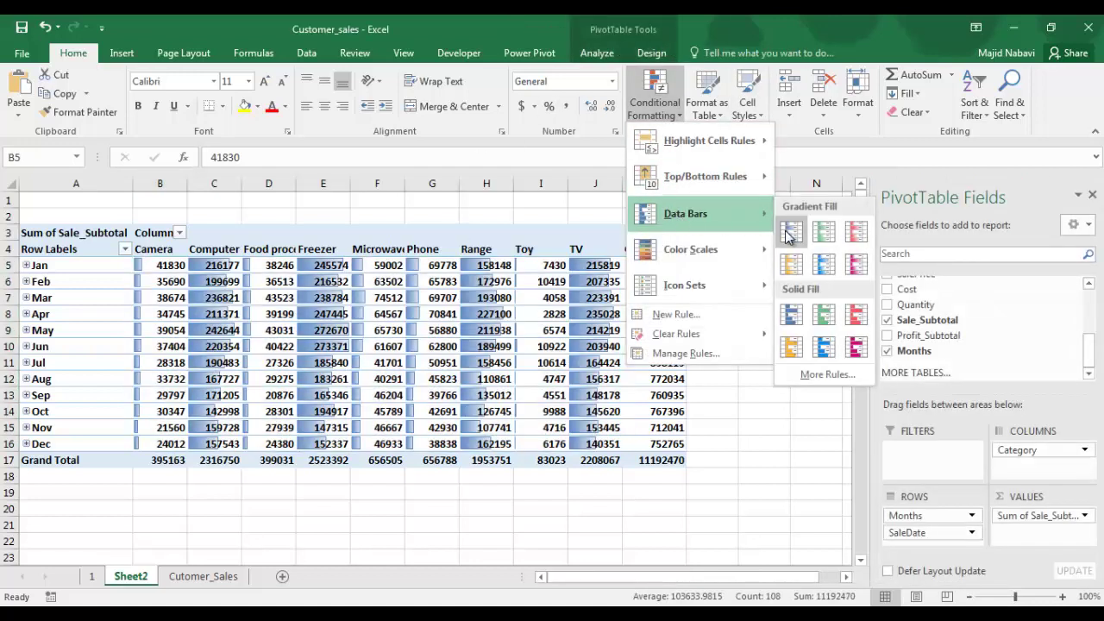
pyautogui.click(787, 233)
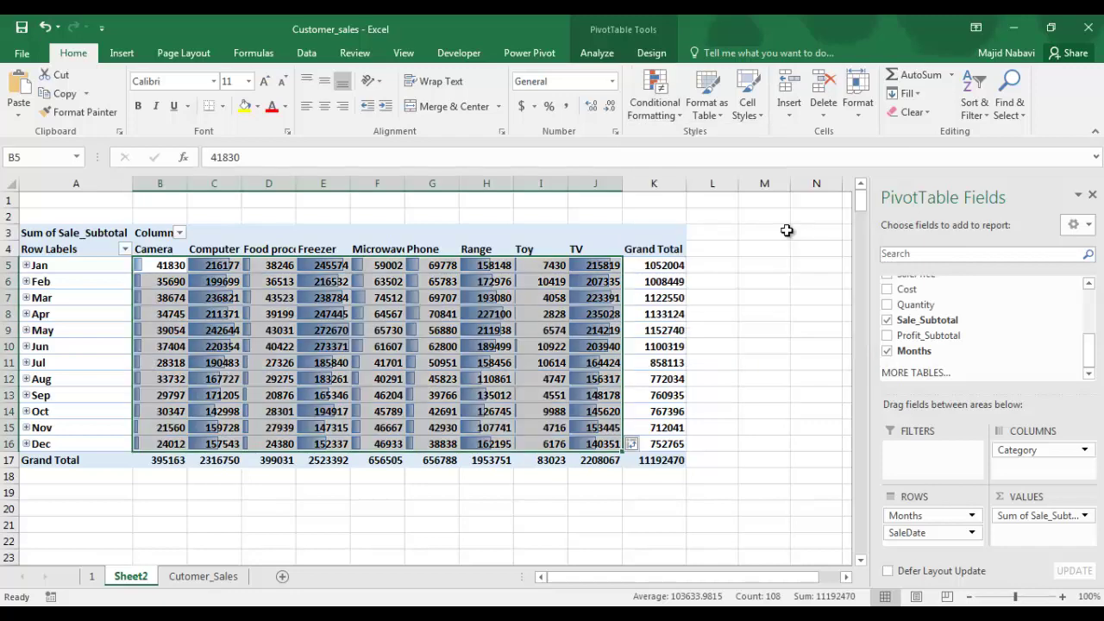
pyautogui.click(661, 444)
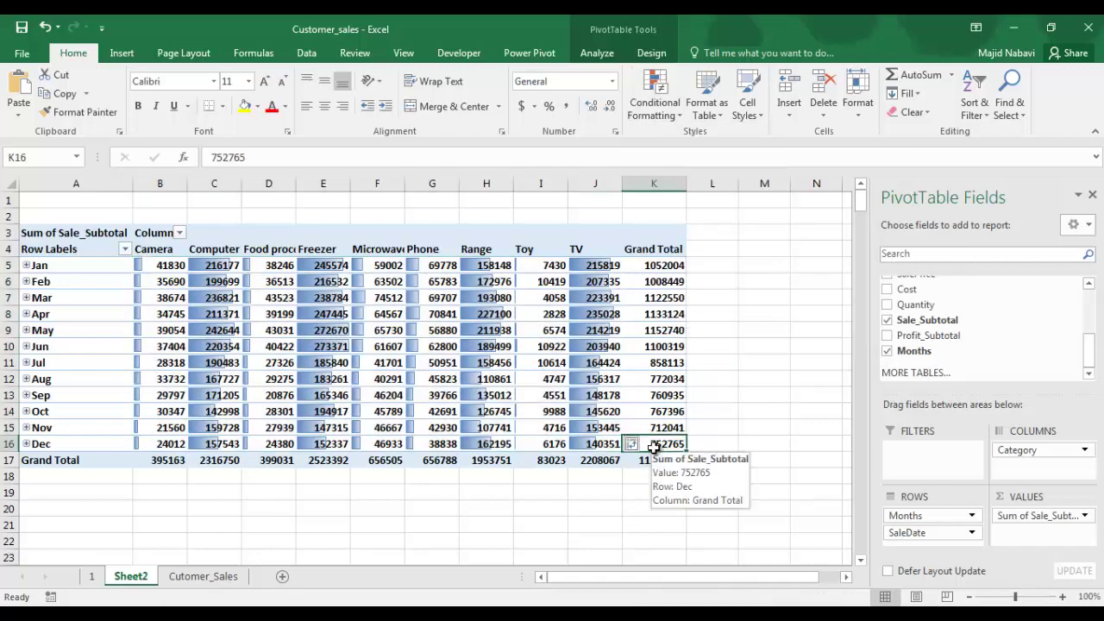
pyautogui.click(168, 497)
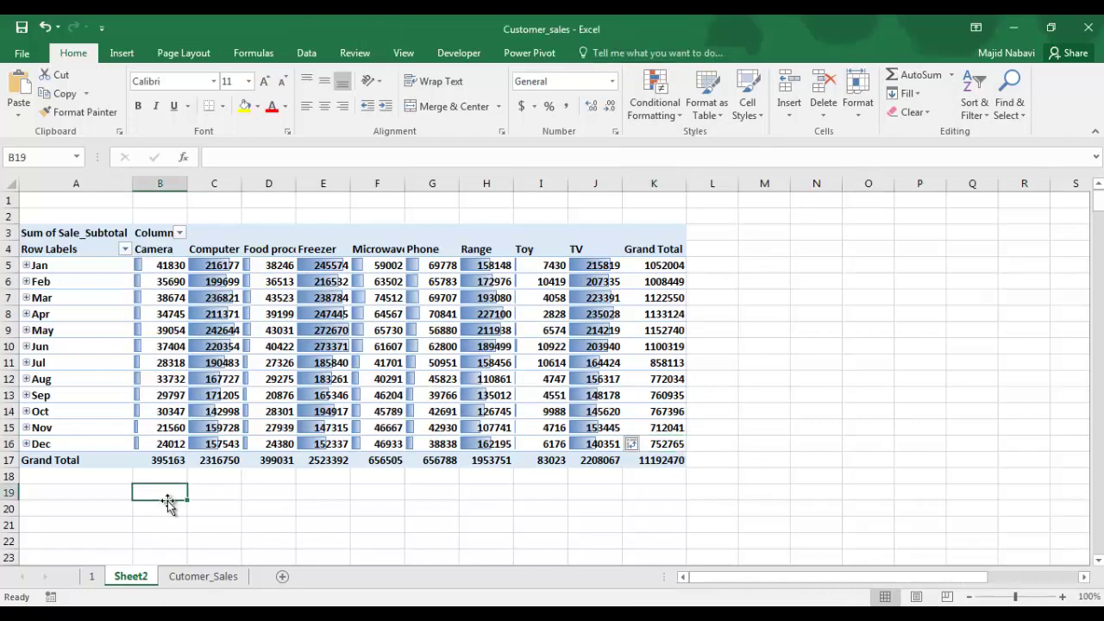
# Apply red gradient data bars to the category totals from Camera through TV in the Grand Total row (B17:J17).
pyautogui.moveTo(160, 461)
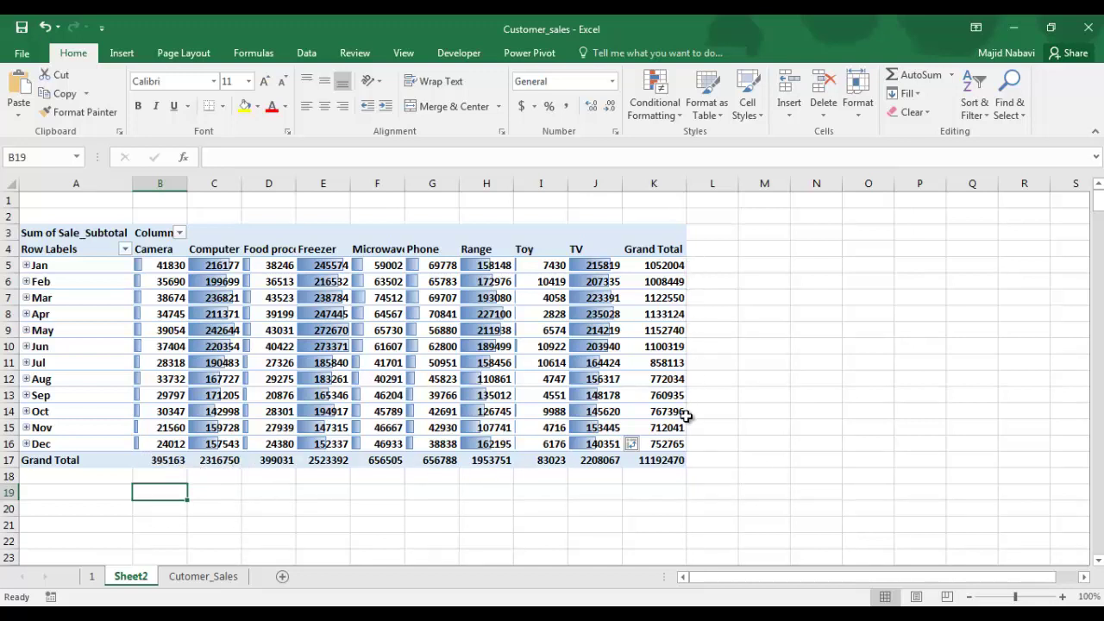
pyautogui.click(173, 461)
pyautogui.moveTo(190, 462); pyautogui.dragTo(593, 462)
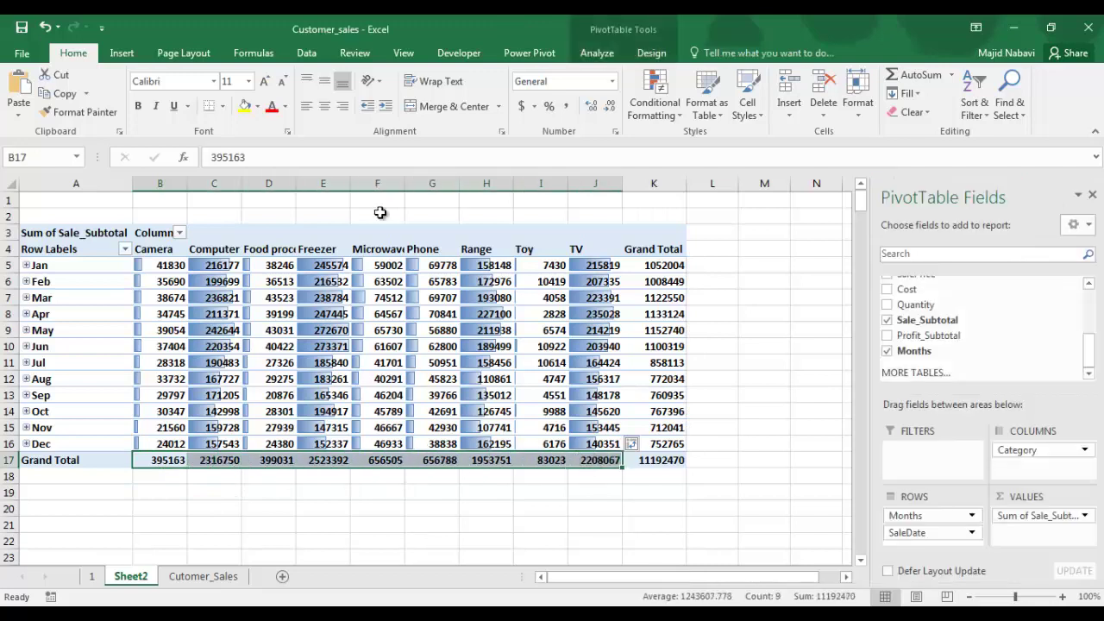
pyautogui.click(660, 111)
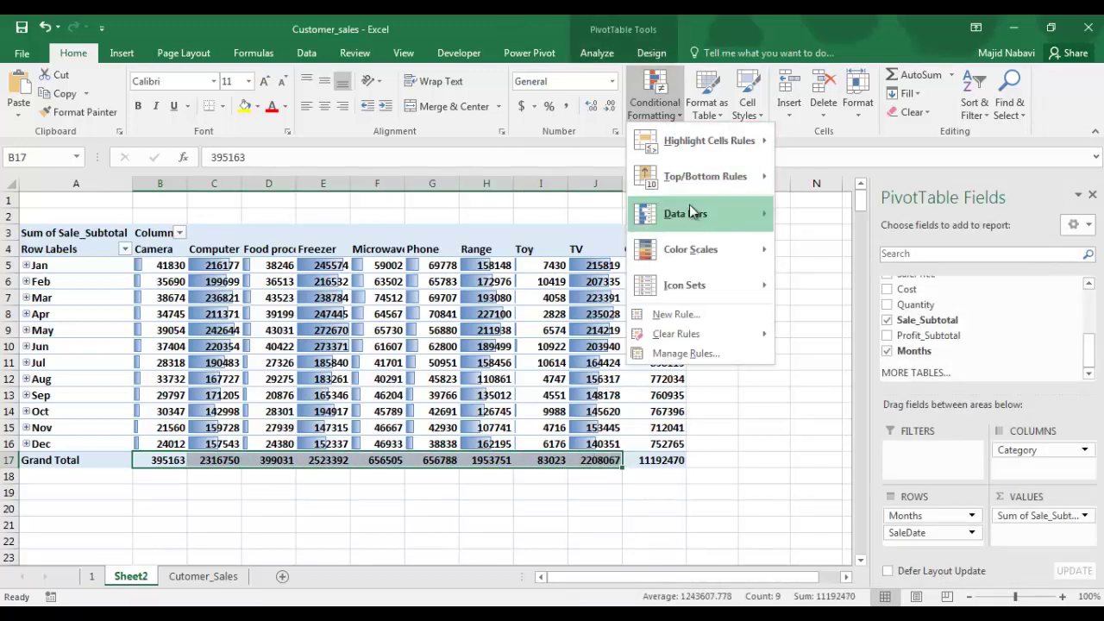
pyautogui.moveTo(698, 221)
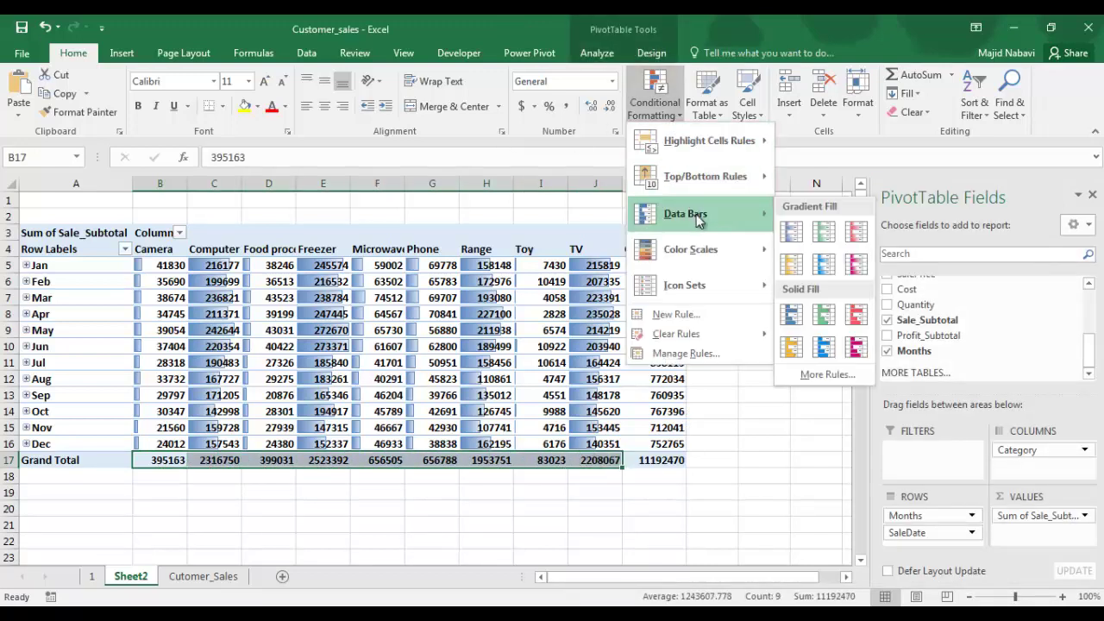
pyautogui.click(858, 233)
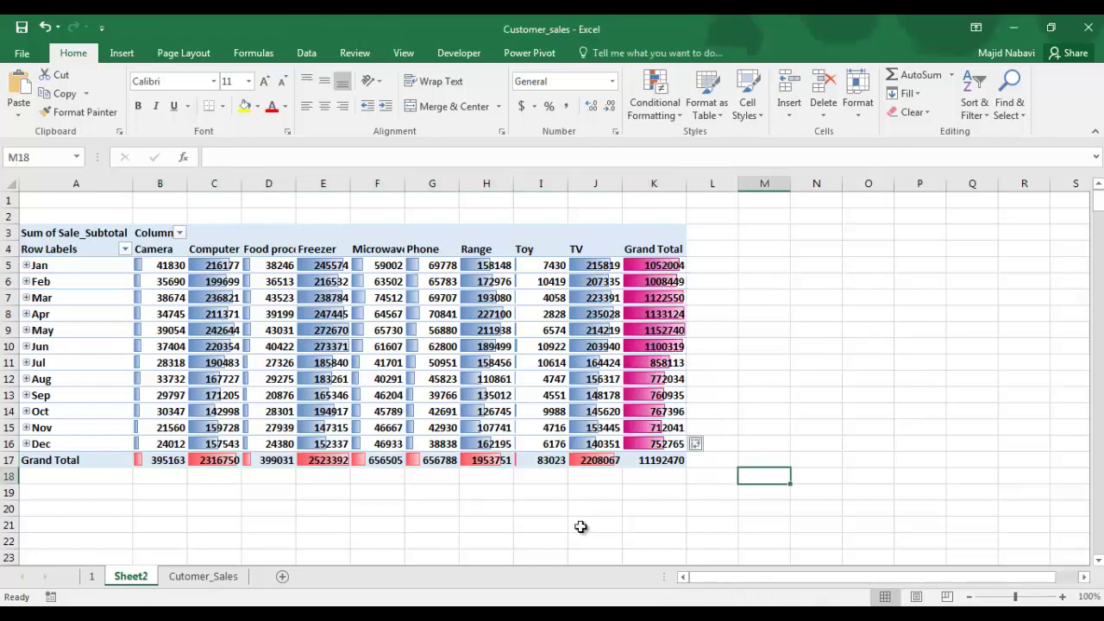
# Undo the last data bars and apply magenta gradient data bars to the monthly values in the Grand Total column (K5:K16).
pyautogui.hotkey('ctrl', 'z')
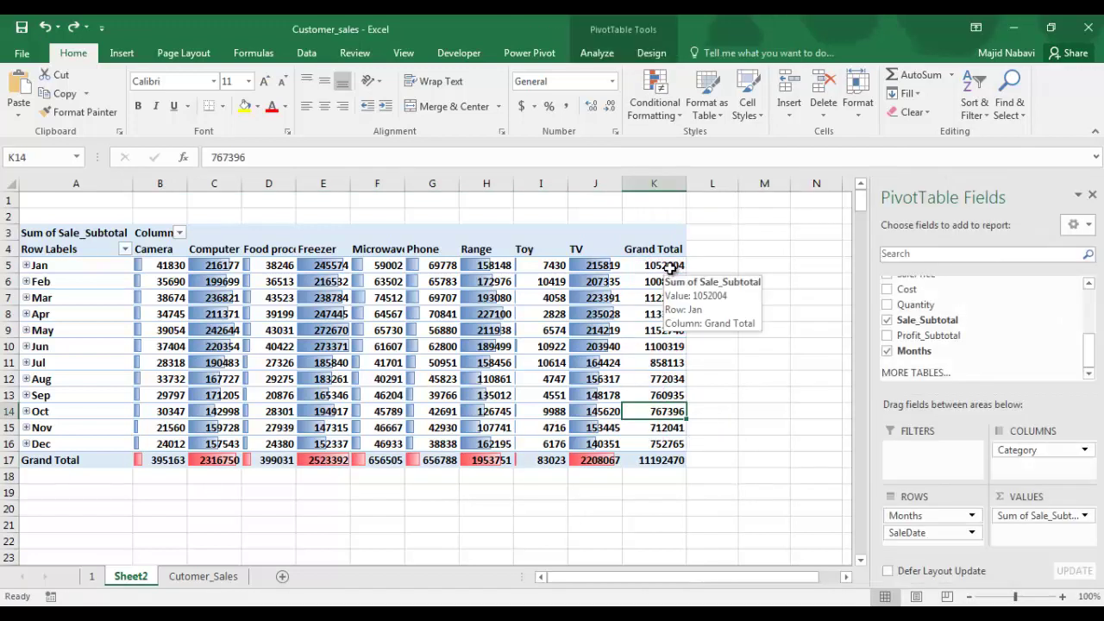
pyautogui.moveTo(670, 270); pyautogui.dragTo(664, 442)
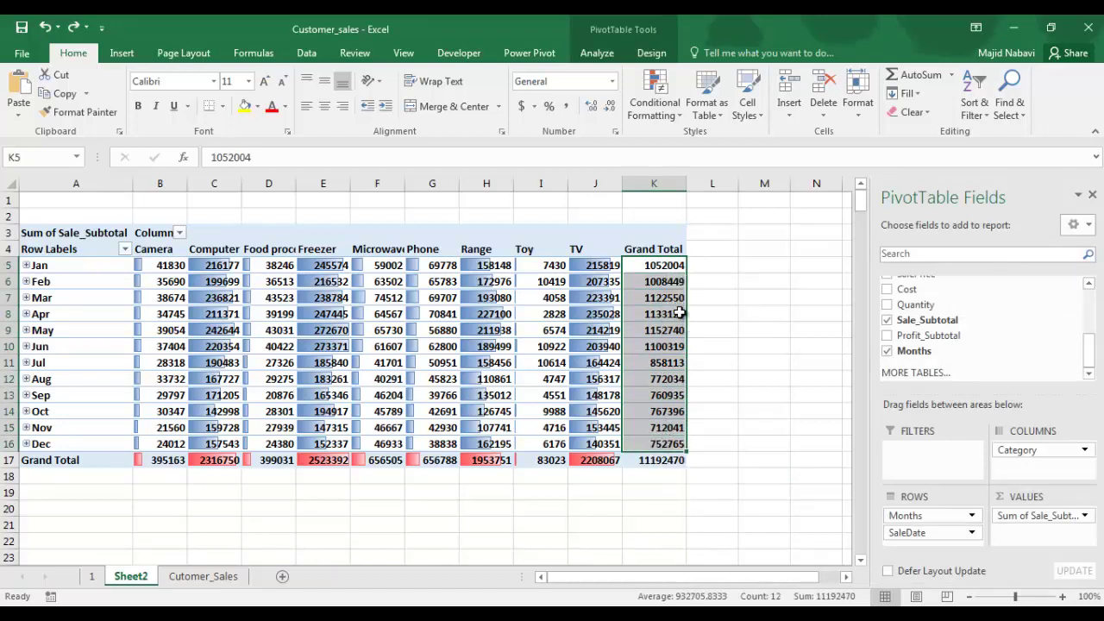
pyautogui.click(673, 115)
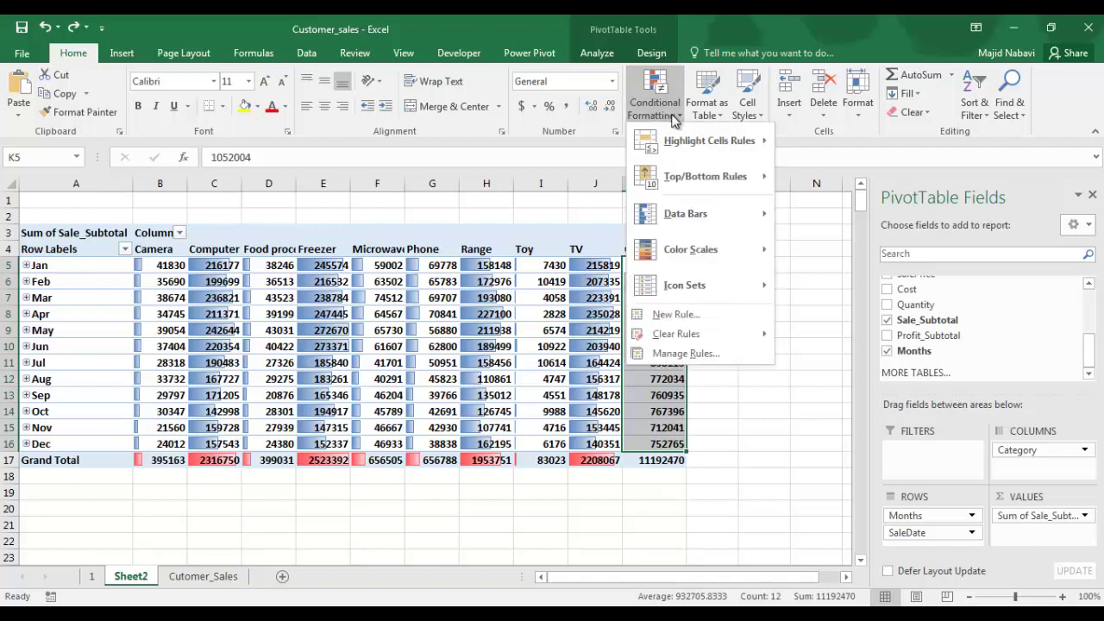
pyautogui.moveTo(690, 216)
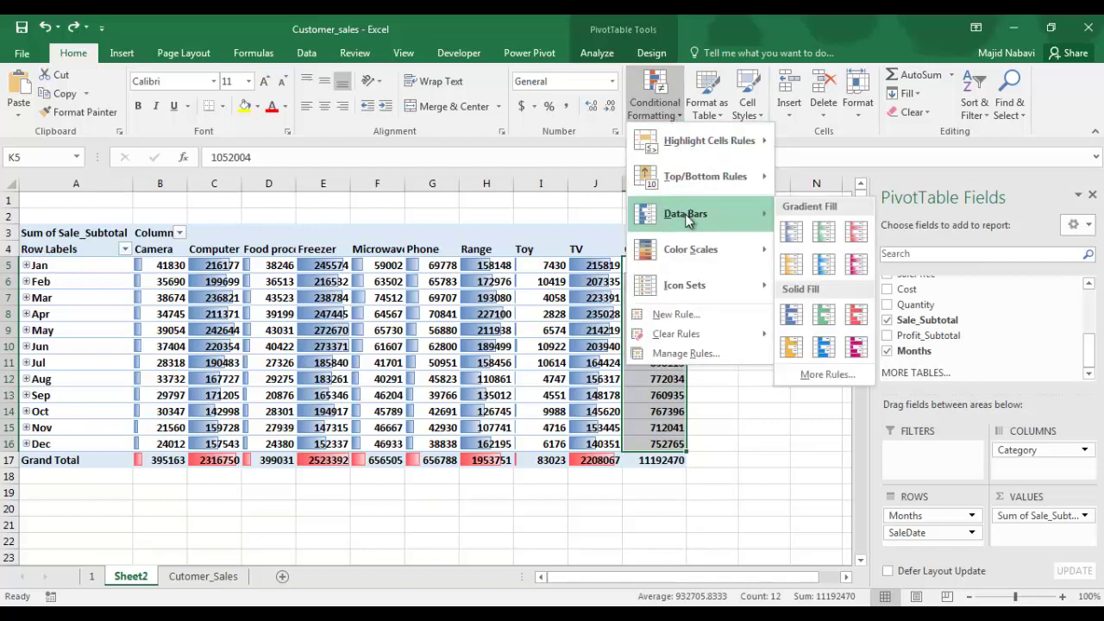
pyautogui.click(858, 267)
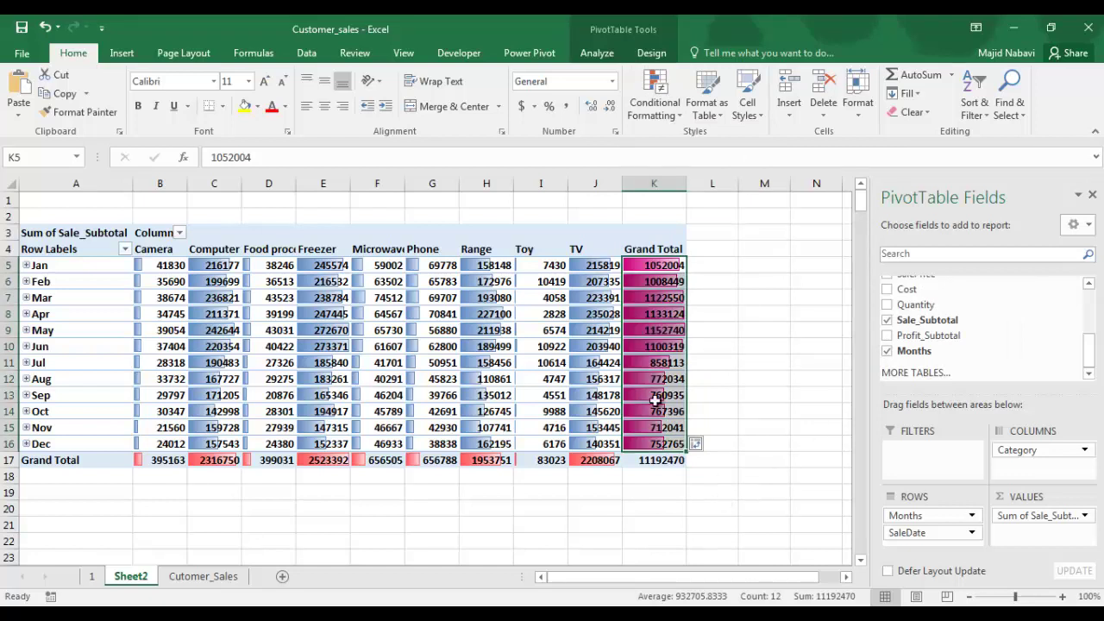
# Edit the magenta data bar rule for the Grand Total column so its cells show only the bars.
pyautogui.moveTo(637, 266)
pyautogui.click(678, 115)
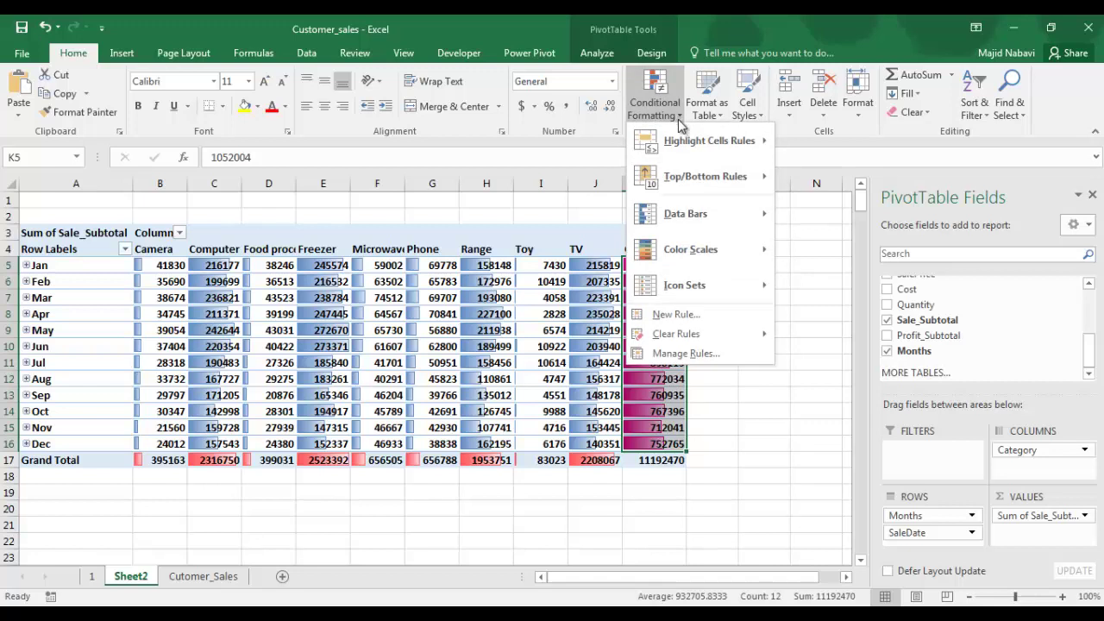
pyautogui.click(697, 353)
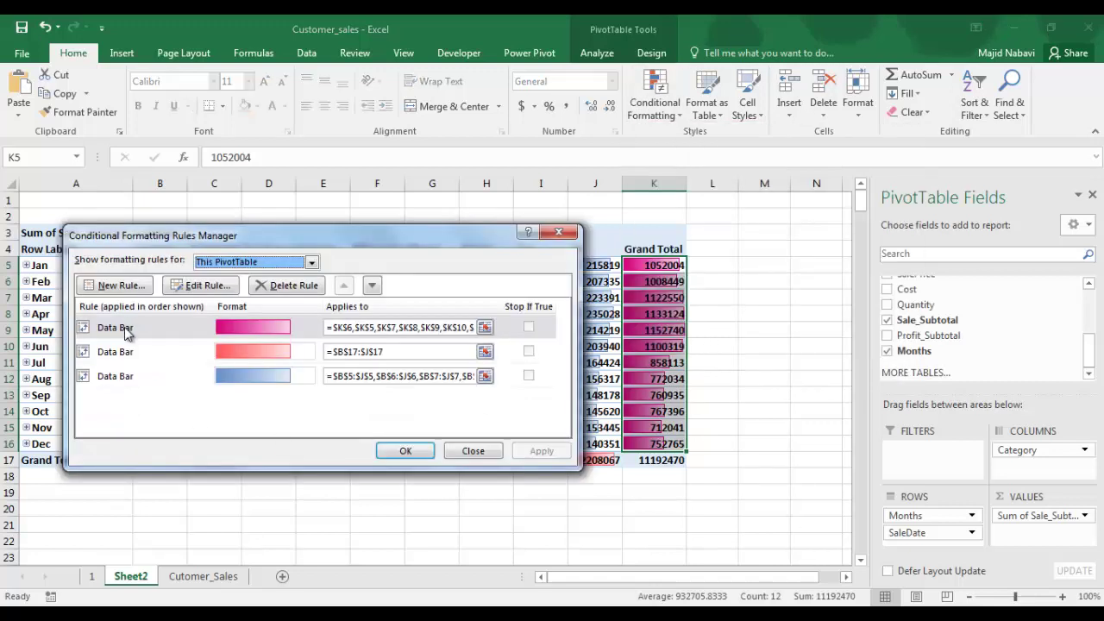
pyautogui.click(127, 332)
pyautogui.click(195, 293)
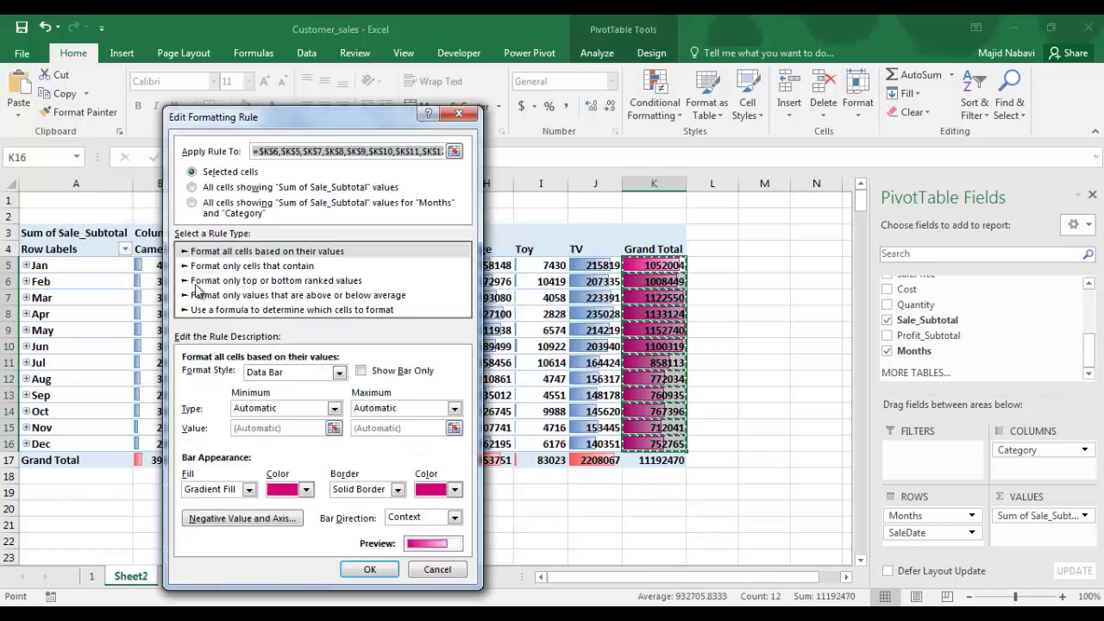
pyautogui.moveTo(300, 116); pyautogui.dragTo(414, 100)
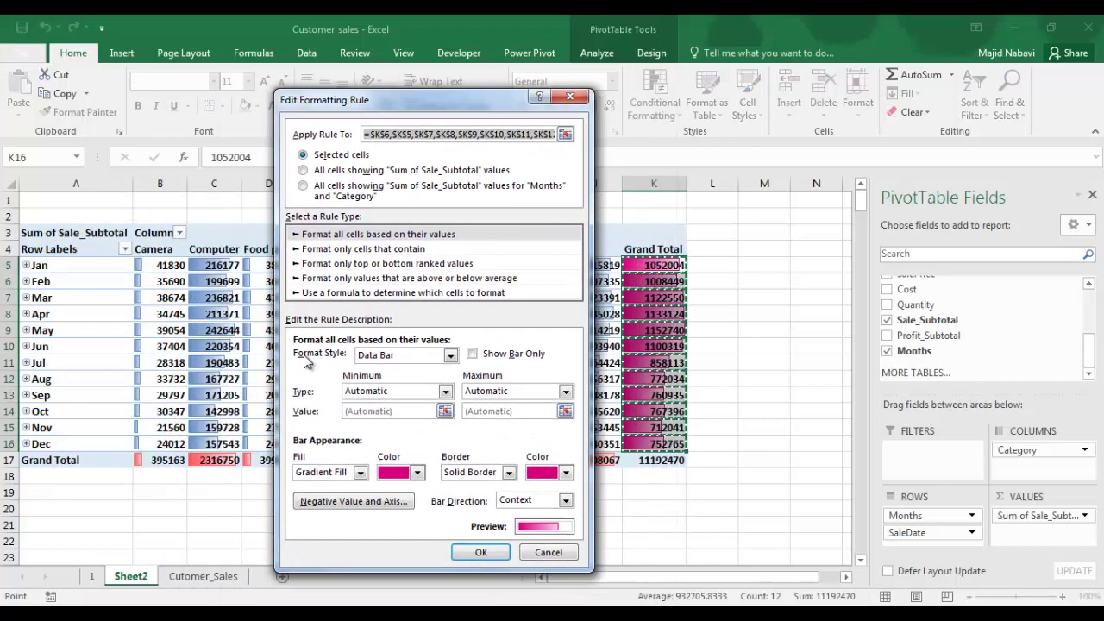
pyautogui.click(471, 356)
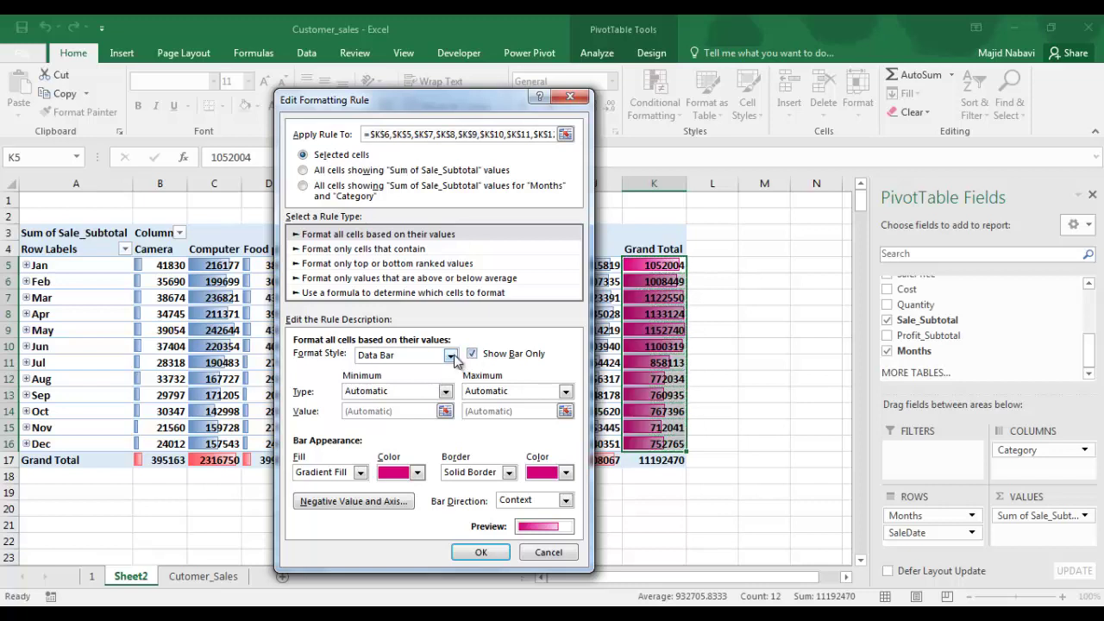
pyautogui.click(483, 552)
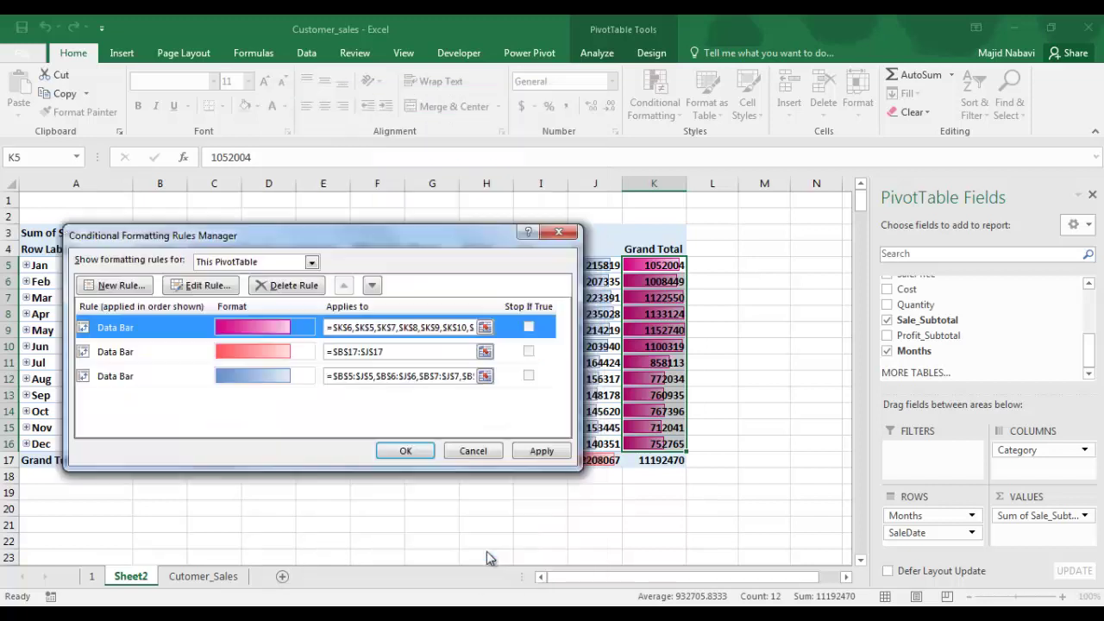
pyautogui.click(540, 451)
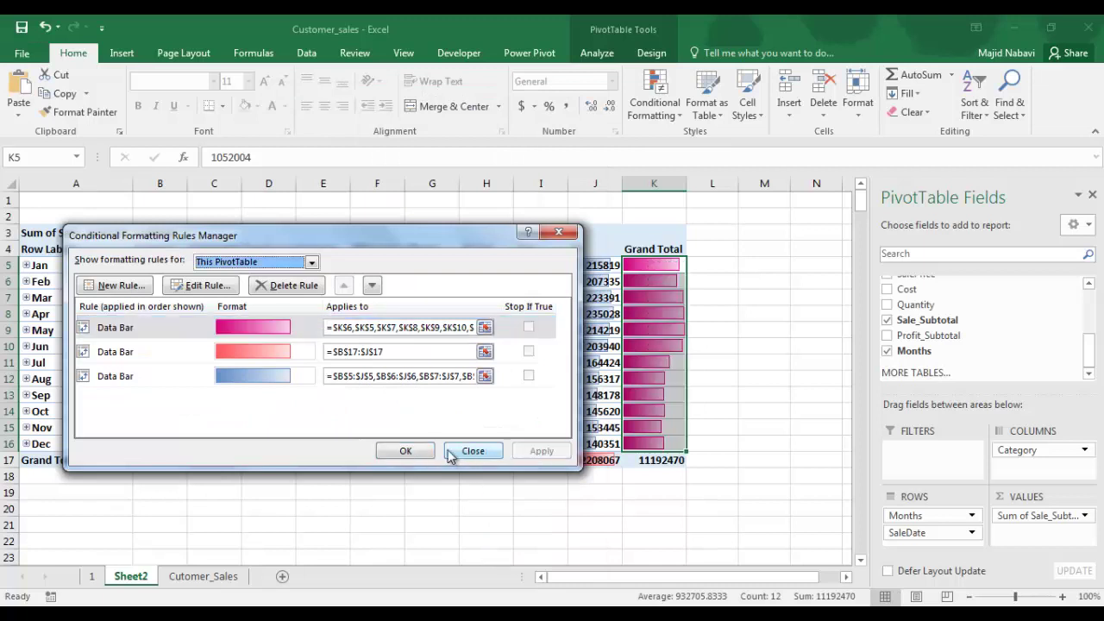
pyautogui.click(409, 450)
pyautogui.click(657, 498)
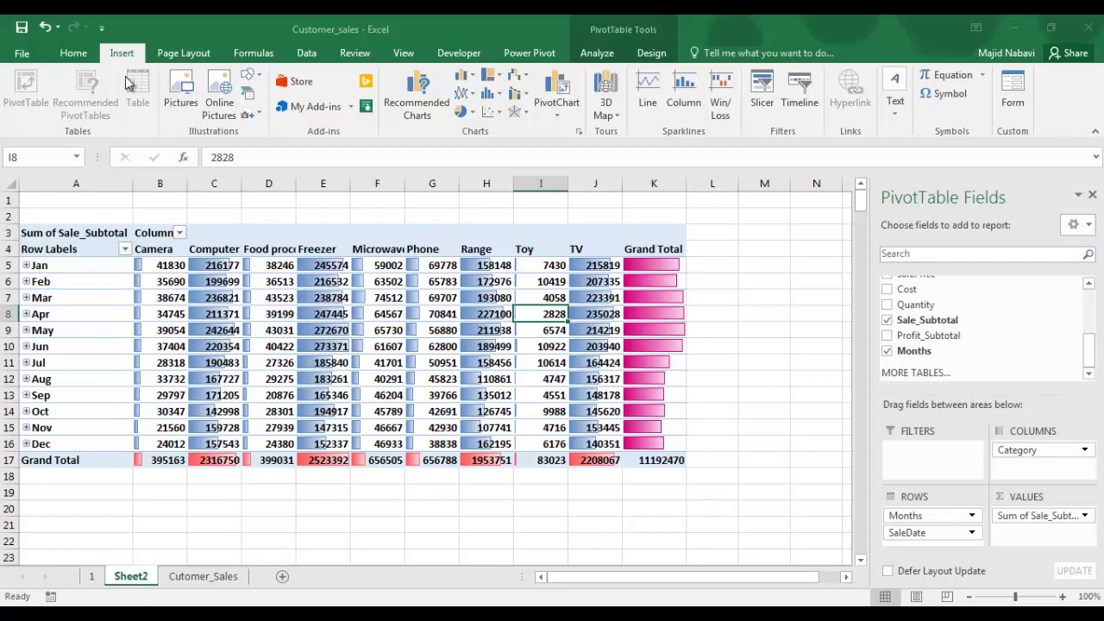
# Insert a Radar with Markers PivotChart from the sales subtotal PivotTable and move it slightly lower on the sheet.
pyautogui.click(559, 116)
pyautogui.click(574, 133)
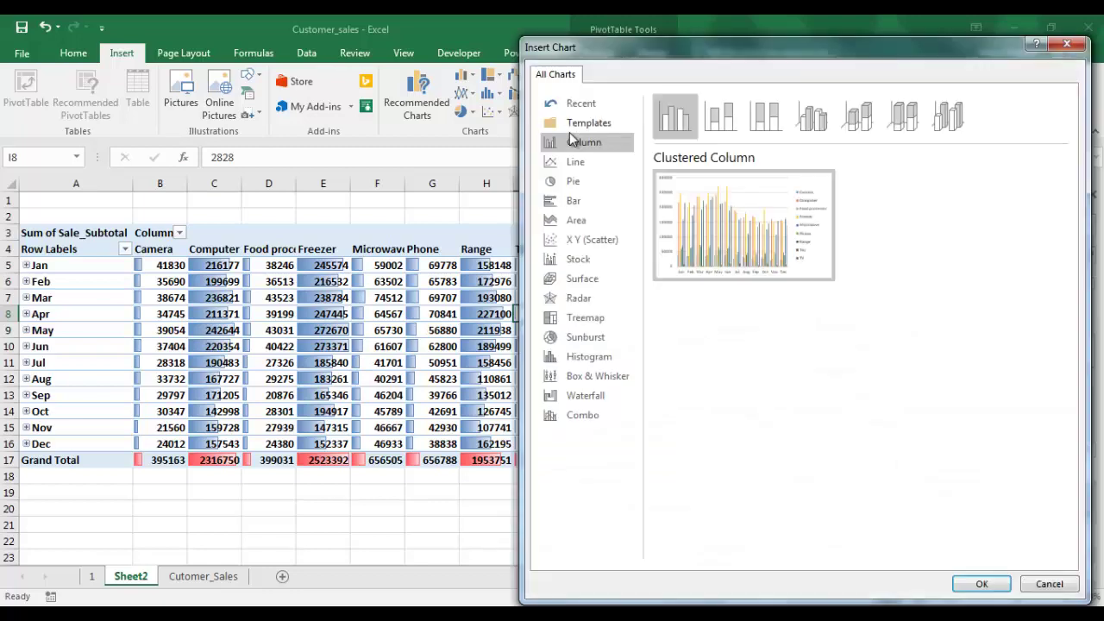
pyautogui.moveTo(698, 52); pyautogui.dragTo(598, 103)
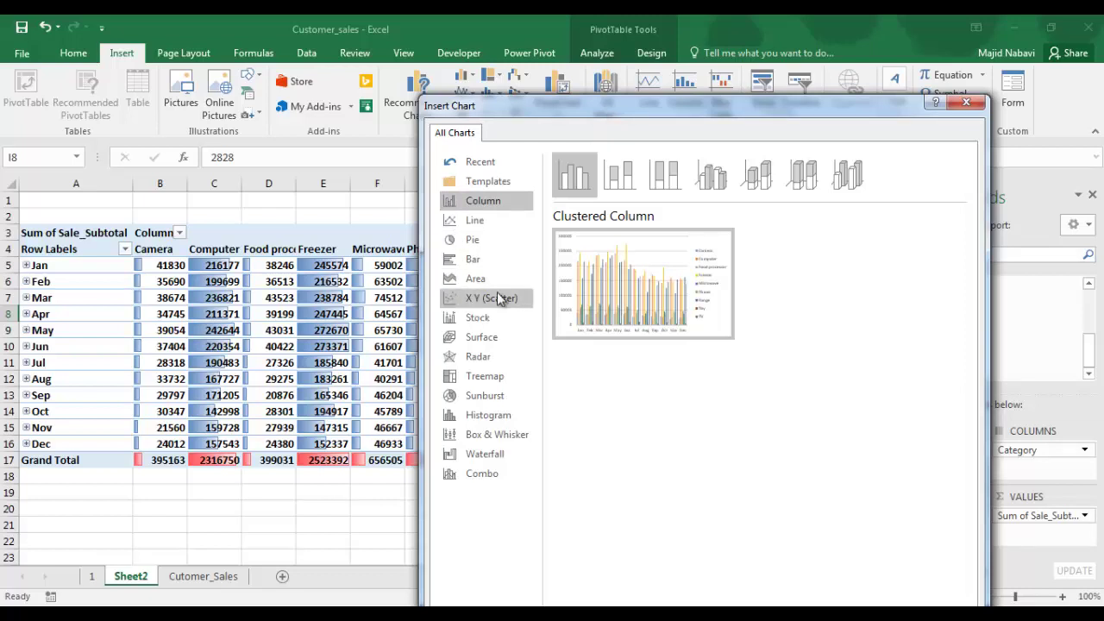
pyautogui.click(480, 358)
pyautogui.moveTo(642, 315)
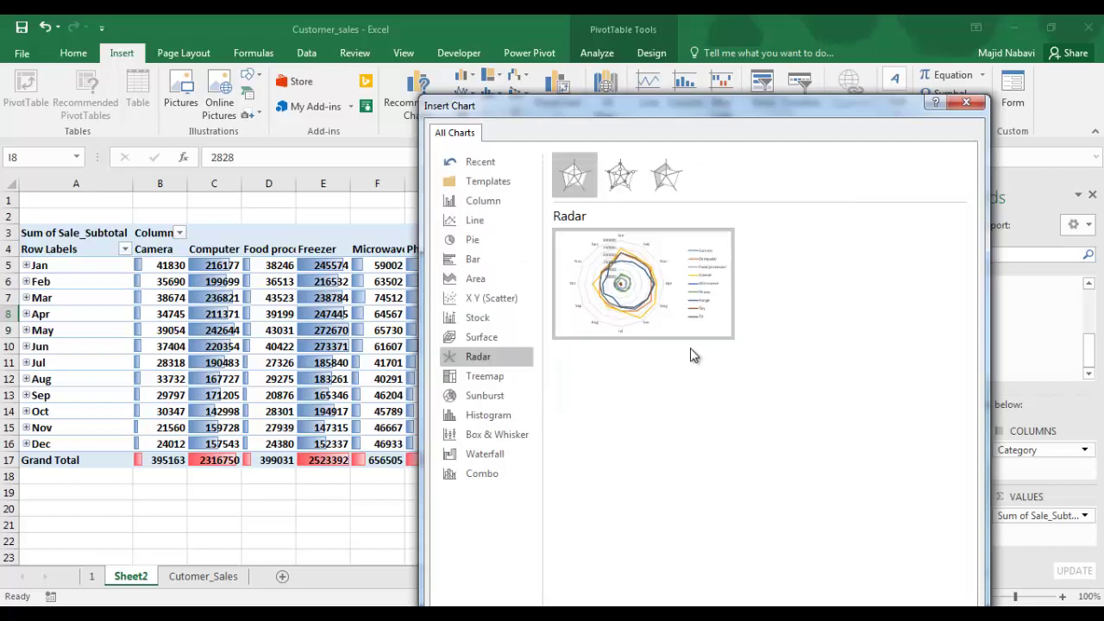
pyautogui.click(625, 177)
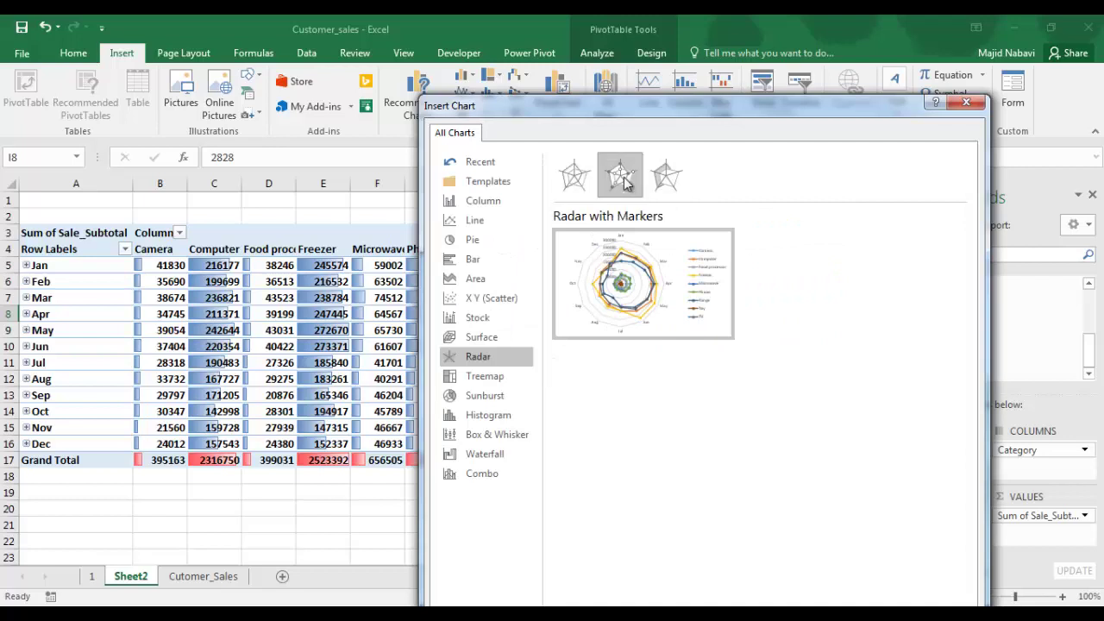
pyautogui.moveTo(667, 332)
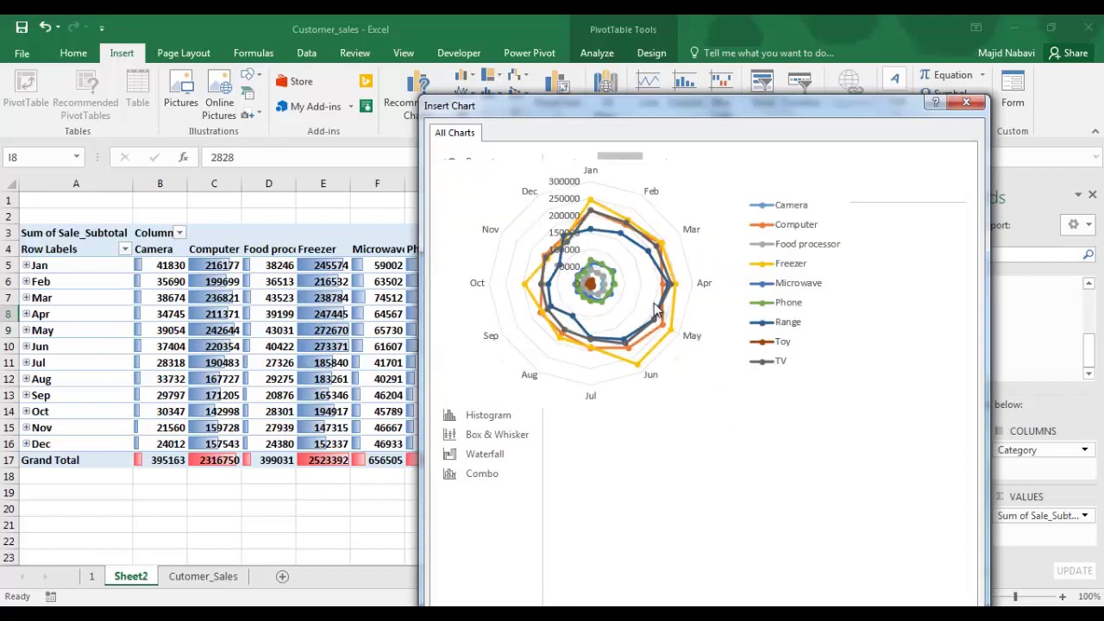
pyautogui.doubleClick(656, 310)
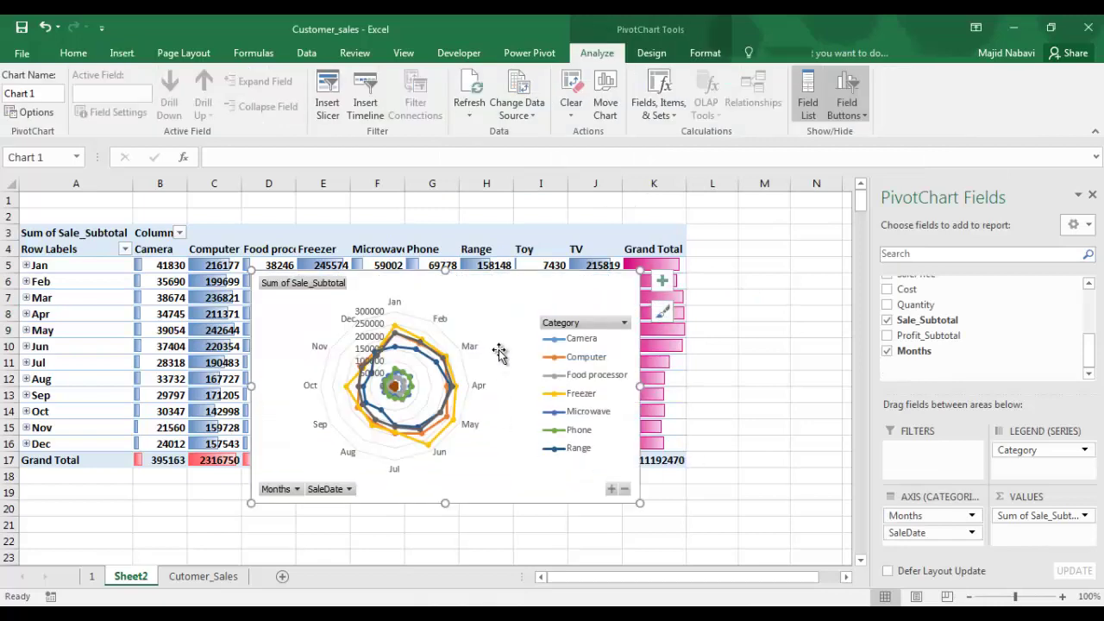
pyautogui.moveTo(543, 291); pyautogui.dragTo(539, 317)
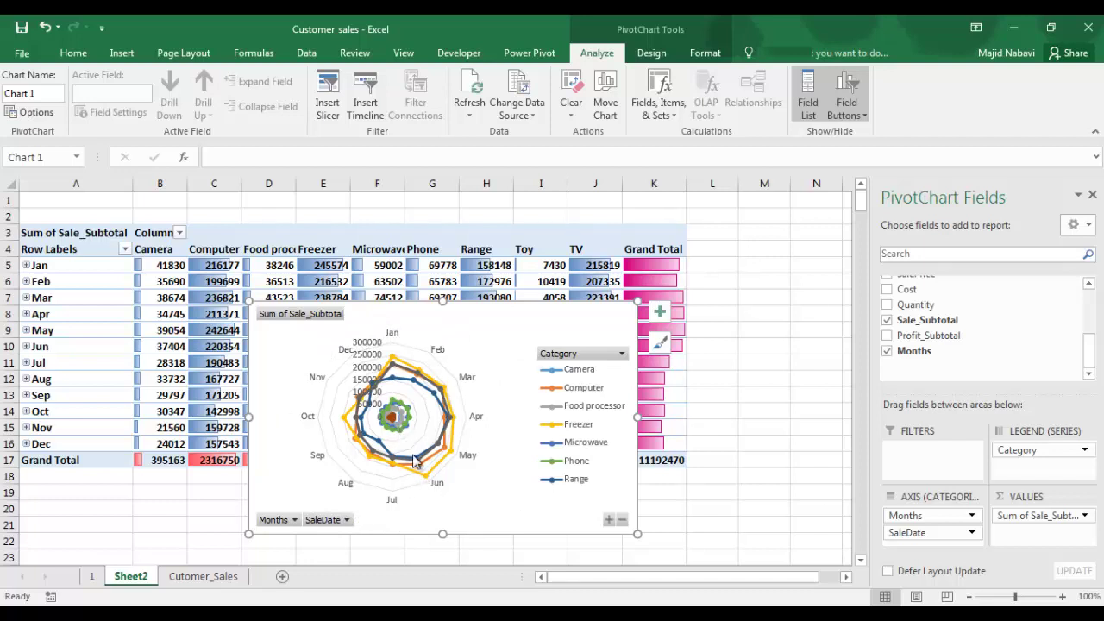
# Filter the radar chart's Category field to Freezer only and position the chart beside the PivotTable.
pyautogui.moveTo(392, 419)
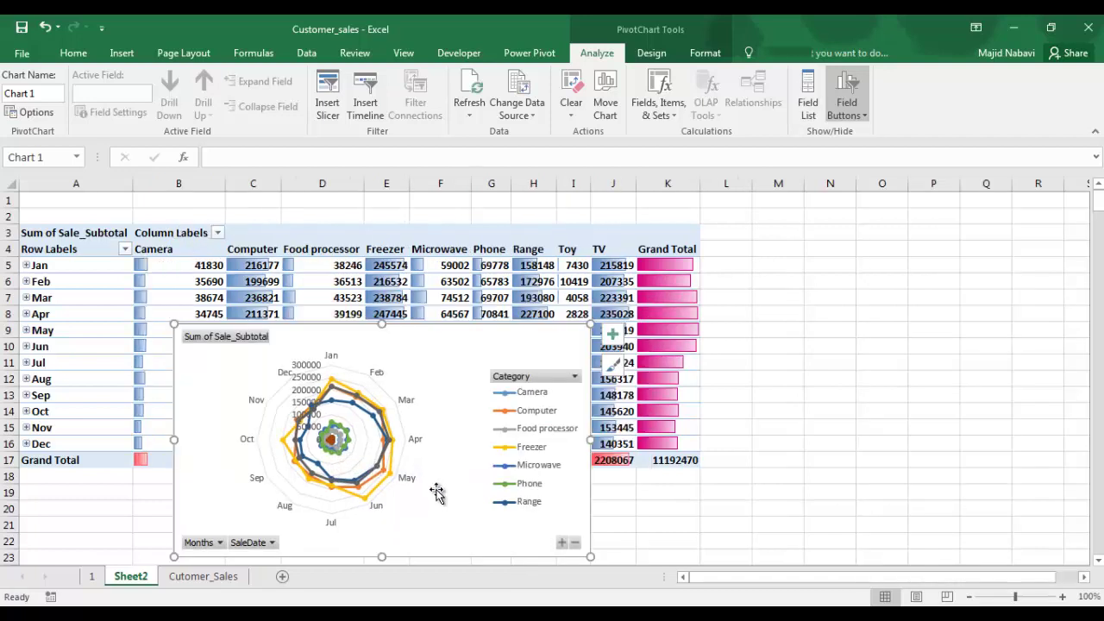
pyautogui.moveTo(499, 337); pyautogui.dragTo(496, 225)
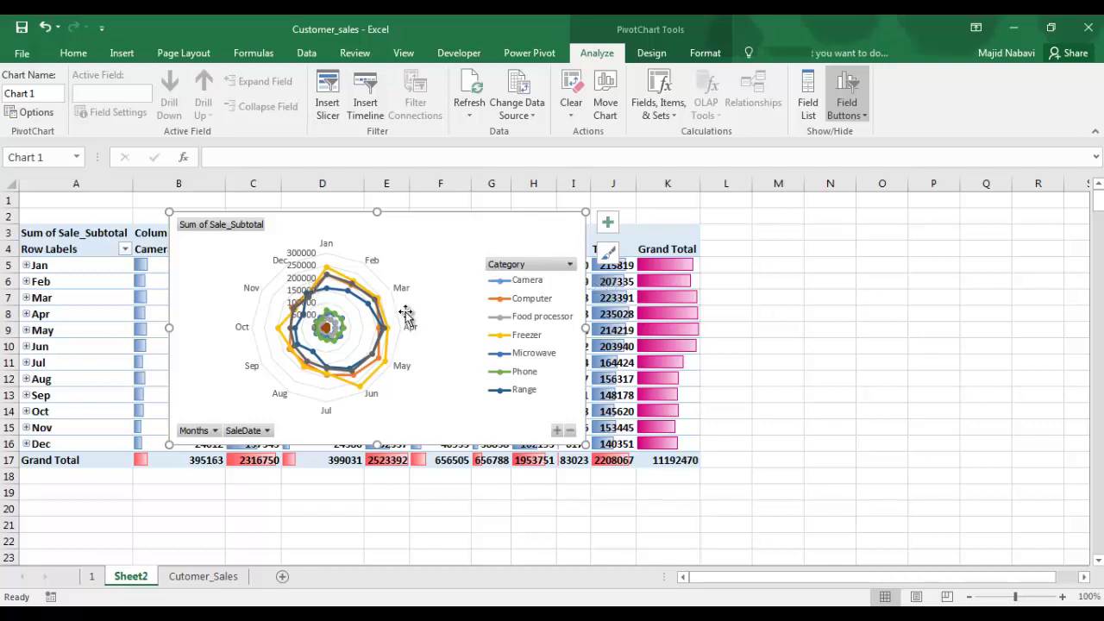
pyautogui.click(572, 266)
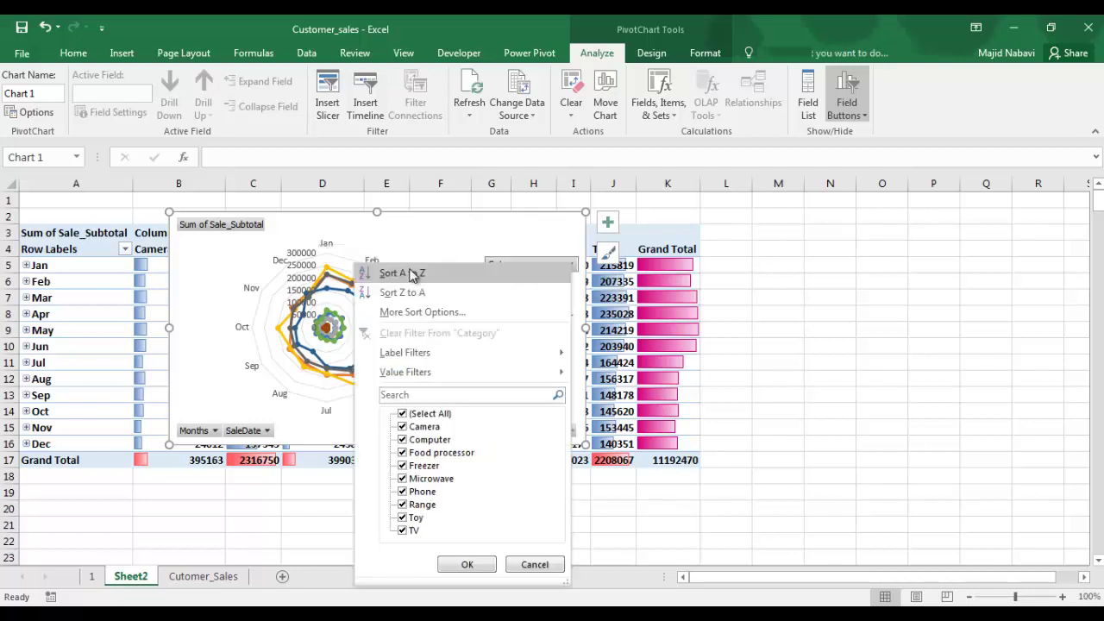
pyautogui.click(403, 415)
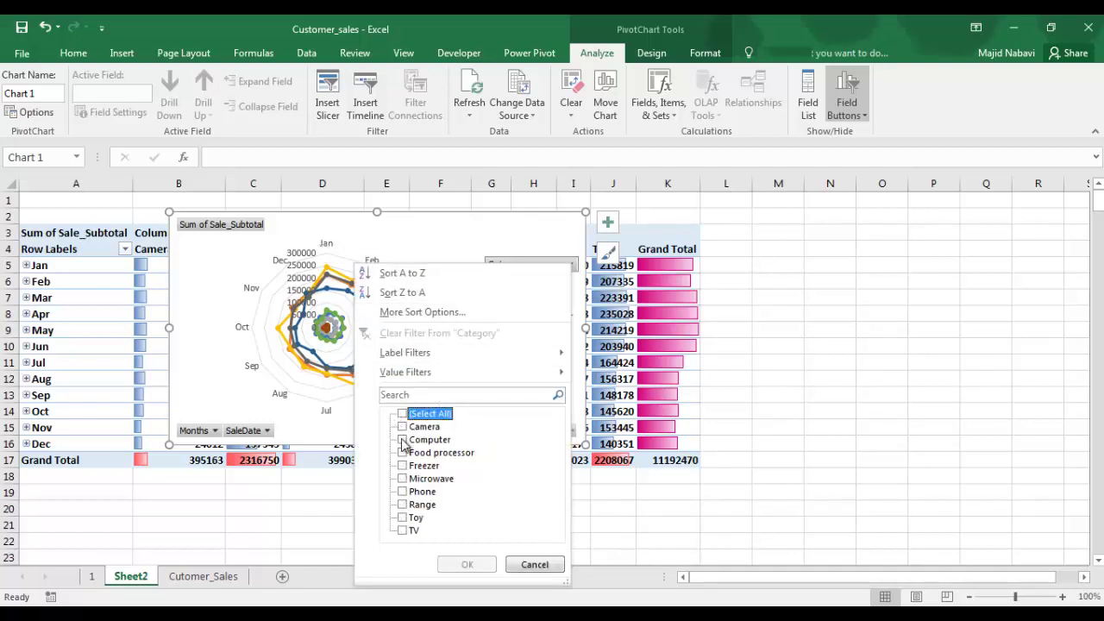
pyautogui.click(402, 465)
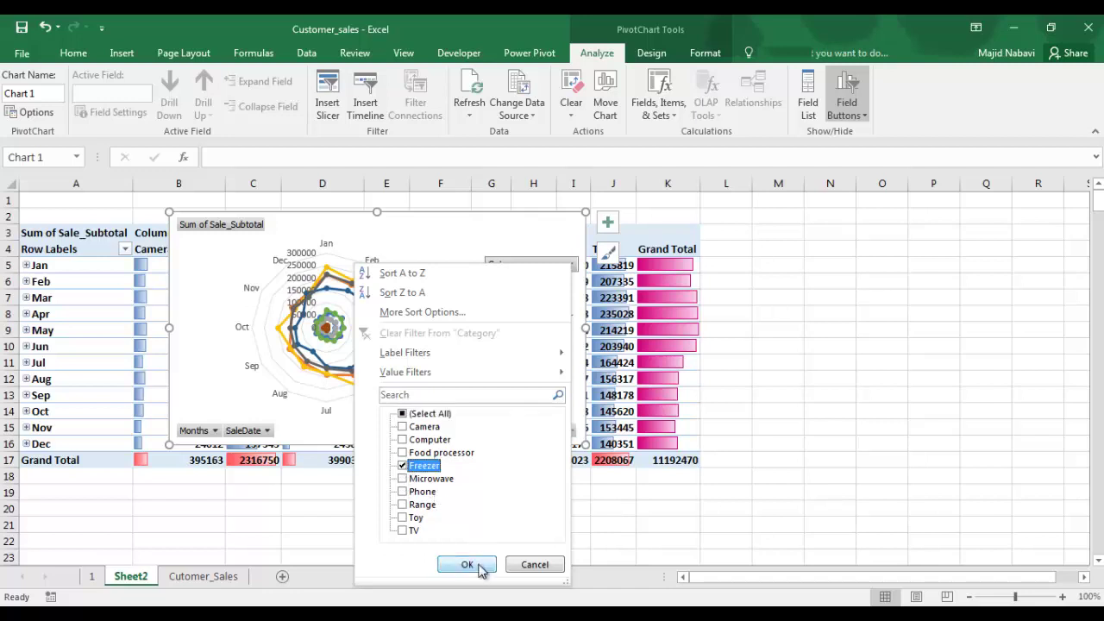
pyautogui.click(467, 565)
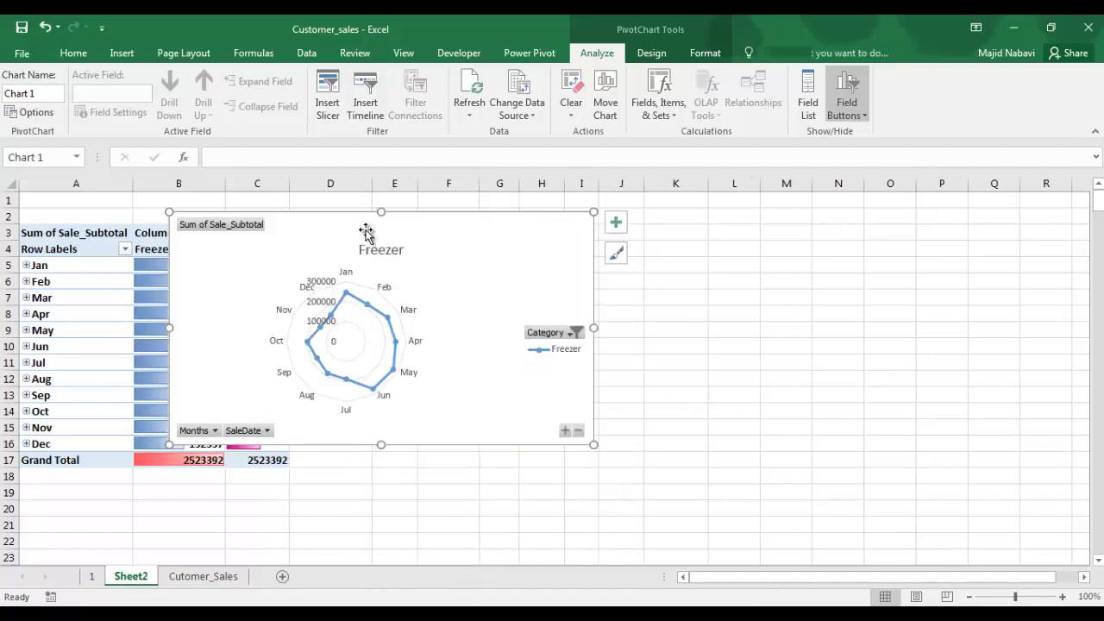
pyautogui.moveTo(337, 216)
pyautogui.mouseDown()
pyautogui.moveTo(519, 217)
pyautogui.moveTo(658, 264)
pyautogui.moveTo(517, 247)
pyautogui.moveTo(475, 153)
pyautogui.moveTo(466, 226)
pyautogui.mouseUp()
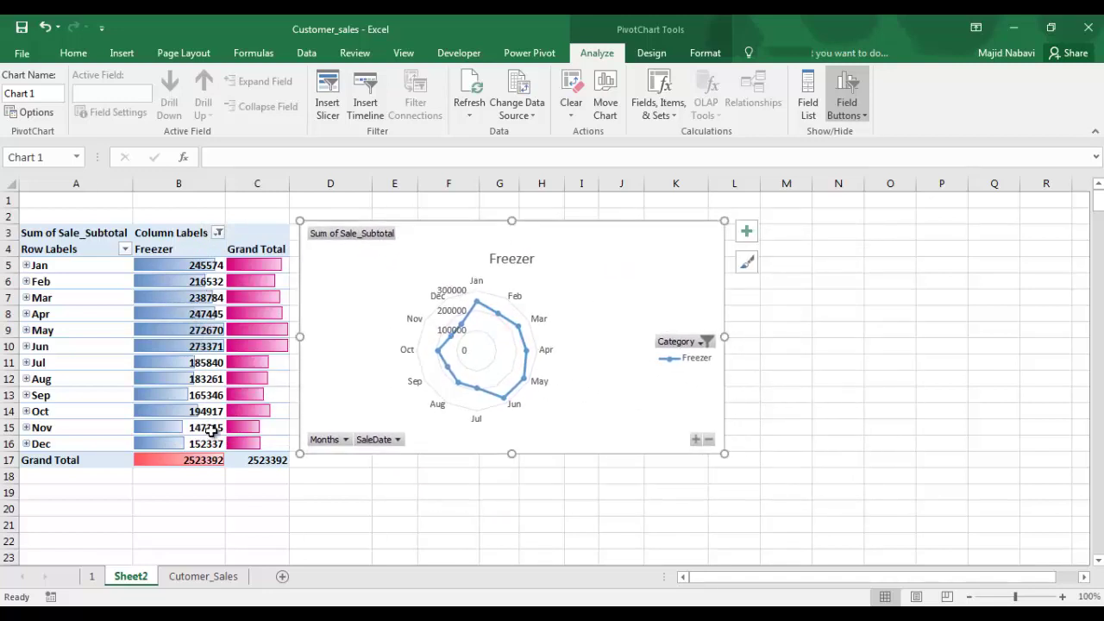
# Add Food processor to the PivotTable's Category filter alongside Freezer.
pyautogui.click(218, 233)
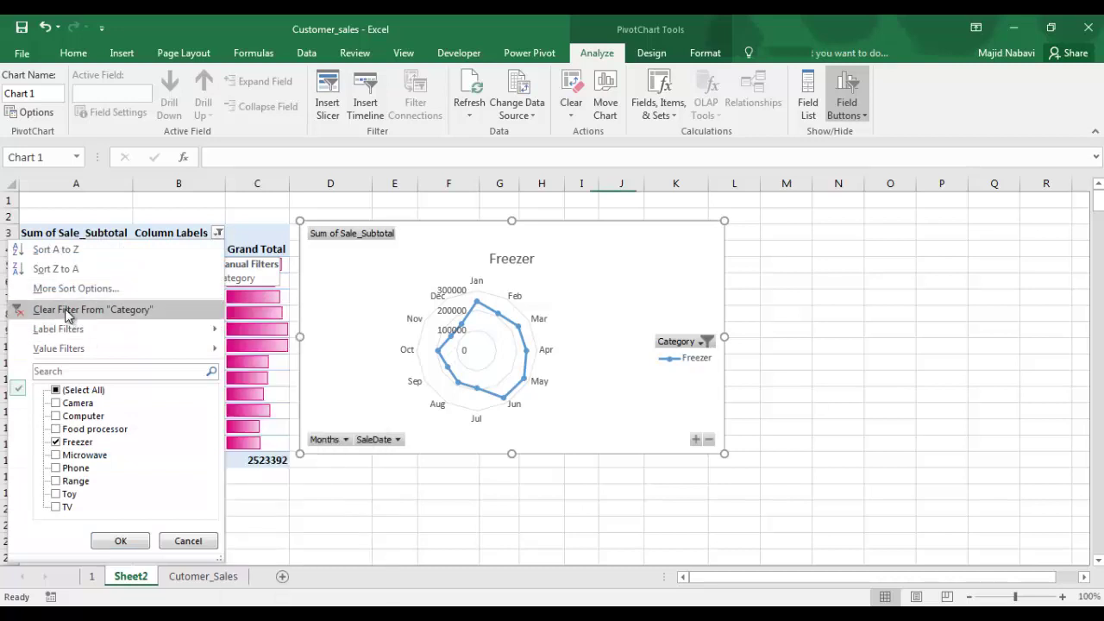
pyautogui.click(56, 430)
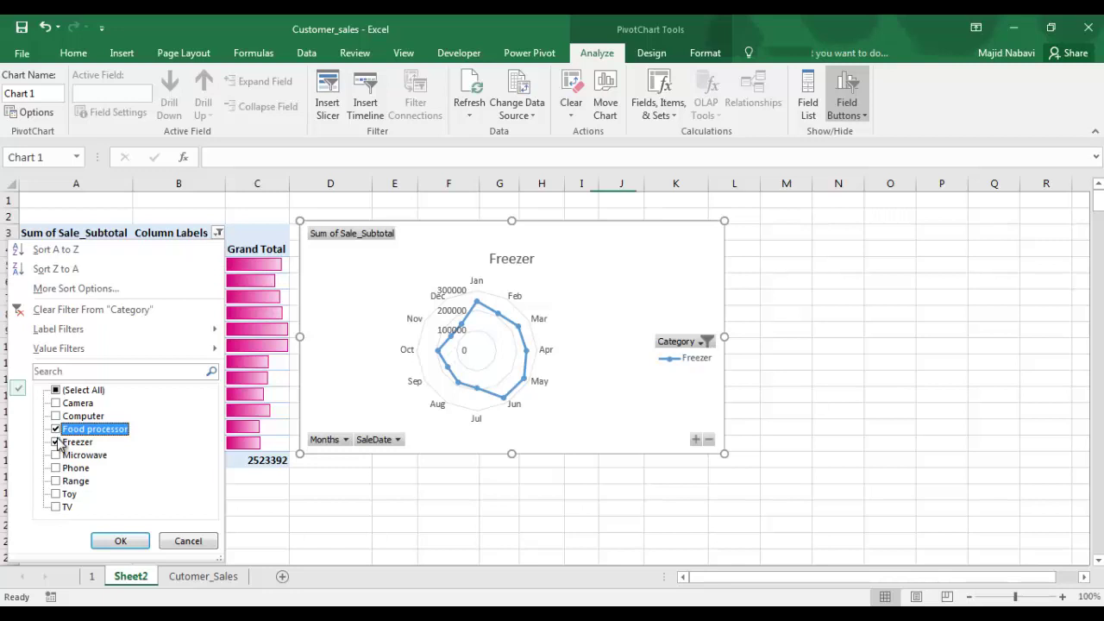
pyautogui.click(121, 541)
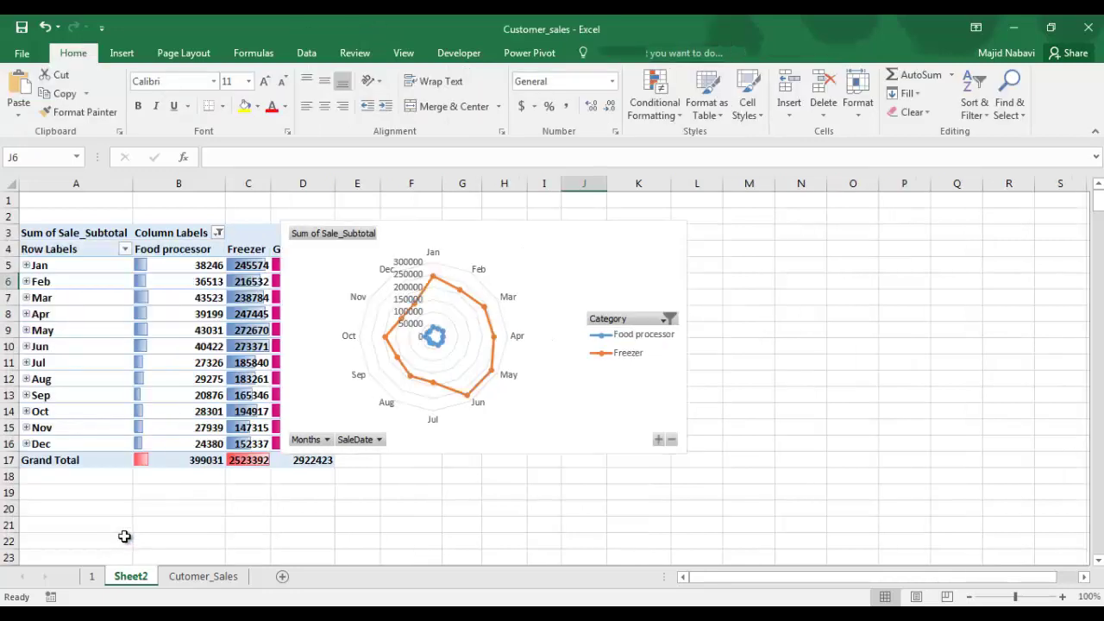
# Move the radar chart clear of the PivotTable's columns and change its chart type to Clustered Column.
pyautogui.click(418, 224)
pyautogui.moveTo(418, 225); pyautogui.dragTo(515, 232)
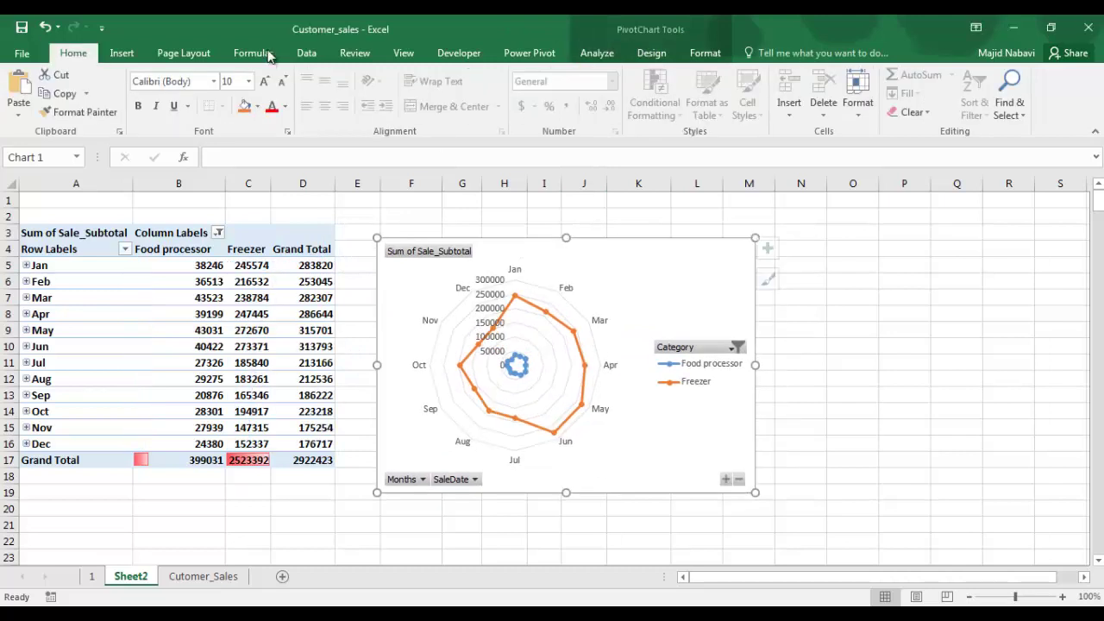
pyautogui.rightClick(645, 283)
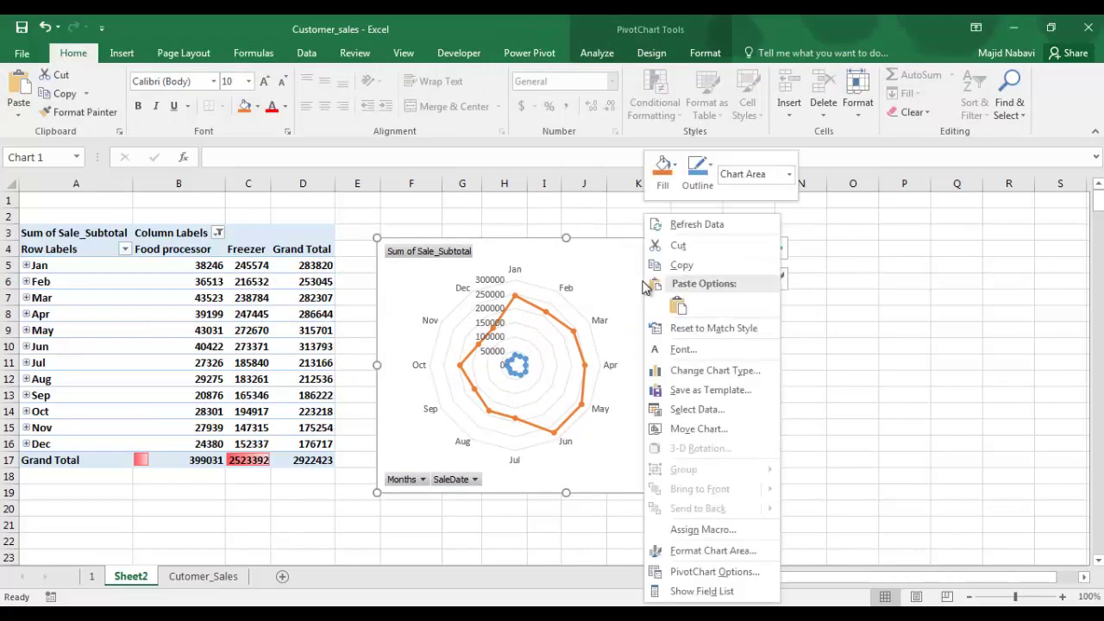
pyautogui.click(694, 370)
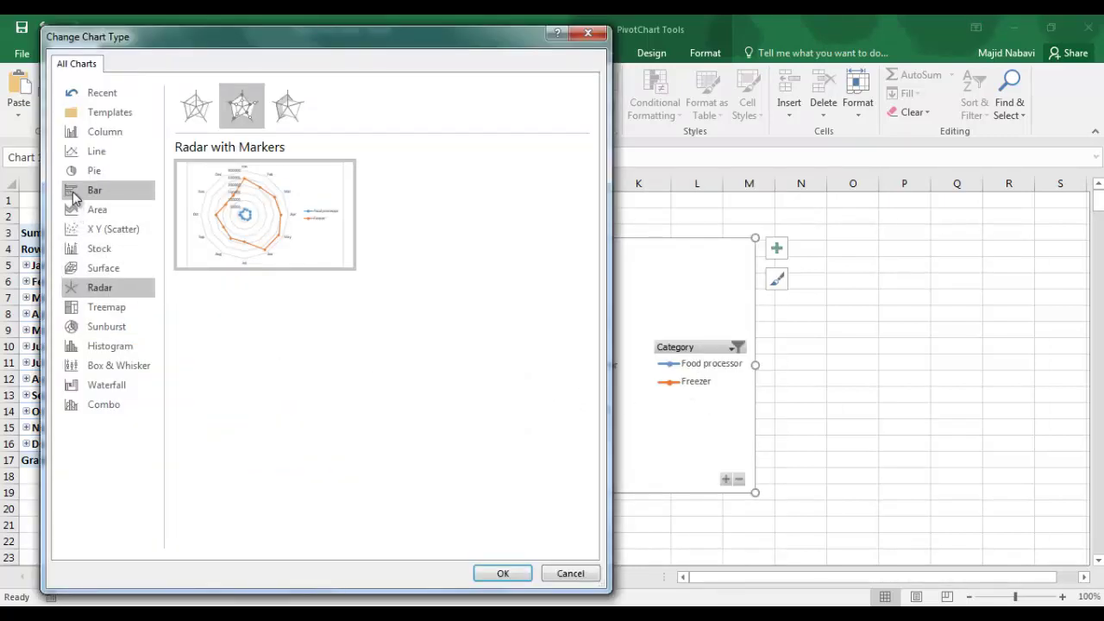
pyautogui.click(93, 135)
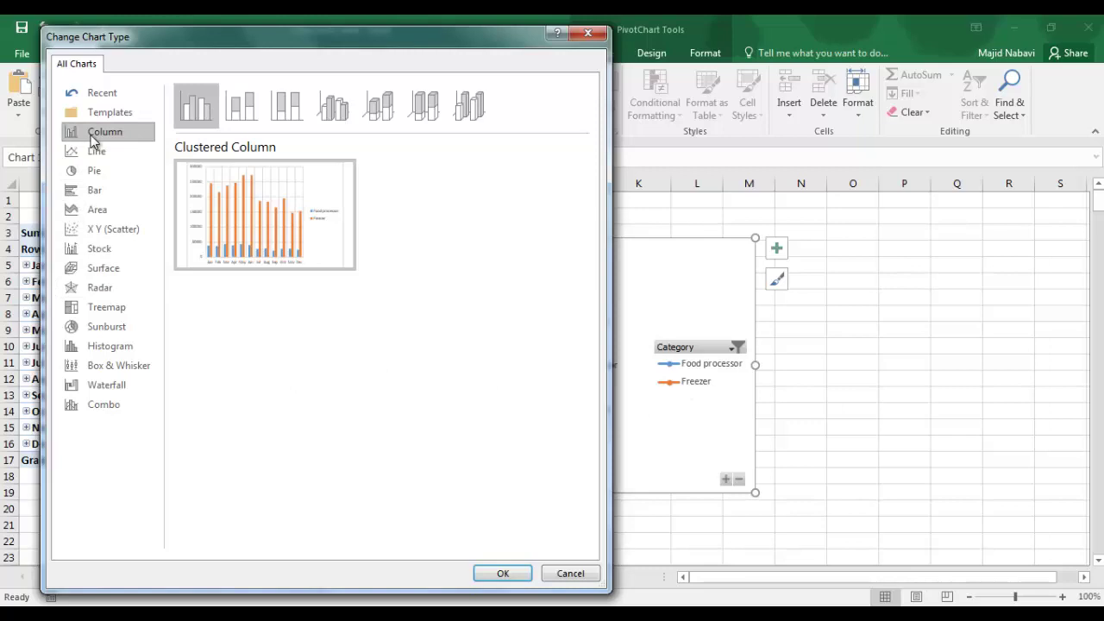
pyautogui.click(504, 574)
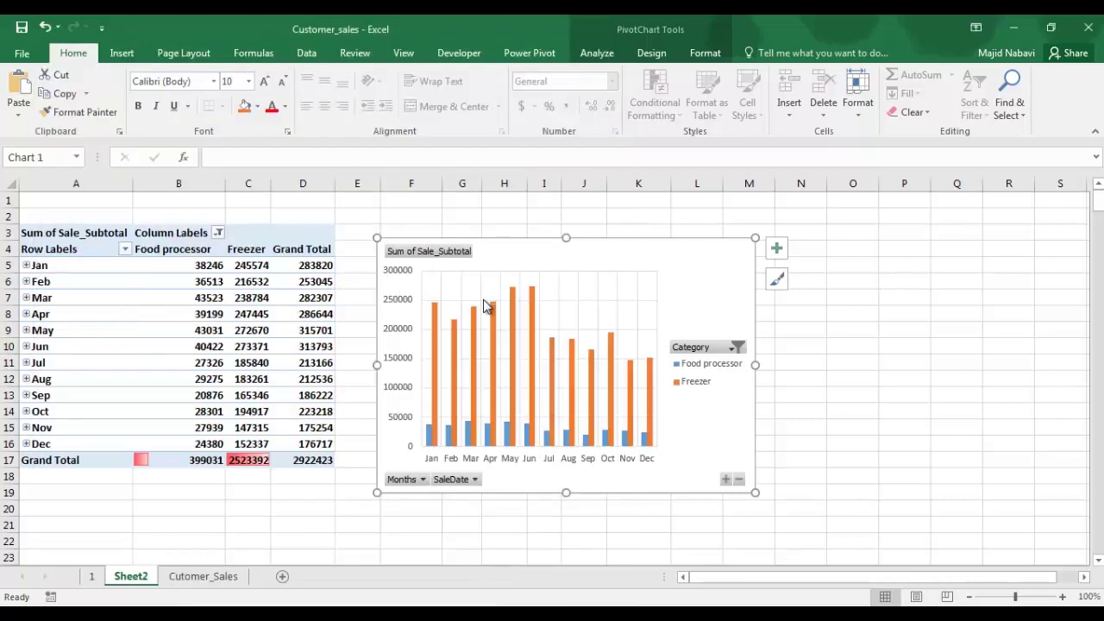
# Try the 3-D Surface type on the PivotChart and switch it back to Clustered Column.
pyautogui.rightClick(686, 285)
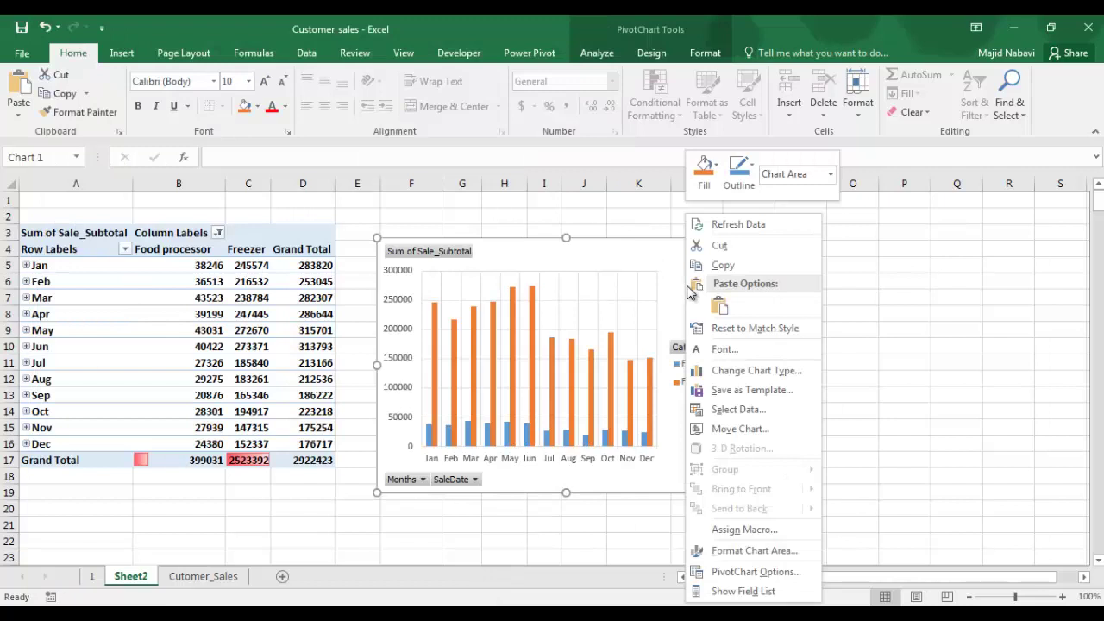
pyautogui.click(726, 372)
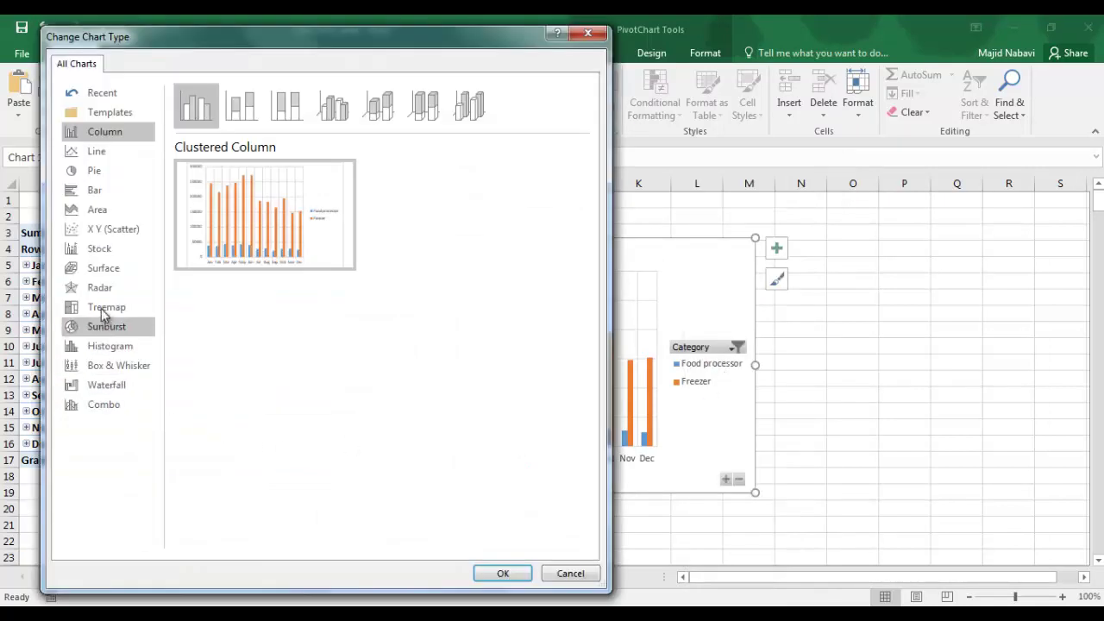
pyautogui.click(97, 266)
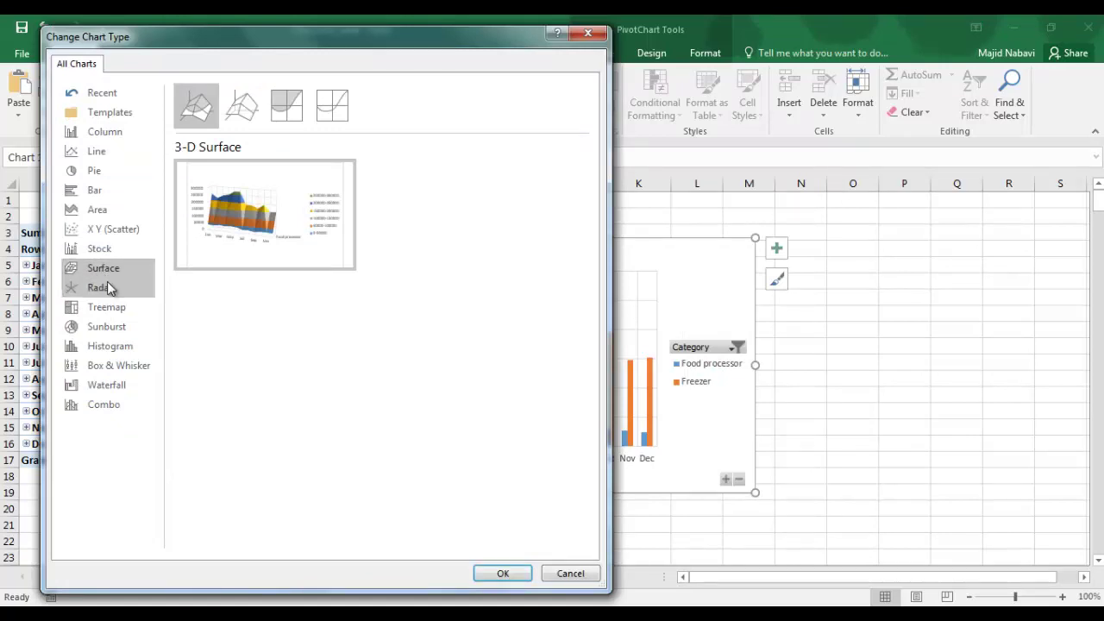
pyautogui.click(500, 575)
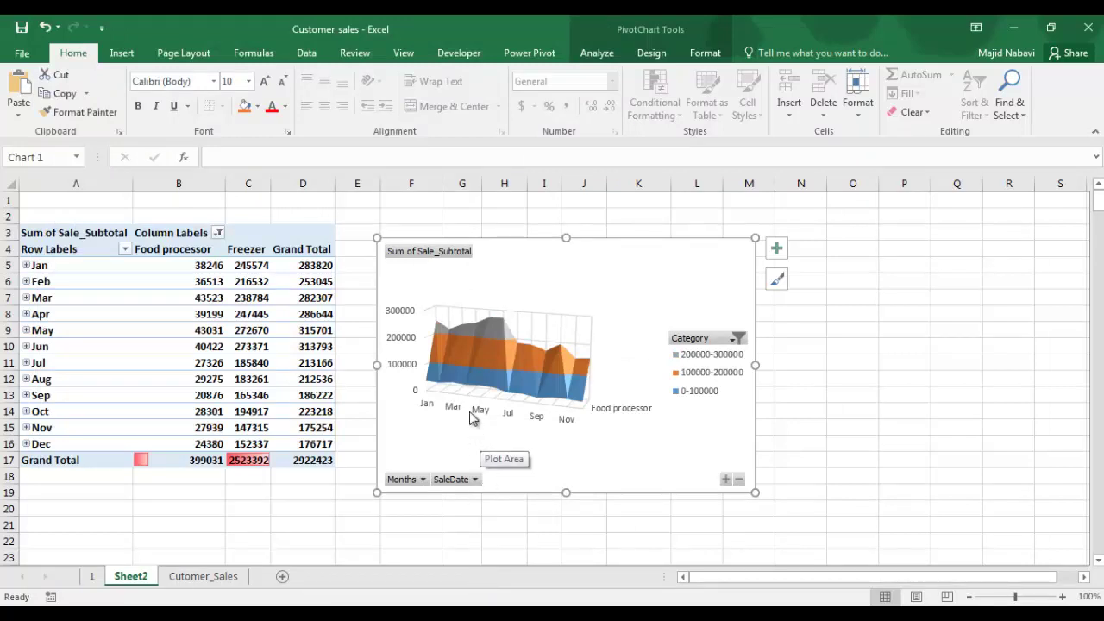
pyautogui.rightClick(500, 284)
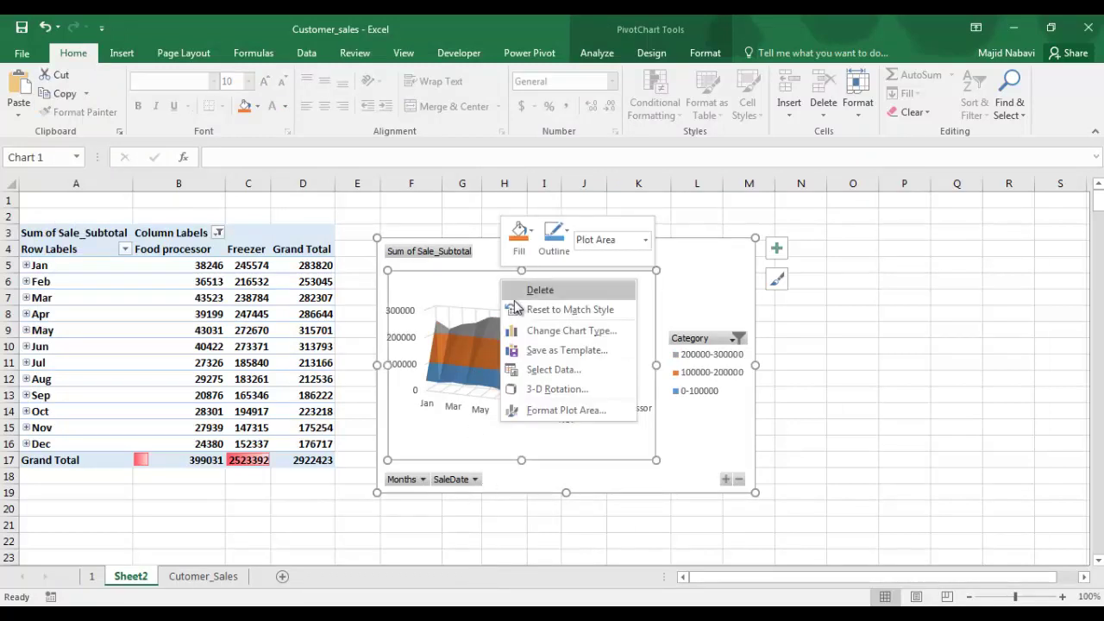
pyautogui.click(540, 335)
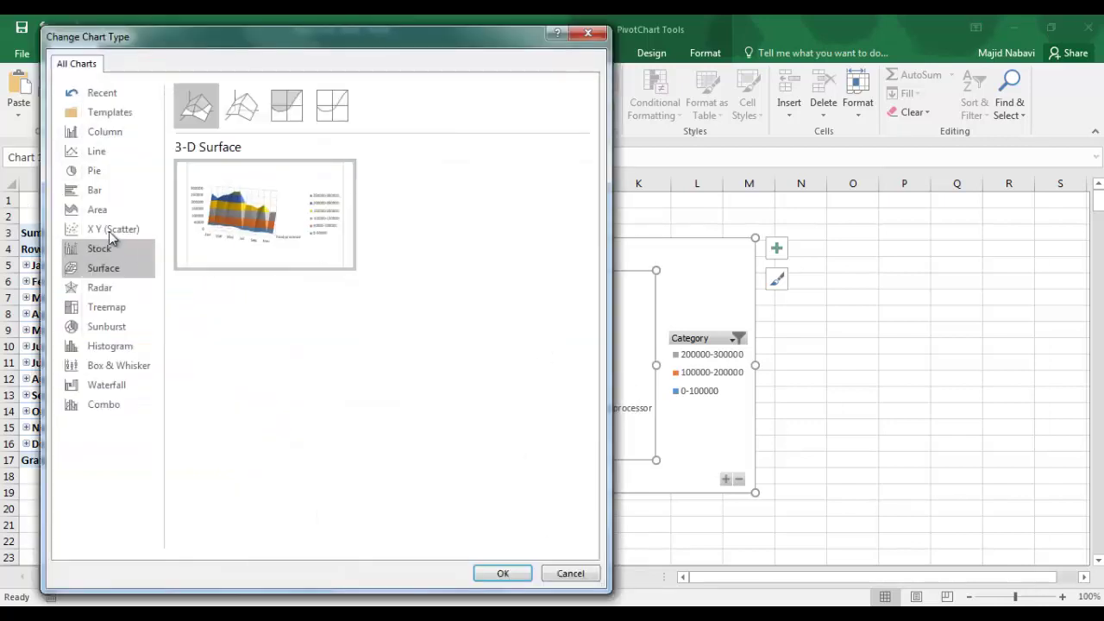
pyautogui.click(68, 138)
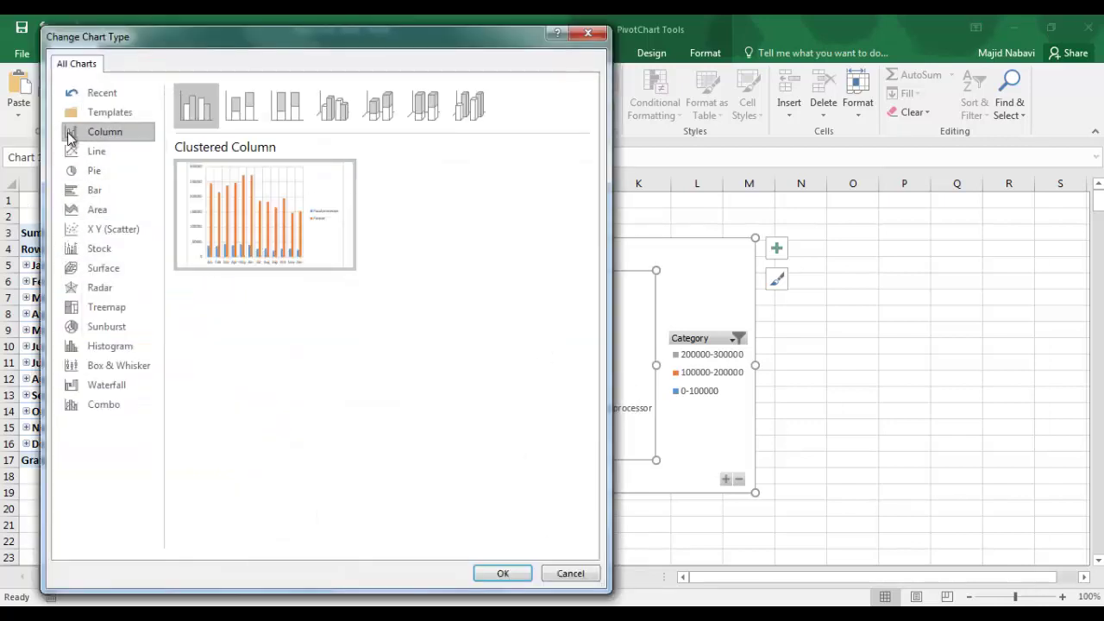
pyautogui.click(503, 573)
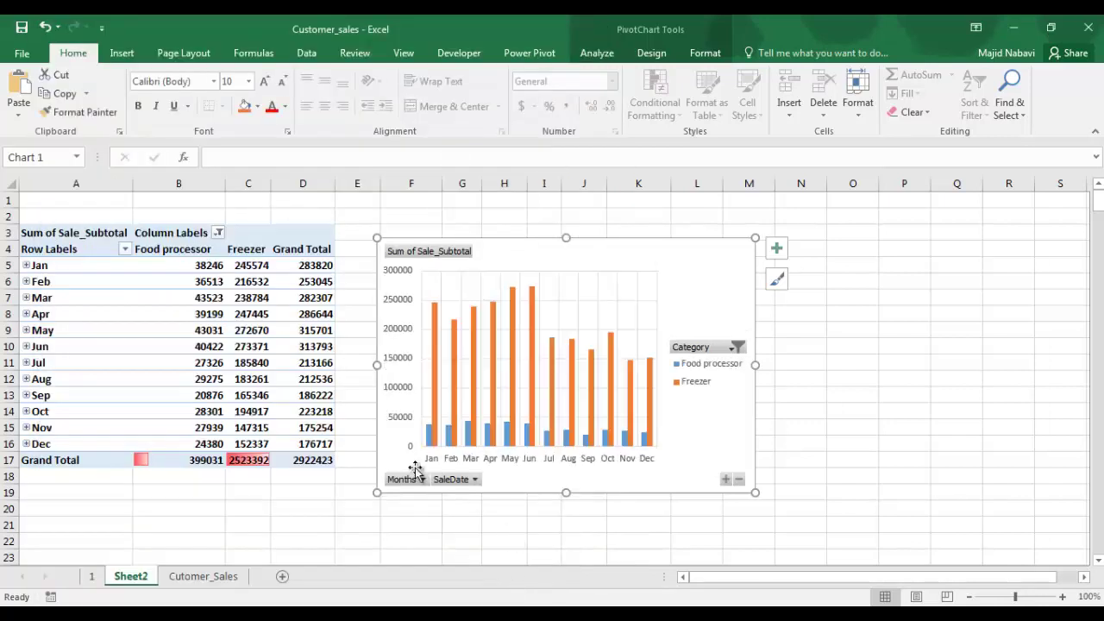
# Group the PivotTable's date rows by Months and Quarters only, leaving out Days.
pyautogui.rightClick(42, 268)
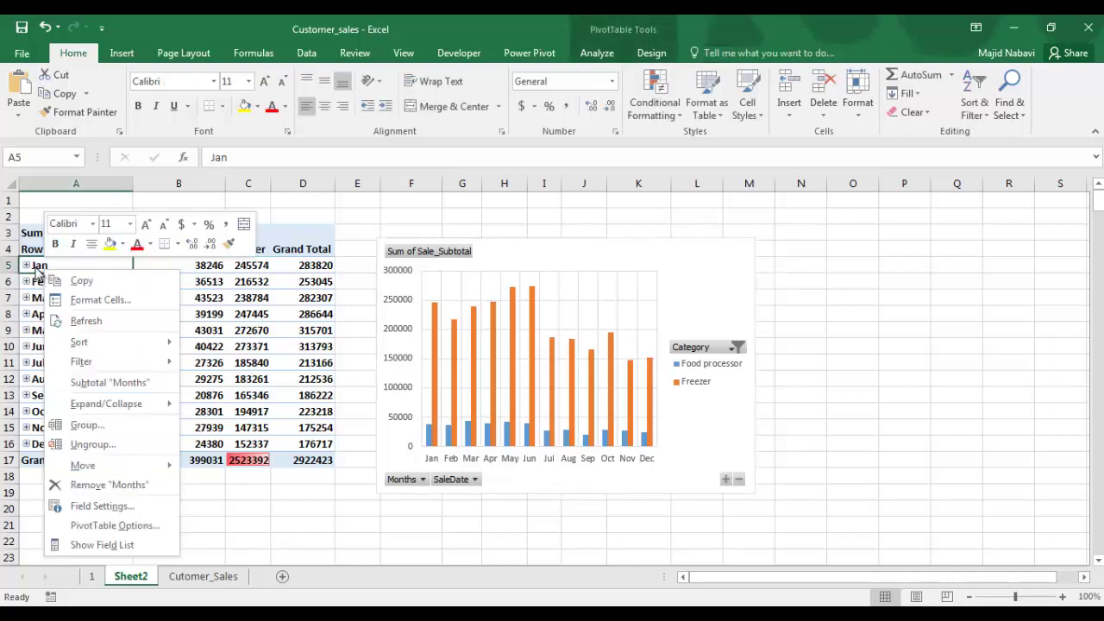
pyautogui.click(82, 426)
pyautogui.click(39, 457)
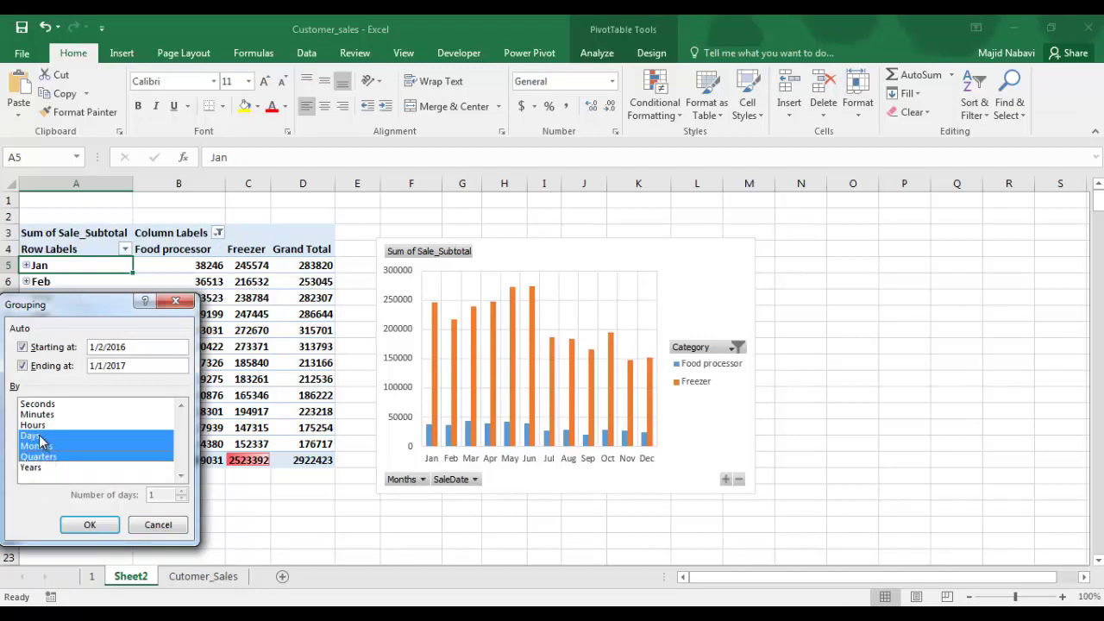
pyautogui.click(38, 437)
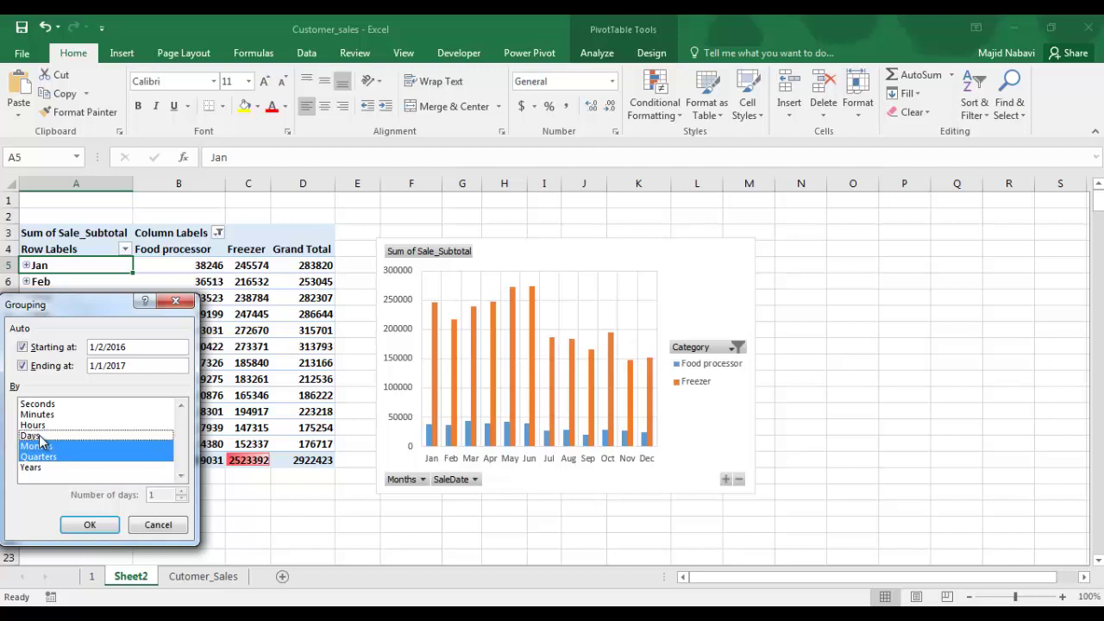
pyautogui.click(89, 525)
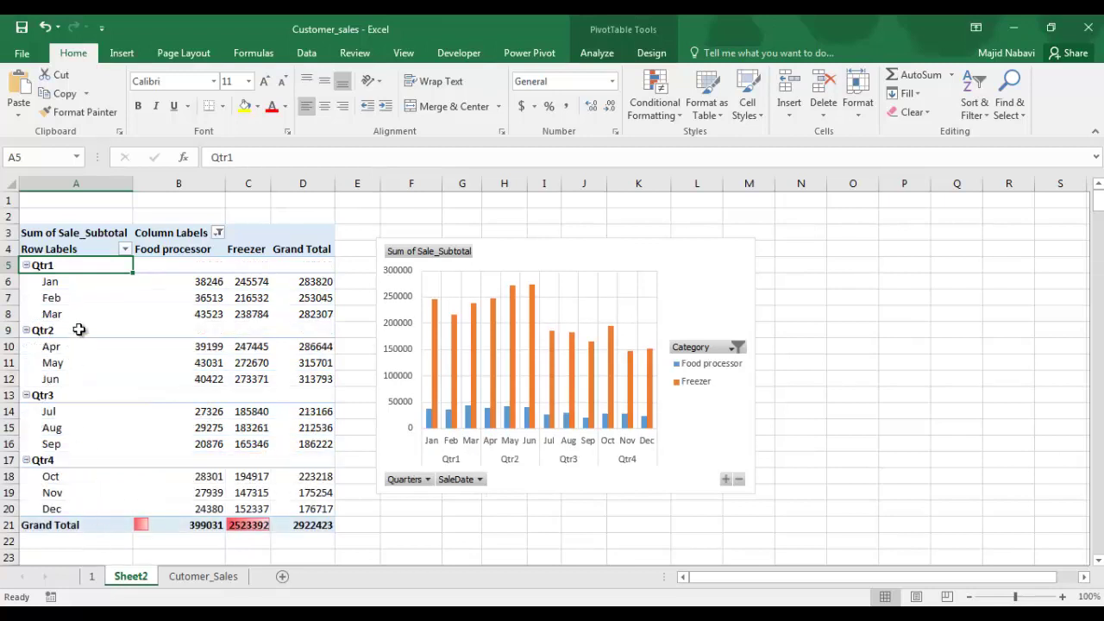
# Collapse Qtr1 through Qtr4 in the PivotTable to compare quarterly subtotals in the table and chart.
pyautogui.click(27, 266)
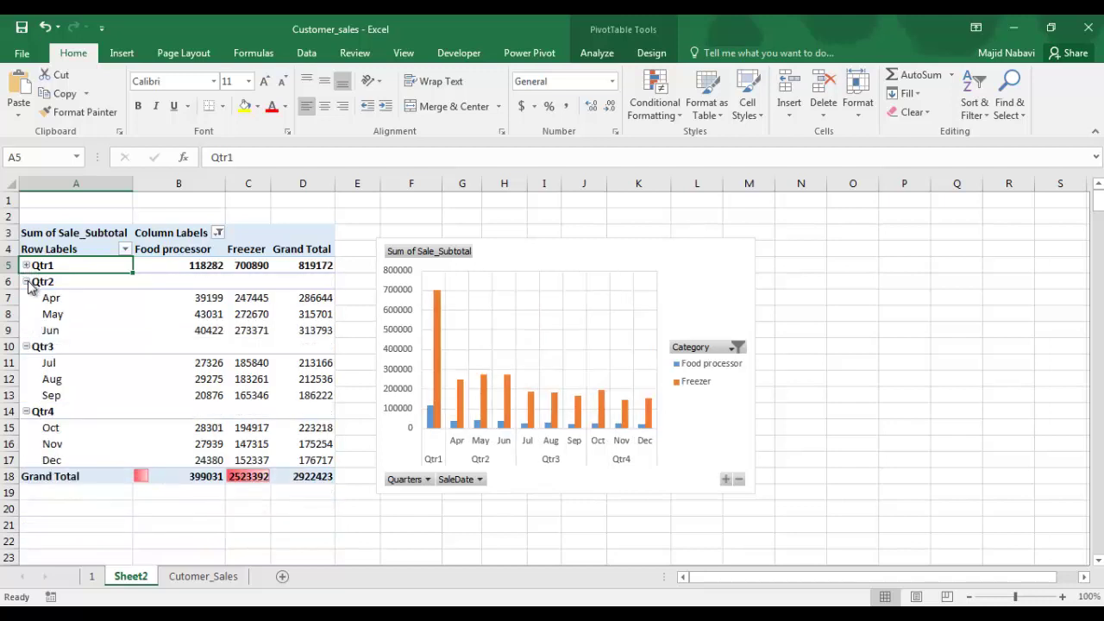
pyautogui.click(26, 282)
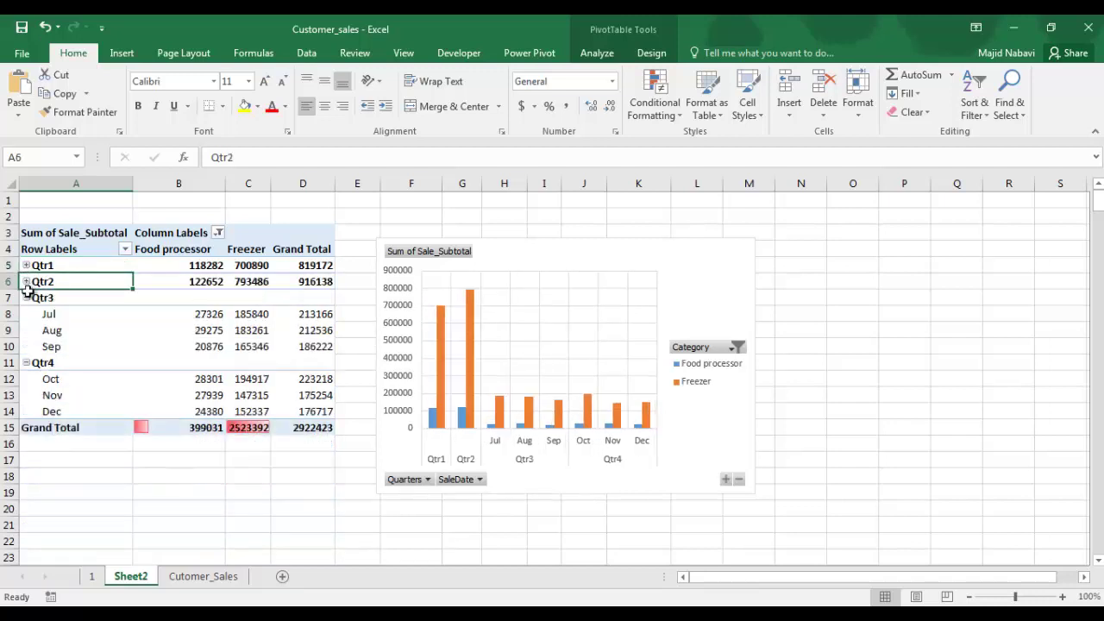
pyautogui.click(28, 298)
pyautogui.click(27, 298)
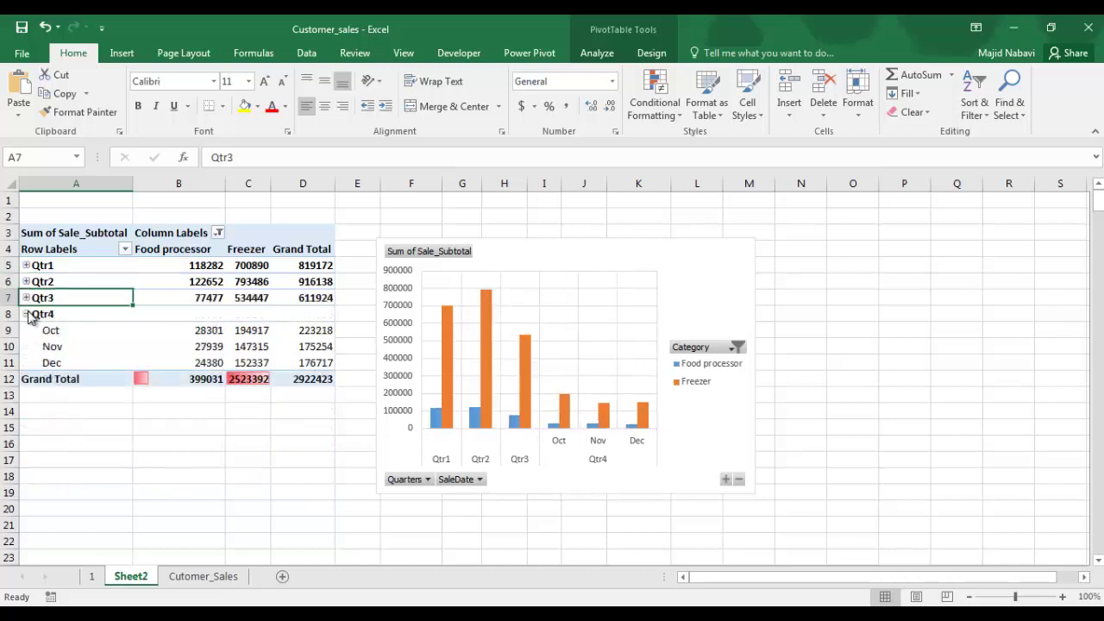
pyautogui.click(26, 314)
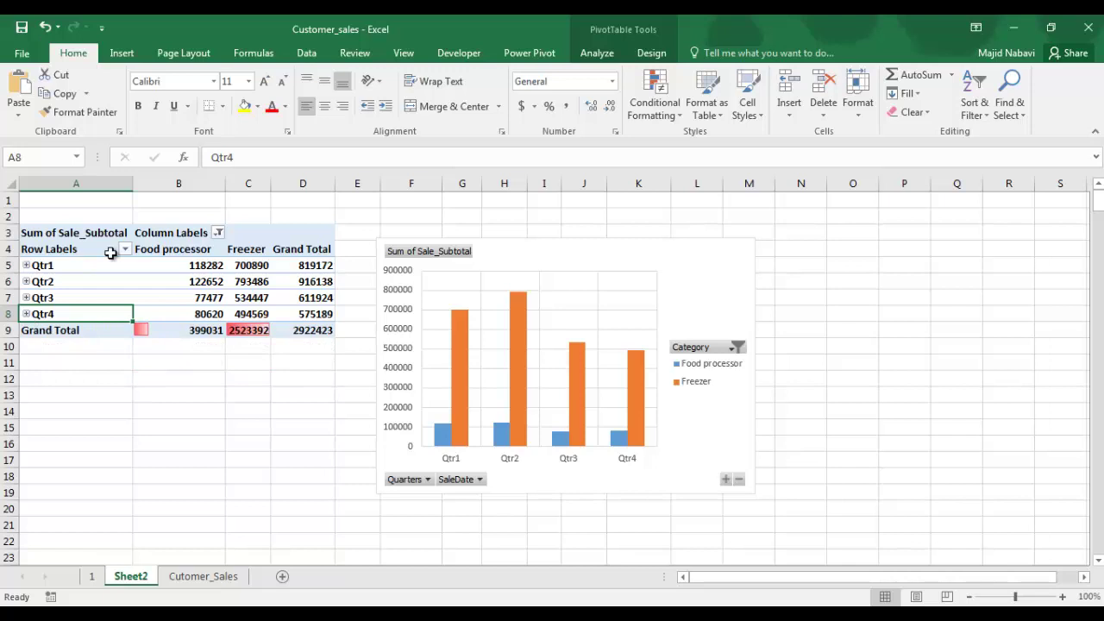
# Expand all four quarters in the PivotTable back to their months.
pyautogui.click(27, 314)
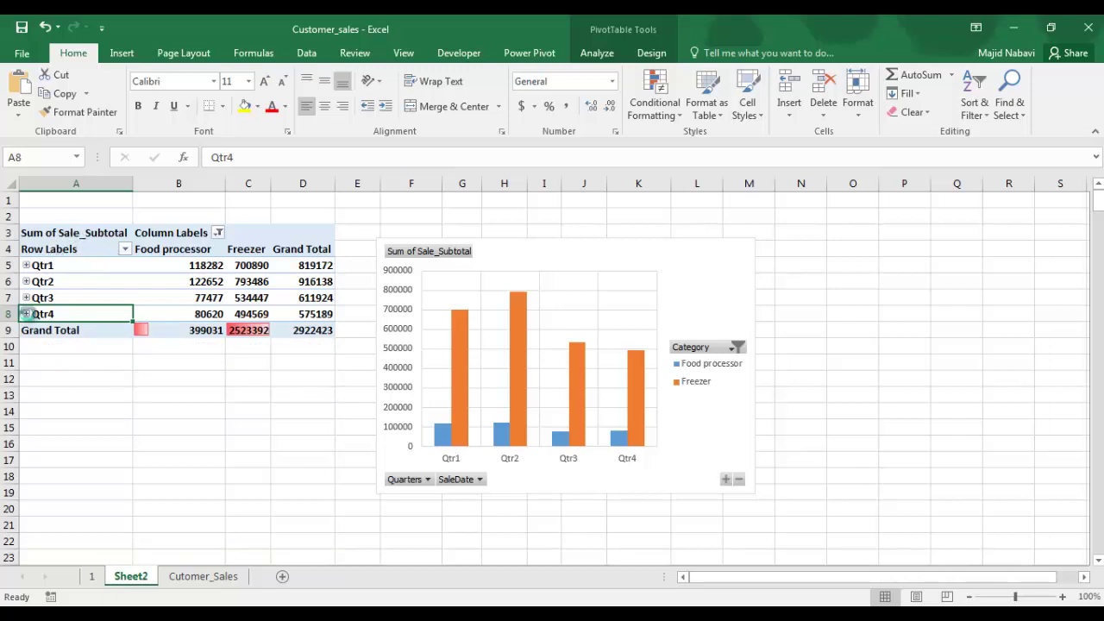
pyautogui.click(27, 297)
pyautogui.click(27, 281)
pyautogui.click(27, 266)
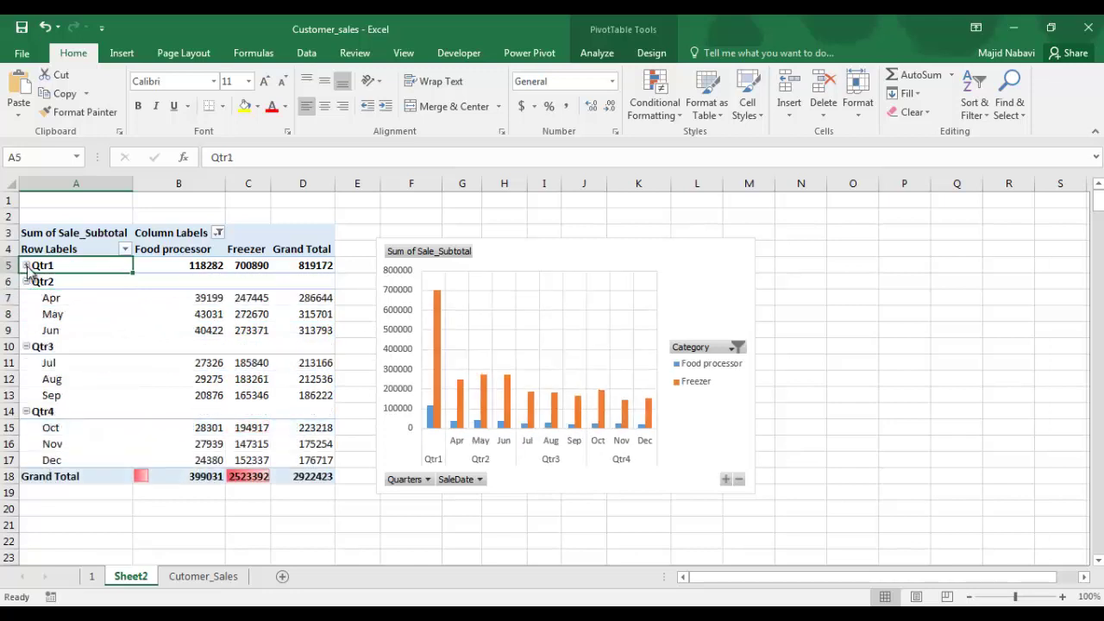
# Add a Weekdays column header in cell N1 of the Cutomer_Sales sheet and widen column N slightly.
pyautogui.hotkey('ctrl', 'pagedown')
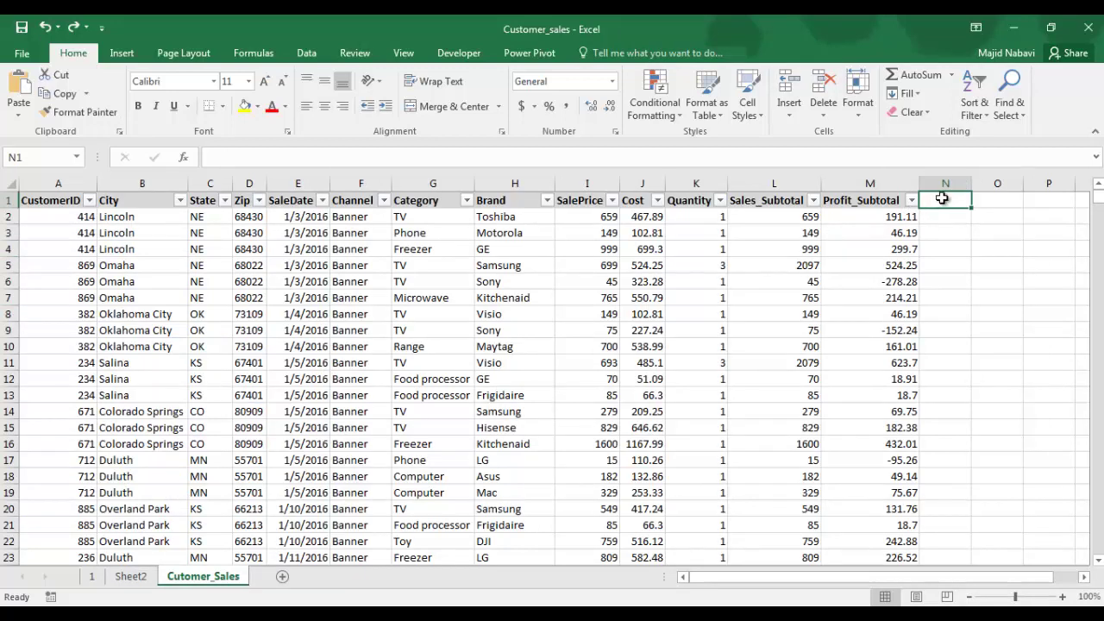
pyautogui.write('Weekdays')
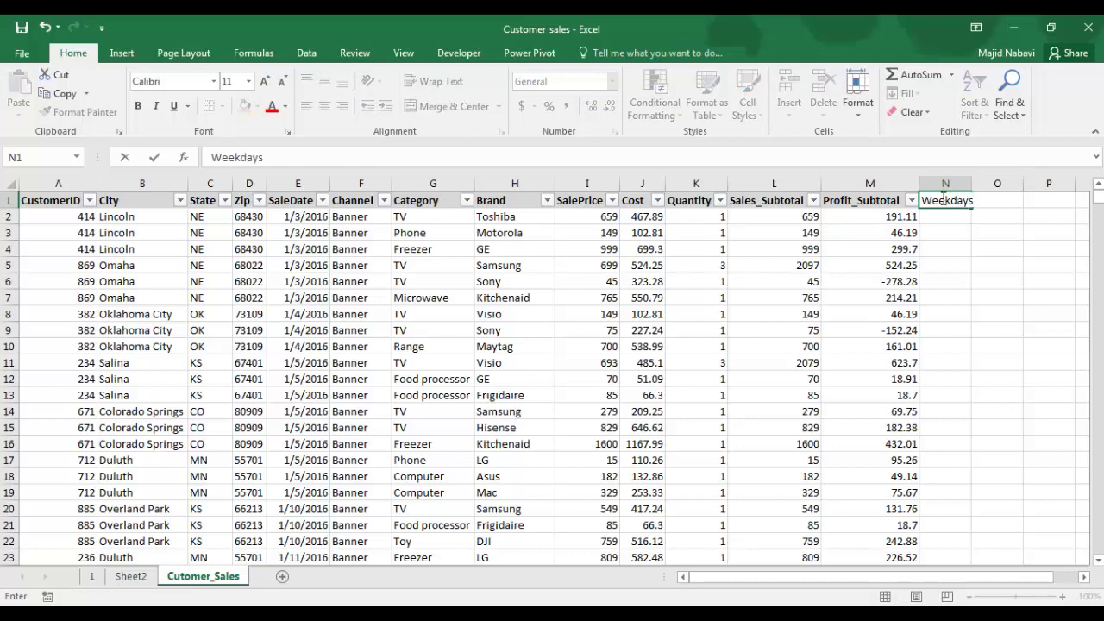
pyautogui.press('Return')
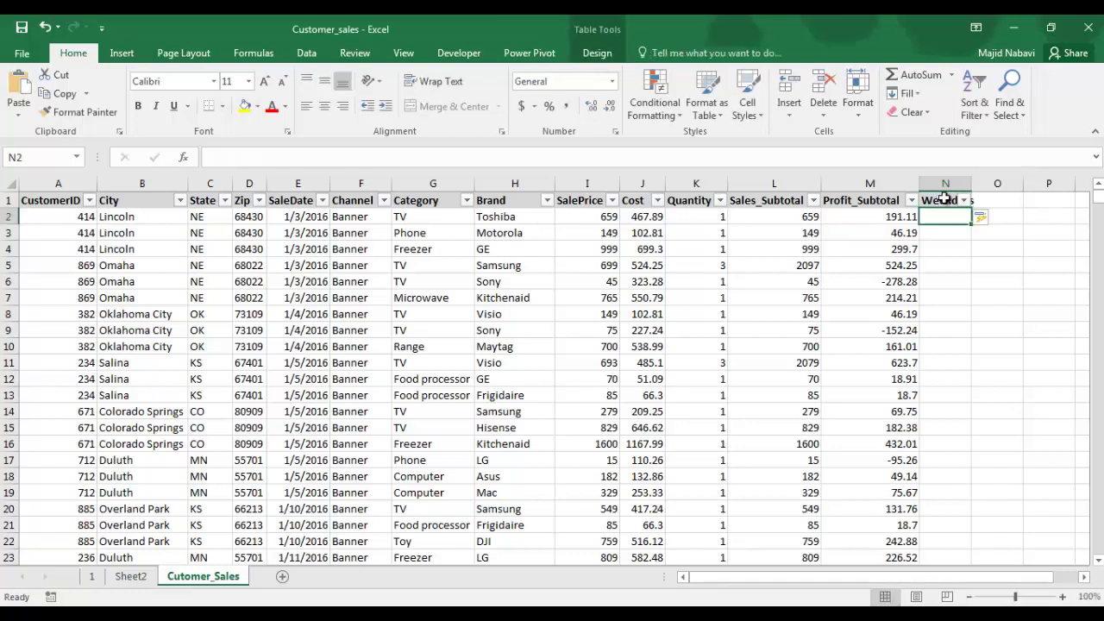
pyautogui.moveTo(972, 183); pyautogui.dragTo(983, 183)
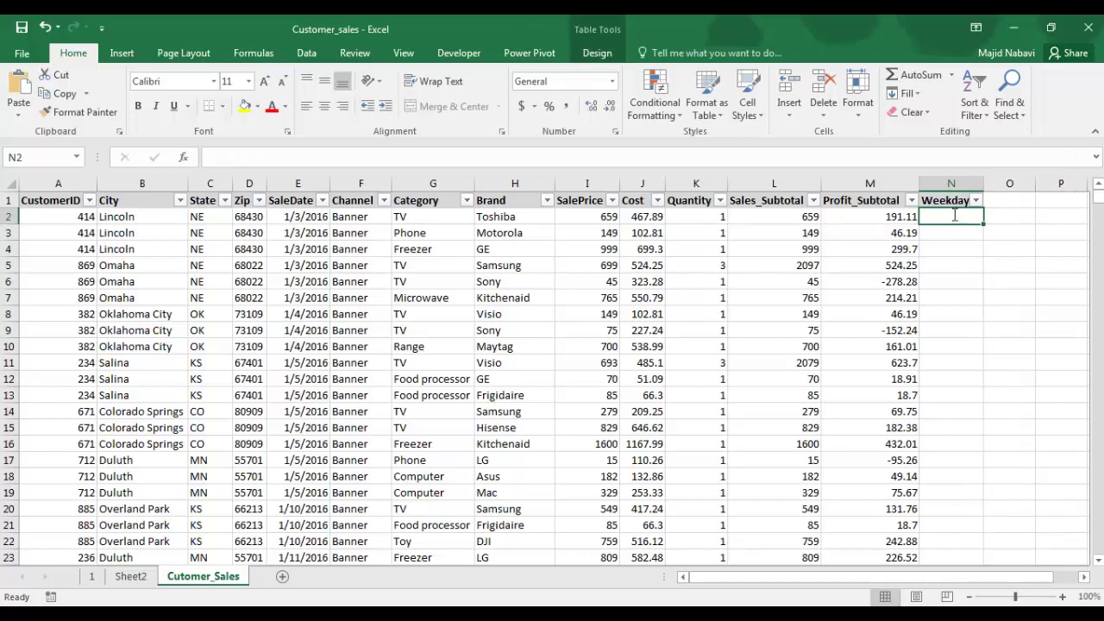
pyautogui.write('=TEX')
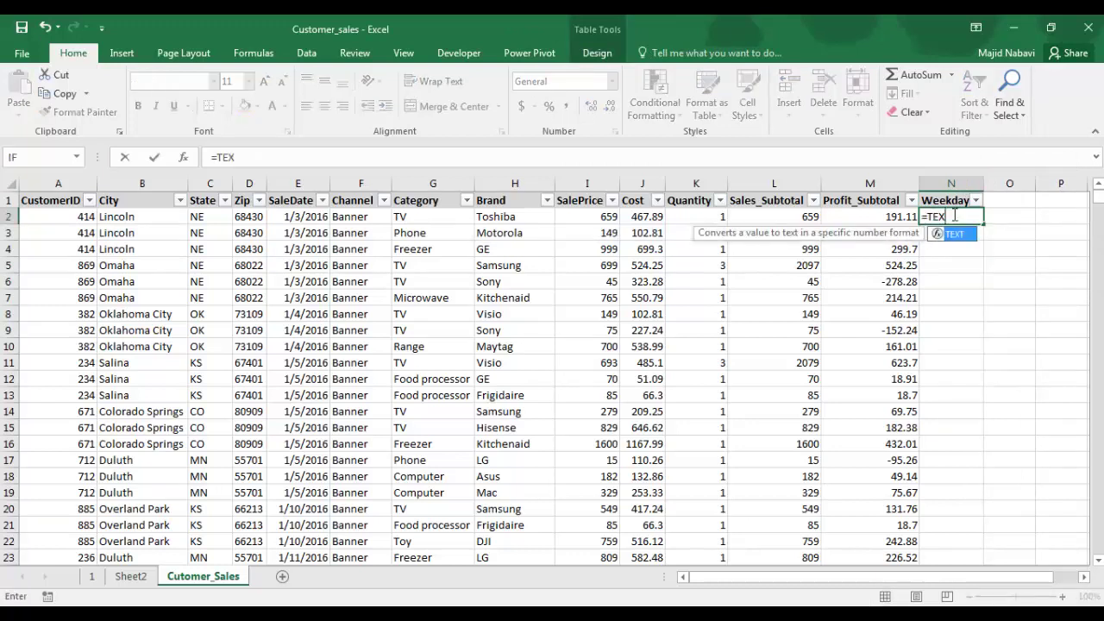
pyautogui.write('T(')
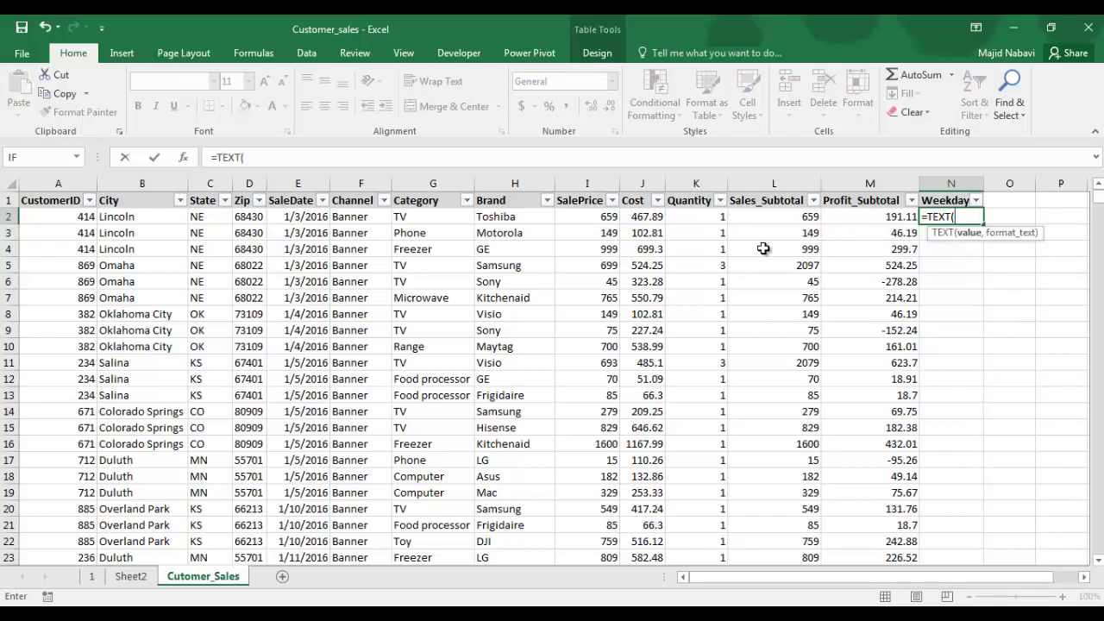
pyautogui.click(297, 216)
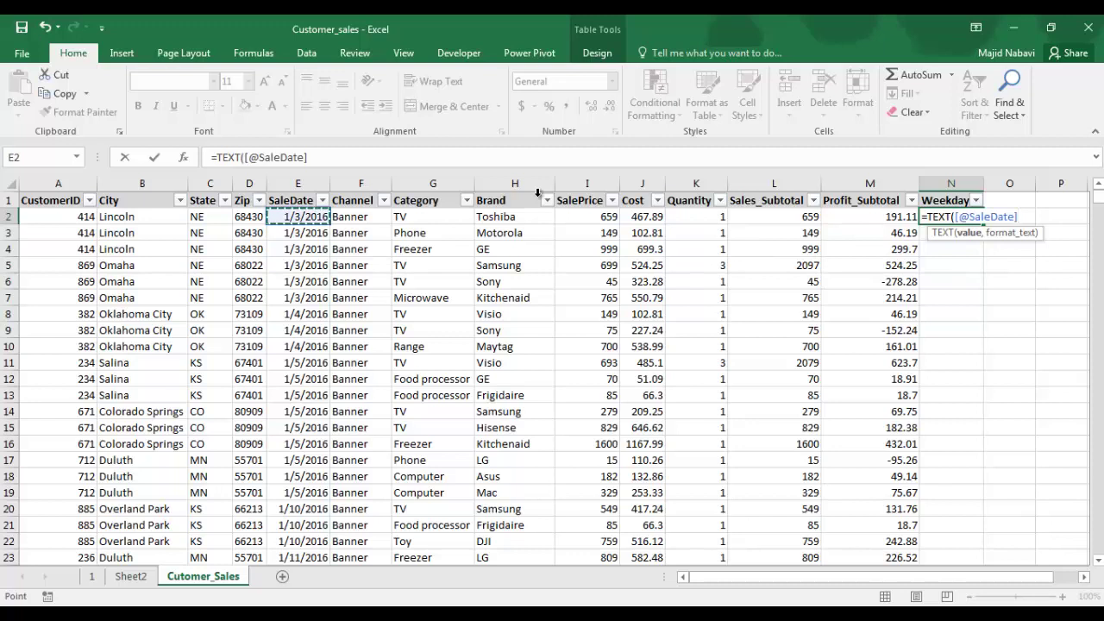
pyautogui.write(', "dddd')
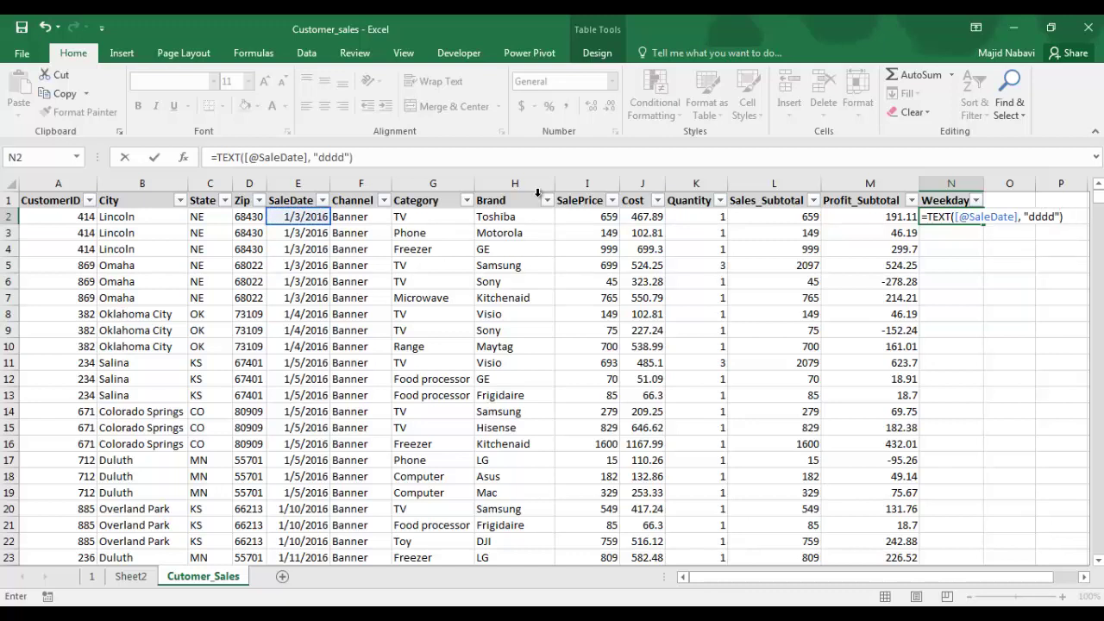
pyautogui.press('Return')
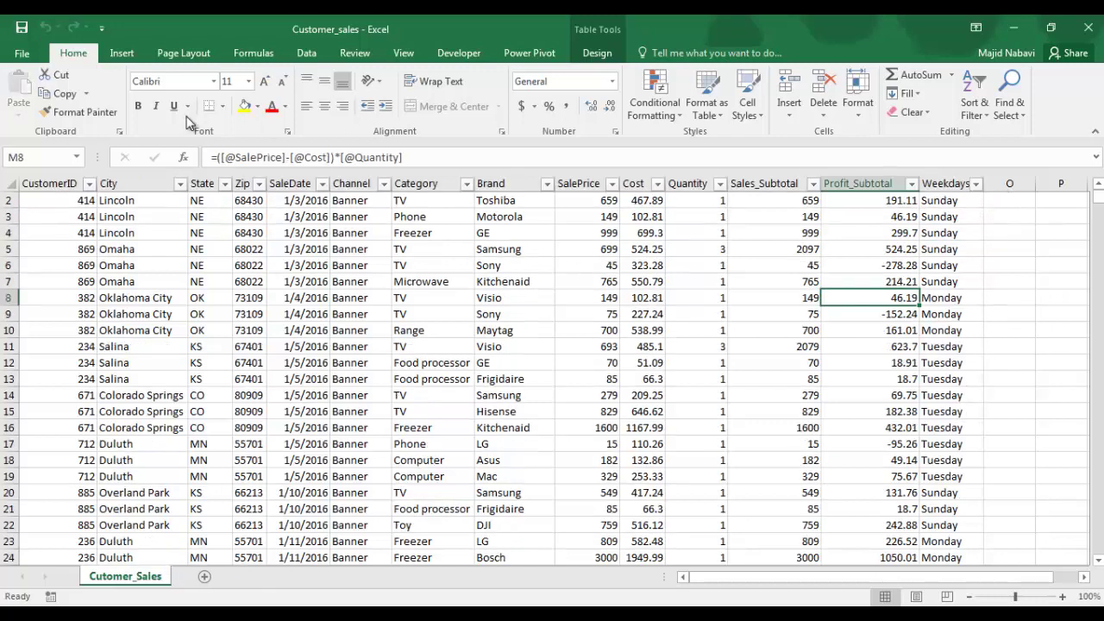
# Insert a blank PivotTable based on the Cutomer_Sales table on a new worksheet.
pyautogui.click(122, 54)
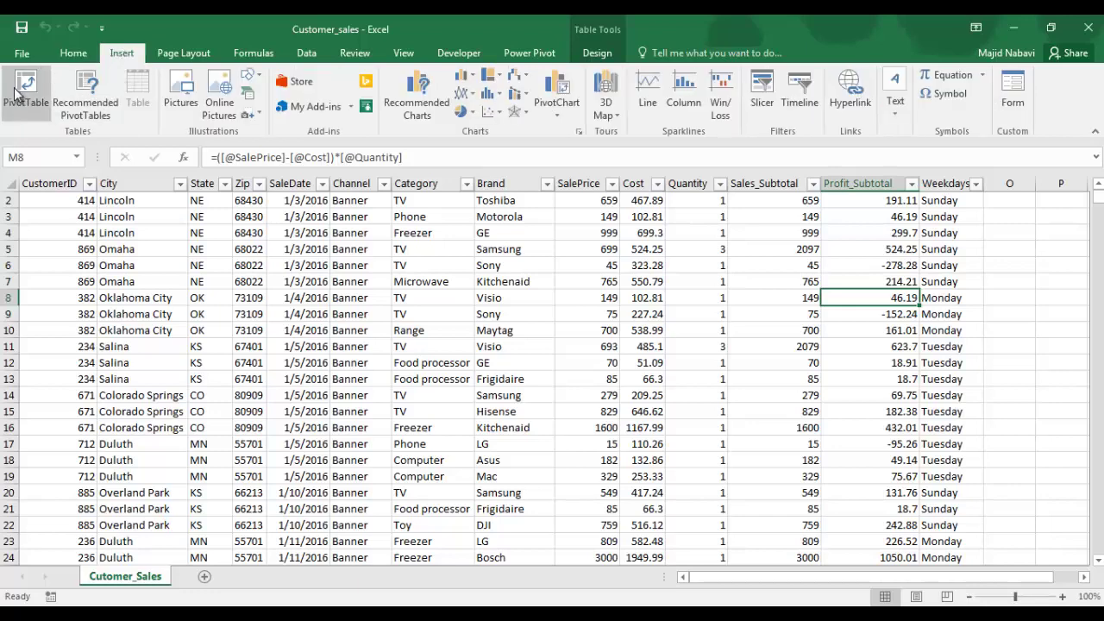
pyautogui.click(26, 89)
pyautogui.click(381, 440)
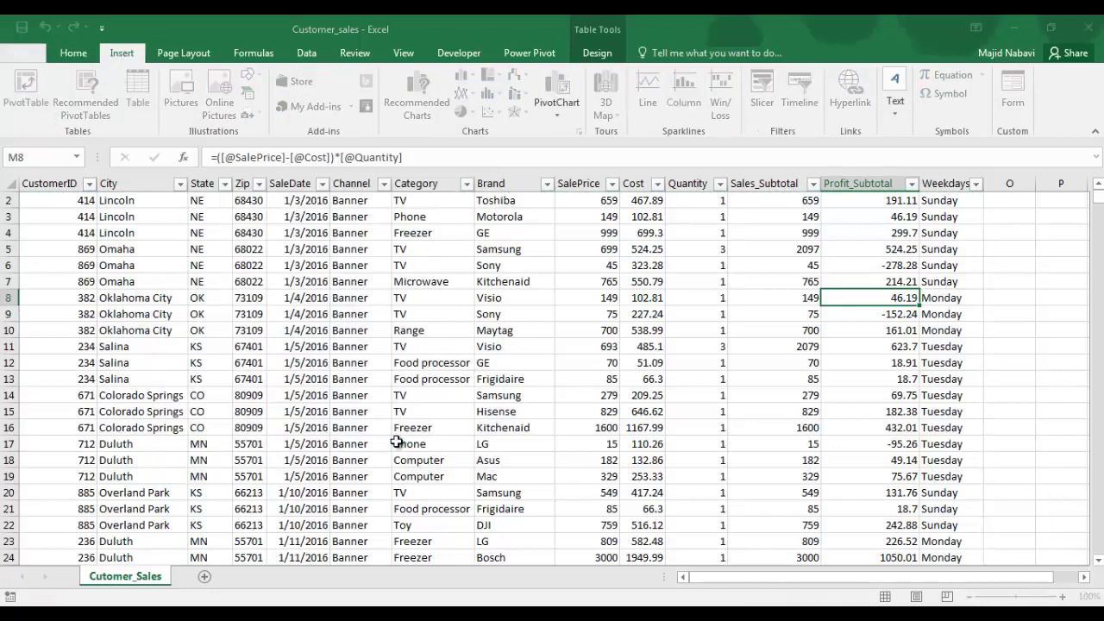
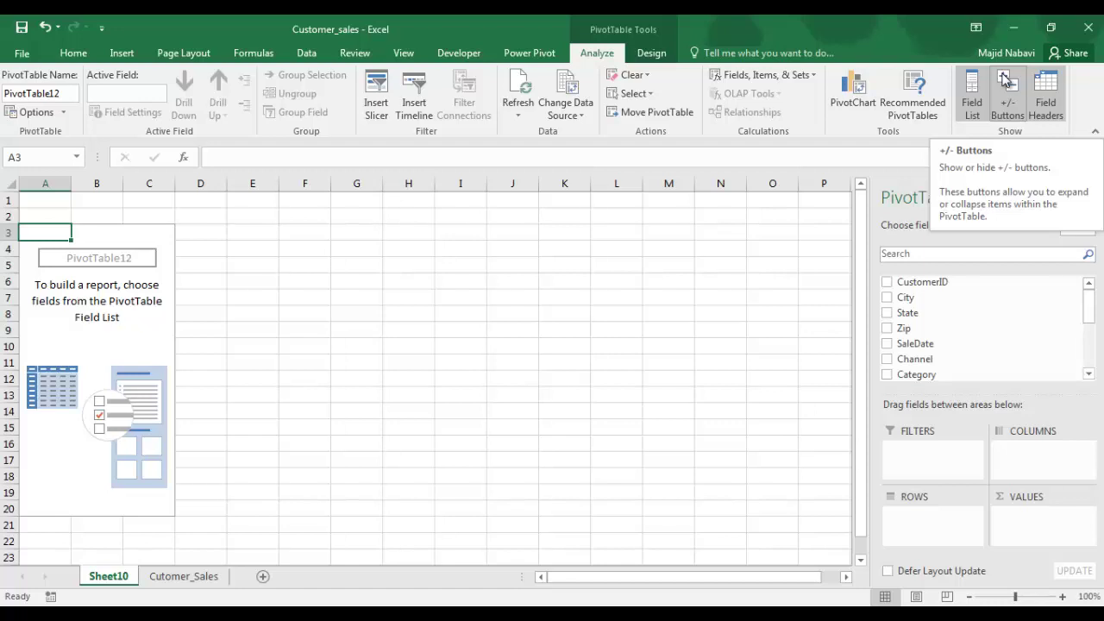
# Lay out the PivotTable with Weekdays and Category as rows, Channel as columns and the sum of Sales_Subtotal as values.
pyautogui.scroll(-4, 1061, 371)
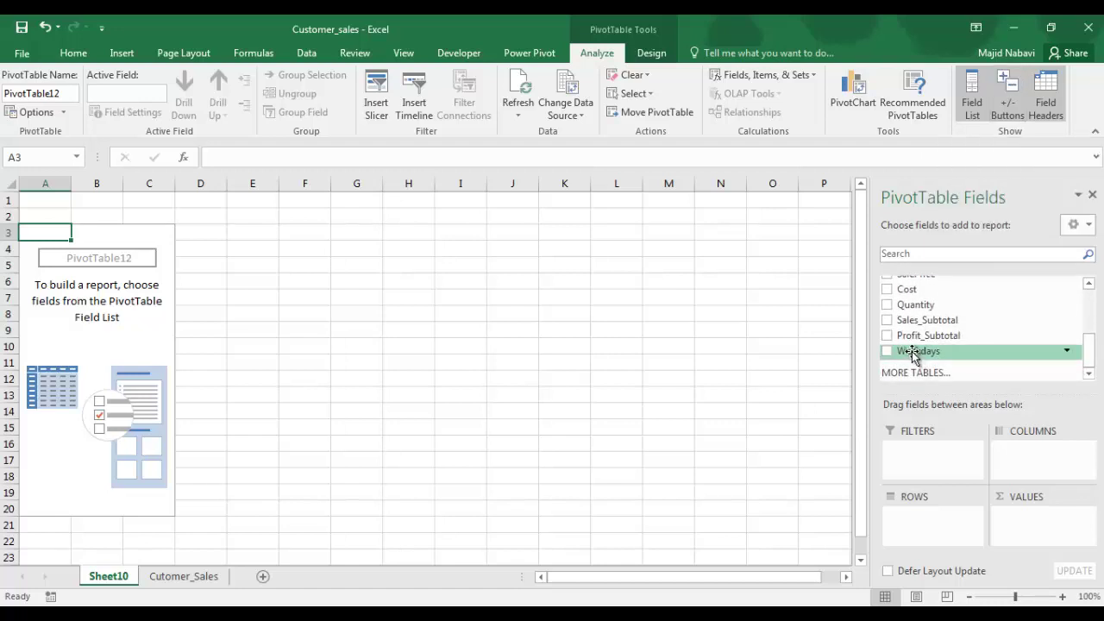
pyautogui.moveTo(915, 354); pyautogui.dragTo(931, 516)
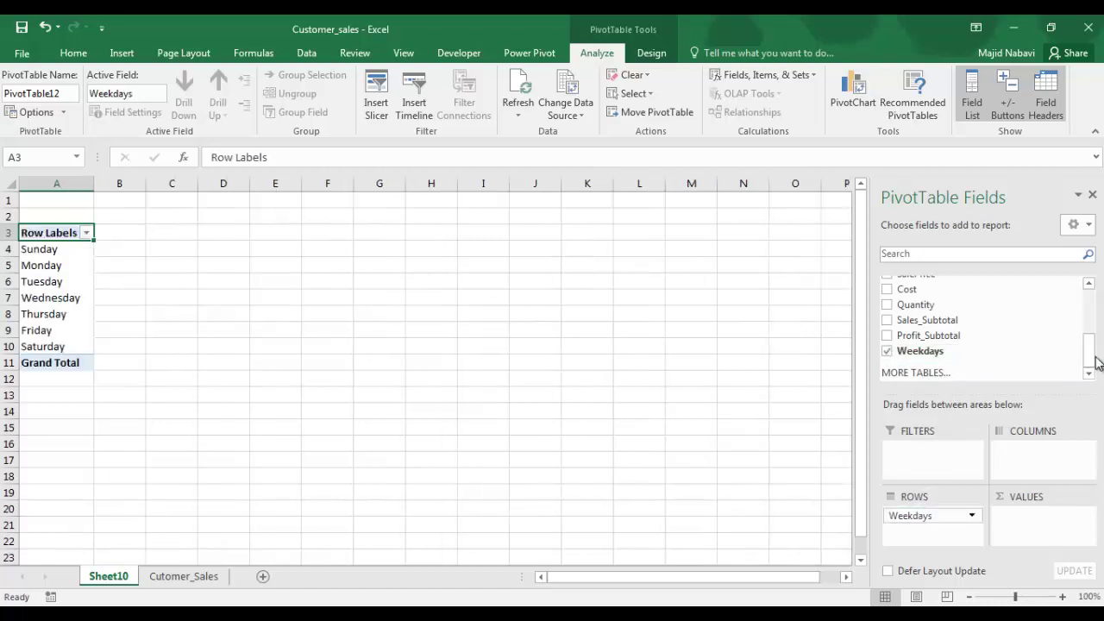
pyautogui.moveTo(1091, 360); pyautogui.dragTo(1094, 332)
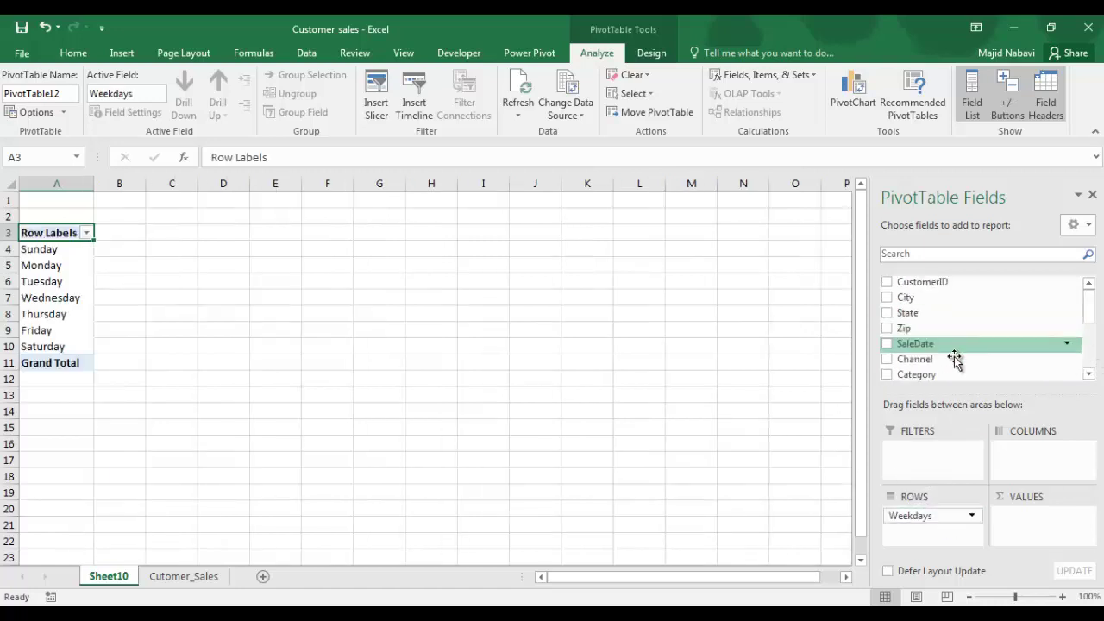
pyautogui.moveTo(921, 360); pyautogui.dragTo(1052, 457)
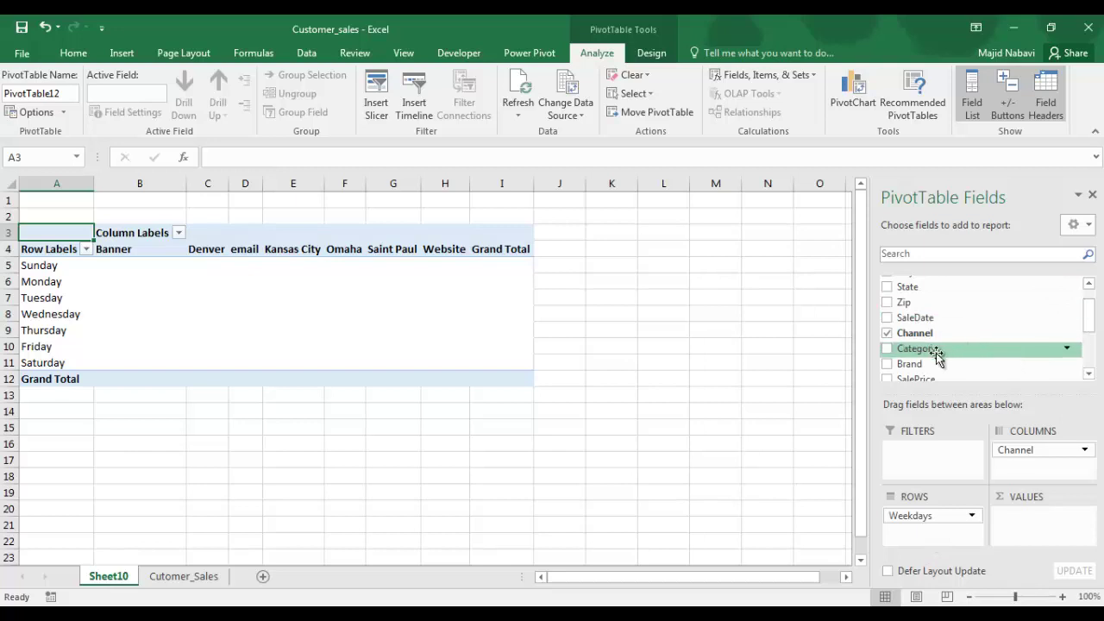
pyautogui.moveTo(933, 351); pyautogui.dragTo(956, 539)
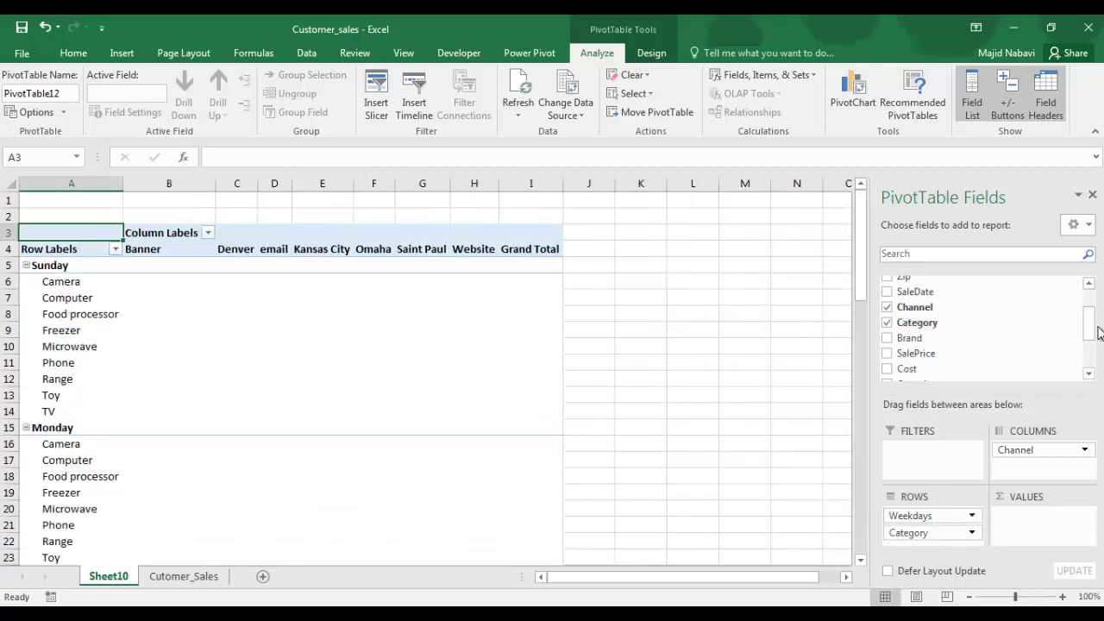
pyautogui.moveTo(1089, 324); pyautogui.dragTo(1089, 352)
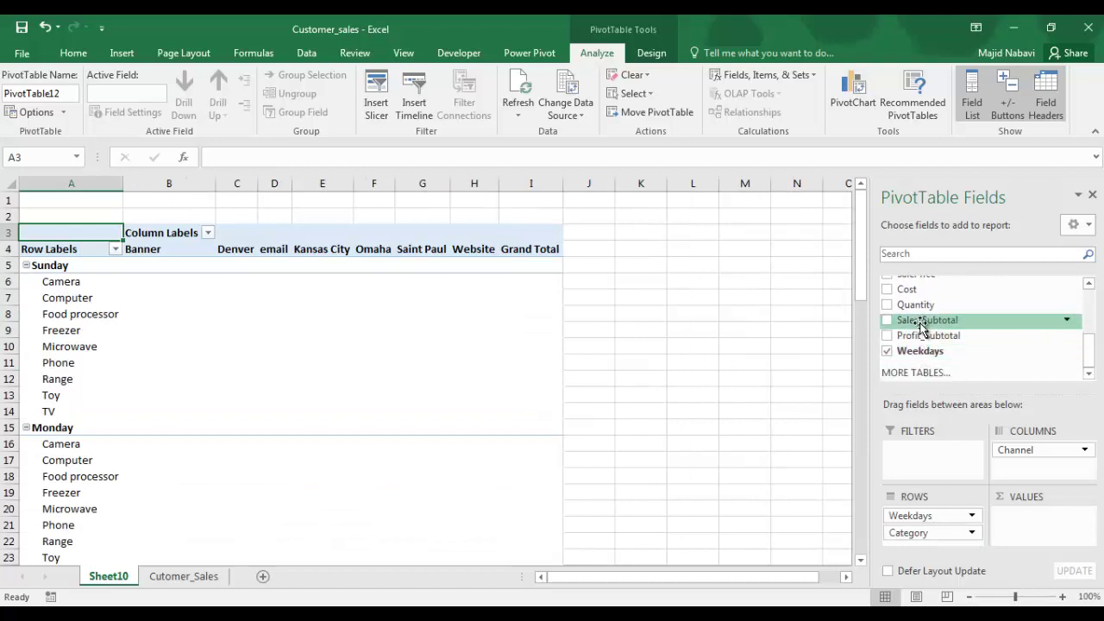
pyautogui.moveTo(926, 320); pyautogui.dragTo(1039, 523)
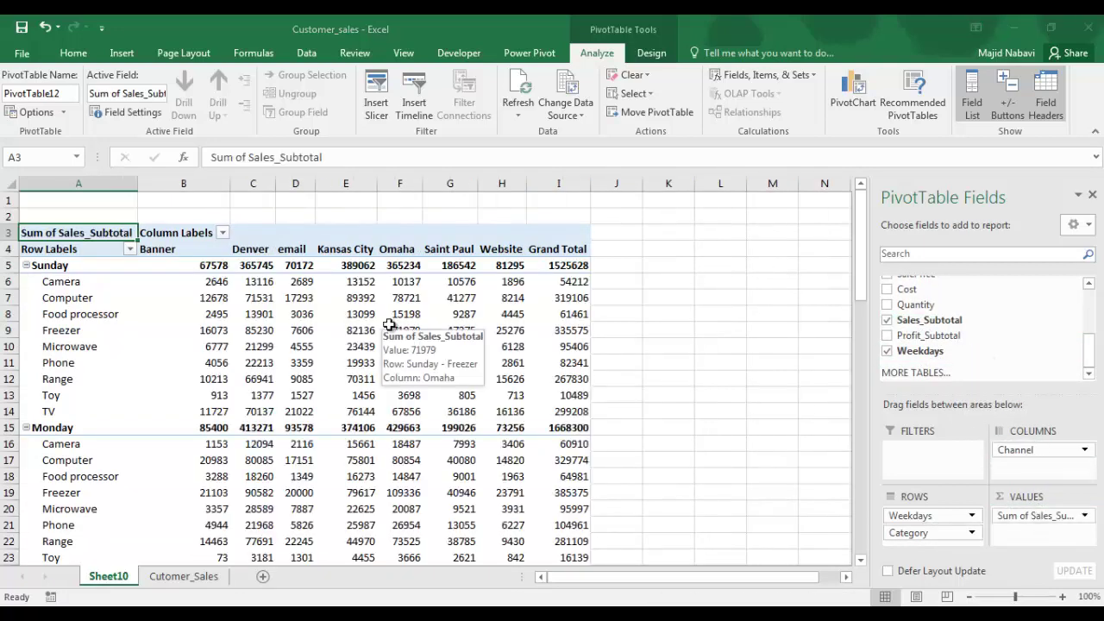
# Apply the orange Light PivotTable style with a vertical line after the row labels.
pyautogui.click(353, 314)
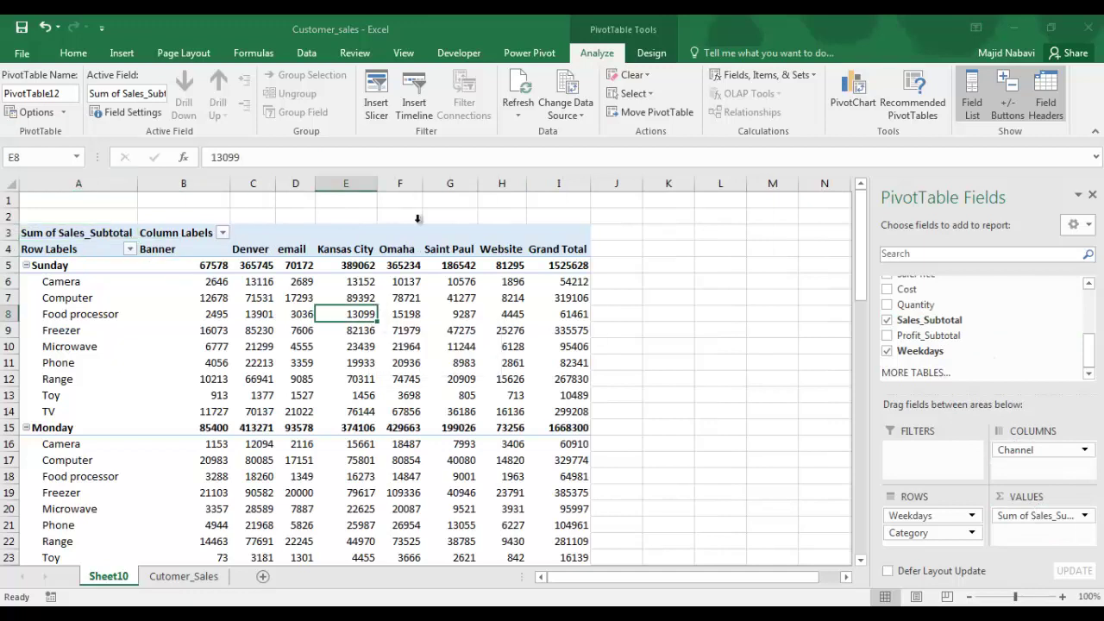
pyautogui.click(652, 56)
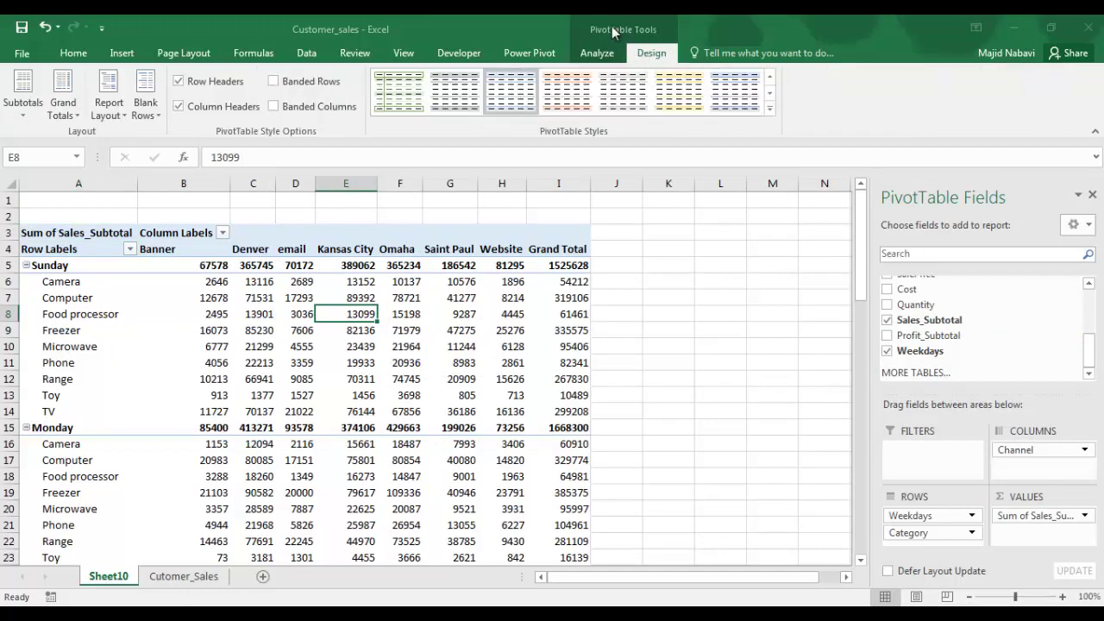
pyautogui.click(770, 108)
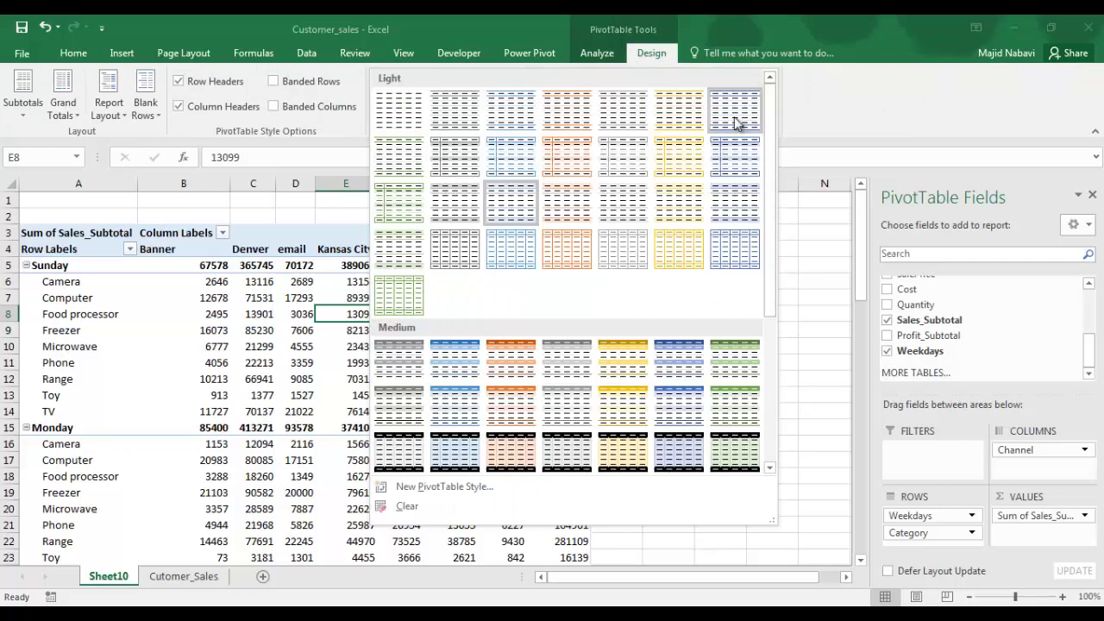
pyautogui.click(552, 167)
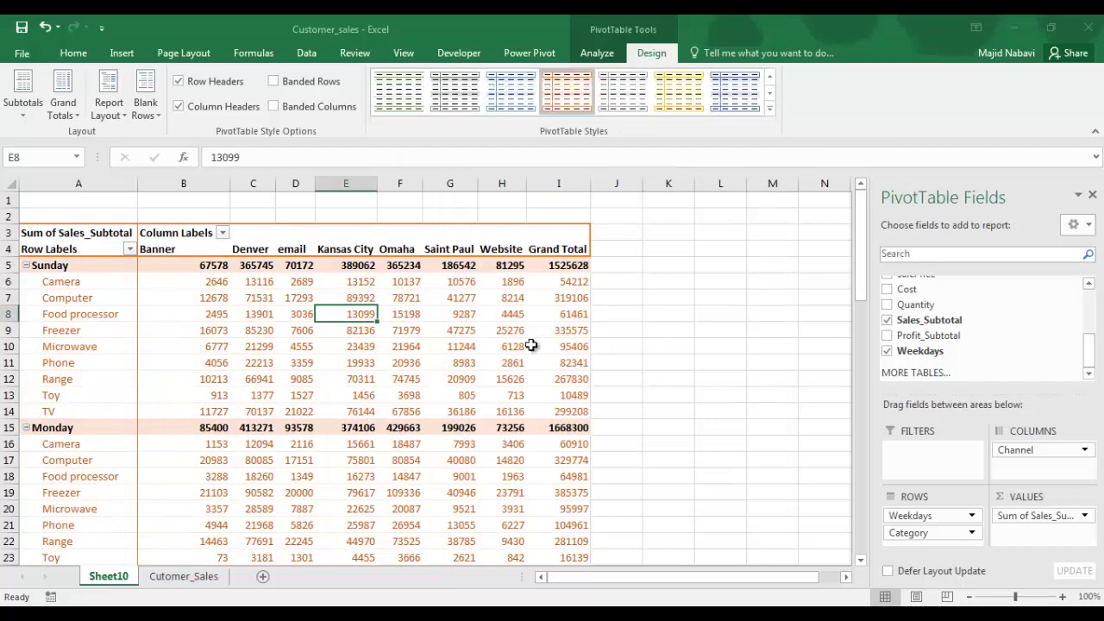
# Collapse all seven weekdays from Sunday to Saturday in the PivotTable to hide their categories.
pyautogui.click(26, 266)
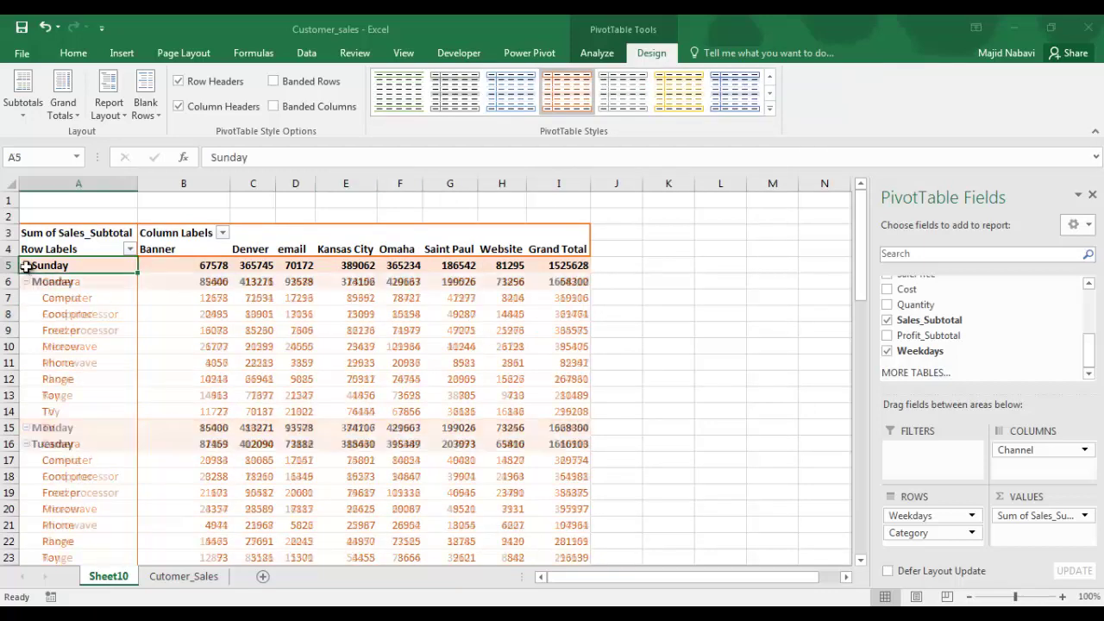
pyautogui.click(25, 282)
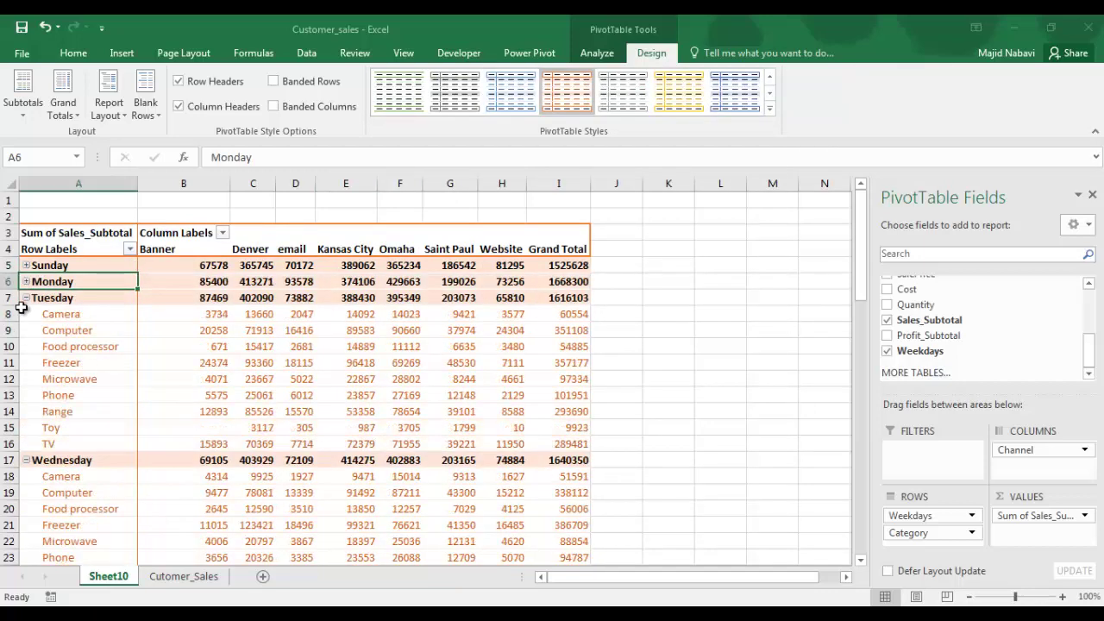
pyautogui.click(26, 298)
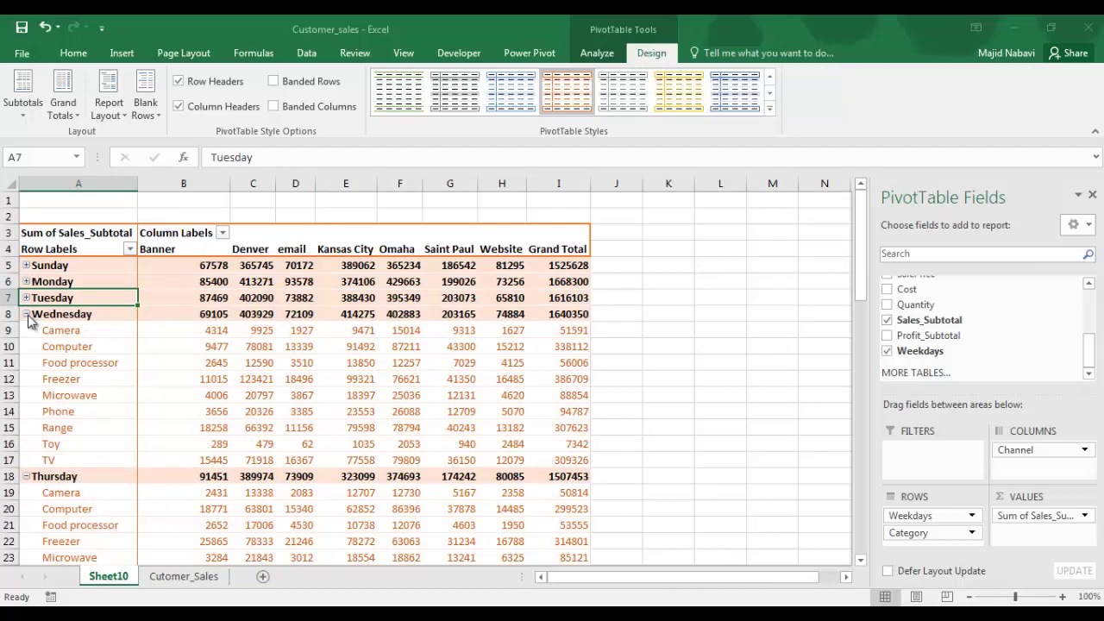
pyautogui.click(26, 314)
pyautogui.click(26, 331)
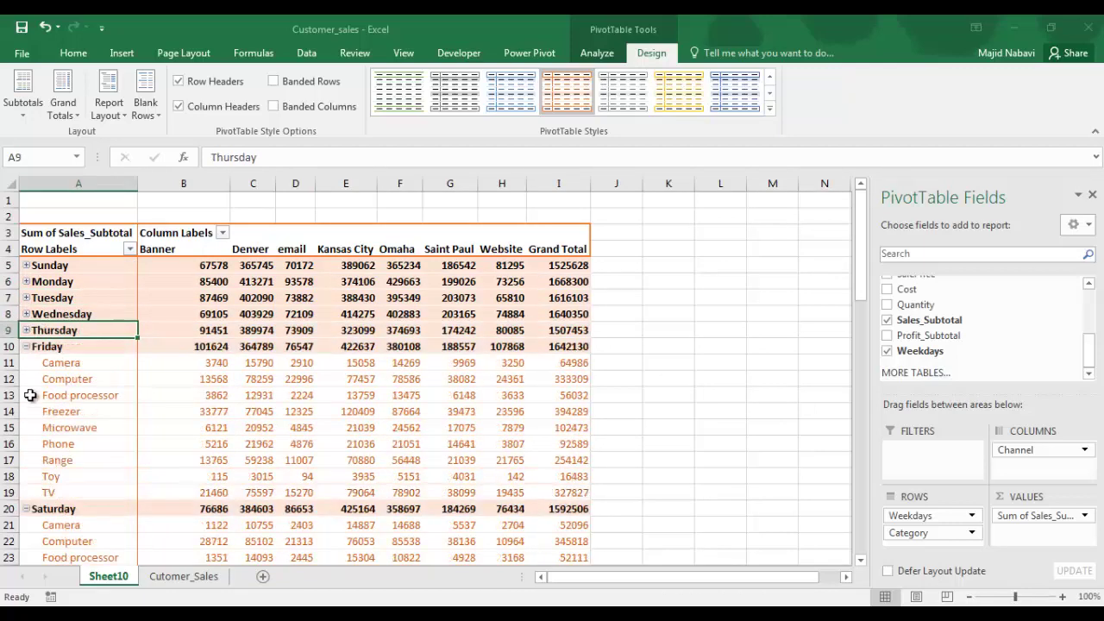
pyautogui.click(26, 346)
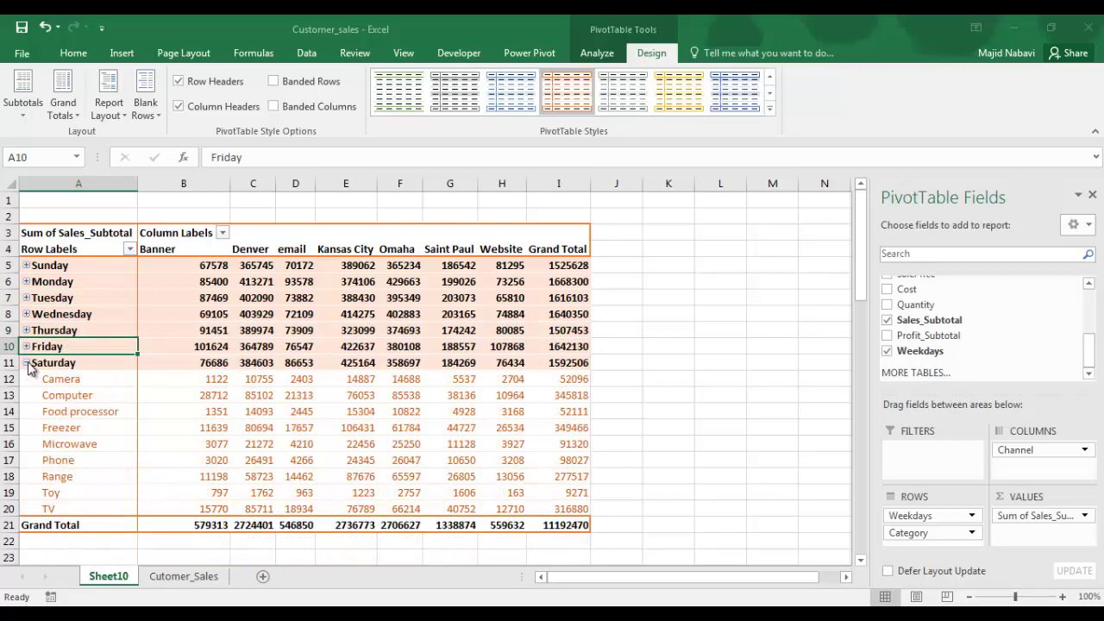
pyautogui.click(25, 362)
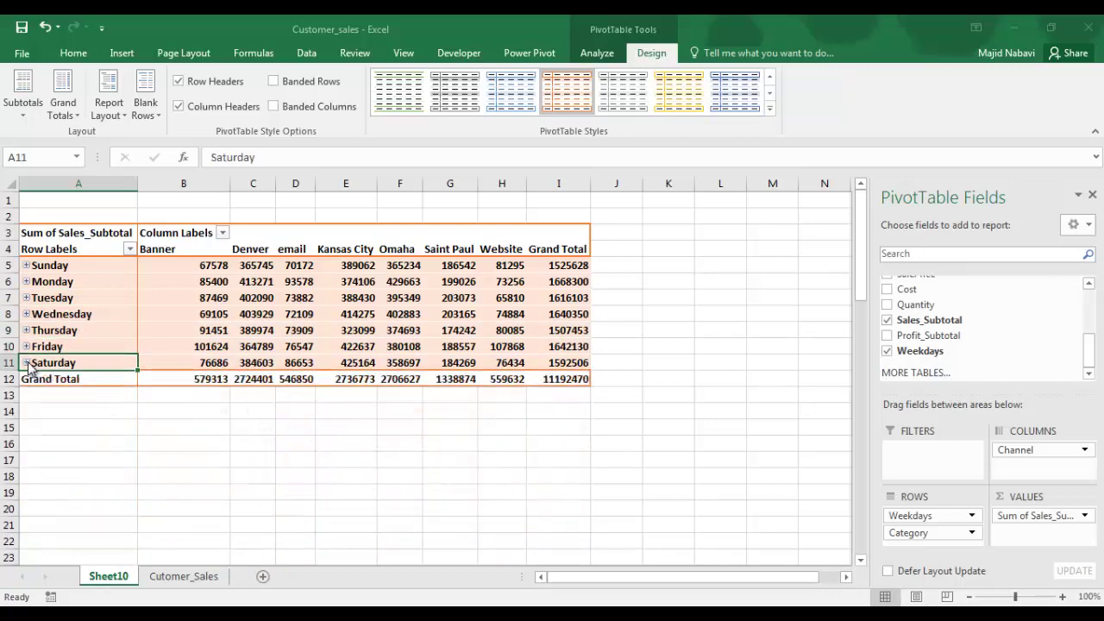
# Insert a Line PivotChart from the weekday PivotTable and move it lower over the sheet, clear of the table's upper rows.
pyautogui.click(295, 297)
pyautogui.click(121, 53)
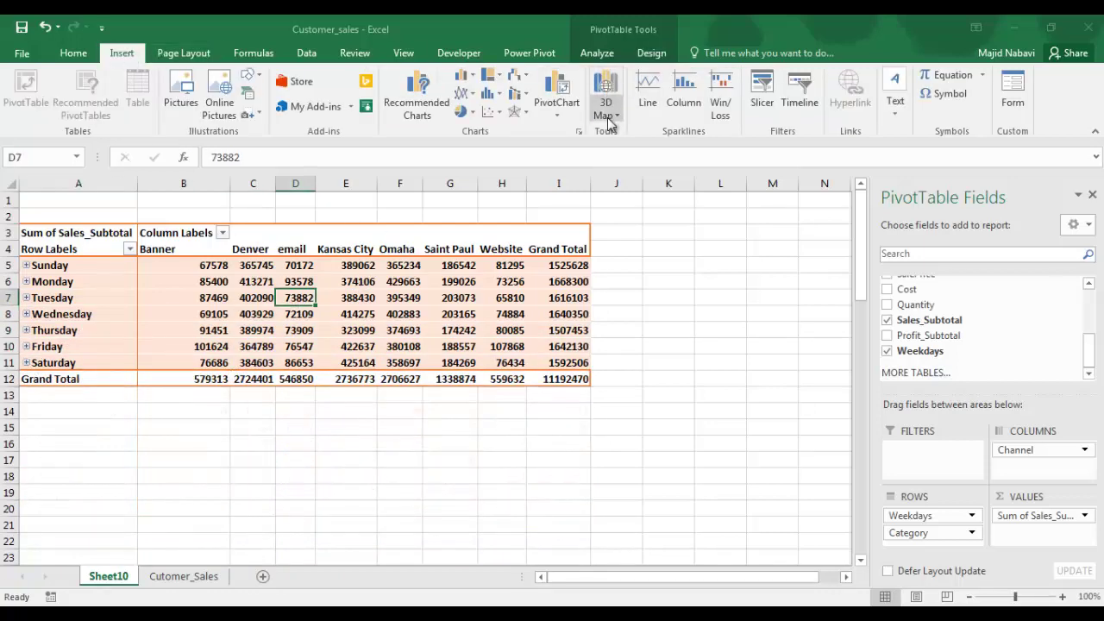
pyautogui.click(557, 115)
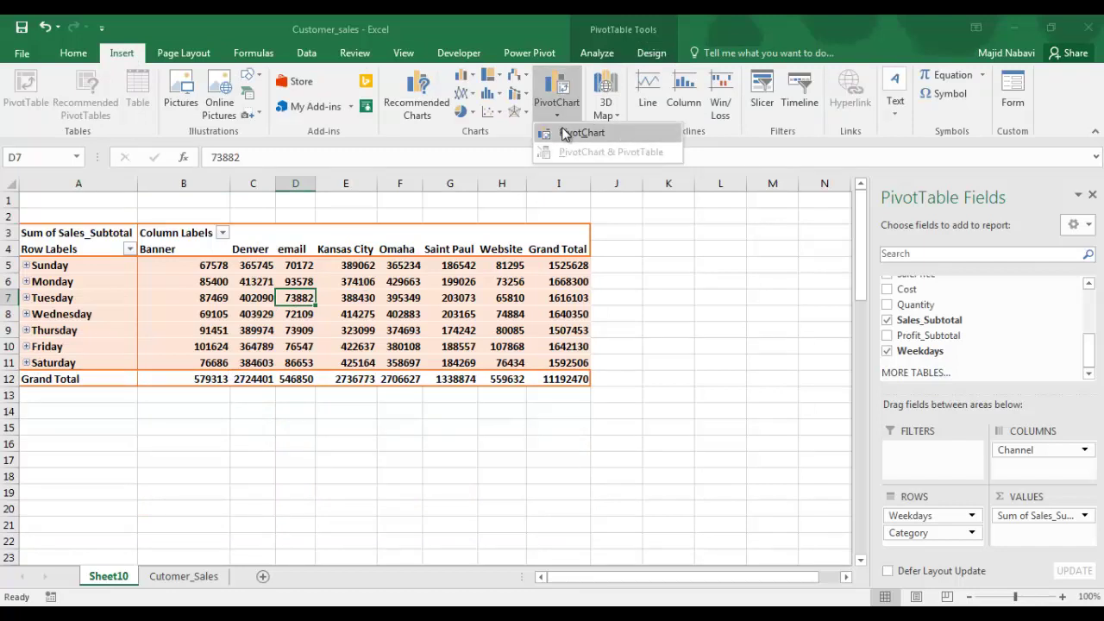
pyautogui.click(564, 130)
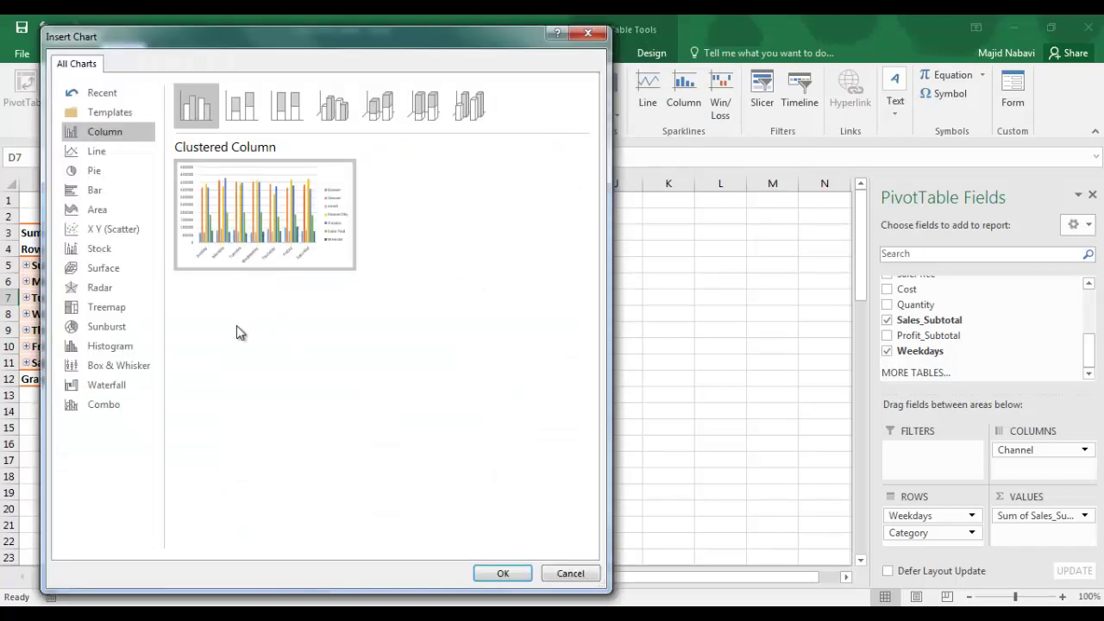
pyautogui.click(74, 153)
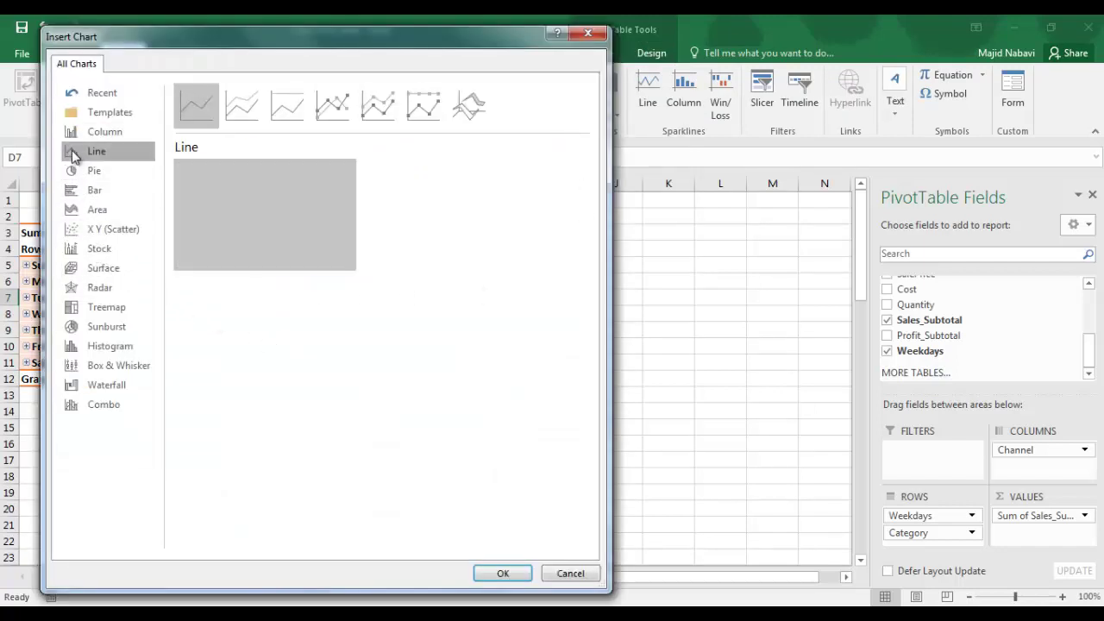
pyautogui.click(501, 573)
pyautogui.moveTo(370, 279); pyautogui.dragTo(518, 314)
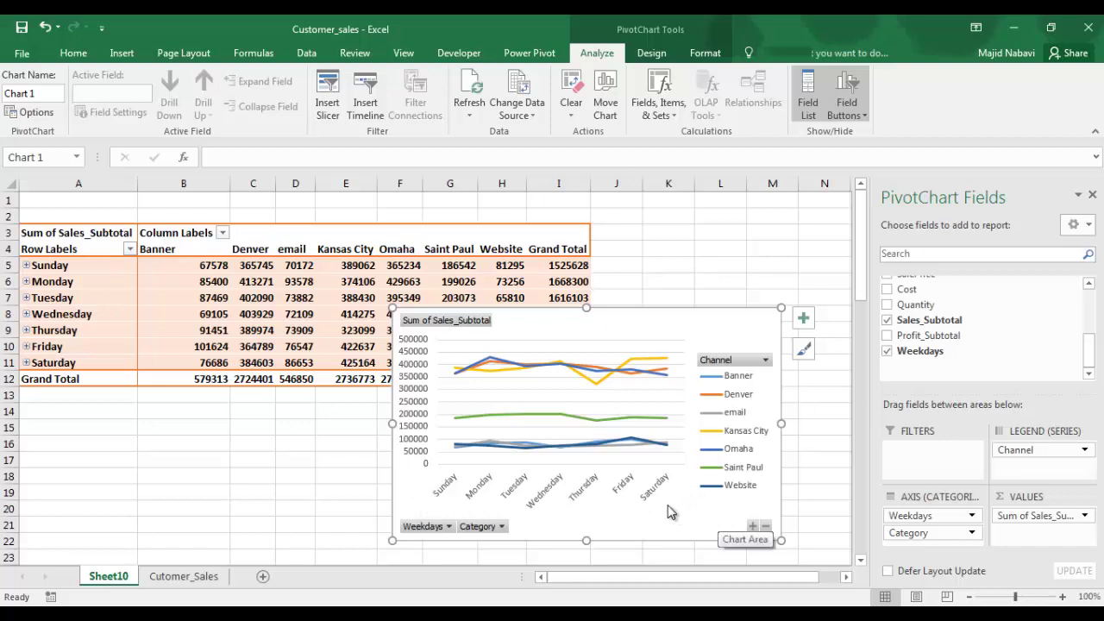
# Summarize the Sales_Subtotal values by Average and shift the PivotChart so that its legend is fully in view.
pyautogui.click(1086, 517)
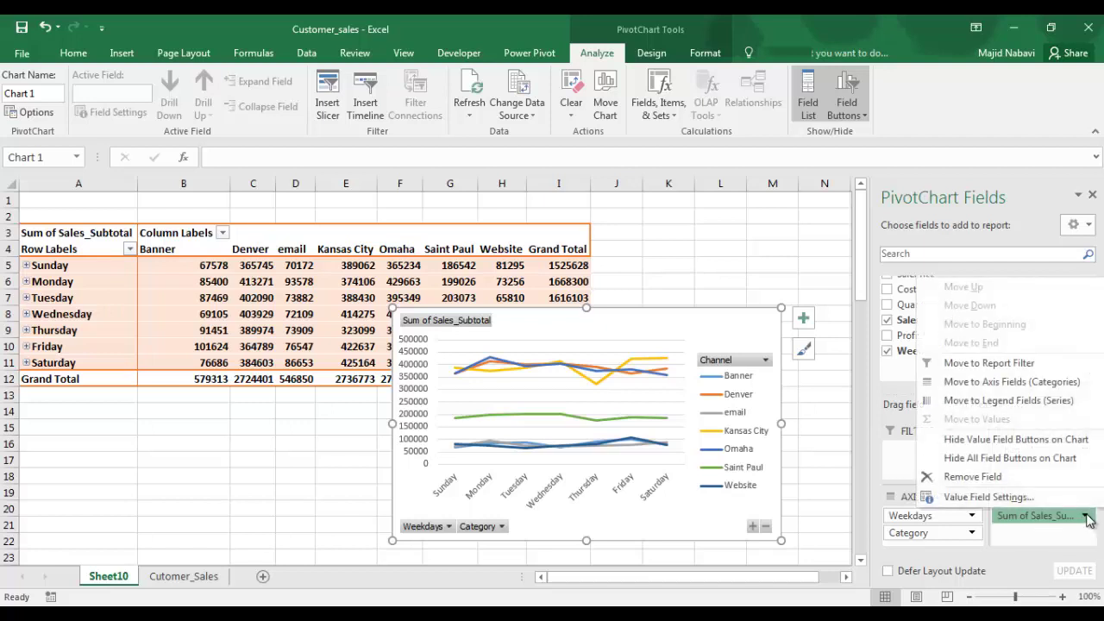
pyautogui.click(974, 499)
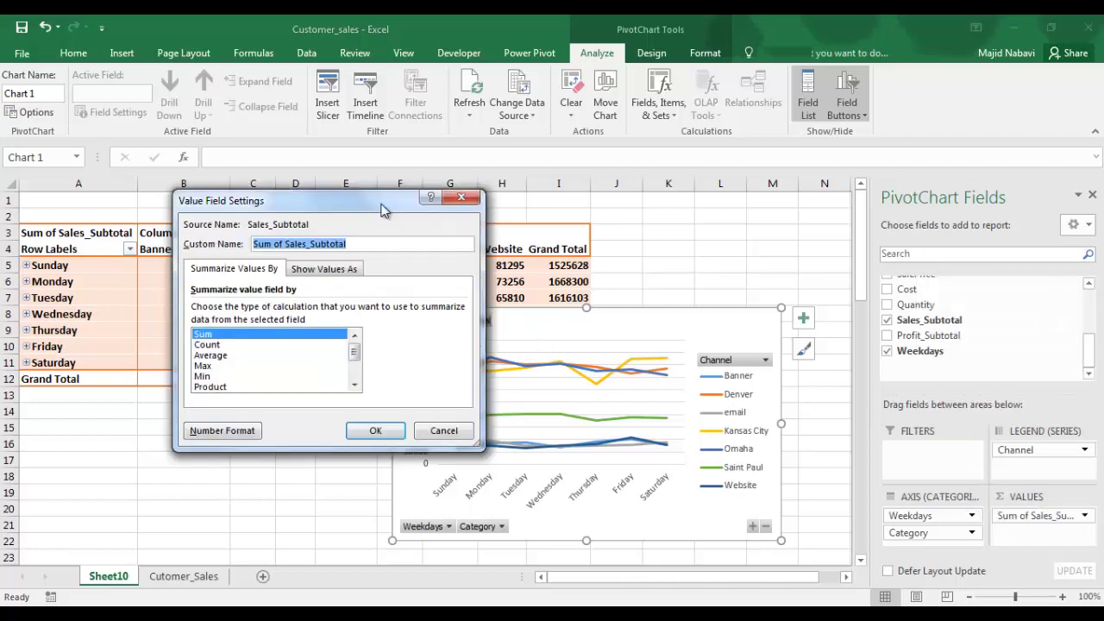
pyautogui.moveTo(383, 211); pyautogui.dragTo(603, 245)
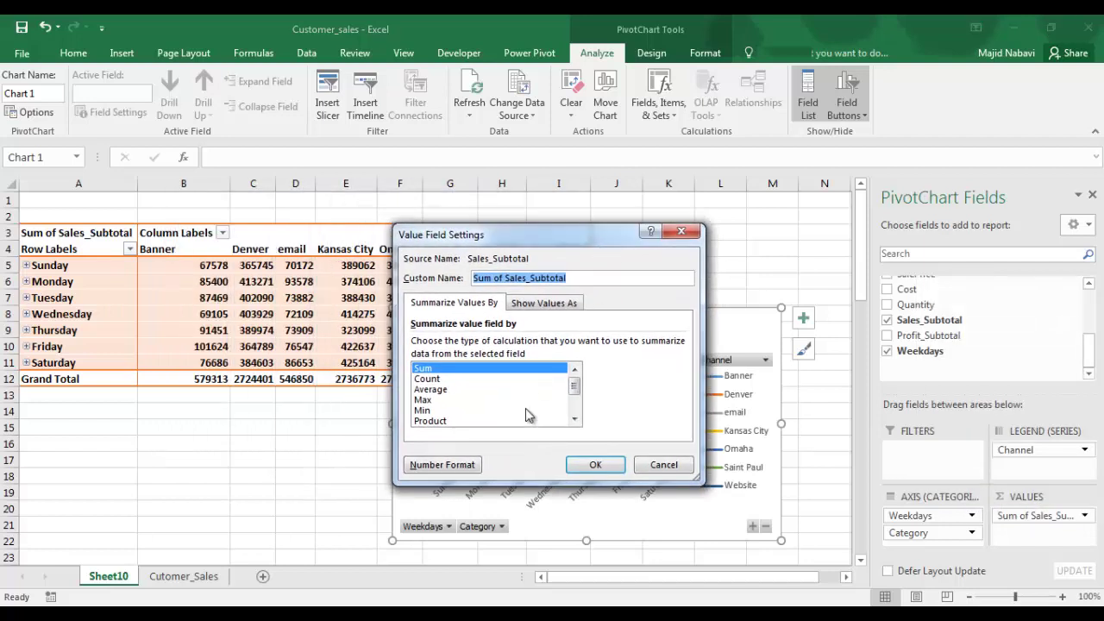
pyautogui.click(448, 390)
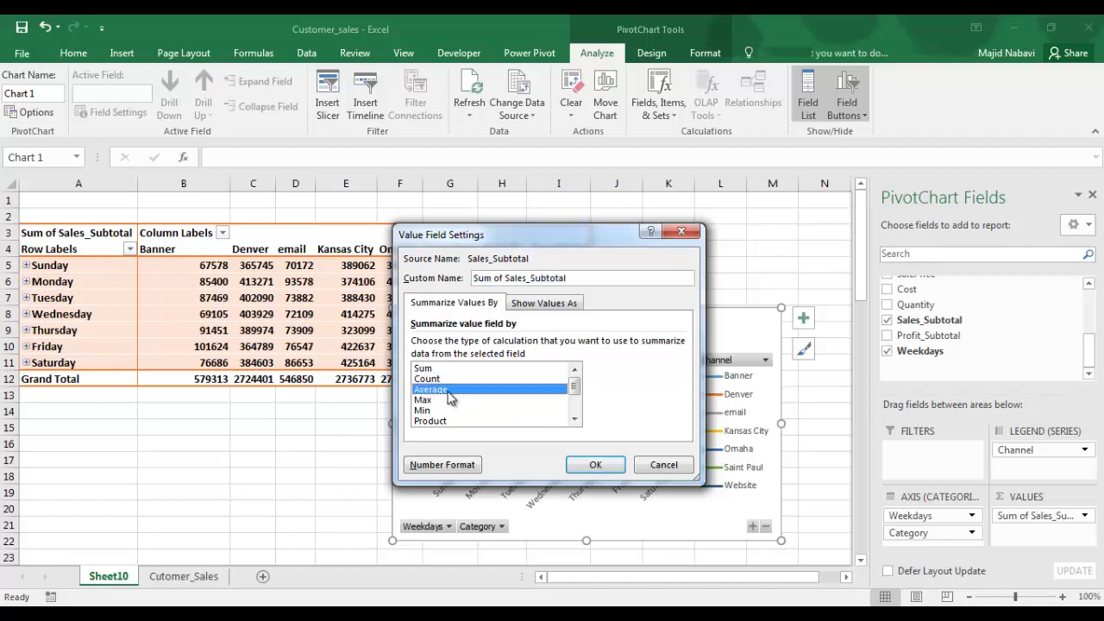
pyautogui.click(595, 465)
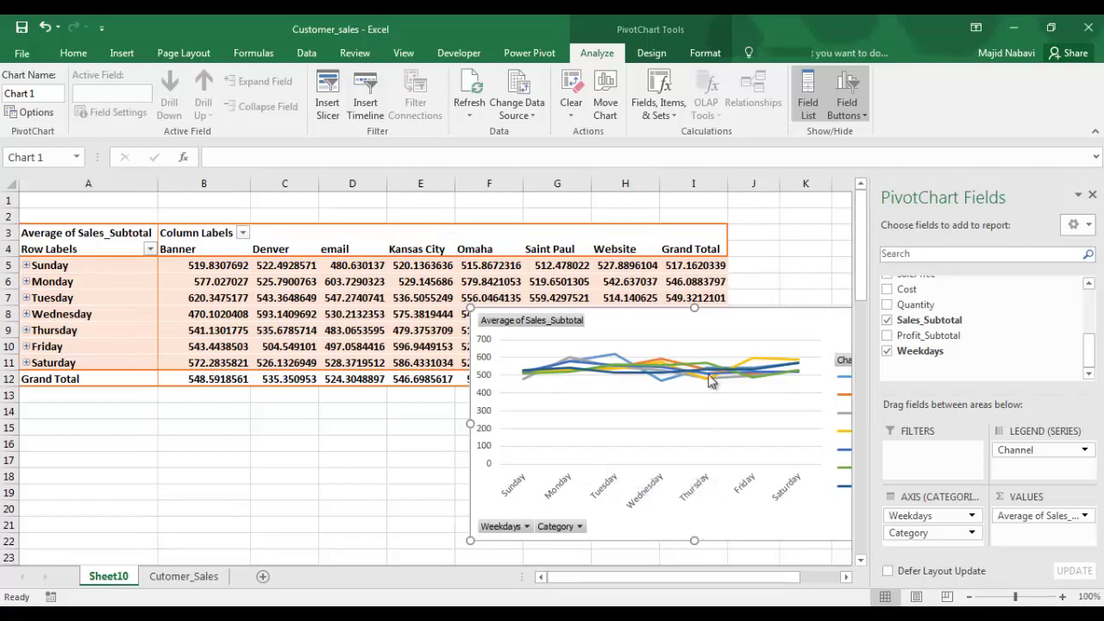
pyautogui.moveTo(665, 308); pyautogui.dragTo(589, 331)
# Summarize the Sales_Subtotal values by Sum and move the PivotChart away from the table's first columns.
pyautogui.click(1085, 516)
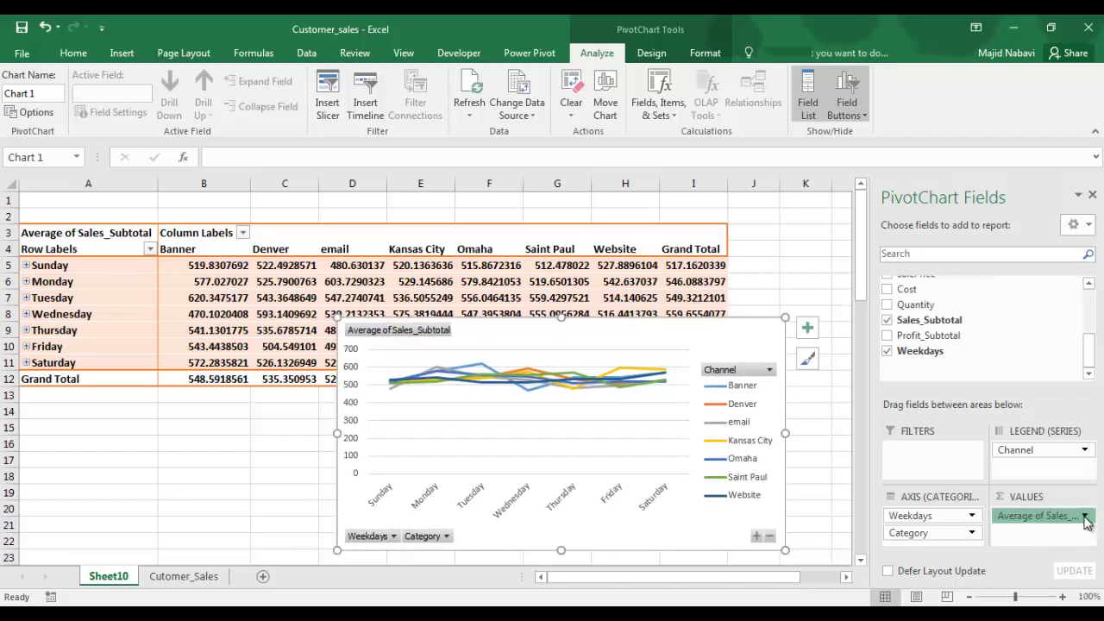
pyautogui.click(983, 498)
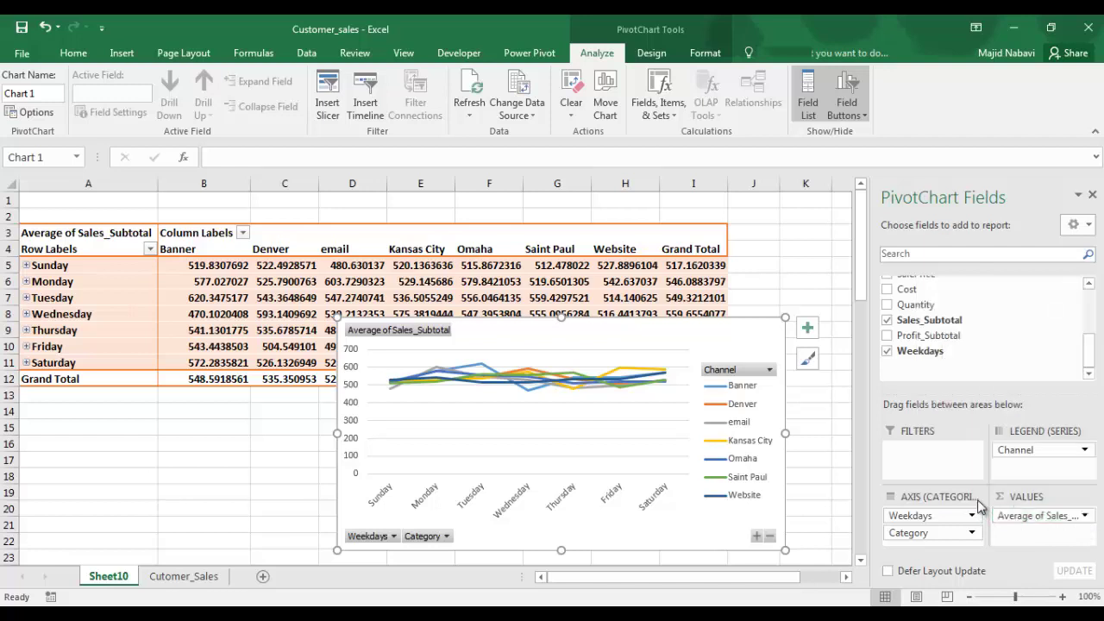
pyautogui.click(427, 370)
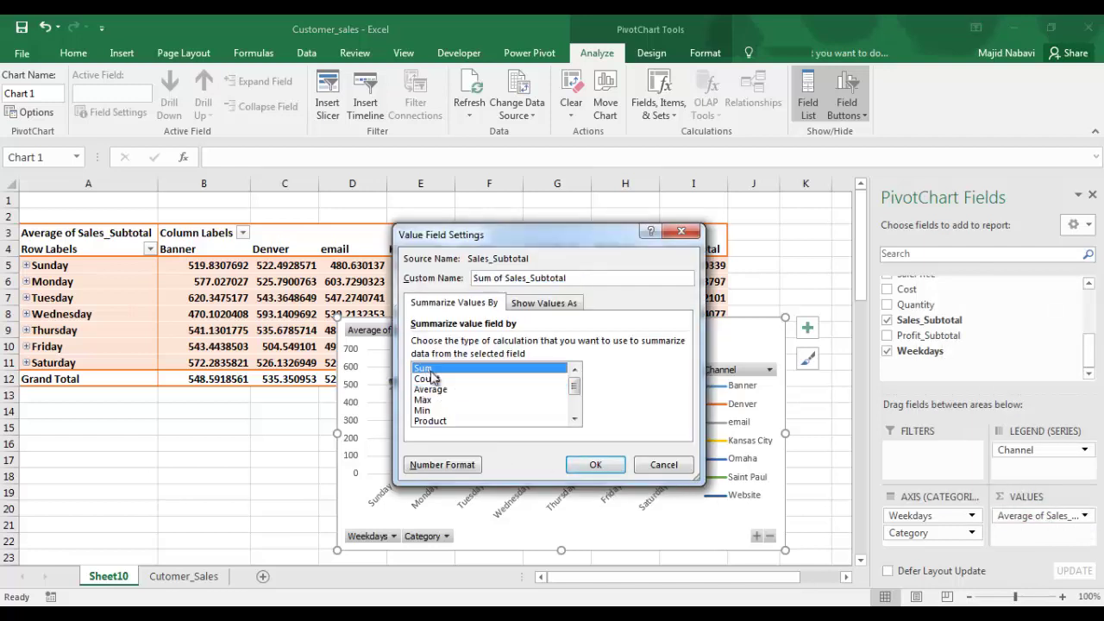
pyautogui.click(601, 465)
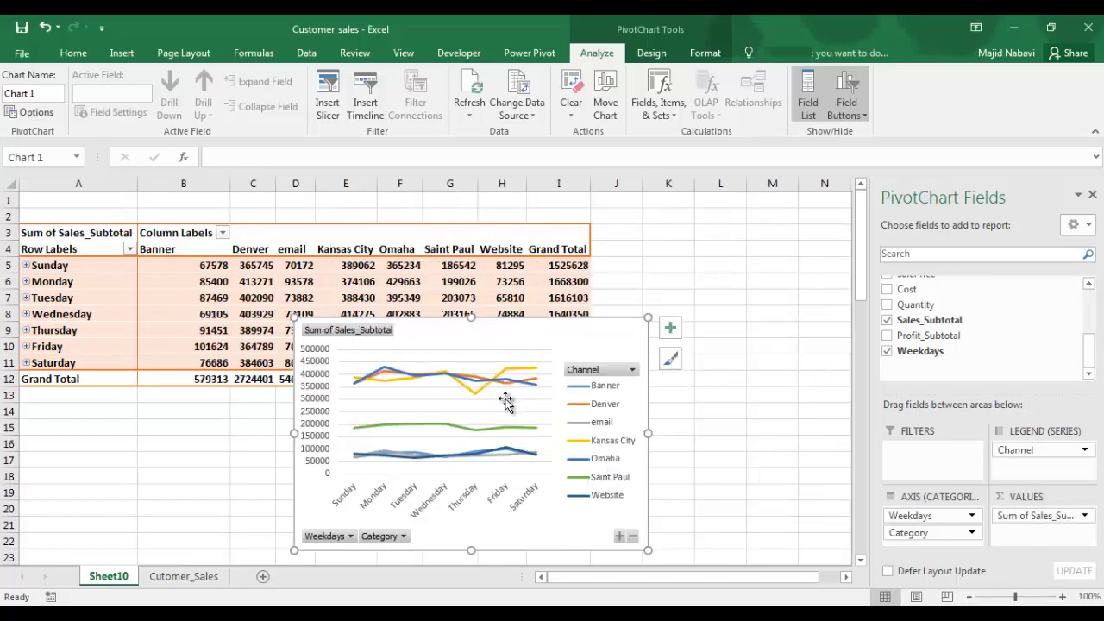
pyautogui.moveTo(432, 328); pyautogui.dragTo(552, 294)
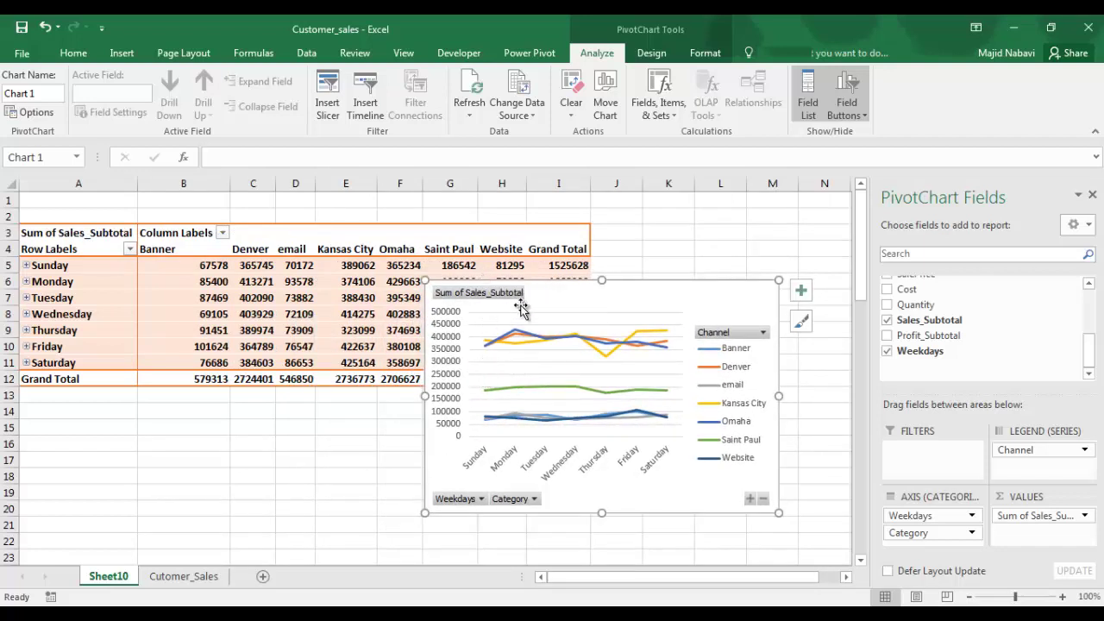
# Filter the PivotChart's Category field to show only Computer, and clear that Category filter again.
pyautogui.click(535, 501)
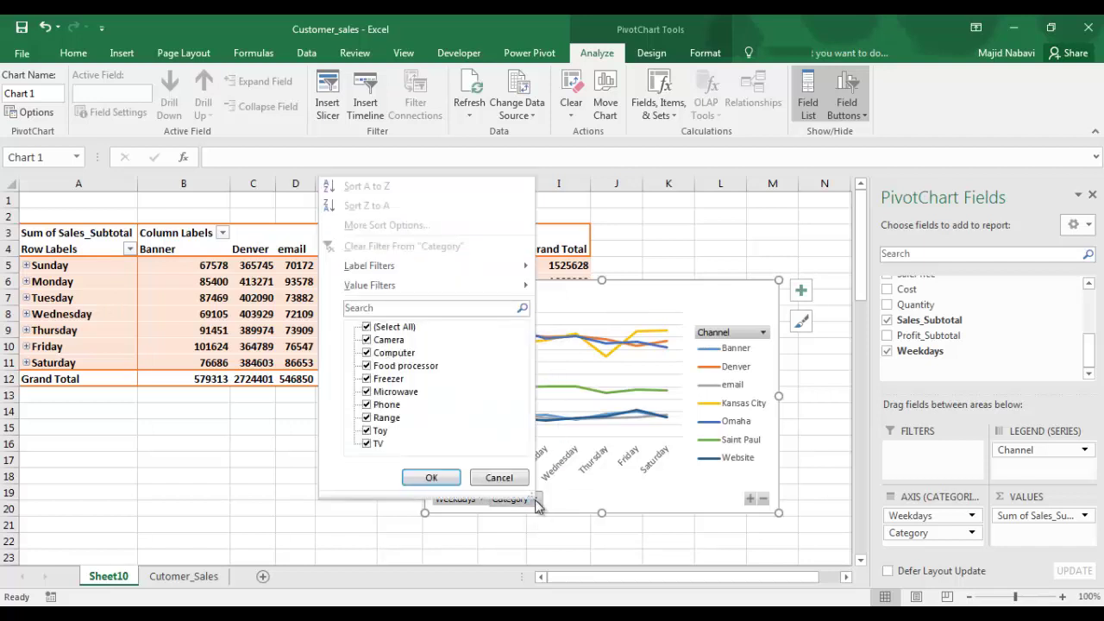
pyautogui.click(366, 328)
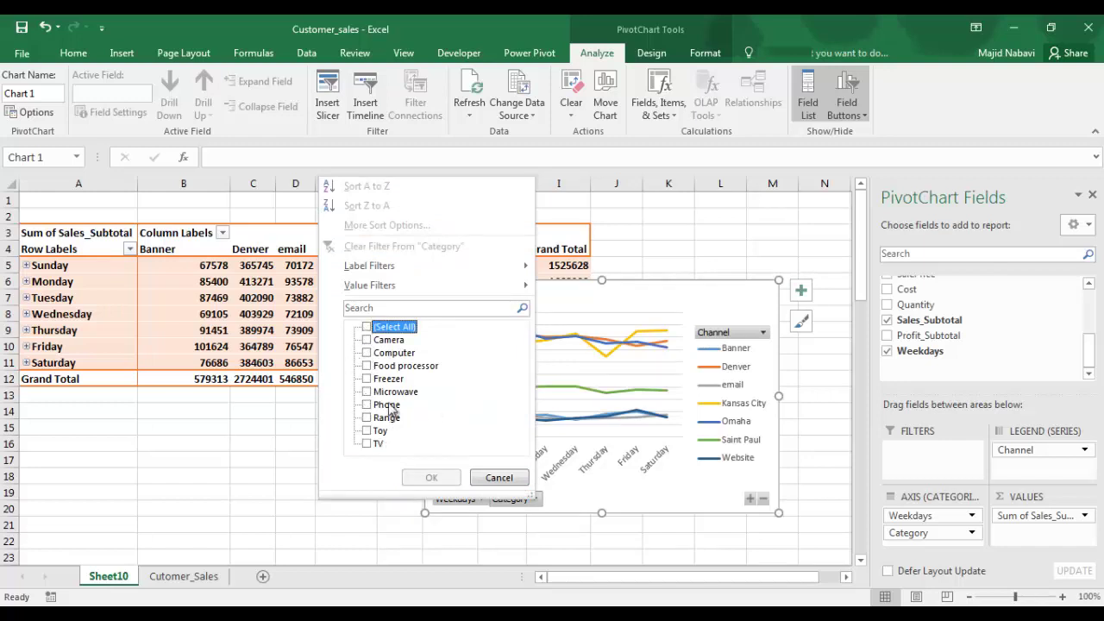
pyautogui.click(369, 353)
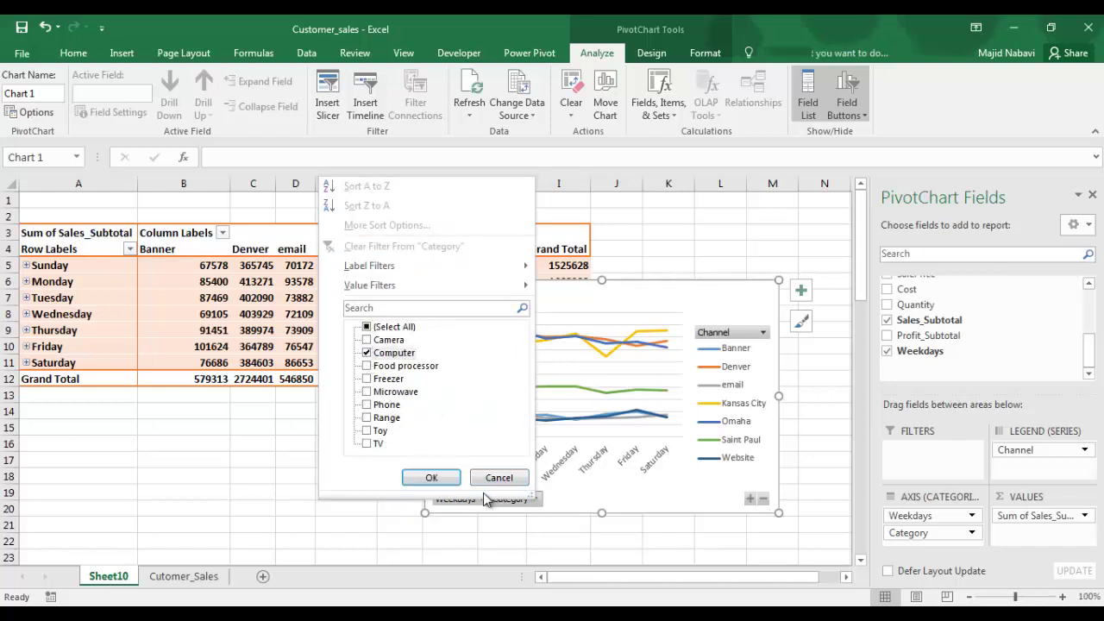
pyautogui.click(432, 478)
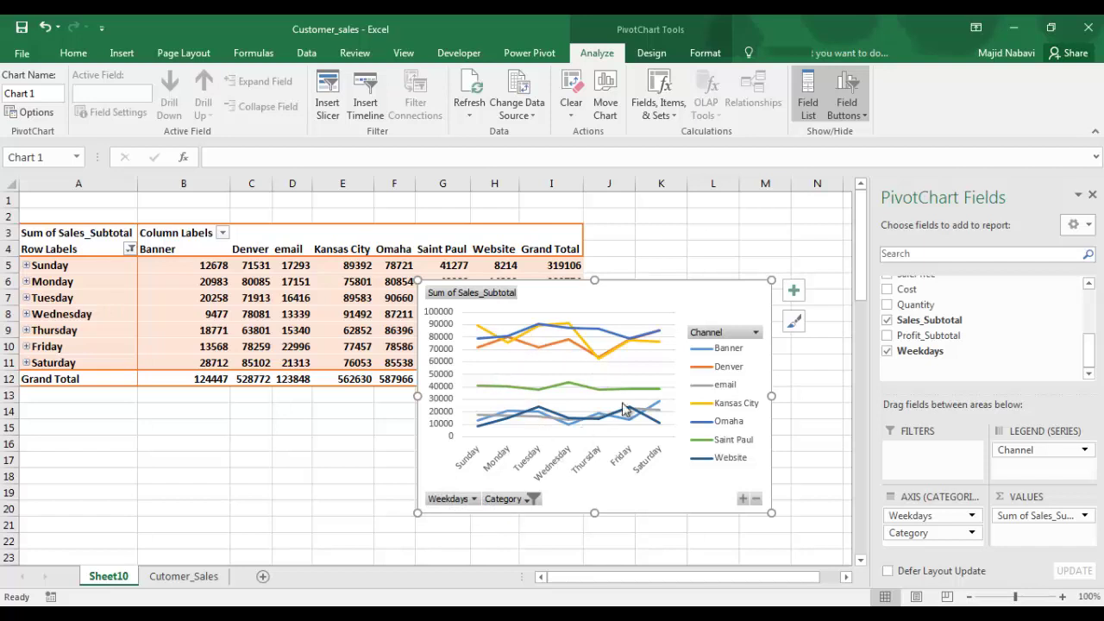
pyautogui.click(532, 500)
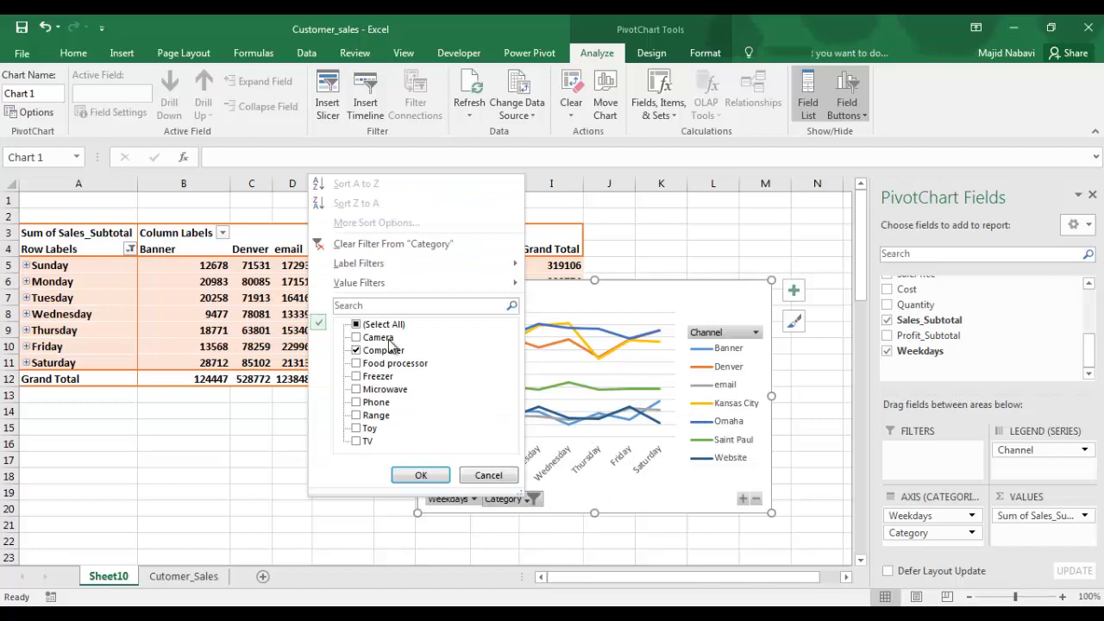
pyautogui.click(367, 244)
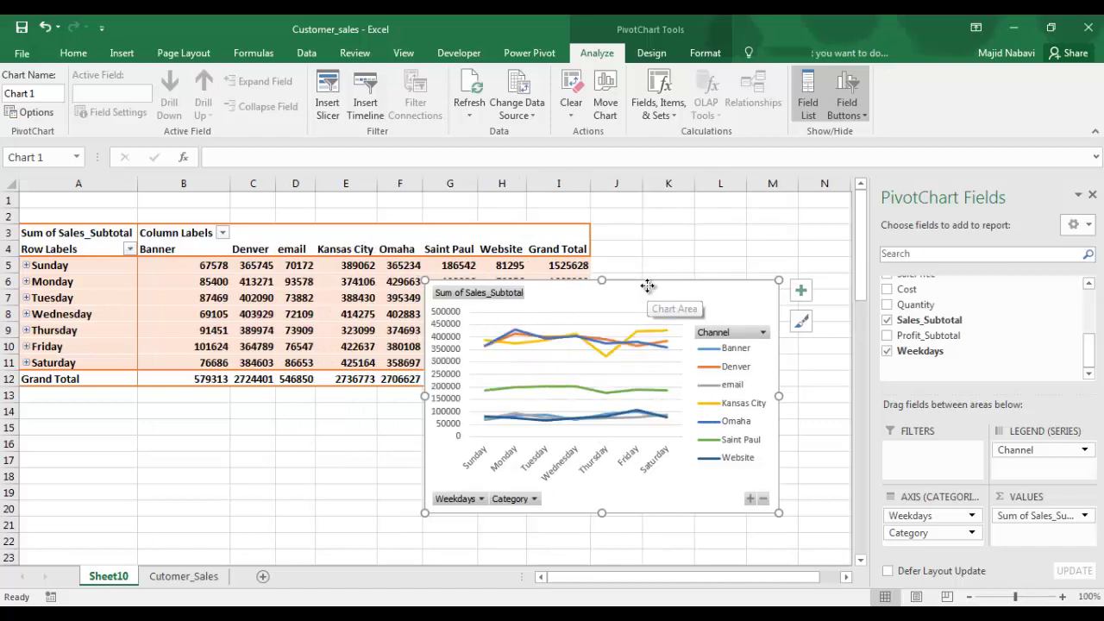
# Insert a slicer for the Category field and place it beside the PivotTable's Grand Total column, with the PivotChart moved lower.
pyautogui.moveTo(646, 298); pyautogui.dragTo(477, 370)
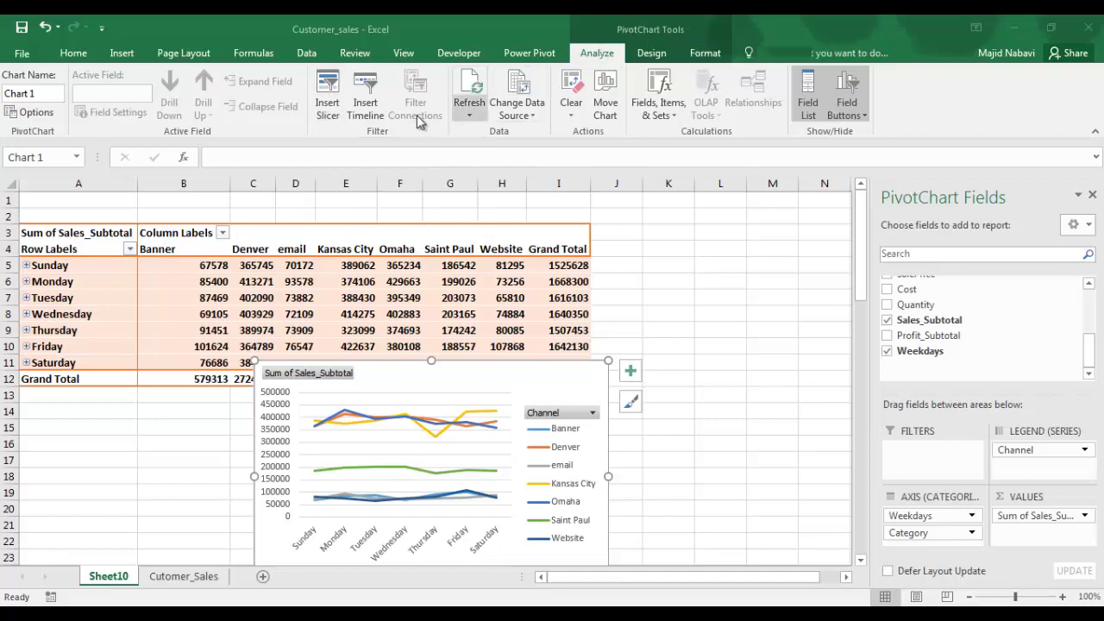
pyautogui.click(336, 108)
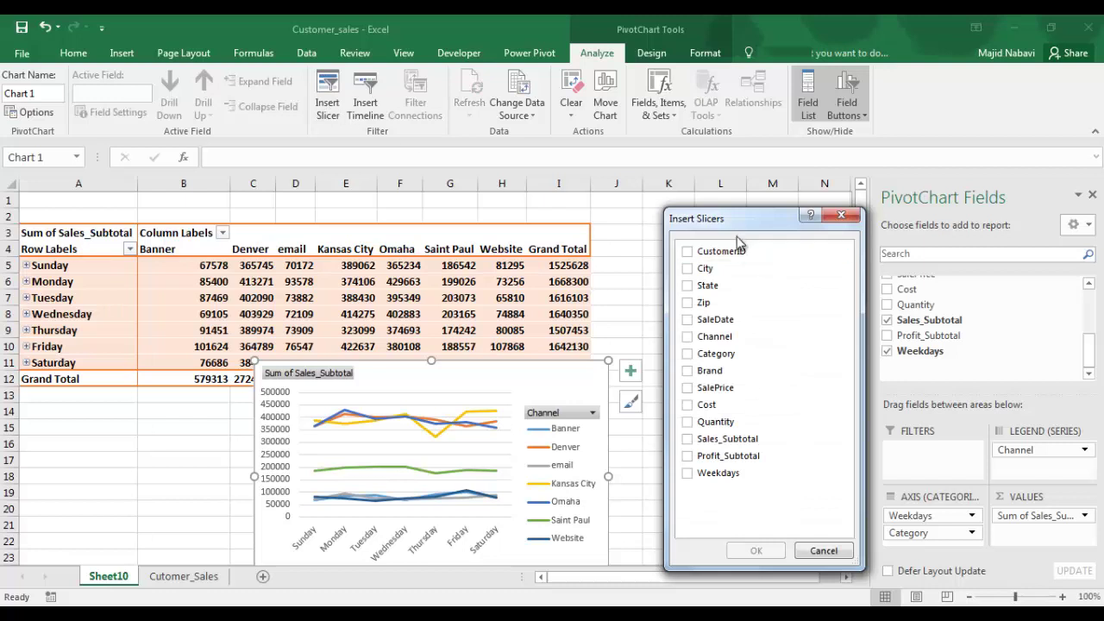
pyautogui.moveTo(738, 232); pyautogui.dragTo(731, 248)
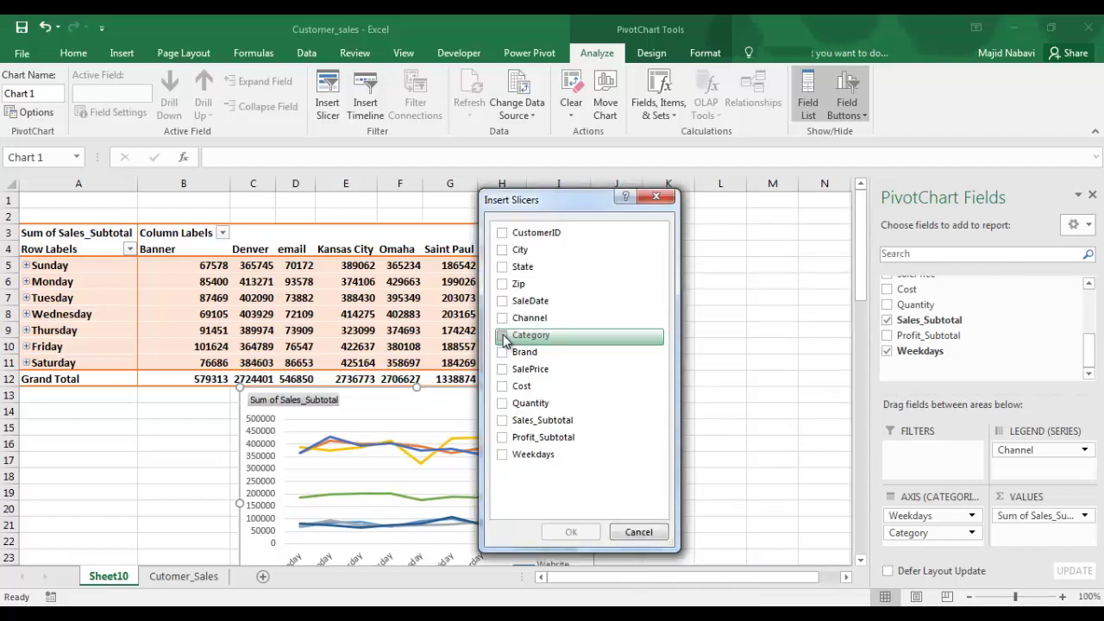
pyautogui.click(503, 337)
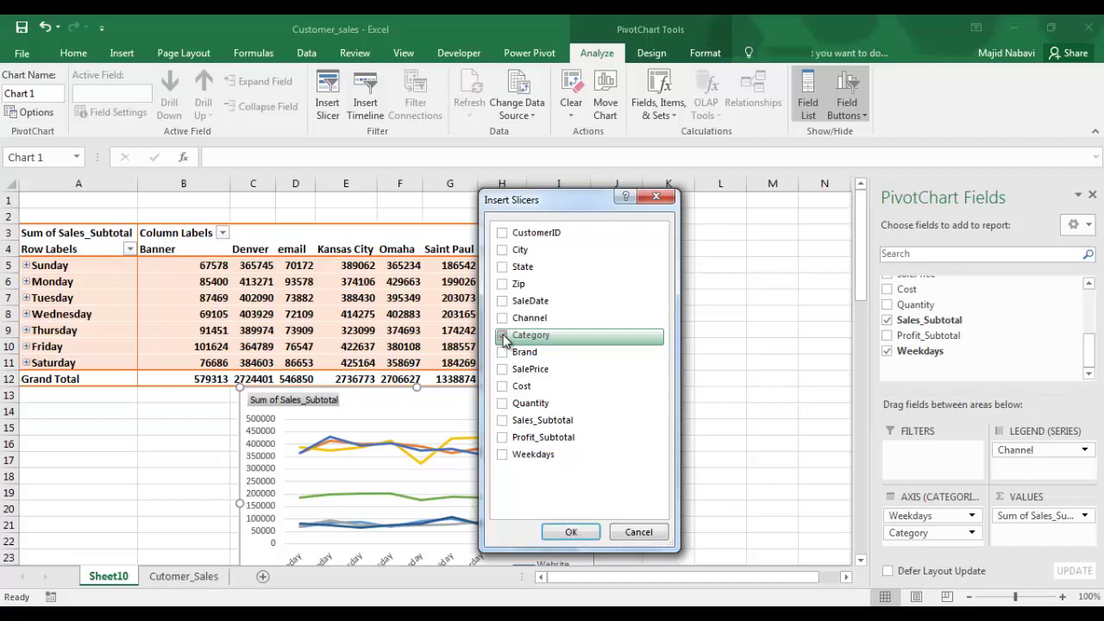
pyautogui.click(587, 534)
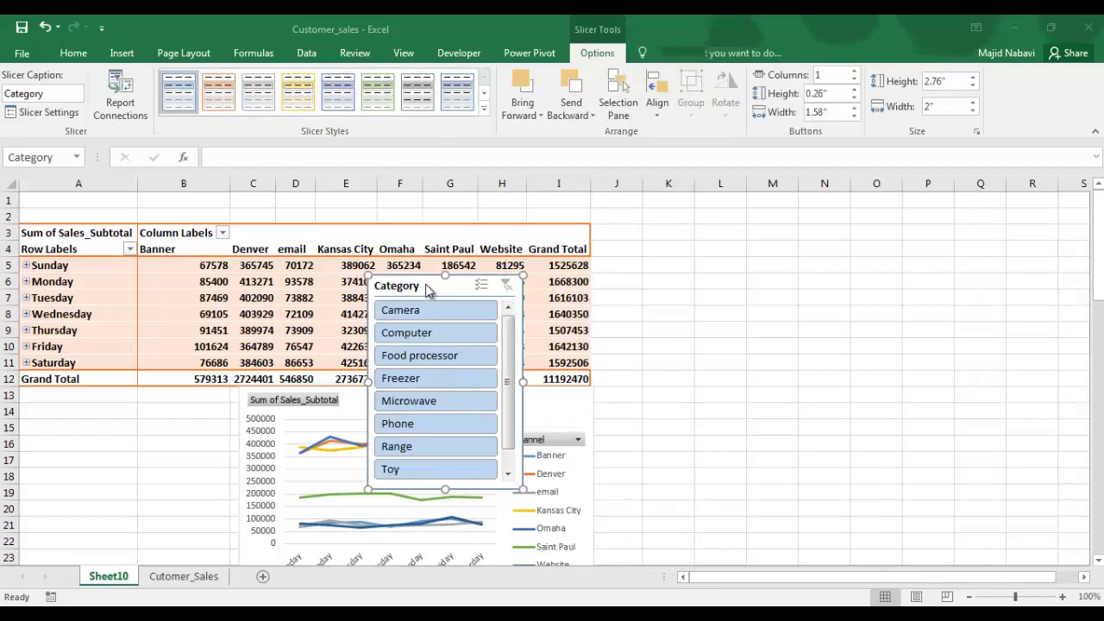
pyautogui.moveTo(397, 285); pyautogui.dragTo(697, 224)
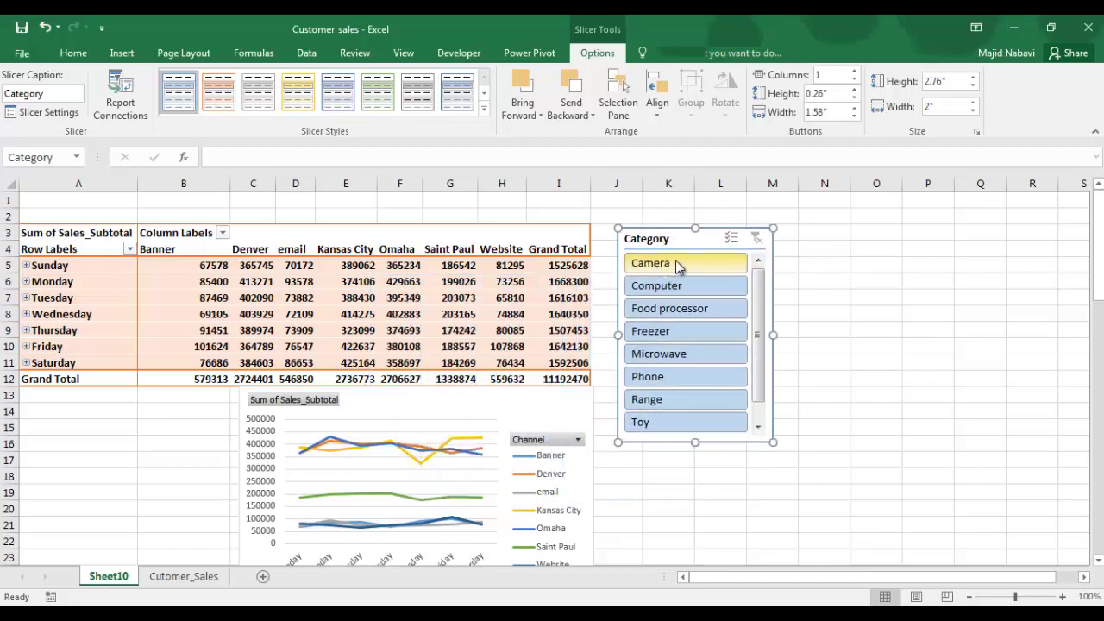
# Move the PivotChart up into full view and filter it by each category in turn from Camera to Range with the slicer.
pyautogui.moveTo(506, 414); pyautogui.dragTo(488, 342)
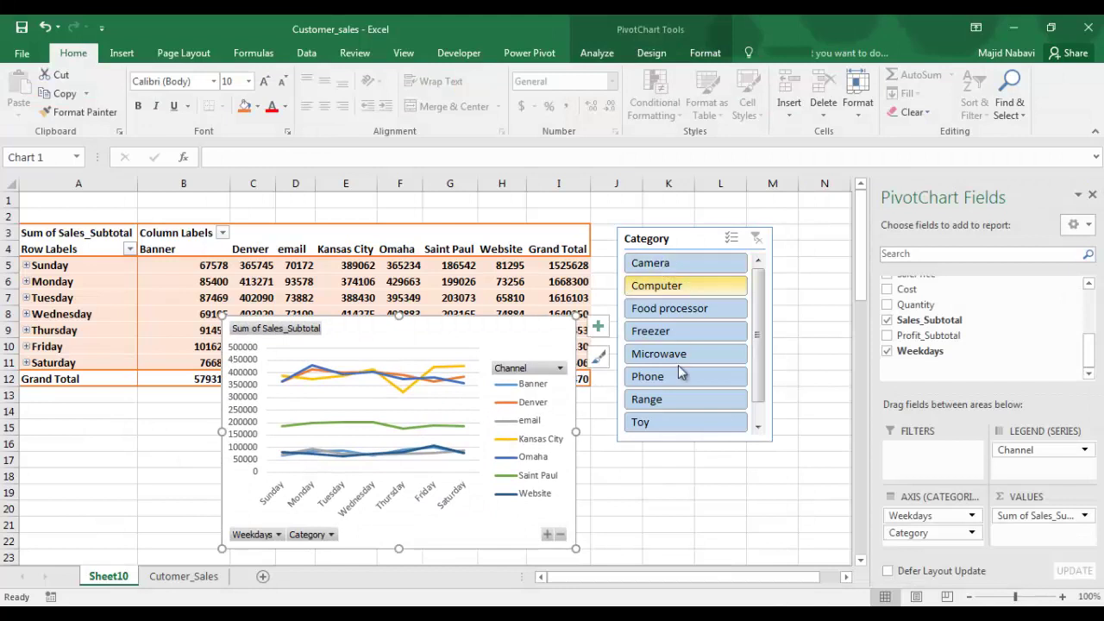
pyautogui.click(680, 264)
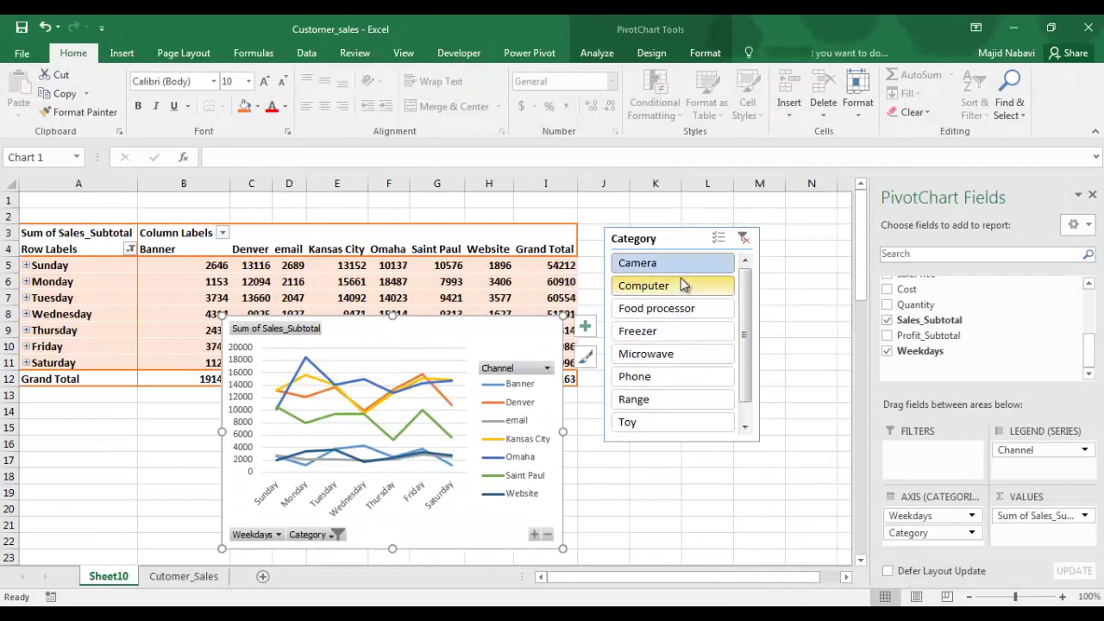
pyautogui.click(681, 287)
pyautogui.click(681, 308)
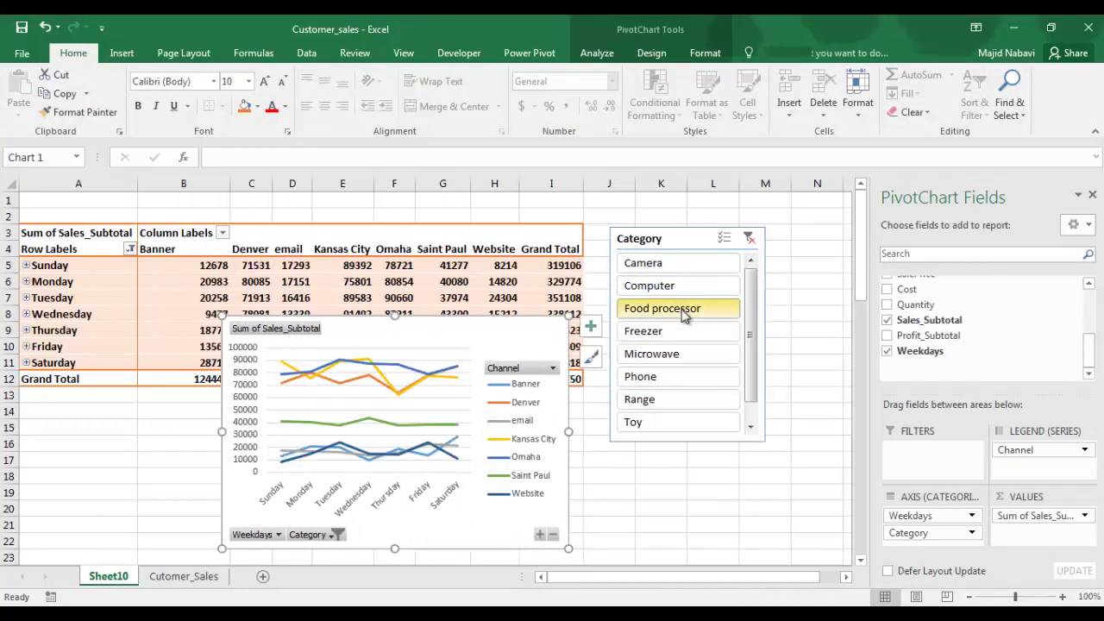
pyautogui.click(684, 333)
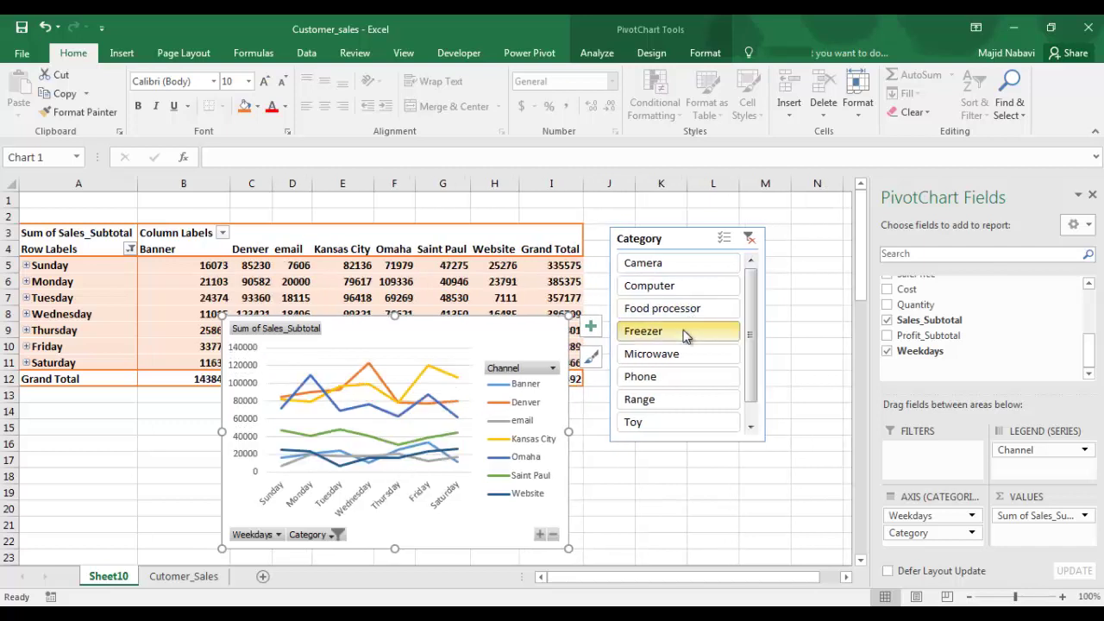
pyautogui.click(687, 355)
pyautogui.click(682, 377)
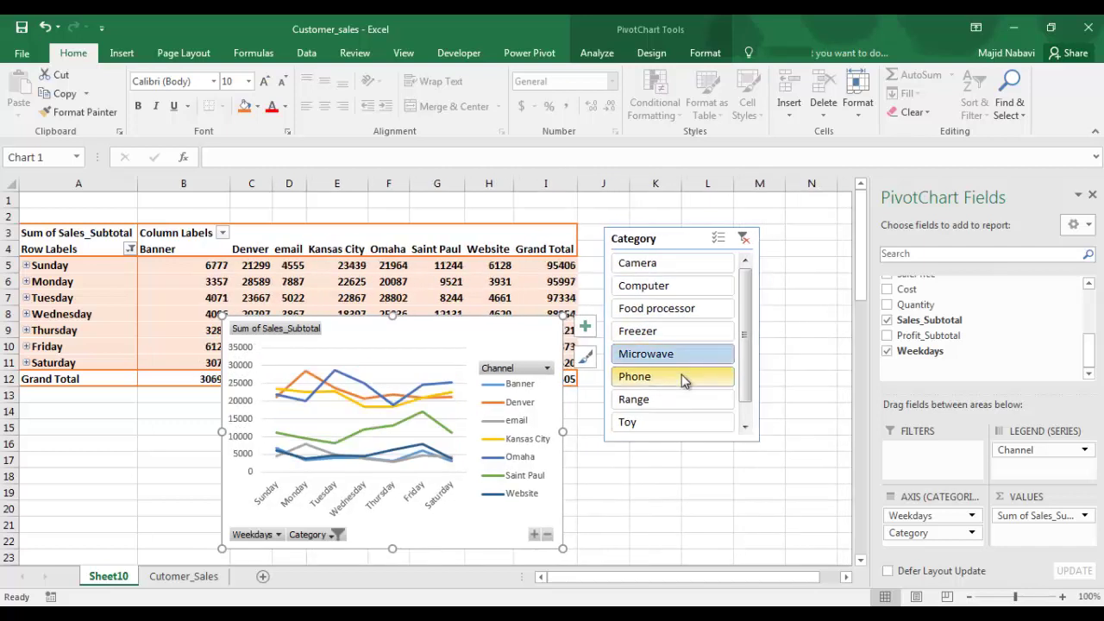
pyautogui.click(678, 401)
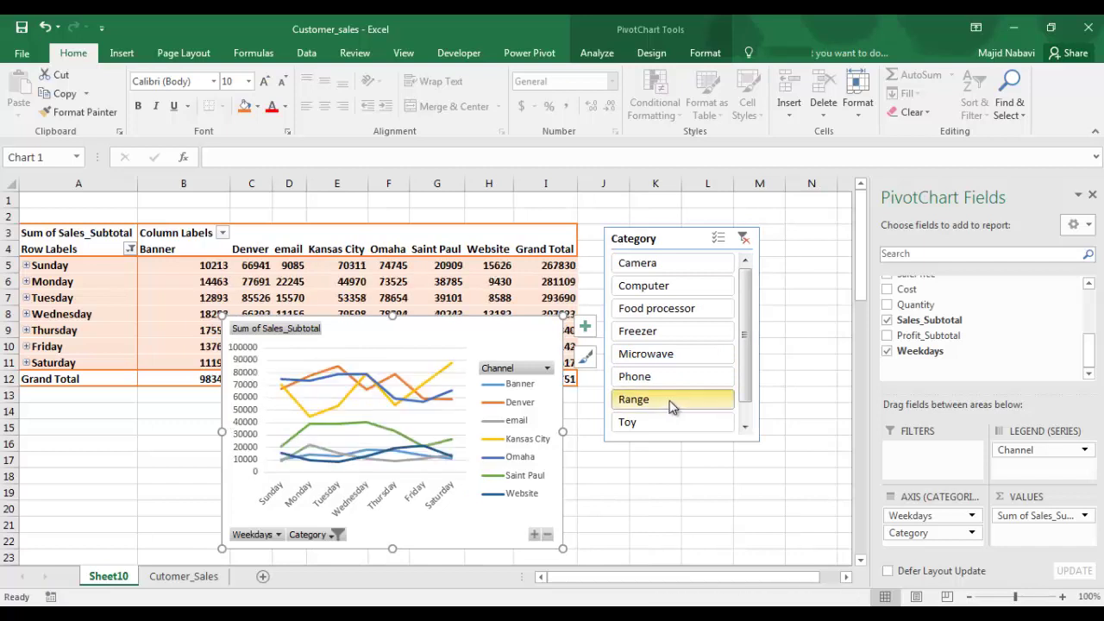
# Clear the Category slicer's filter and delete the slicer.
pyautogui.click(744, 239)
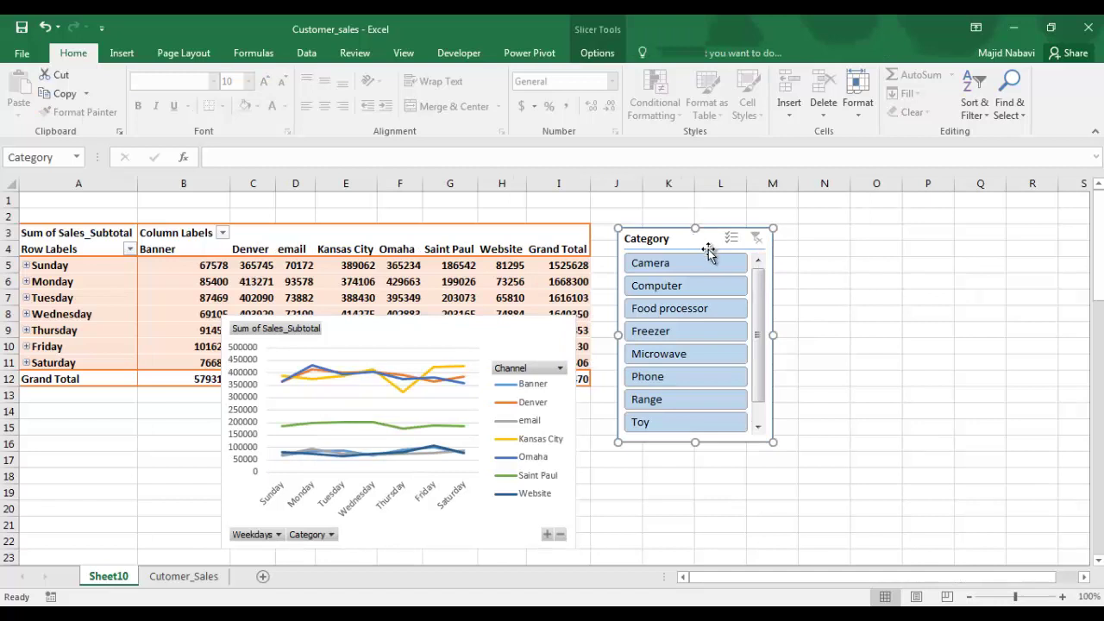
pyautogui.press('Delete')
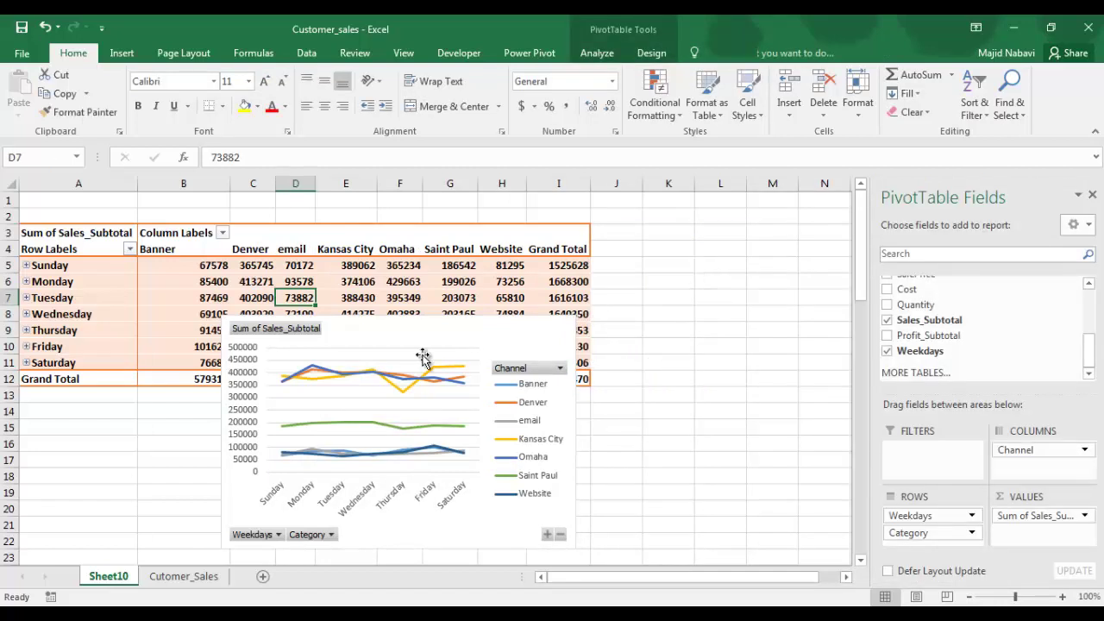
# Insert a Brand slicer for the PivotTable and lay it out beside the table at about 4.01" high and 2.04" wide.
pyautogui.click(510, 298)
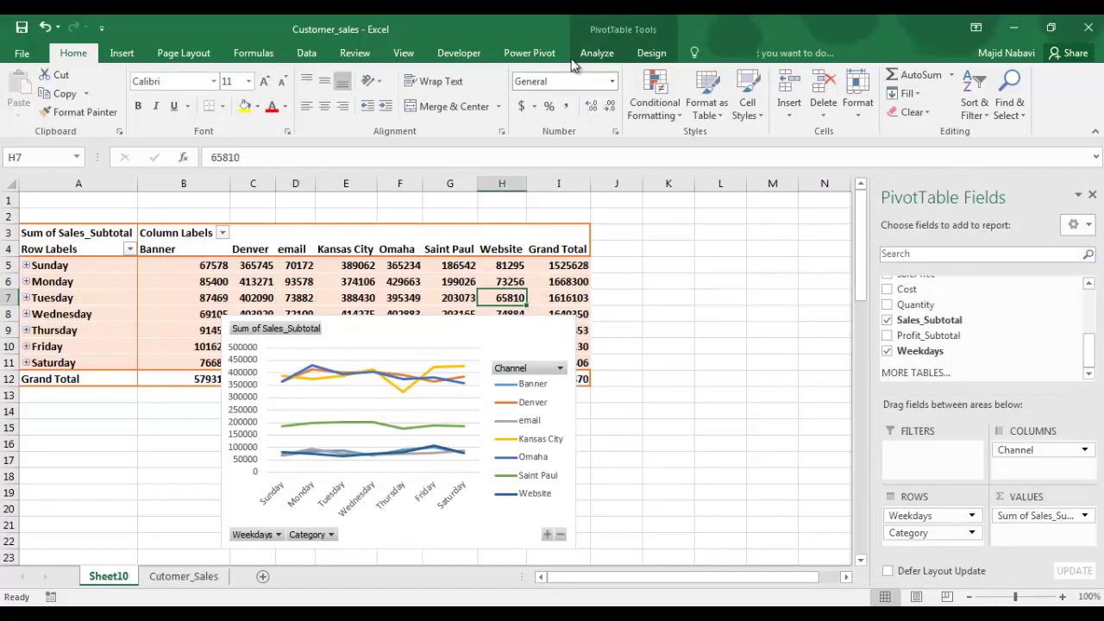
pyautogui.click(596, 53)
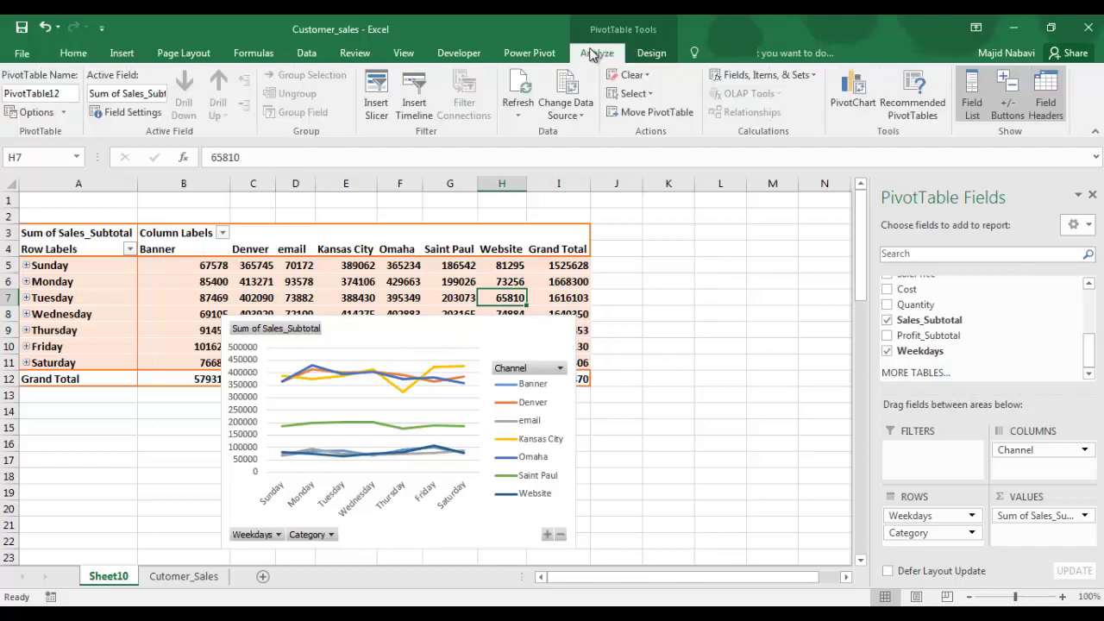
pyautogui.click(375, 91)
pyautogui.moveTo(581, 209); pyautogui.dragTo(706, 213)
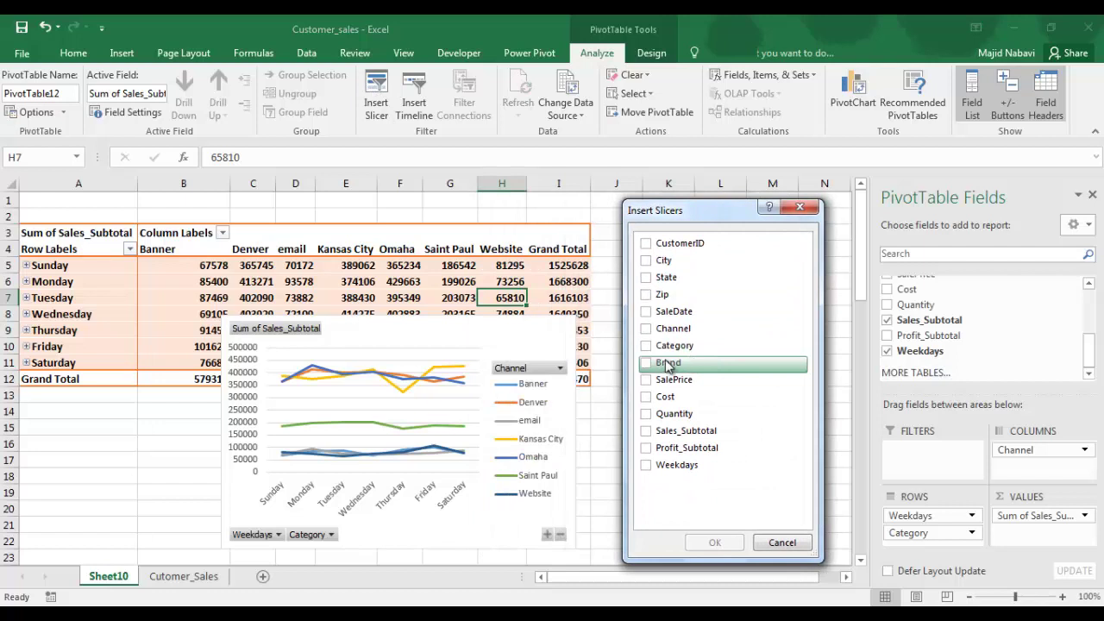
pyautogui.click(650, 366)
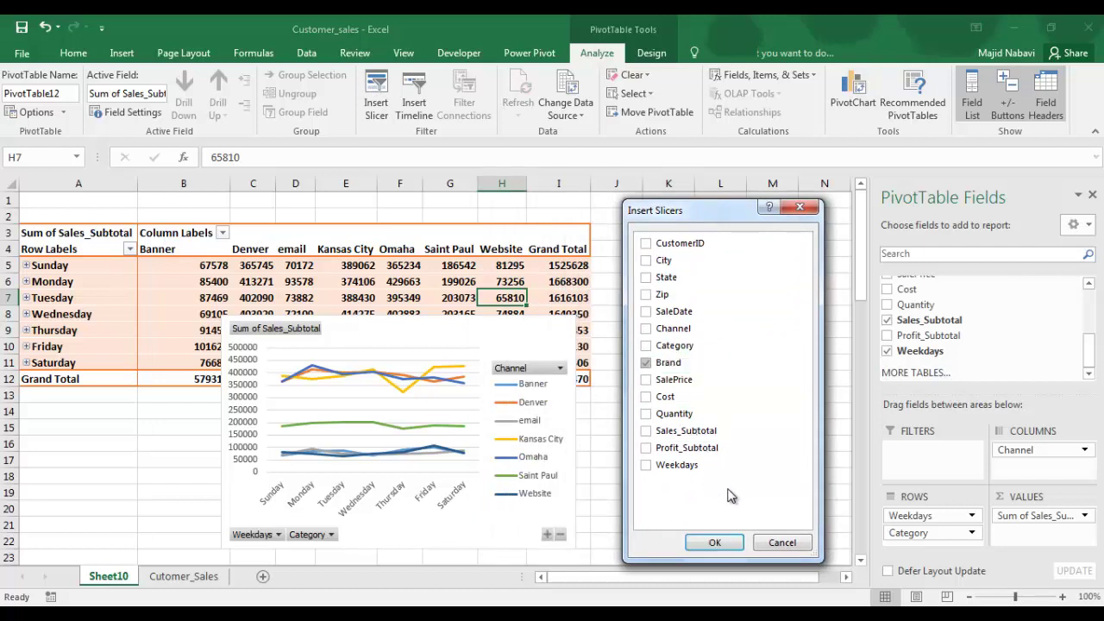
pyautogui.click(715, 543)
pyautogui.moveTo(510, 285); pyautogui.dragTo(692, 236)
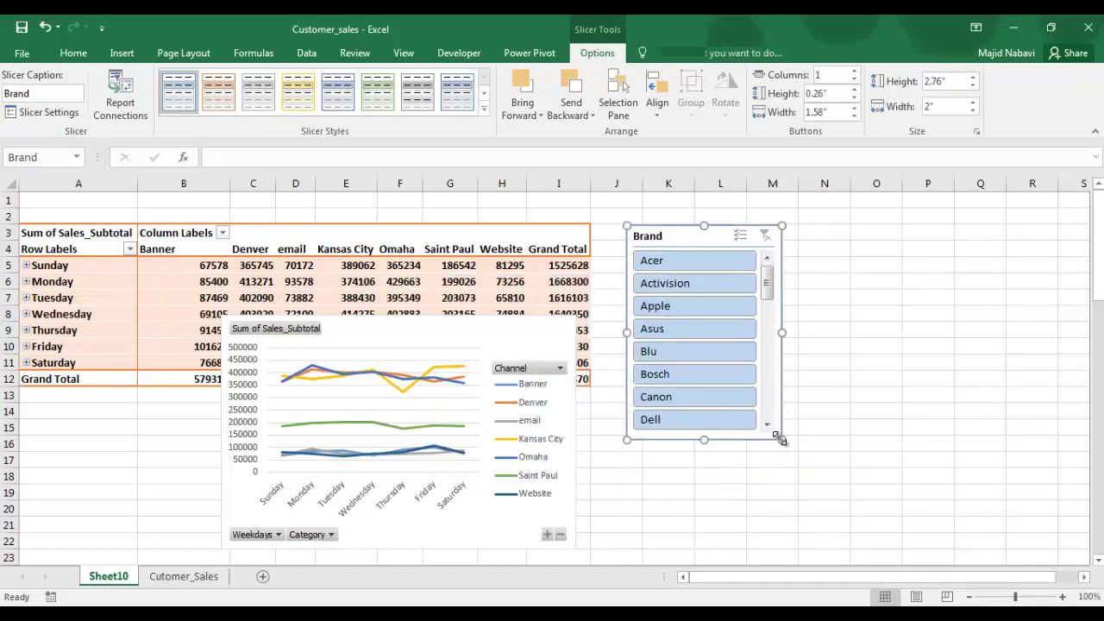
pyautogui.moveTo(780, 439); pyautogui.dragTo(785, 536)
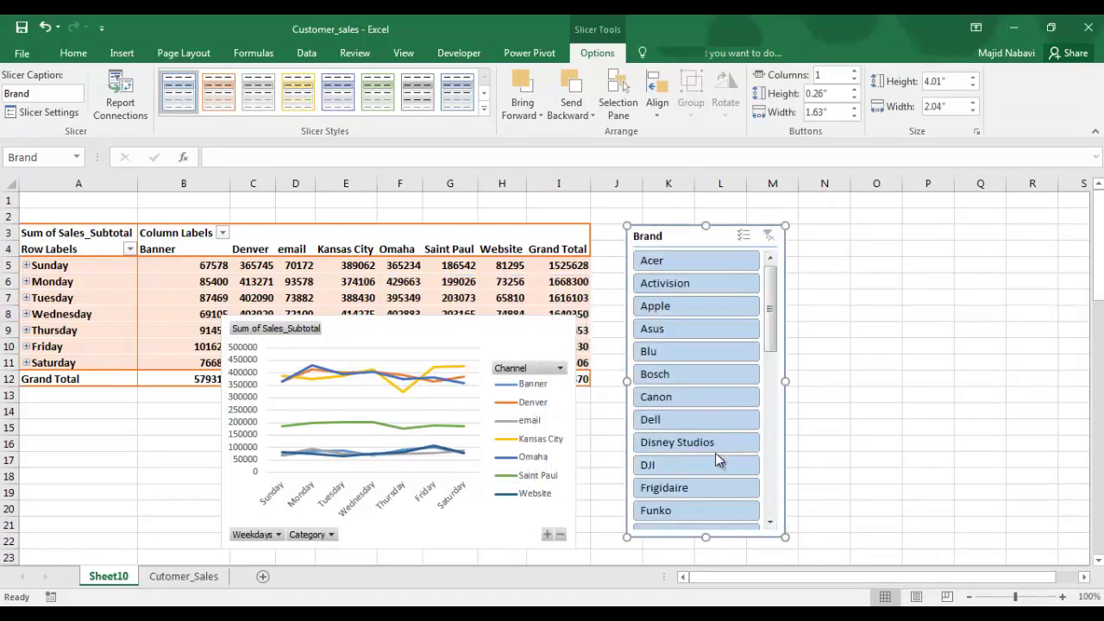
# Filter the PivotTable and PivotChart with the Brand slicer by Acer, Activision, Apple, Asus, Blu, Bosch and lastly Canon.
pyautogui.click(701, 266)
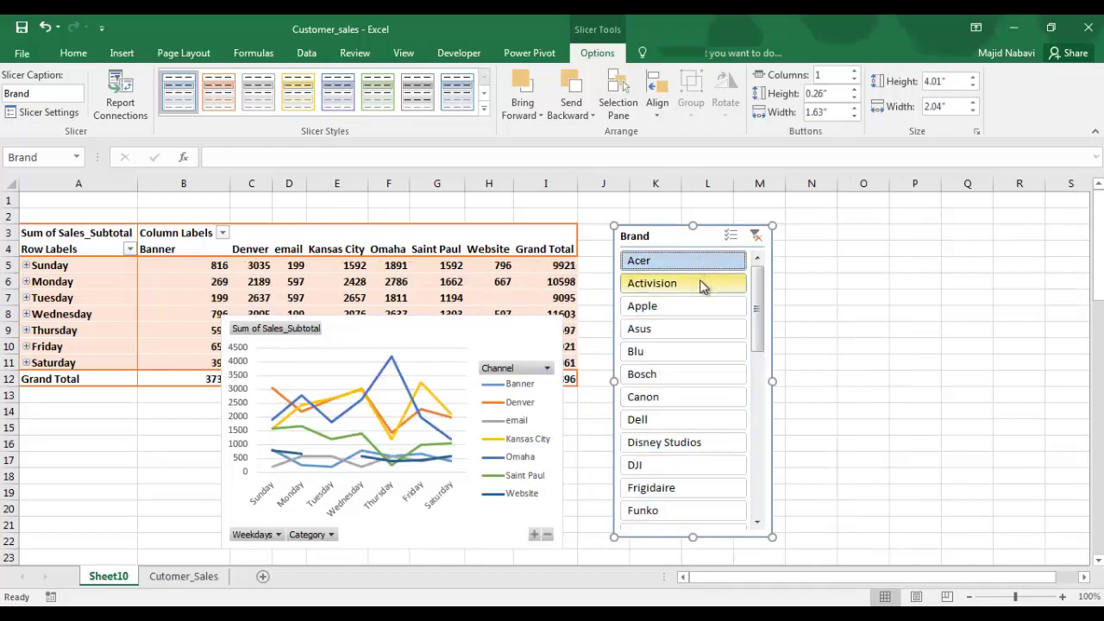
pyautogui.click(701, 285)
pyautogui.click(694, 309)
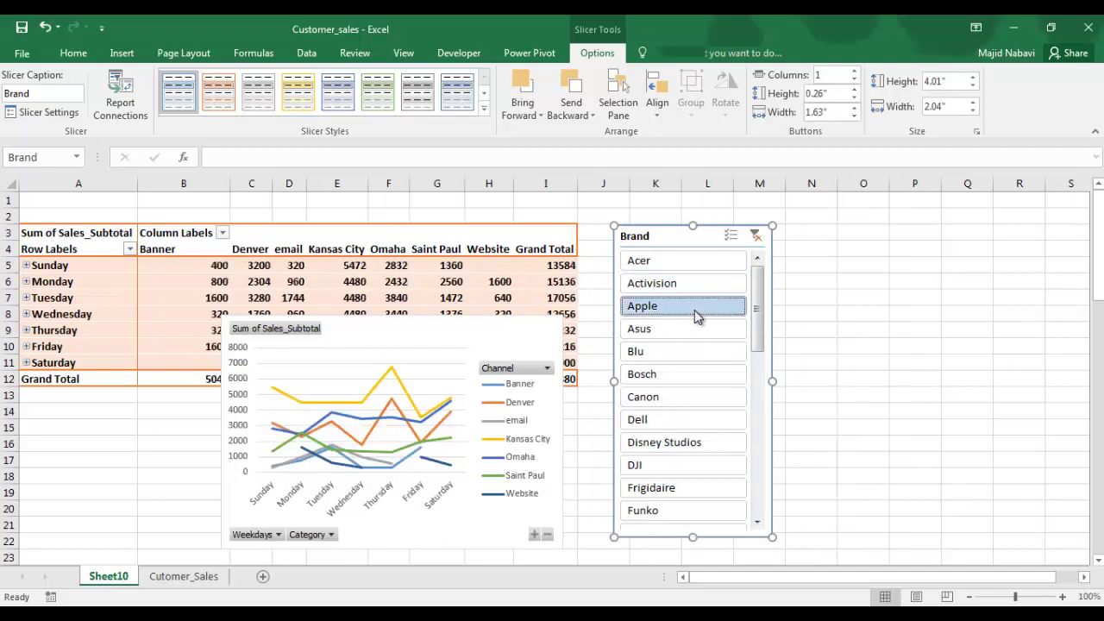
pyautogui.click(696, 328)
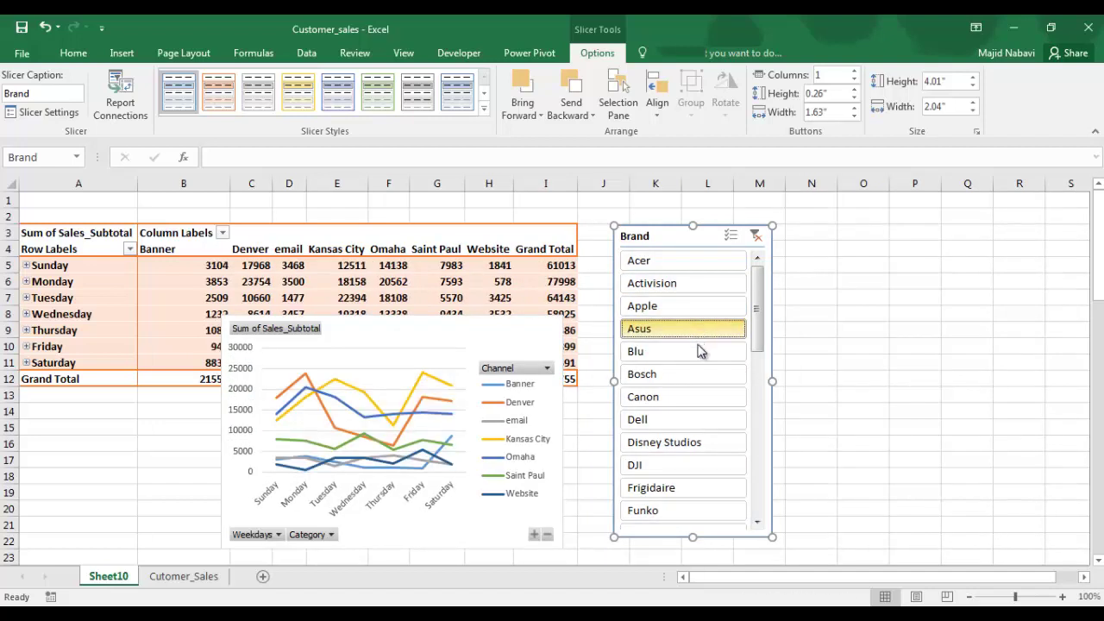
pyautogui.click(699, 352)
pyautogui.click(695, 371)
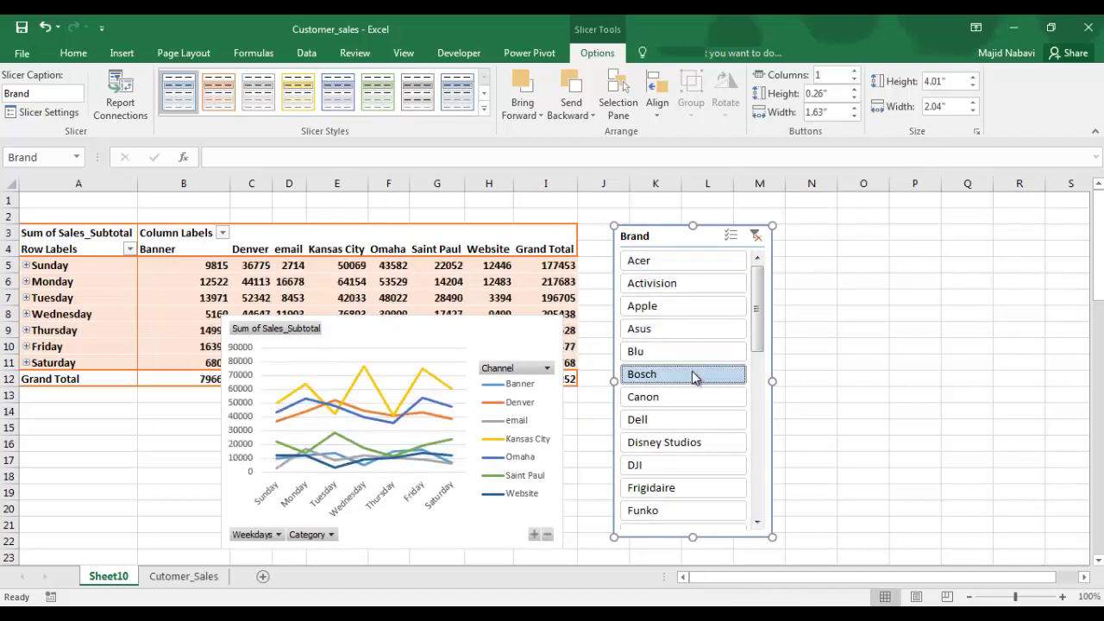
pyautogui.click(681, 398)
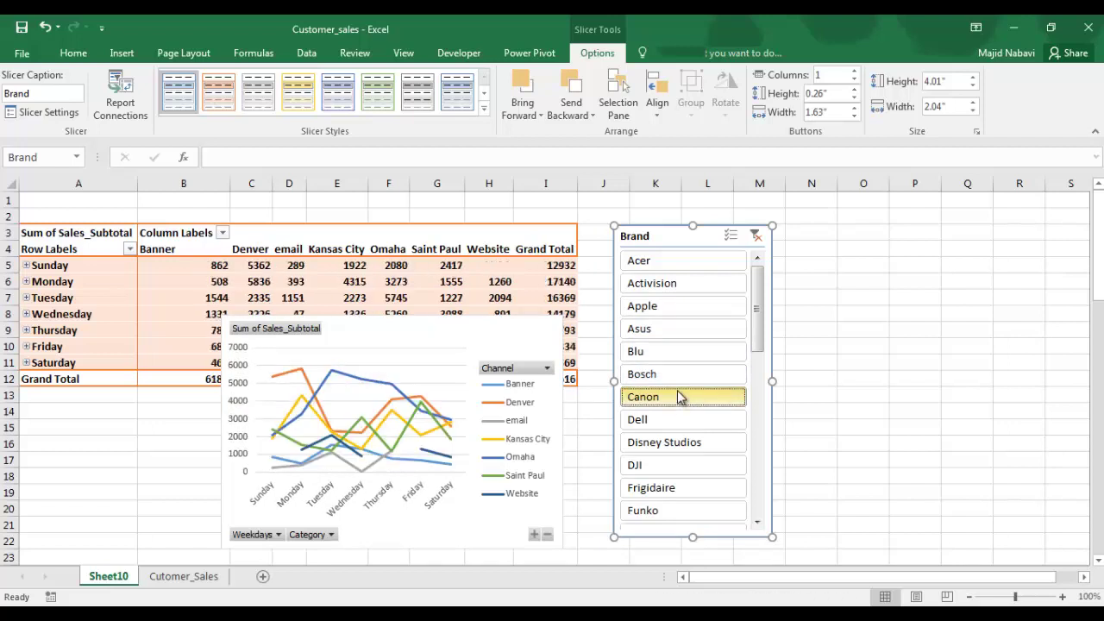
# Move the PivotChart below the PivotTable's weekday rows and insert a SaleDate timeline beside the Brand slicer.
pyautogui.click(489, 298)
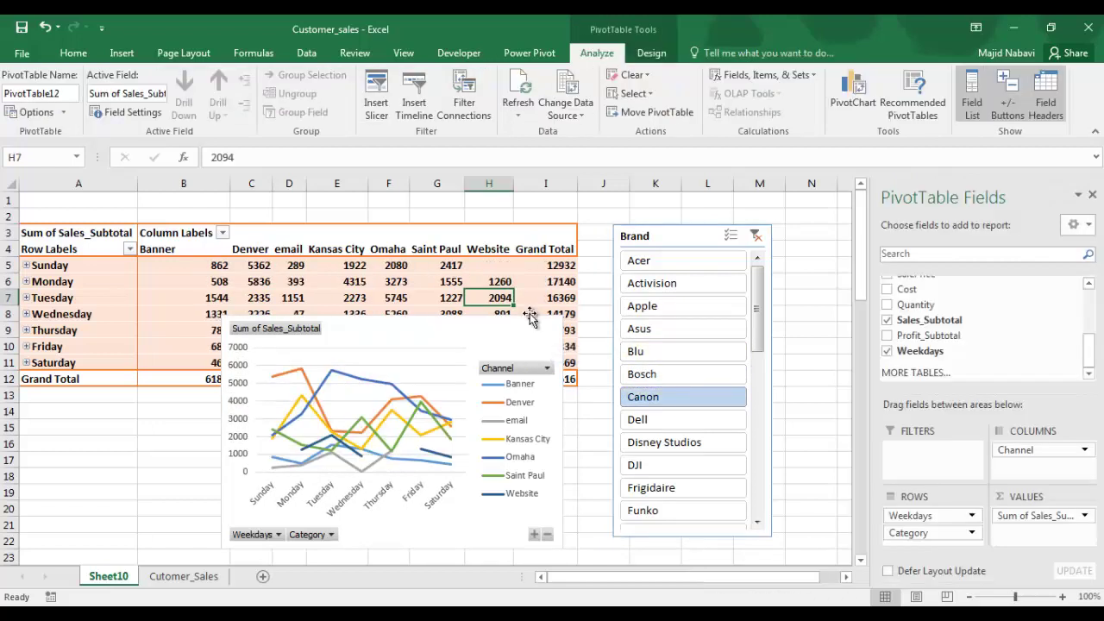
pyautogui.moveTo(539, 332); pyautogui.dragTo(336, 386)
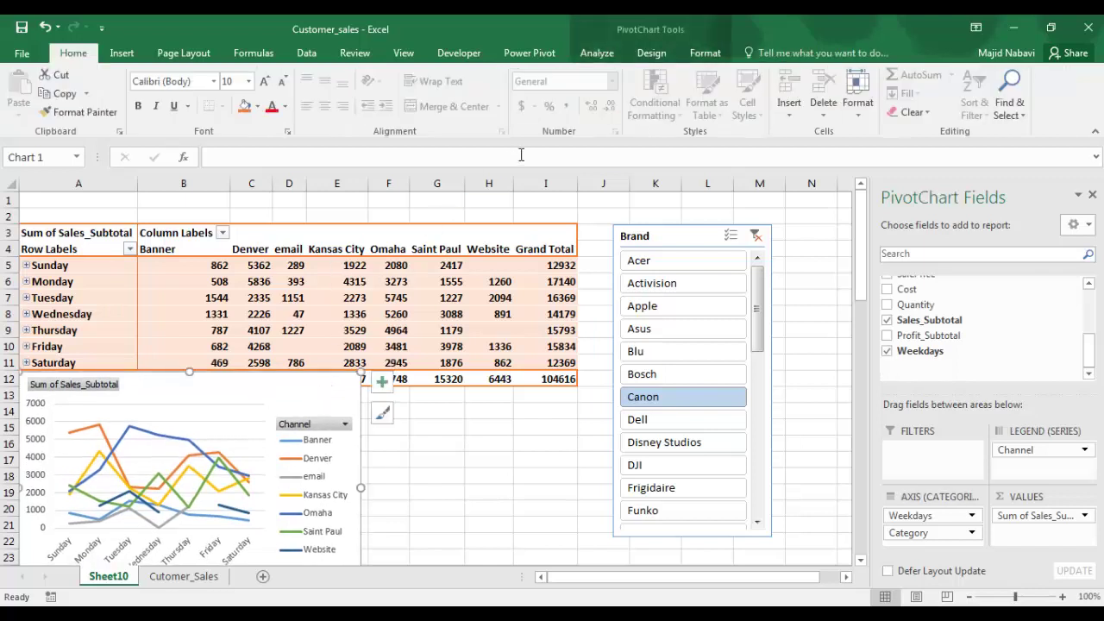
pyautogui.click(596, 54)
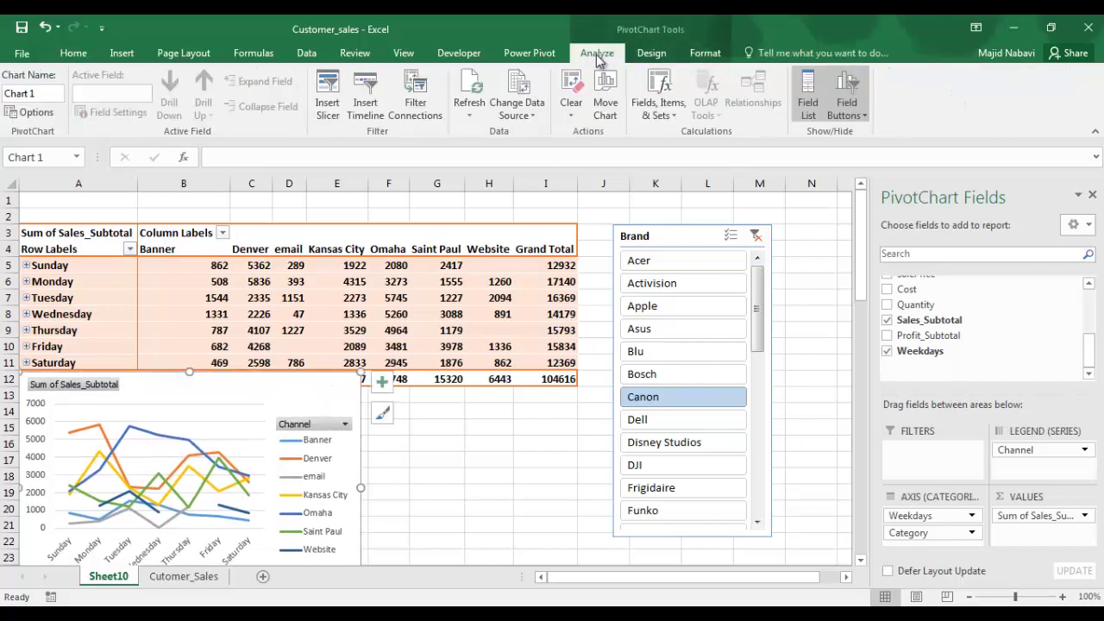
pyautogui.click(366, 103)
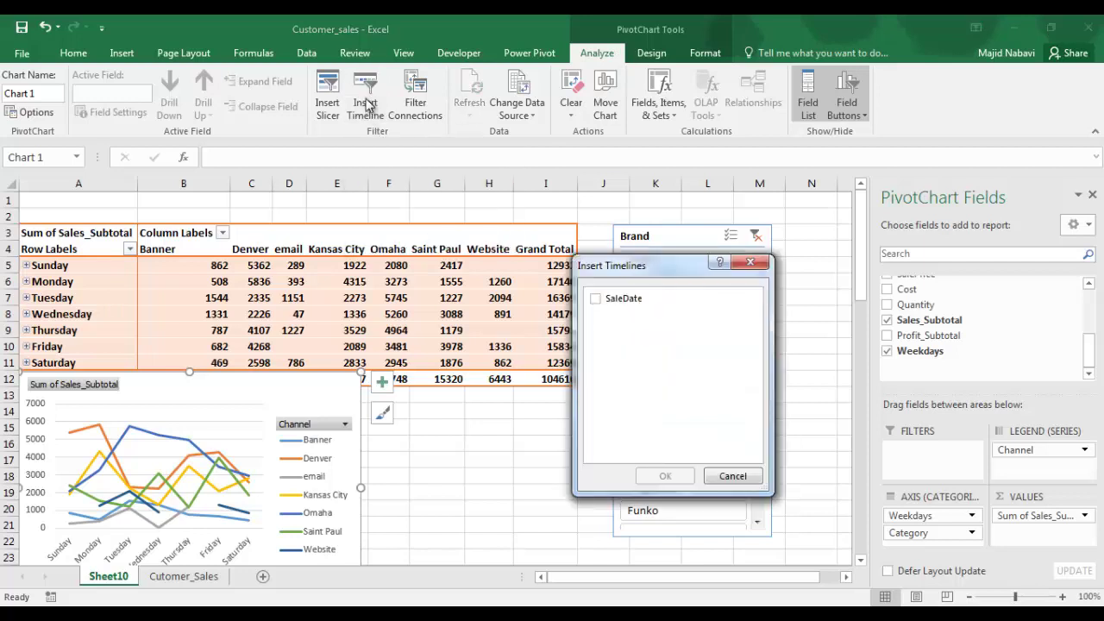
pyautogui.moveTo(636, 270); pyautogui.dragTo(492, 357)
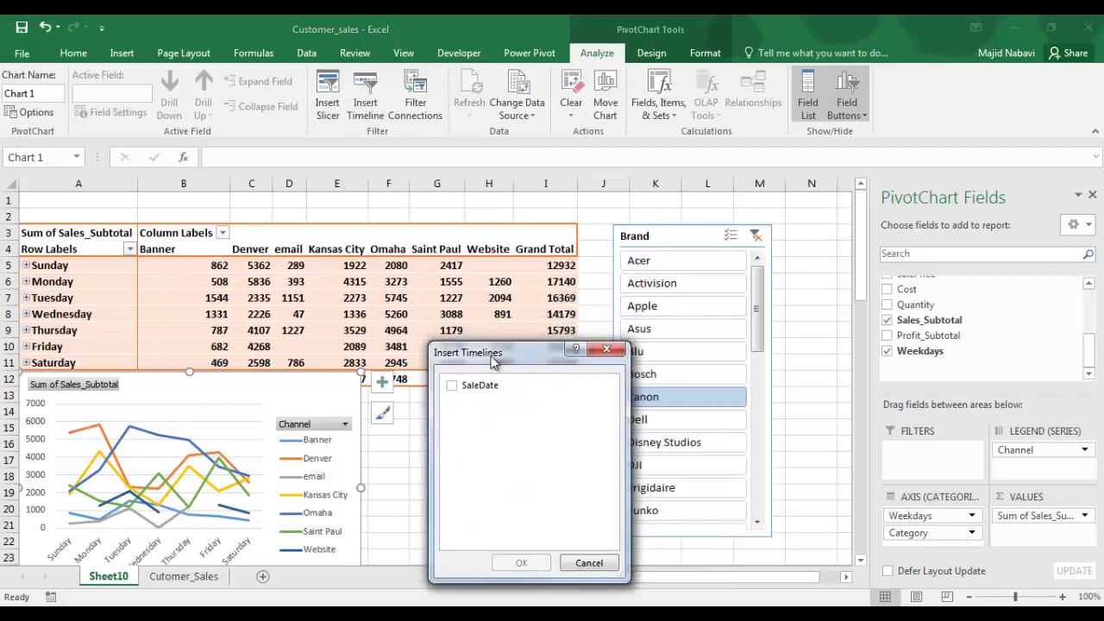
pyautogui.click(454, 389)
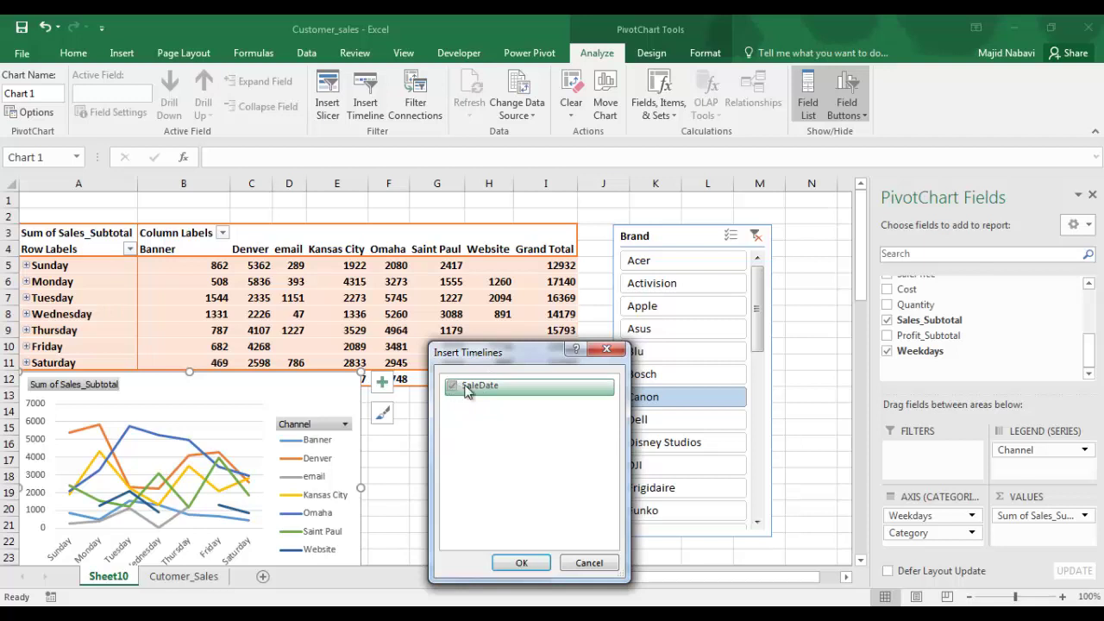
pyautogui.click(522, 562)
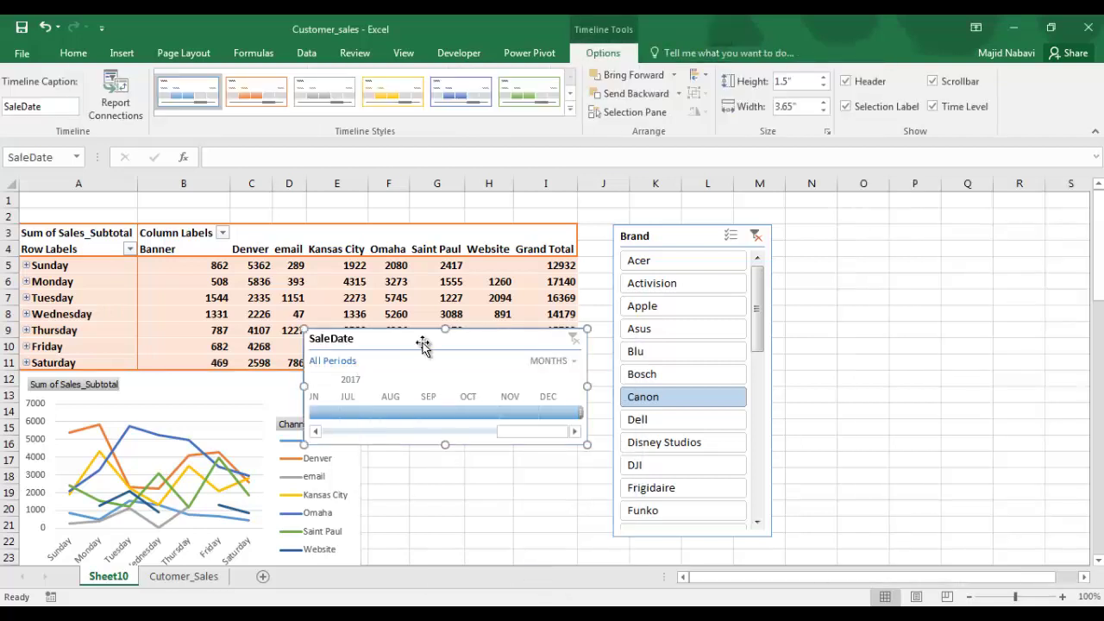
pyautogui.moveTo(429, 342); pyautogui.dragTo(867, 232)
# Filter the Canon sales with the SaleDate timeline by Feb, Mar and May 2016, and clear the Brand slicer's filter.
pyautogui.click(758, 326)
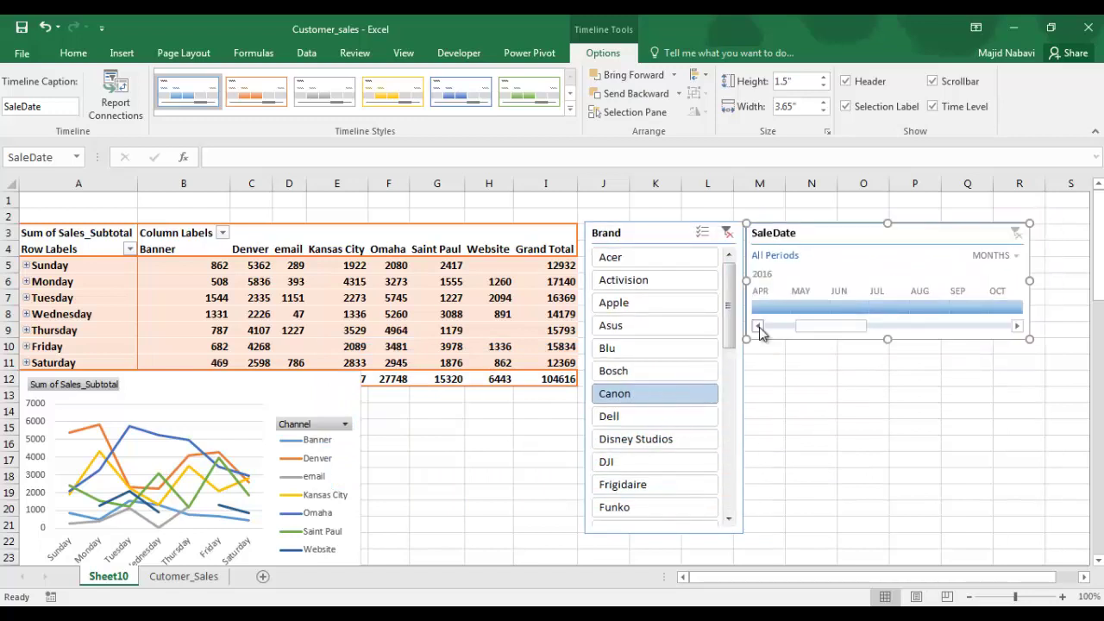
pyautogui.click(758, 326)
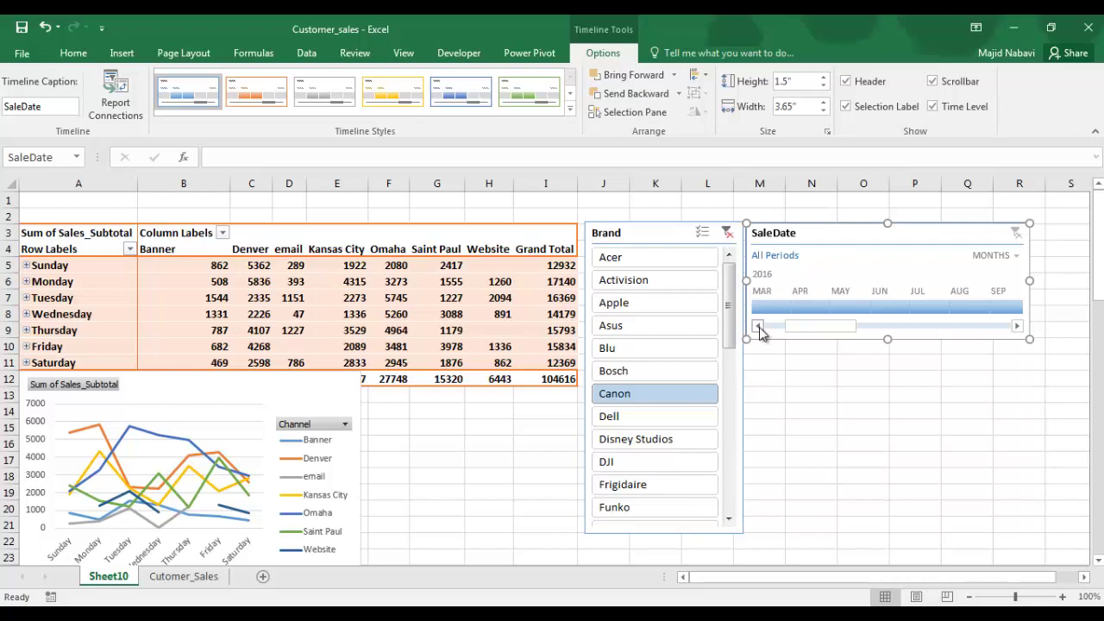
pyautogui.click(758, 326)
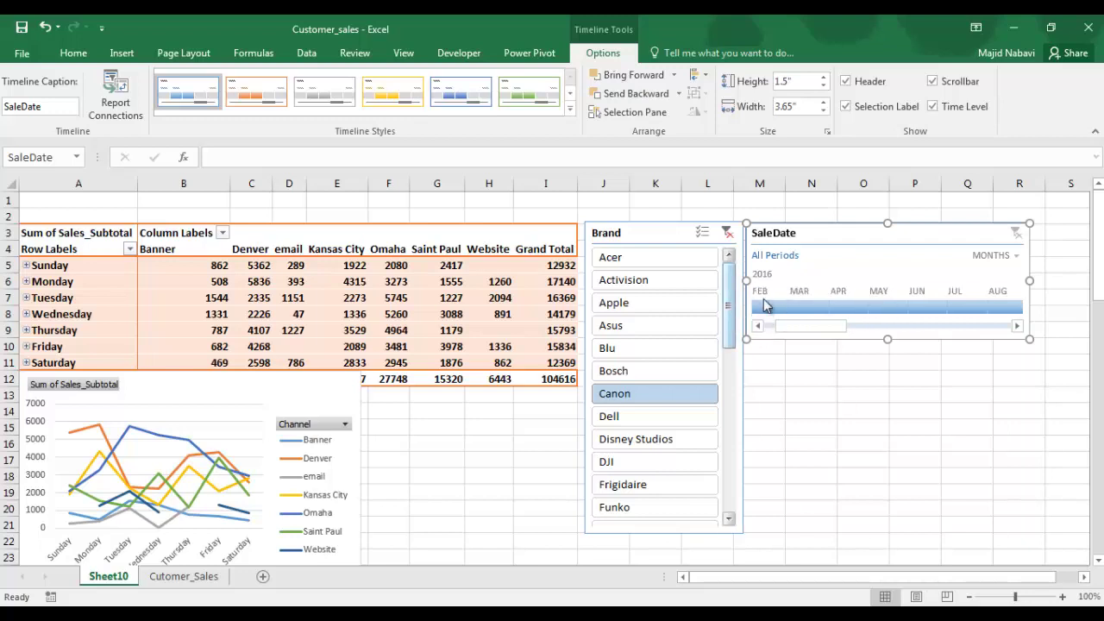
pyautogui.click(766, 305)
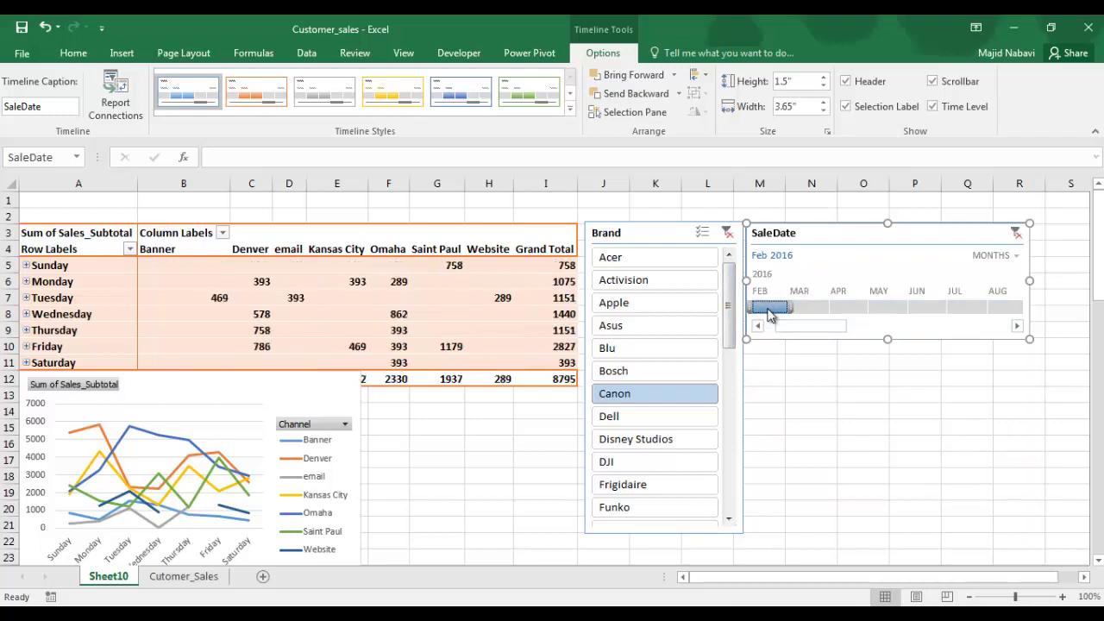
pyautogui.click(803, 306)
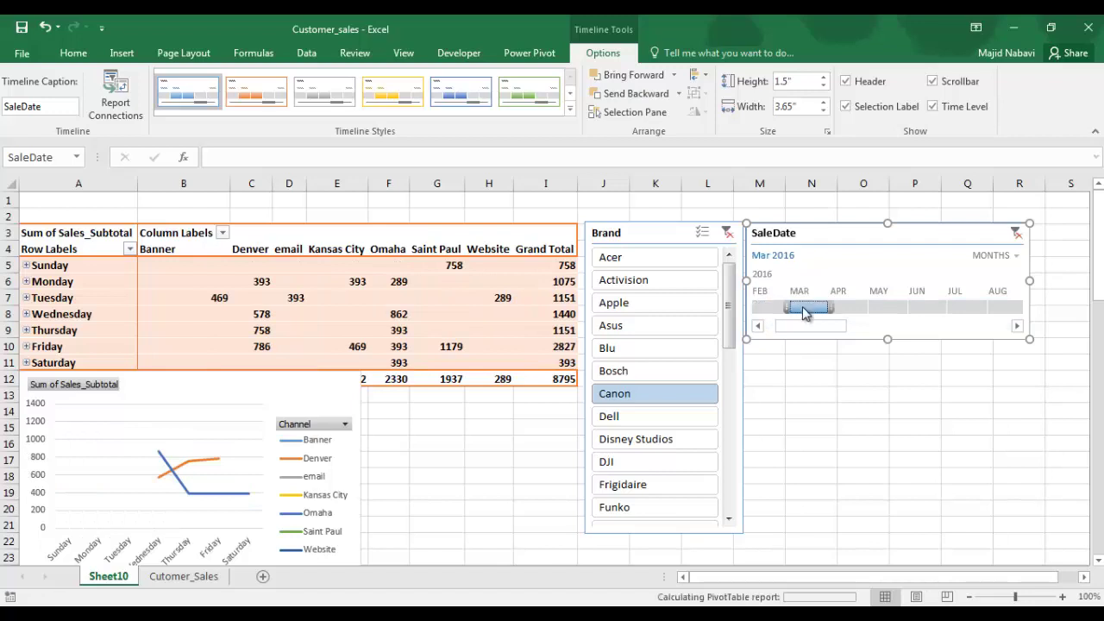
pyautogui.click(701, 400)
pyautogui.moveTo(824, 307); pyautogui.dragTo(902, 307)
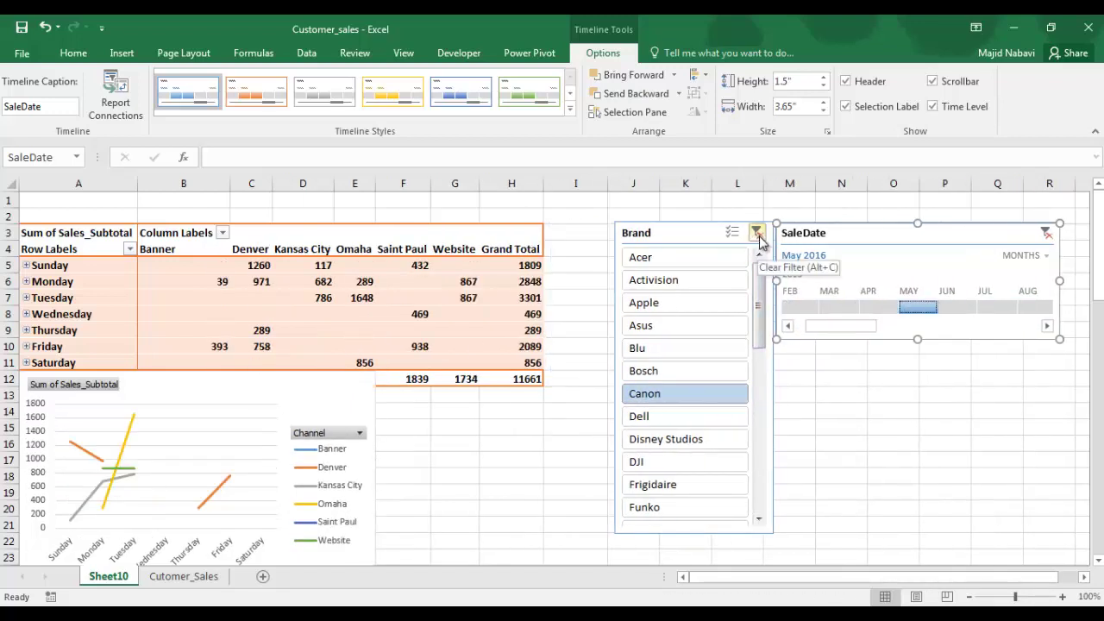
pyautogui.click(758, 234)
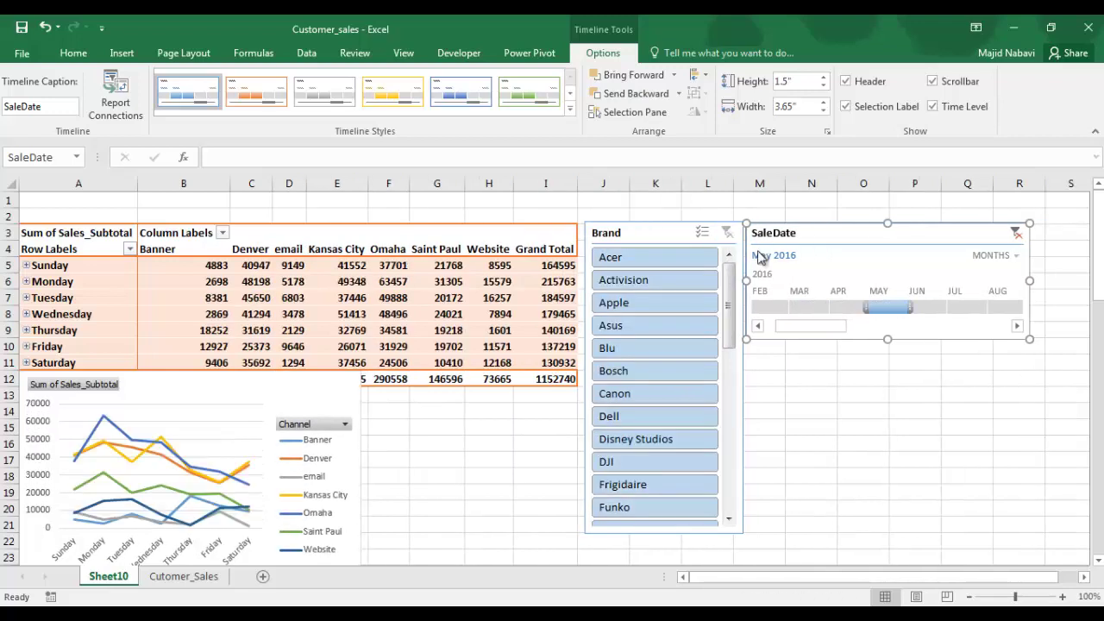
# Filter all brands' sales with the SaleDate timeline by Mar, Apr, May and lastly Oct 2016, and delete the timeline.
pyautogui.moveTo(868, 312); pyautogui.dragTo(809, 310)
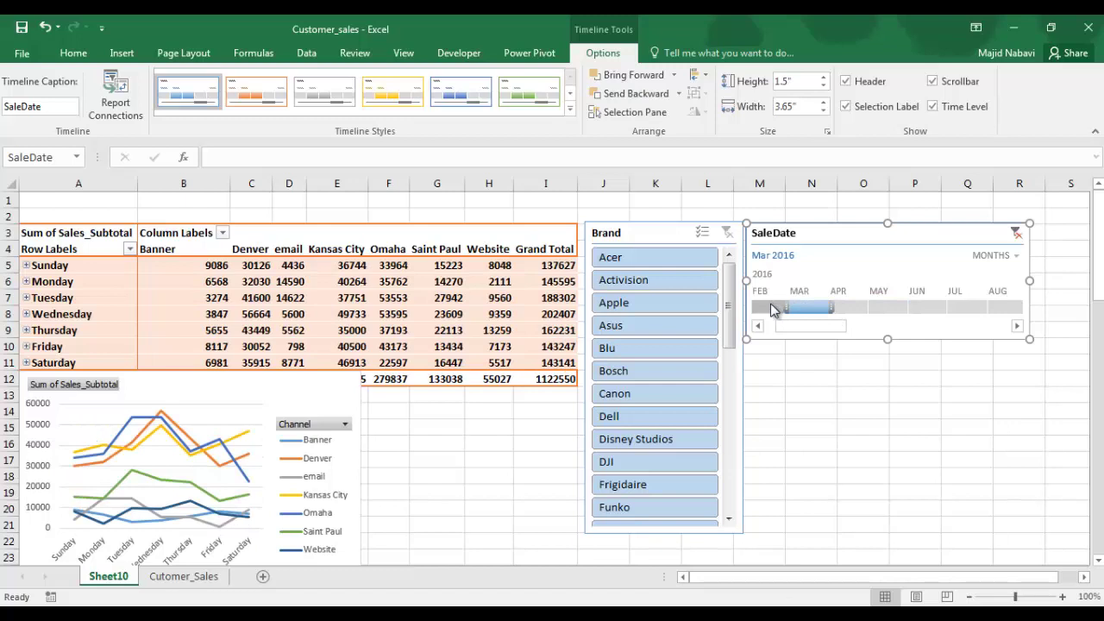
pyautogui.click(838, 308)
pyautogui.click(879, 308)
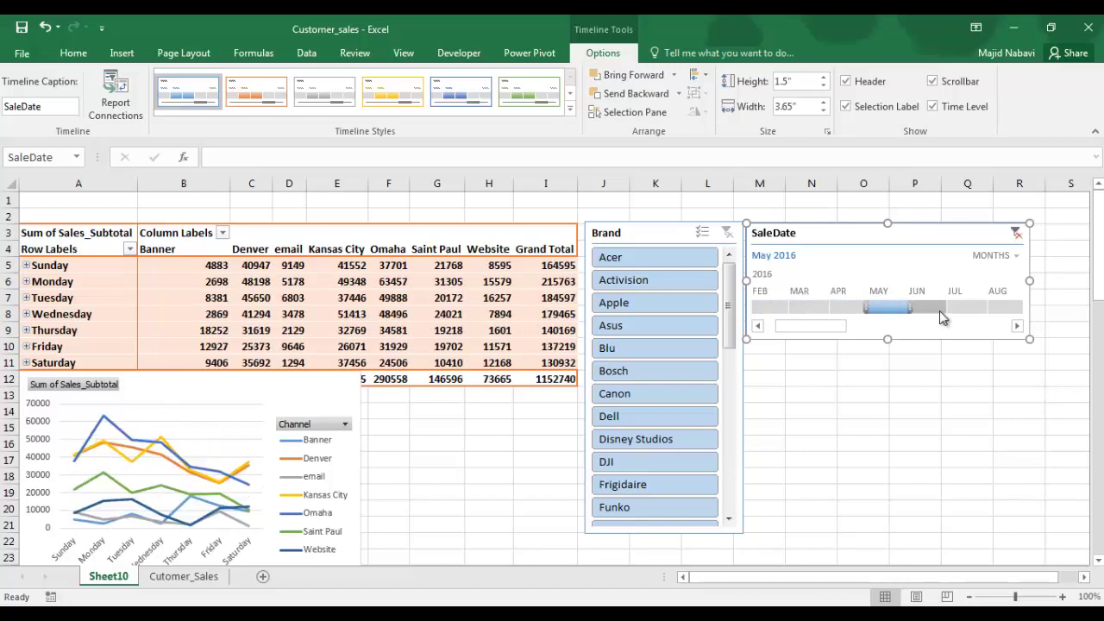
pyautogui.moveTo(939, 313); pyautogui.dragTo(1021, 312)
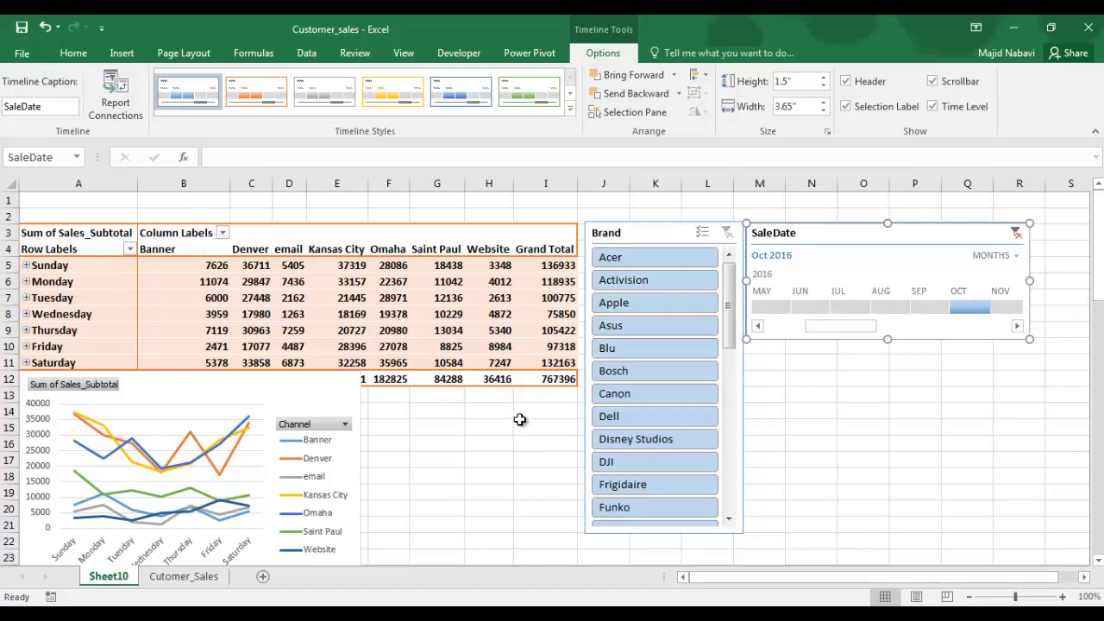
pyautogui.press('Delete')
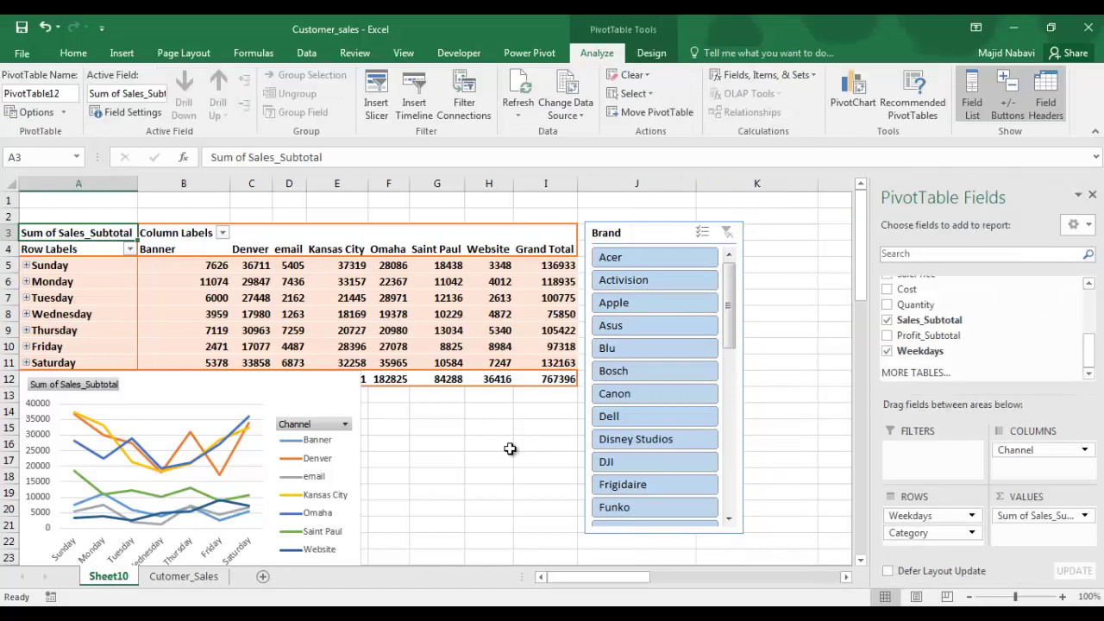